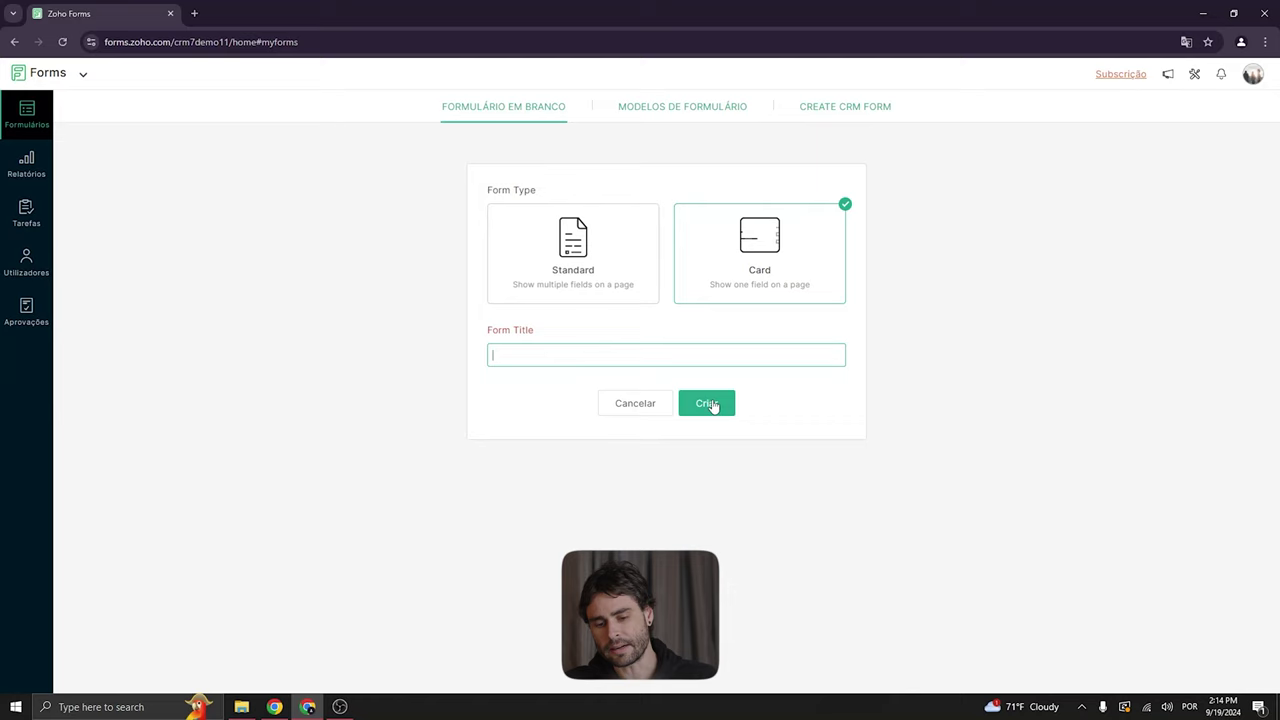
Open the form templates gallery and preview the Event Registration and Trial Request templates
click(721, 113)
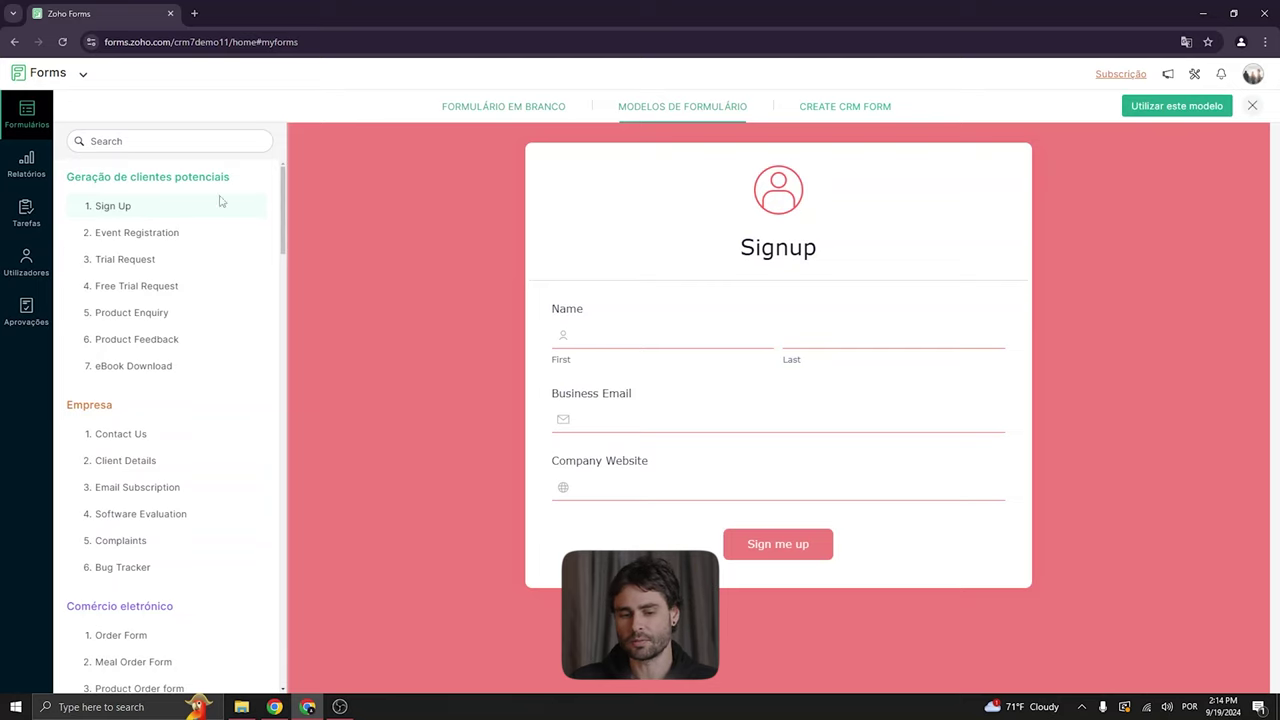
click(162, 232)
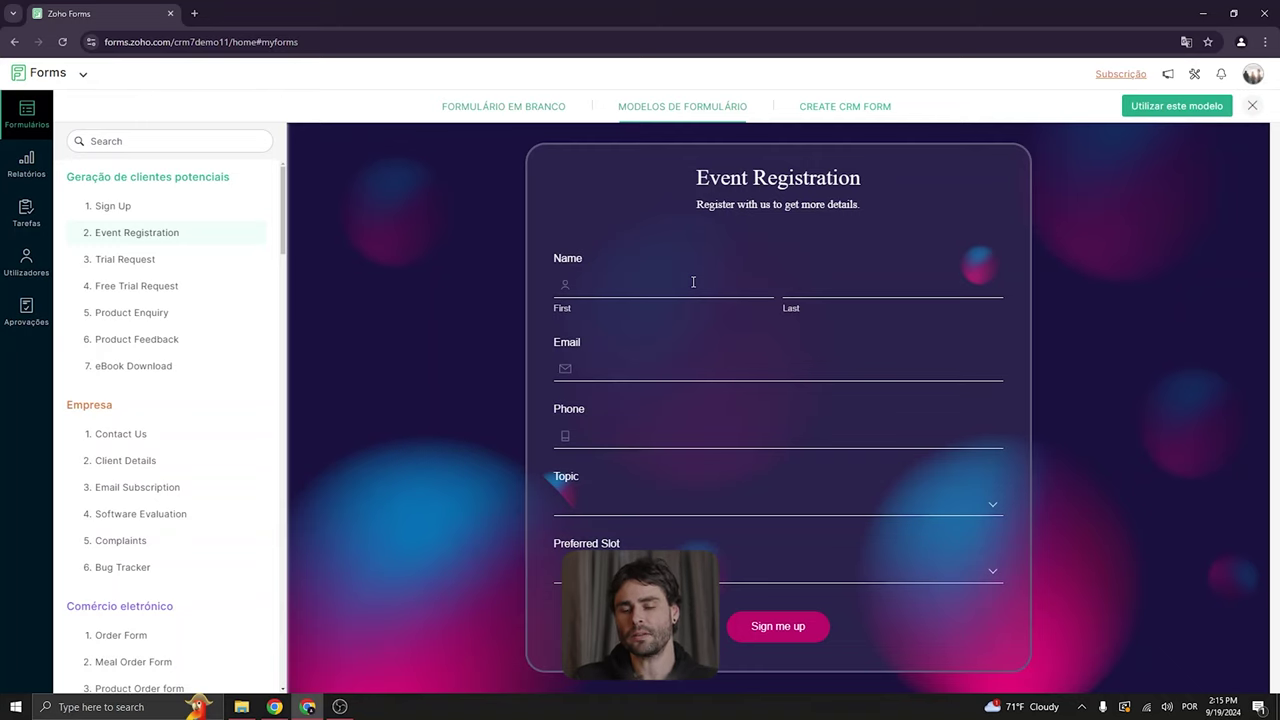
click(145, 258)
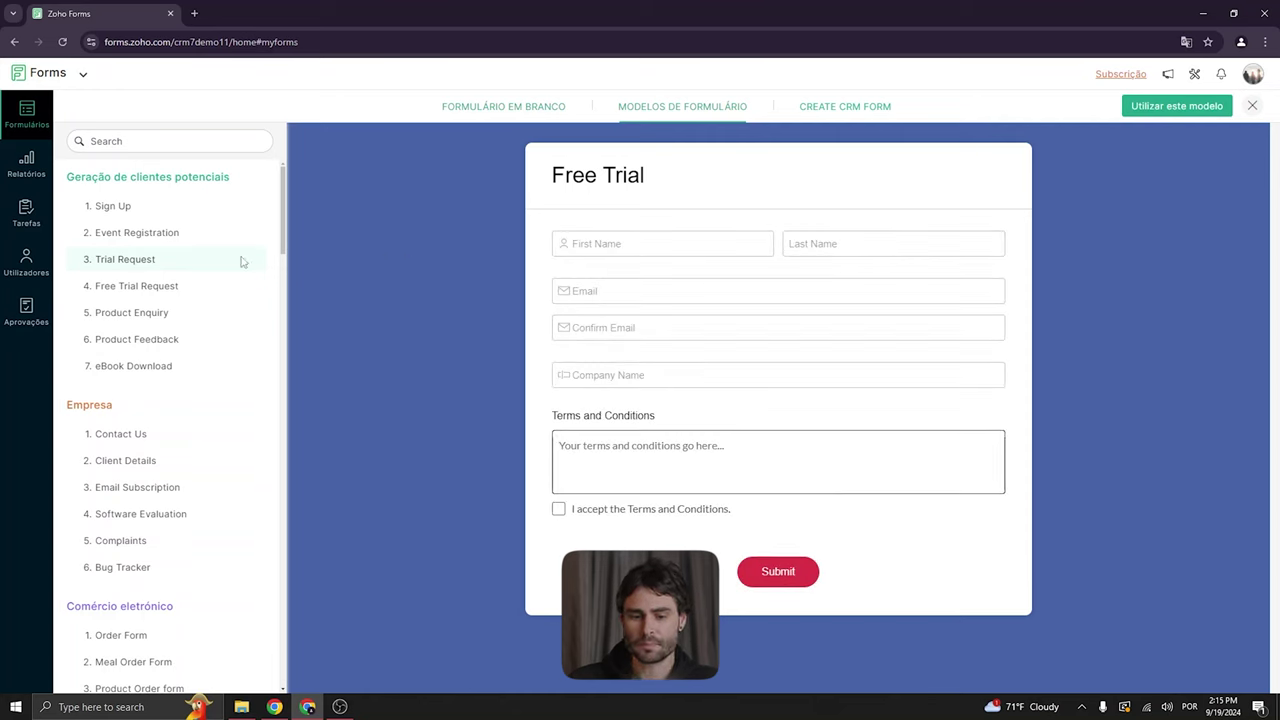
scroll(181, 303, down, 1)
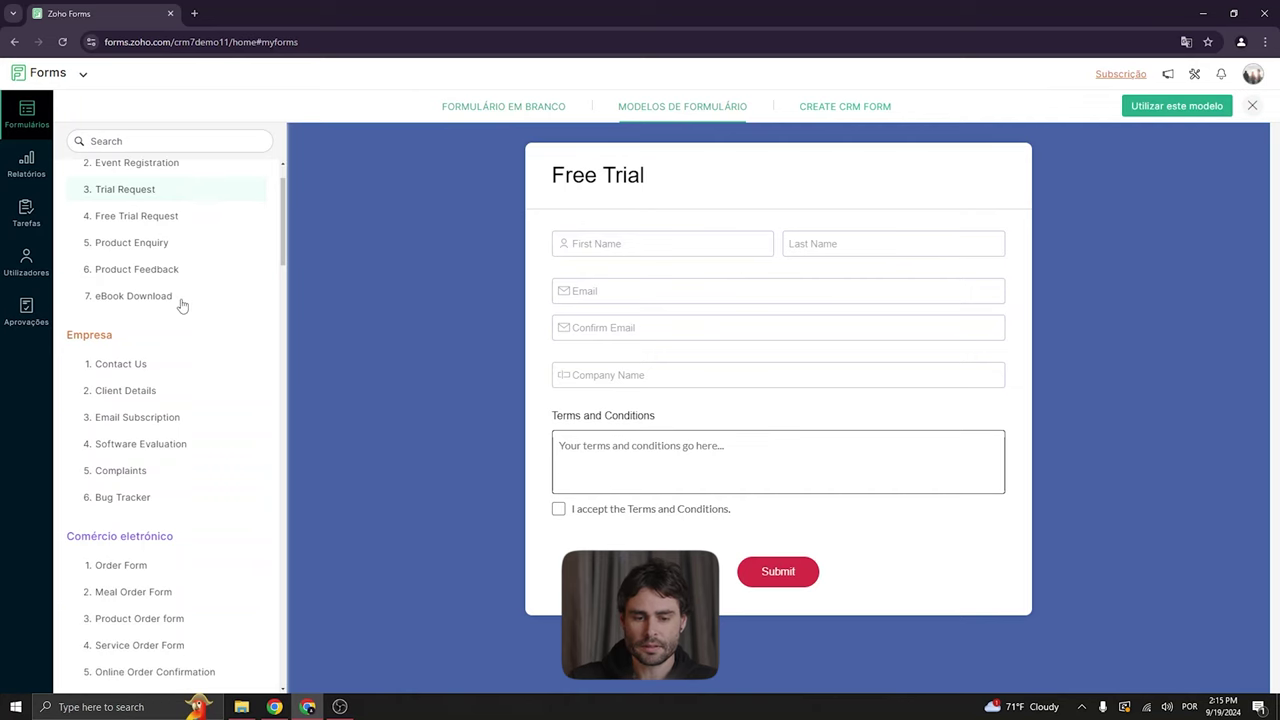
scroll(181, 303, down, 1)
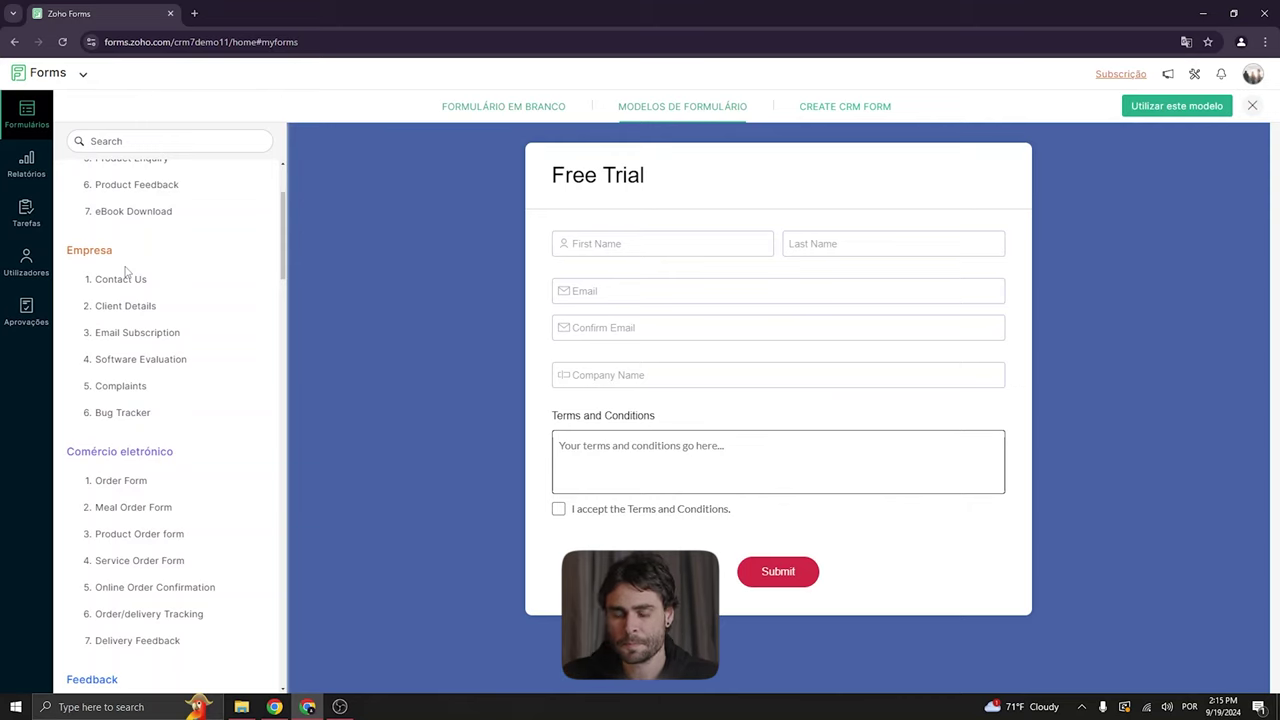
Preview the Contact Us, Client Details, Order Form and Feedback Form templates
click(128, 284)
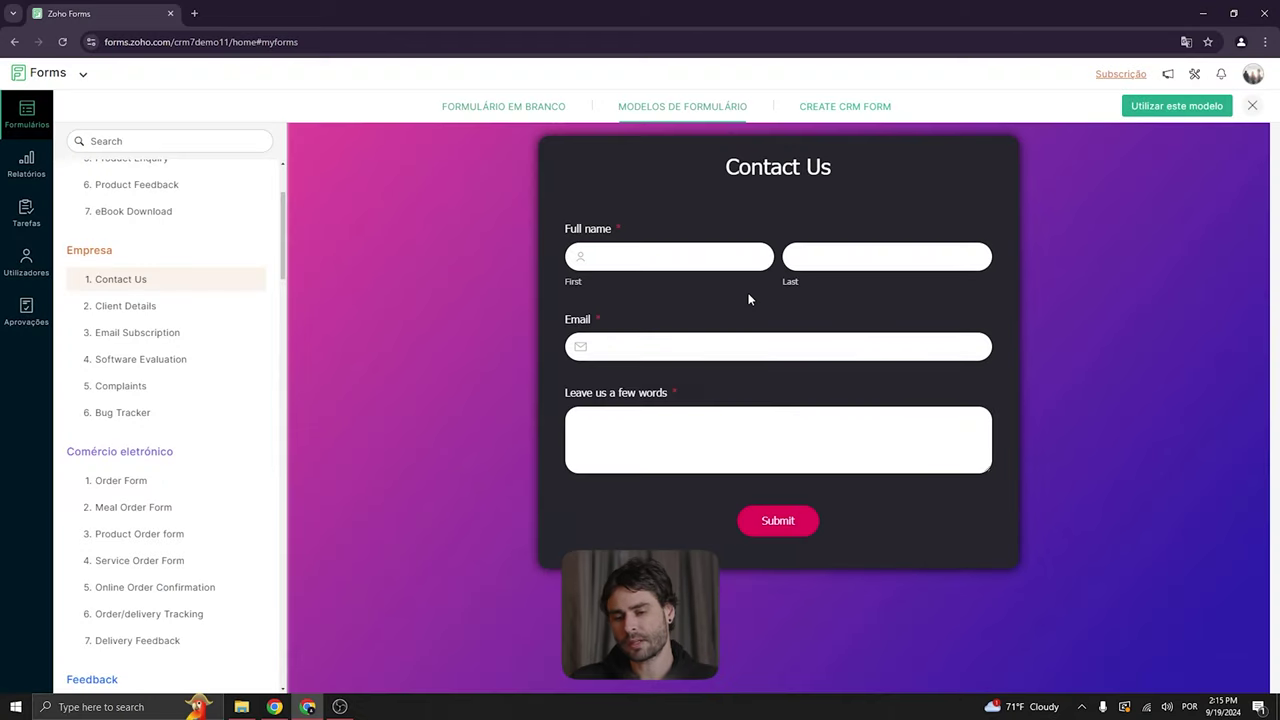
click(166, 309)
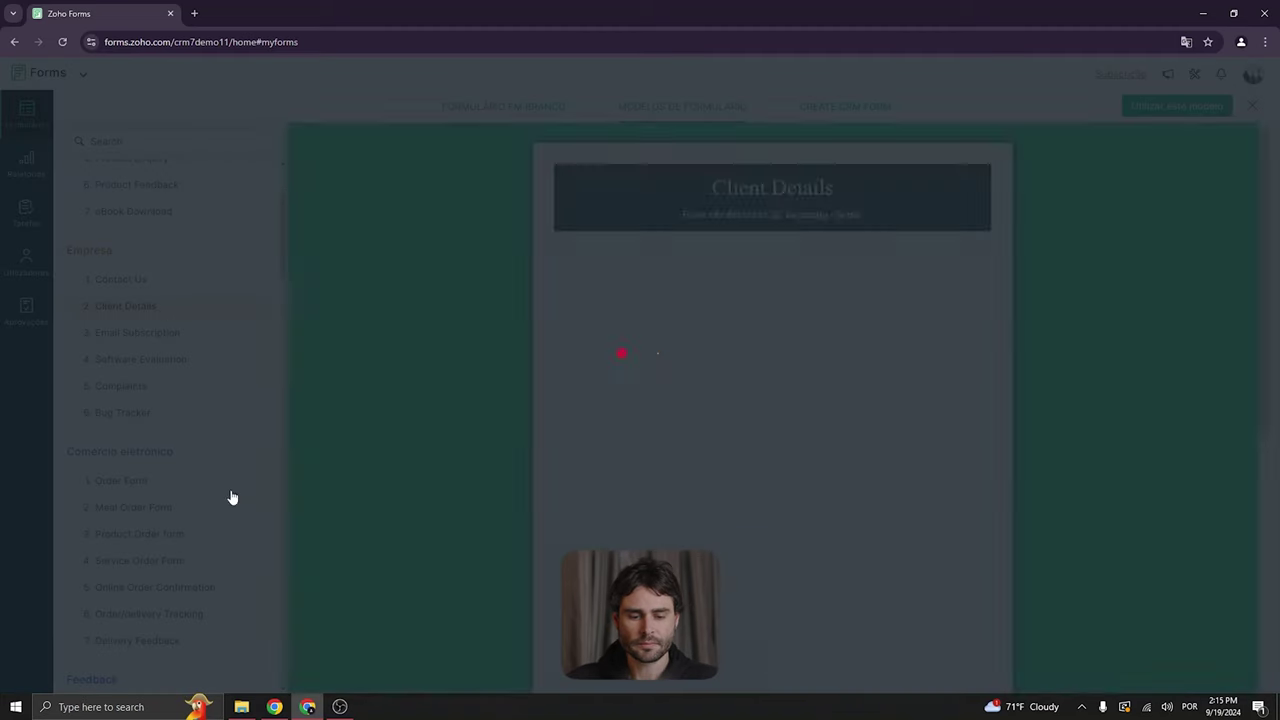
scroll(229, 490, down, 3)
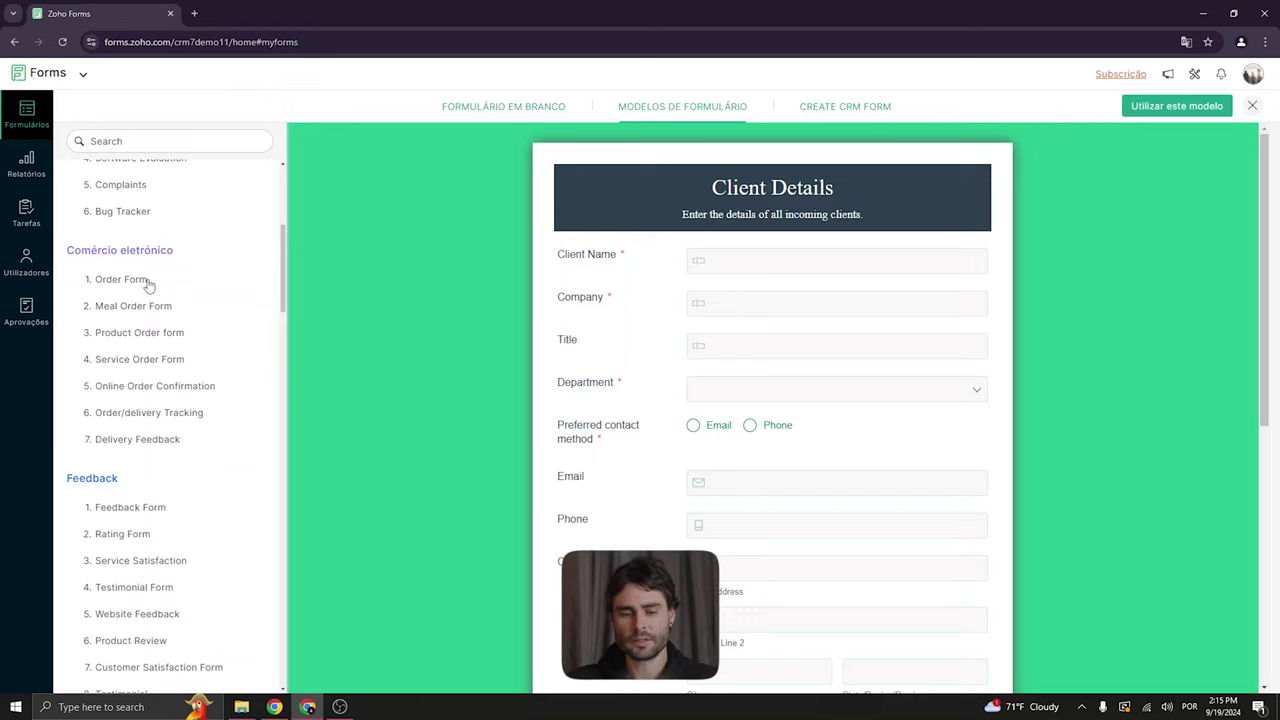
click(147, 281)
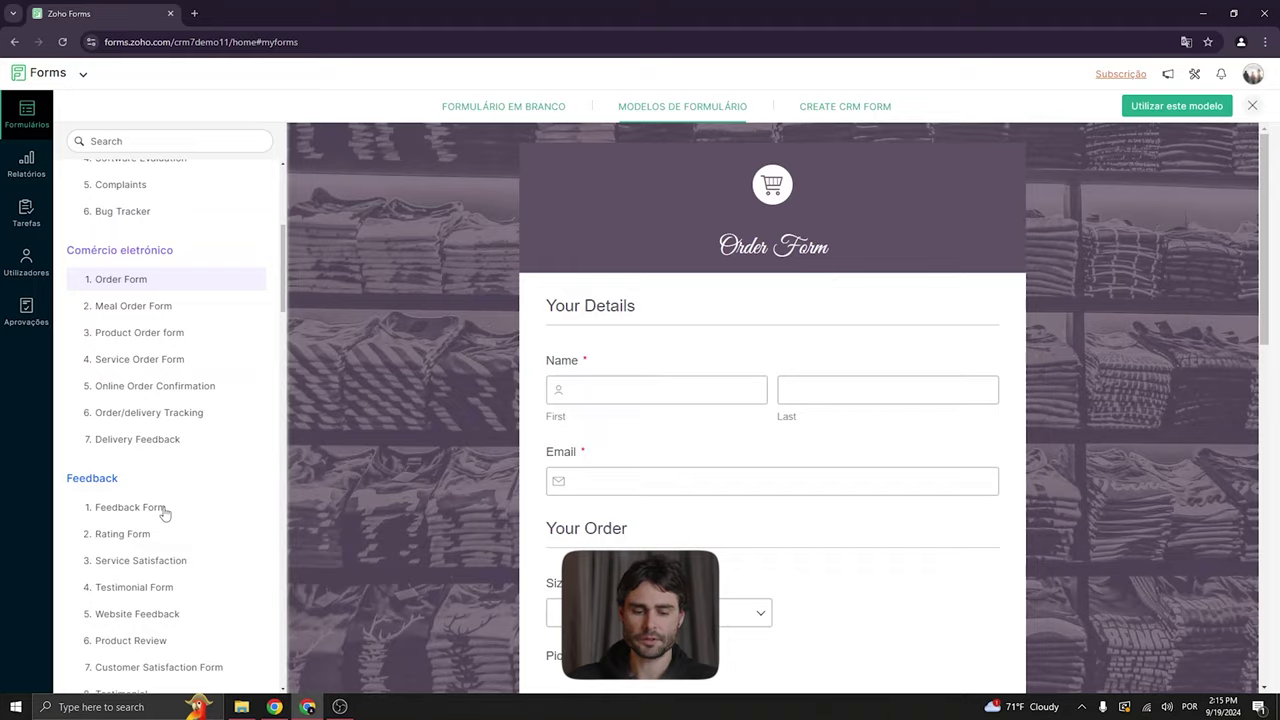
click(164, 508)
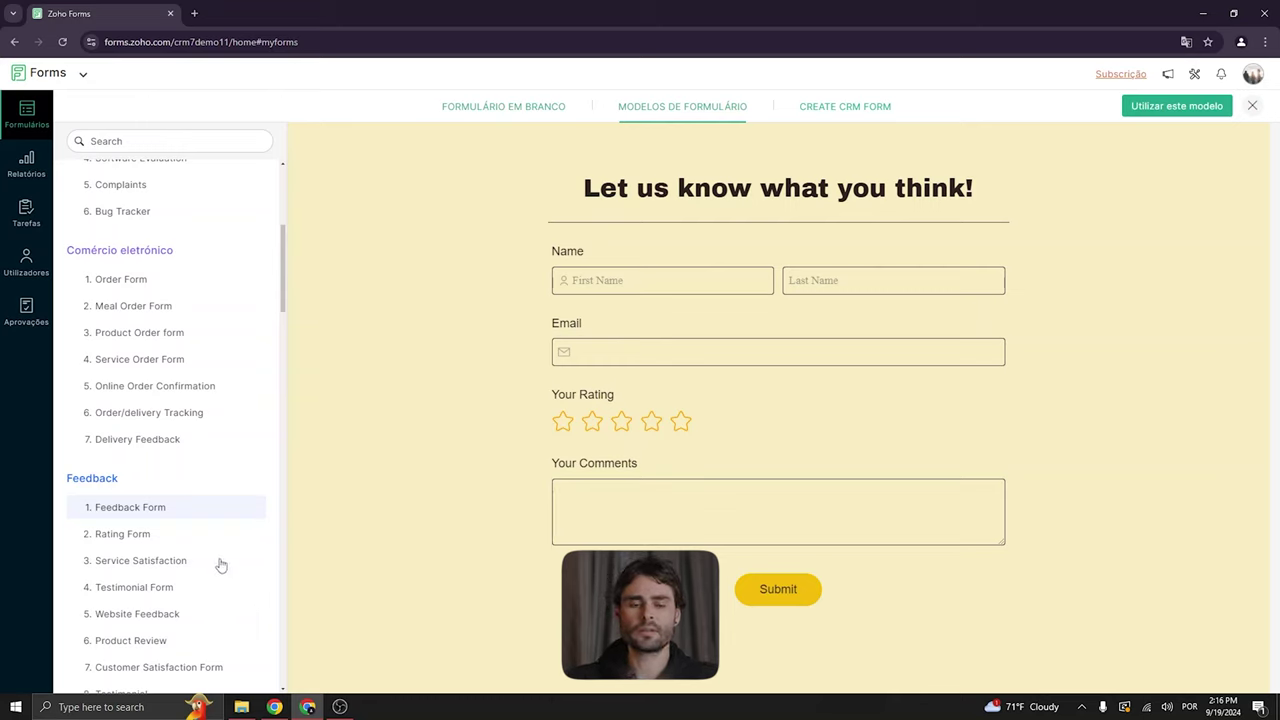
Scroll through the remaining template categories, then start a form linked to Zoho CRM
scroll(220, 566, down, 4)
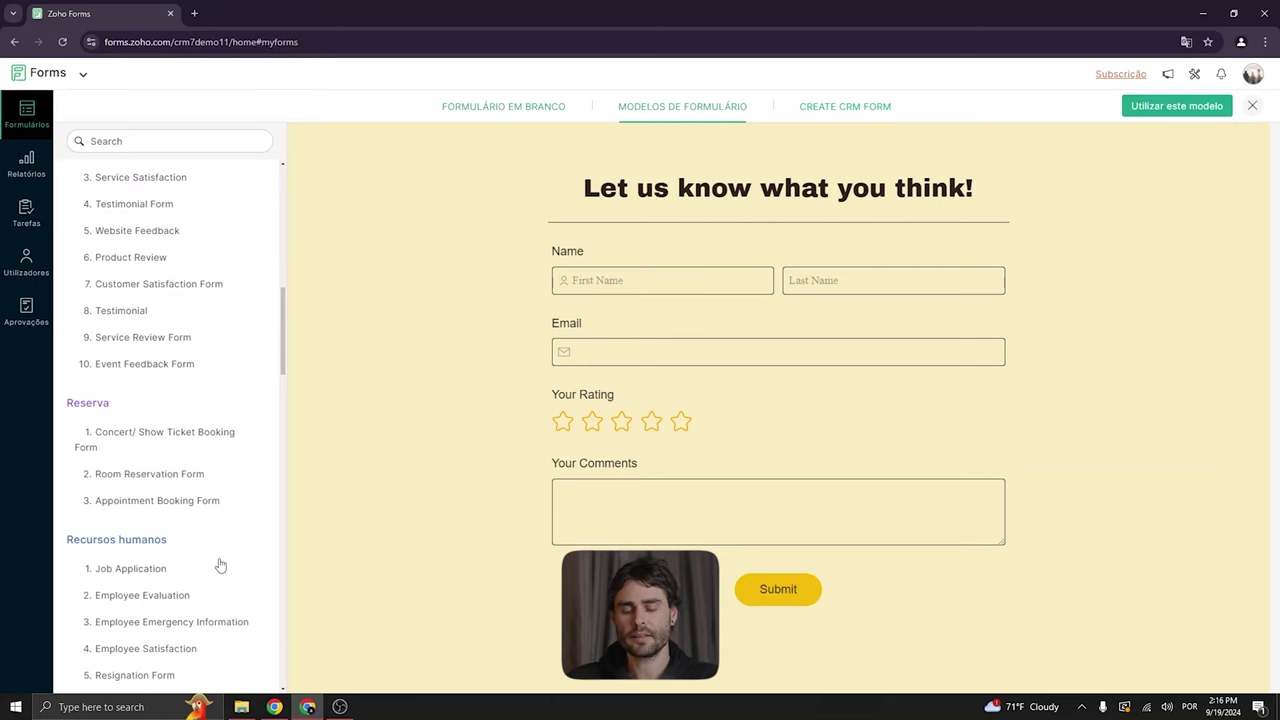
scroll(220, 566, down, 1)
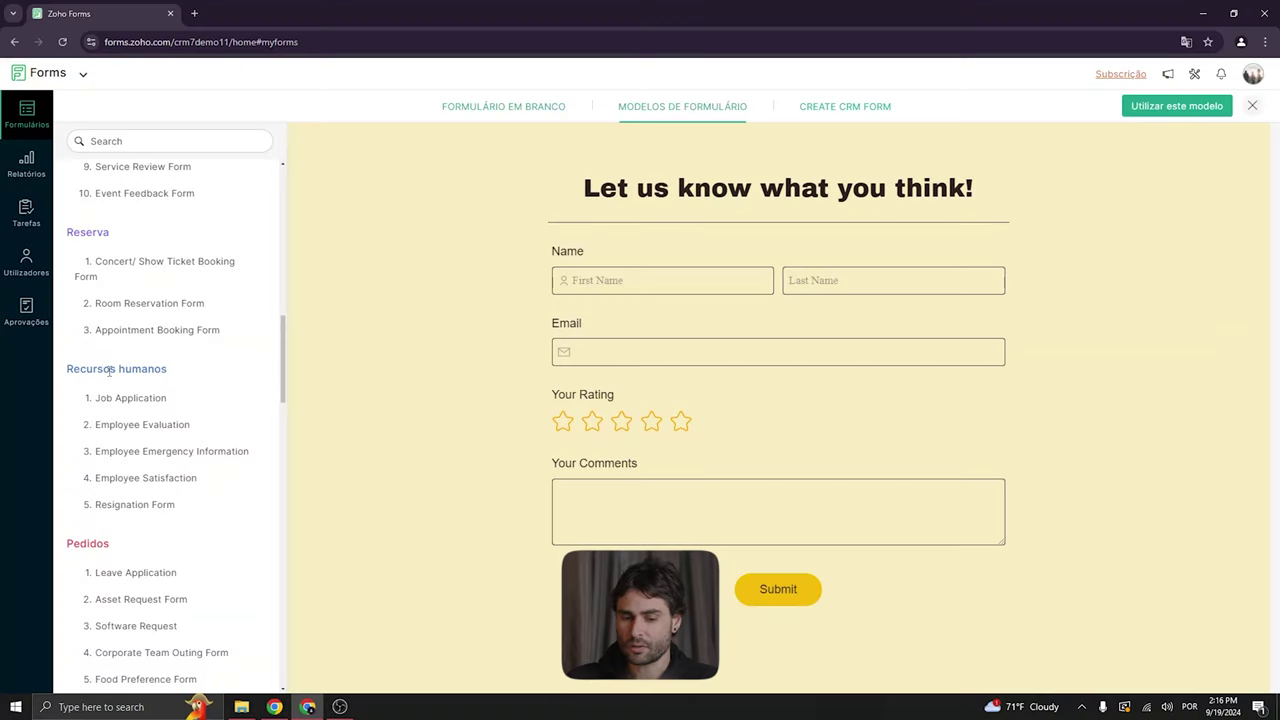
scroll(114, 517, down, 2)
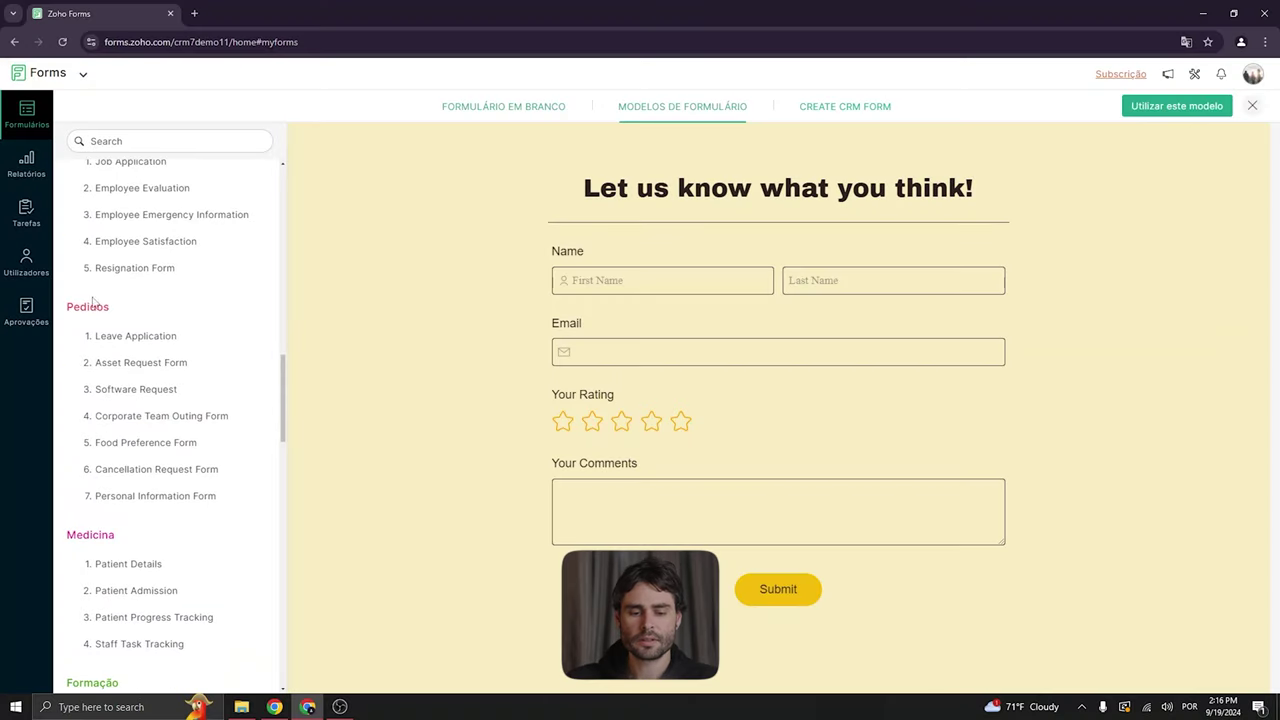
scroll(146, 434, down, 3)
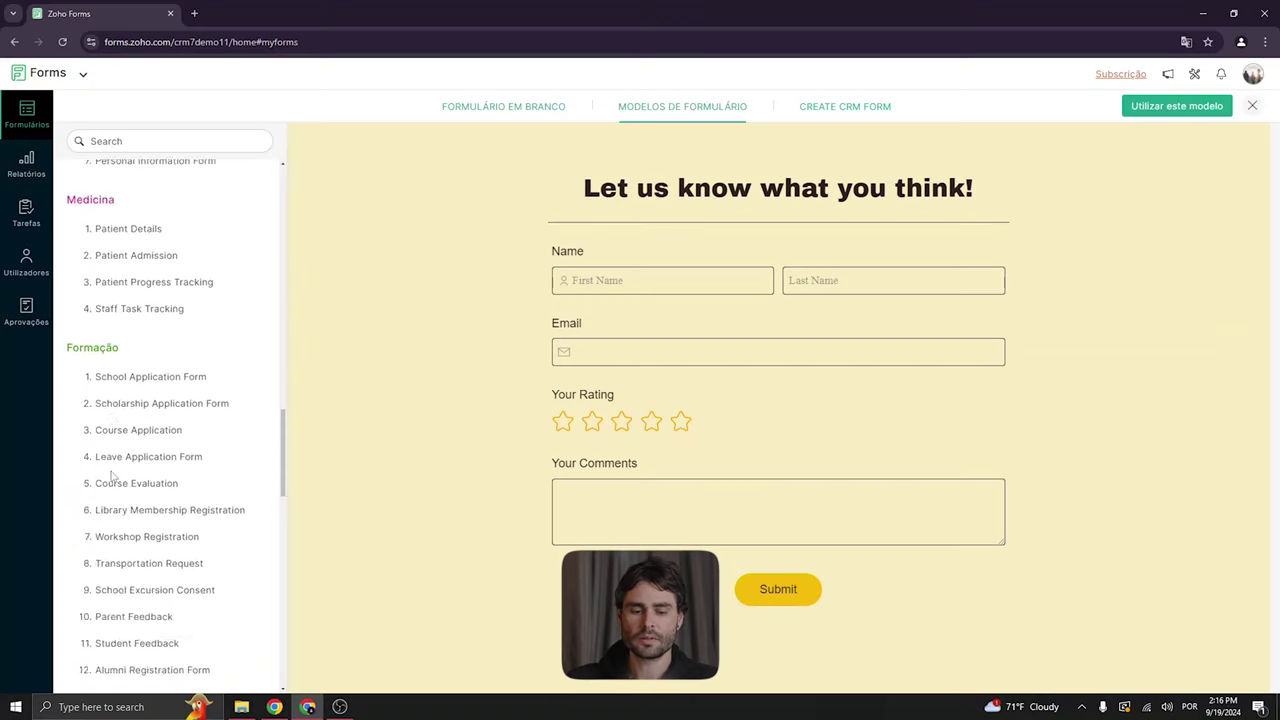
scroll(112, 478, down, 2)
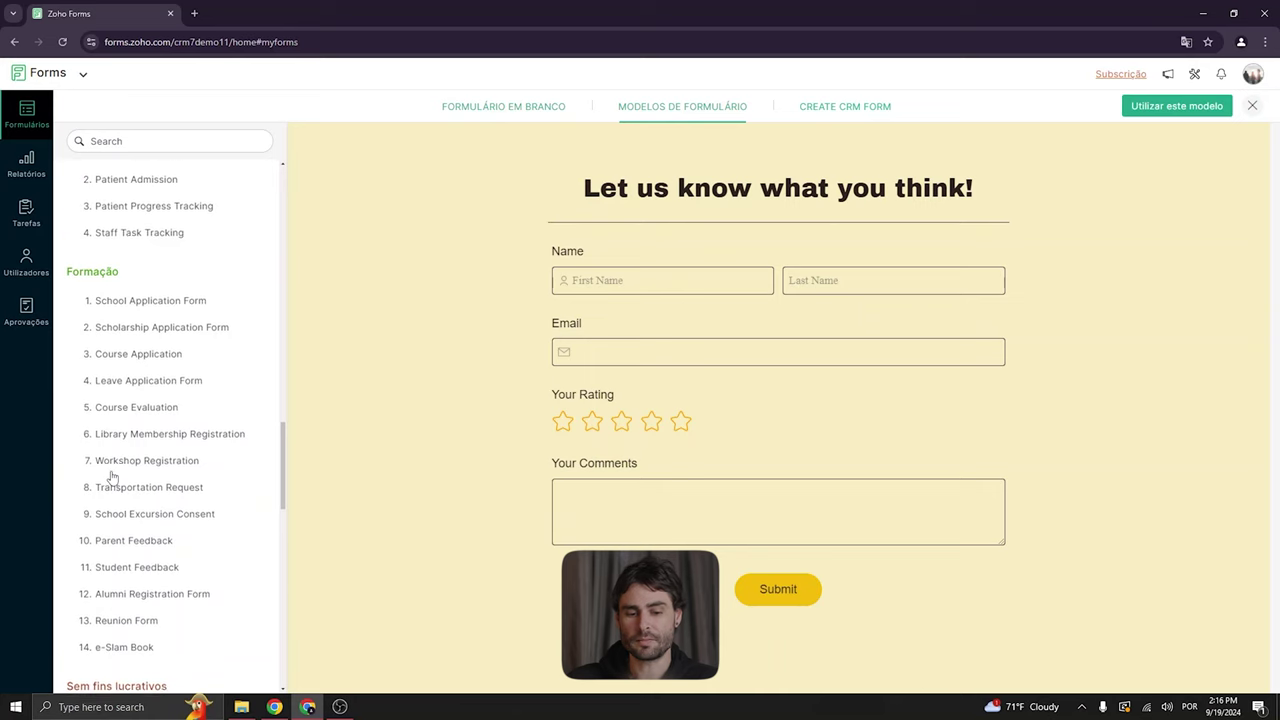
scroll(129, 414, down, 4)
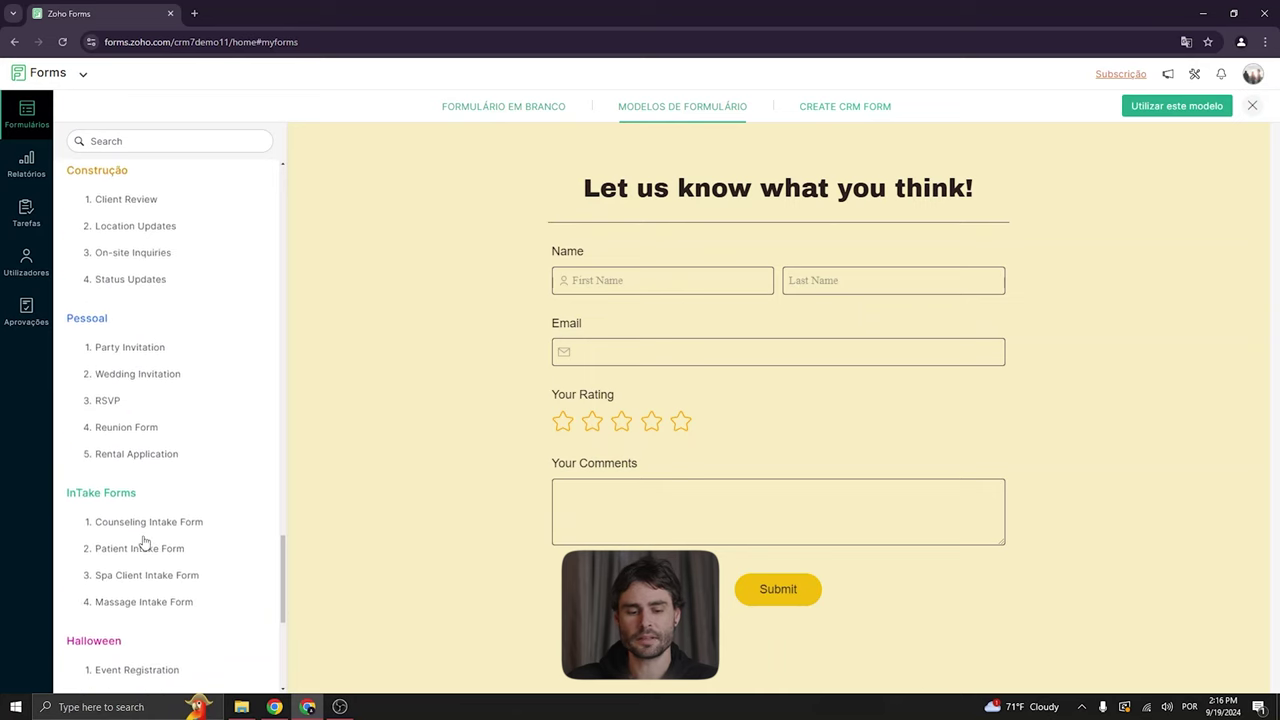
scroll(145, 542, down, 5)
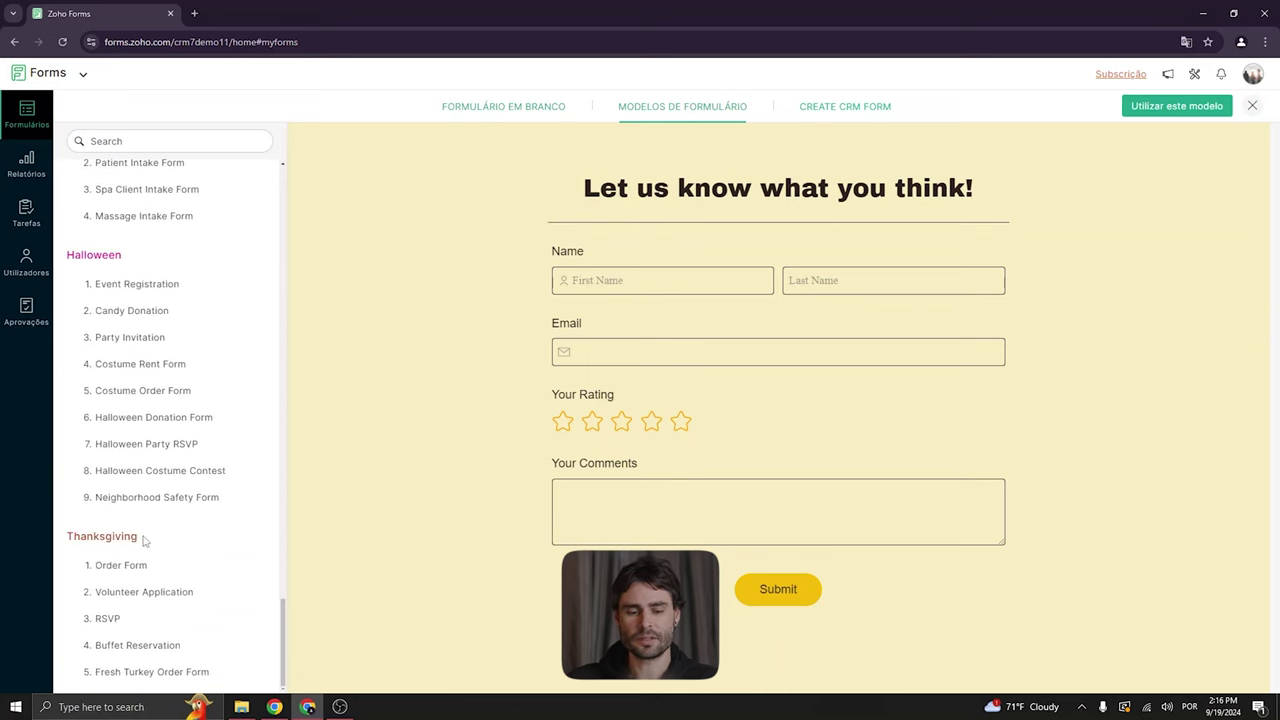
scroll(143, 540, up, 15)
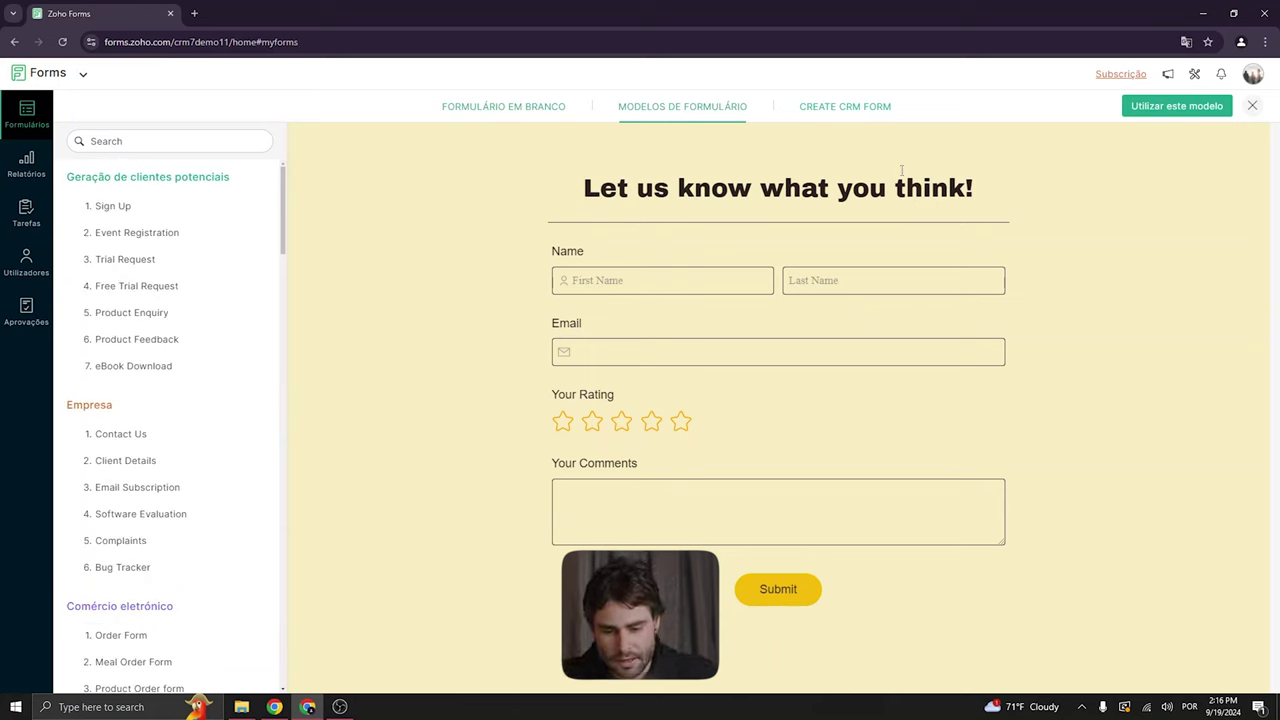
click(837, 110)
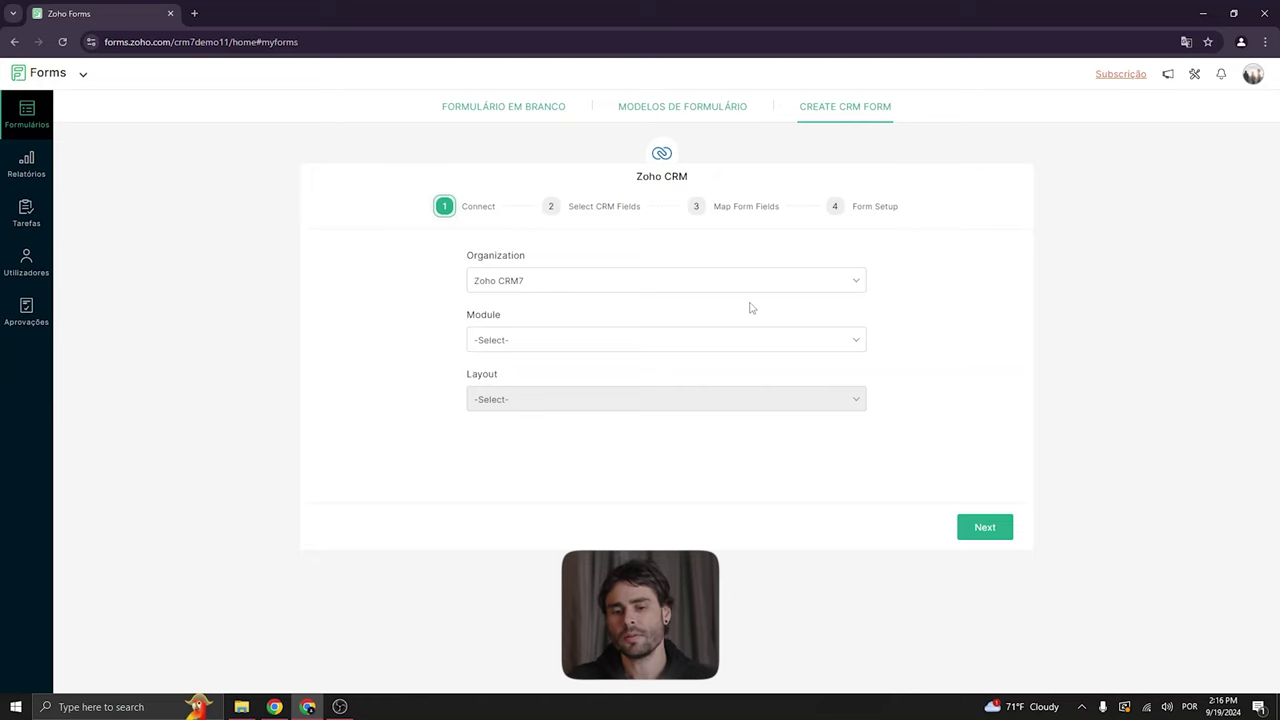
Return to blank form setup, discarding the unsaved CRM form
click(505, 108)
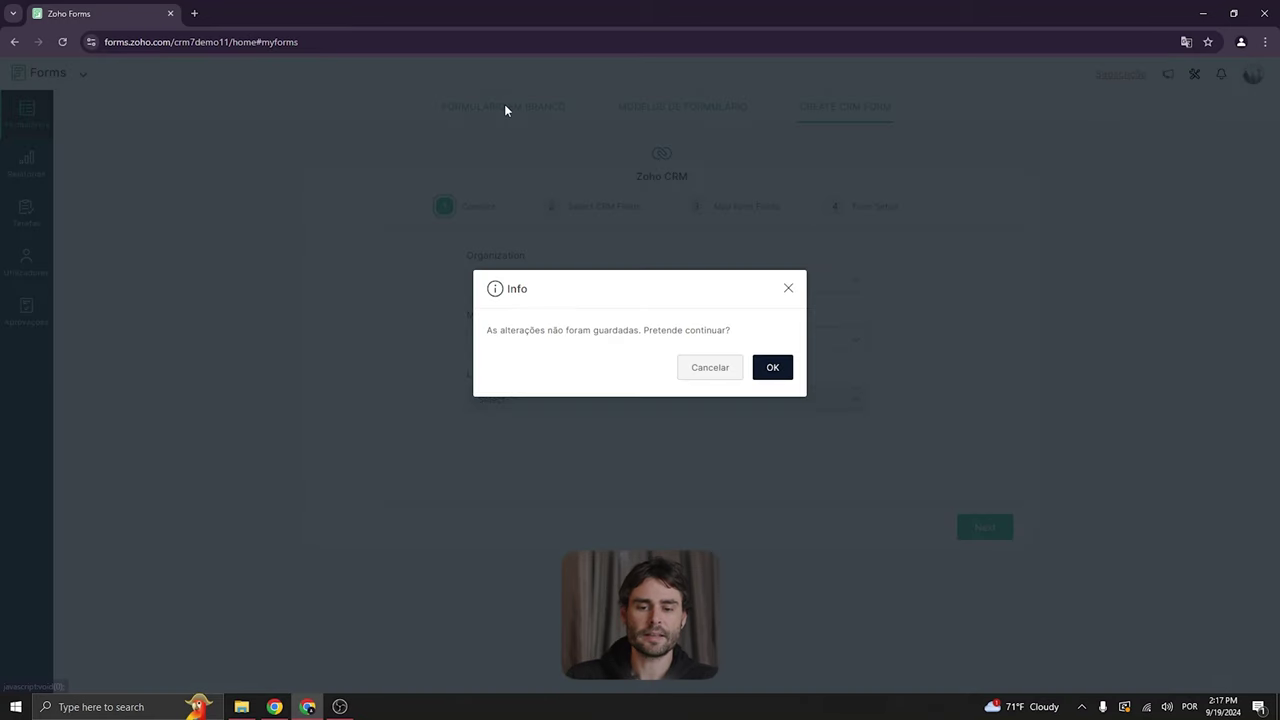
click(771, 367)
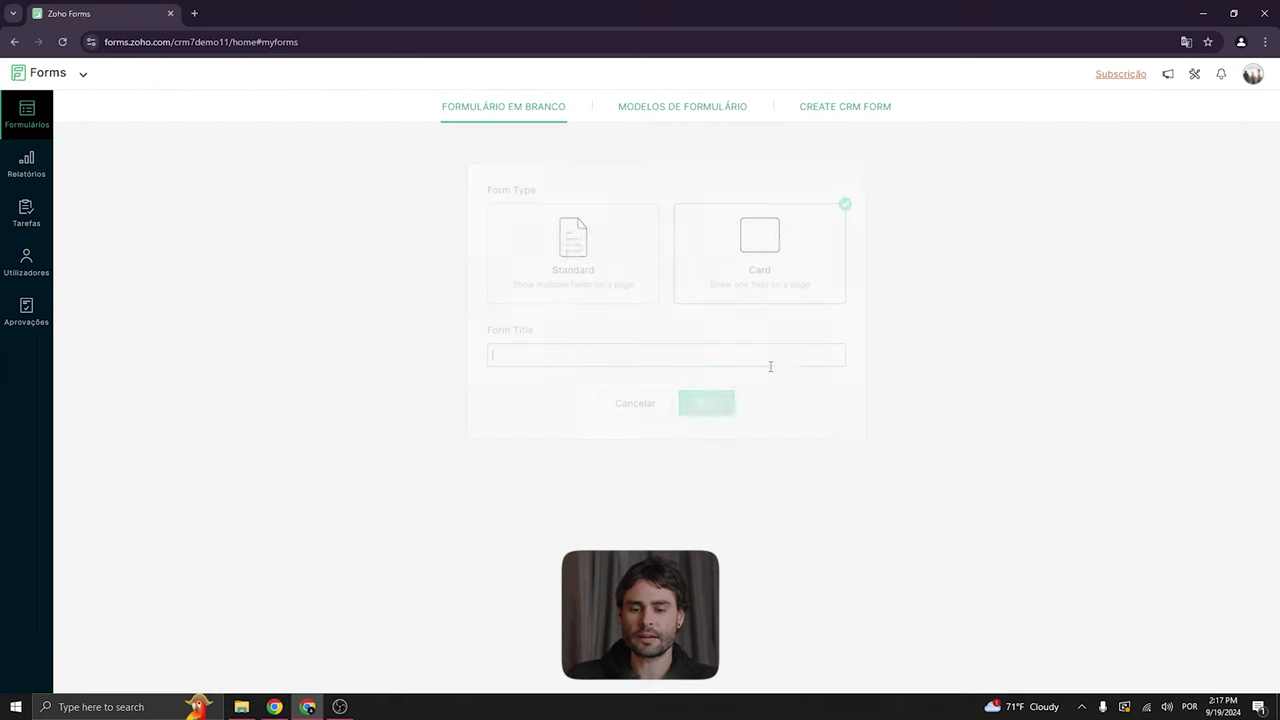
Create a Standard-type form titled 'Contato Site'
click(563, 286)
click(760, 268)
click(580, 284)
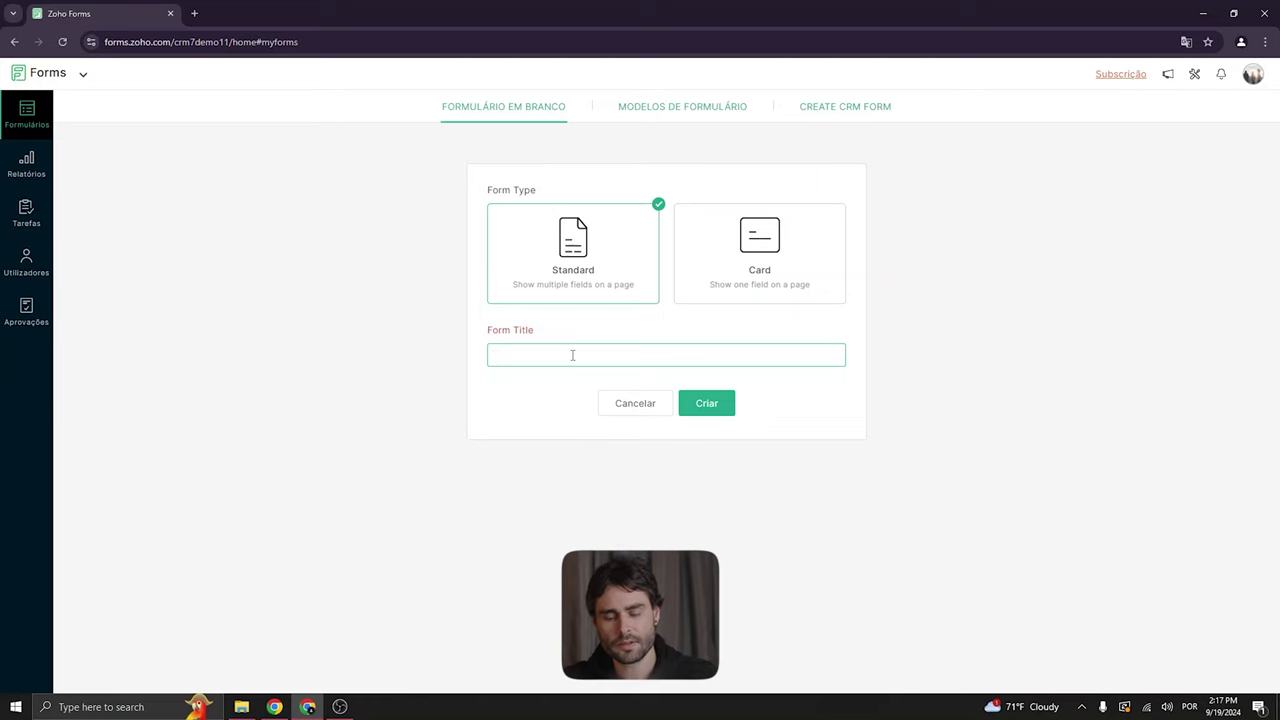
text(Contat)
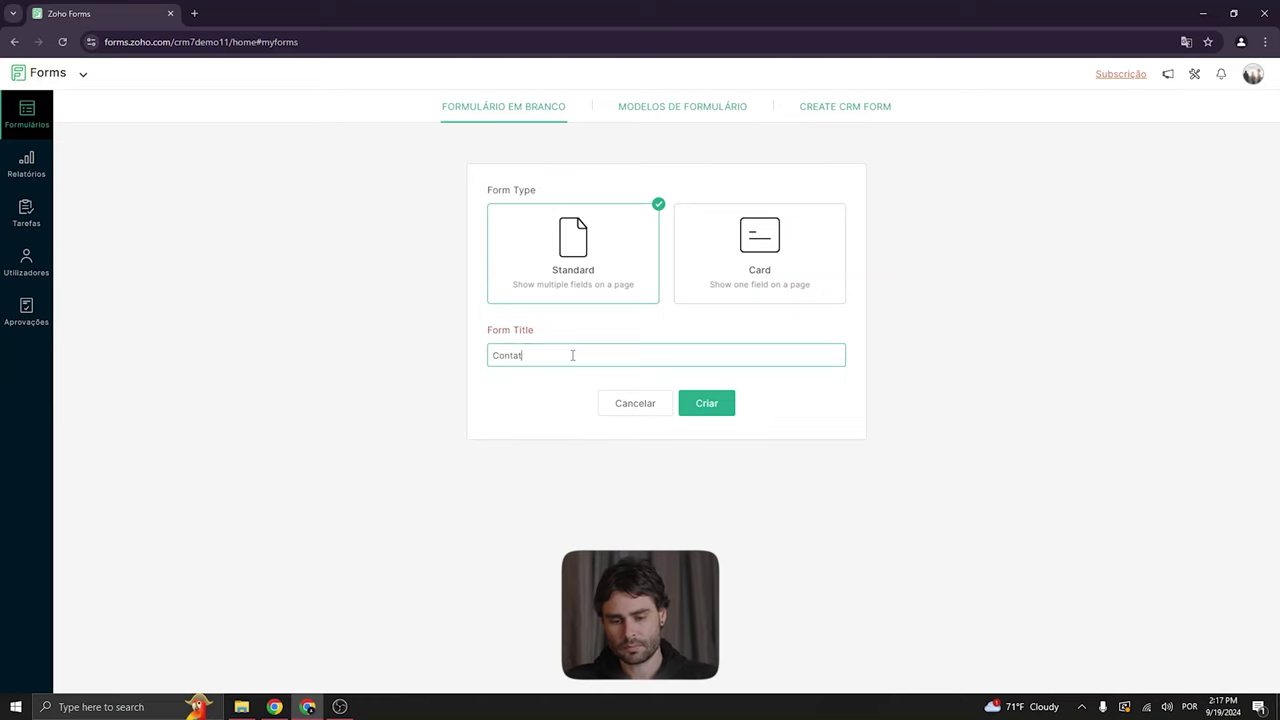
text(to)
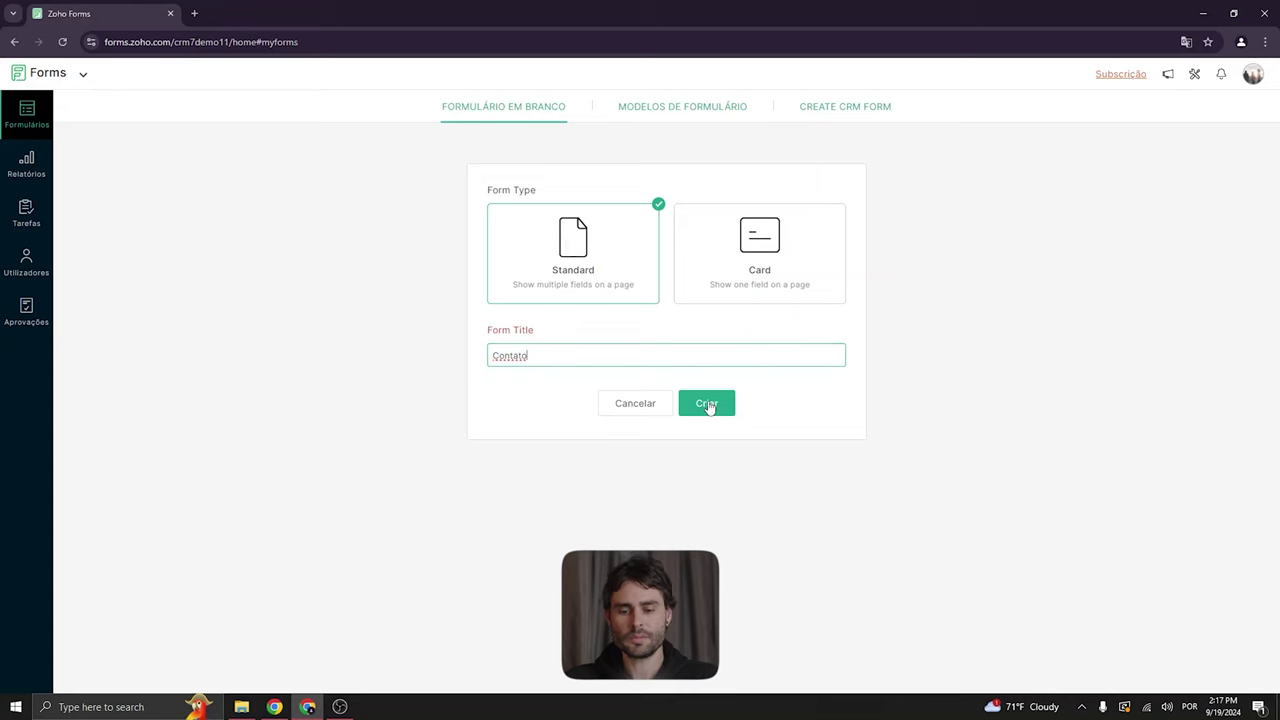
text(Contato Site)
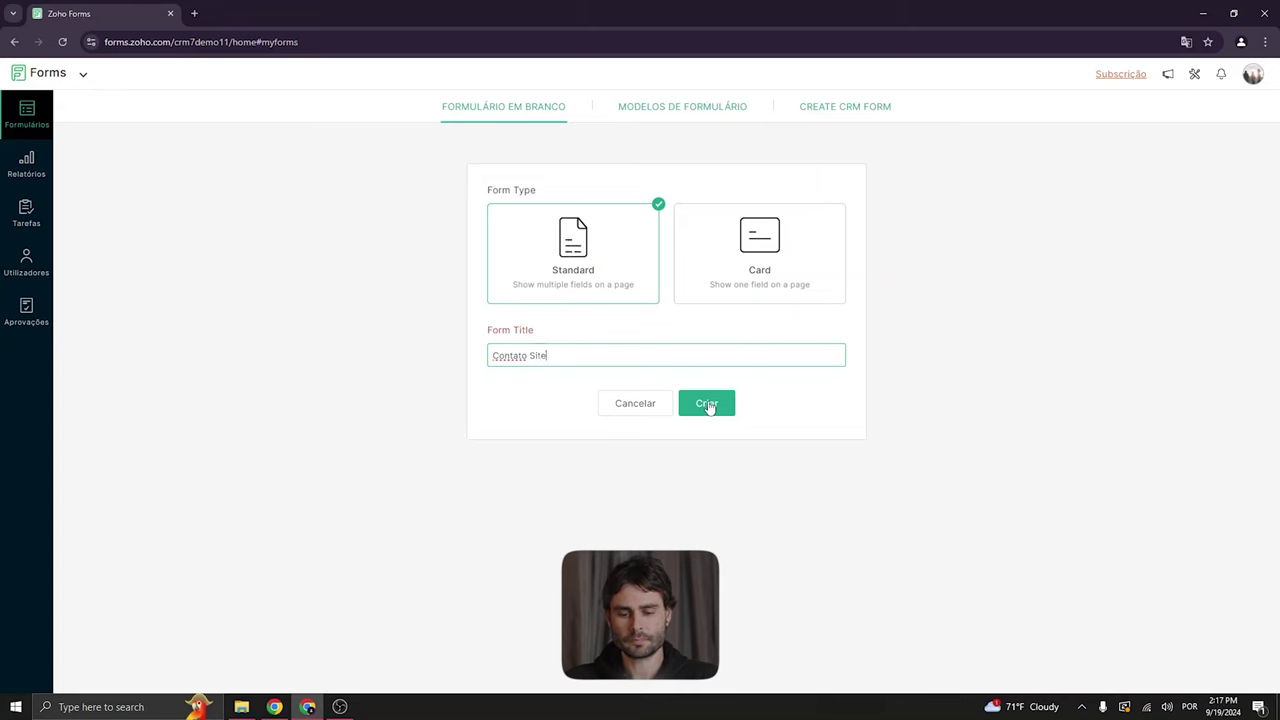
click(718, 406)
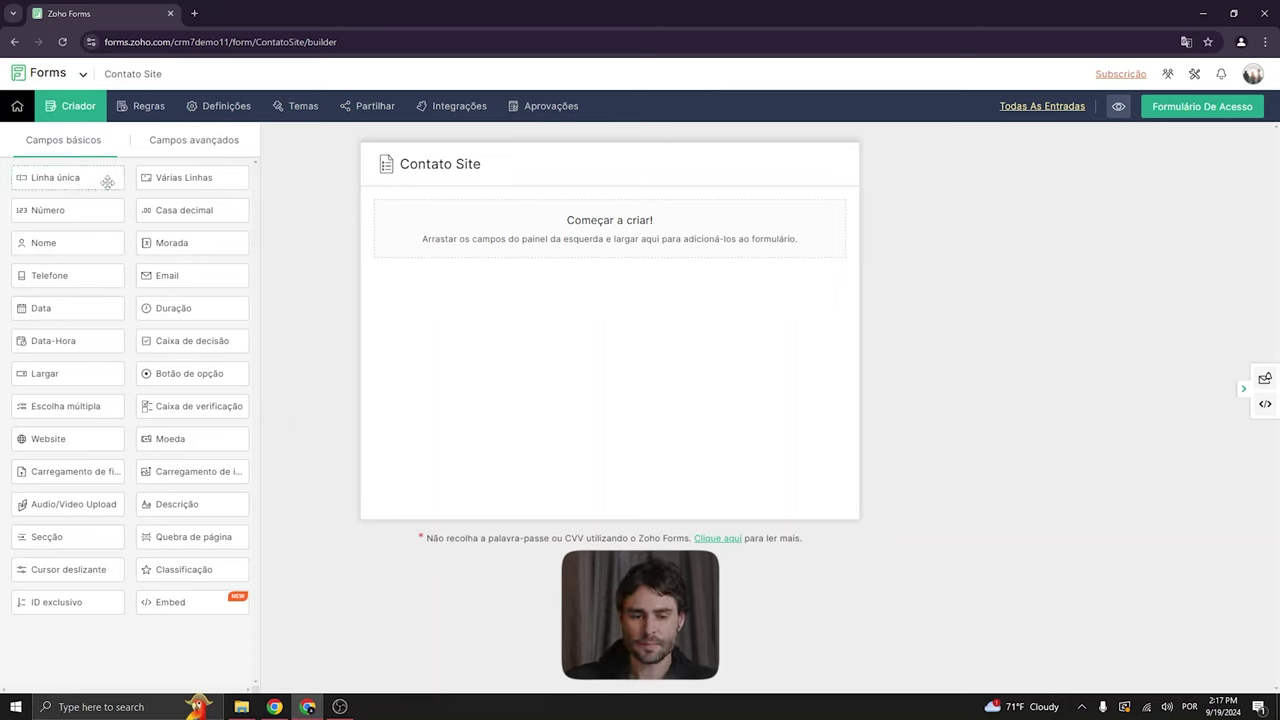
Add a single-line text field to the form and label it CNPJ
drag(107, 182, 463, 255)
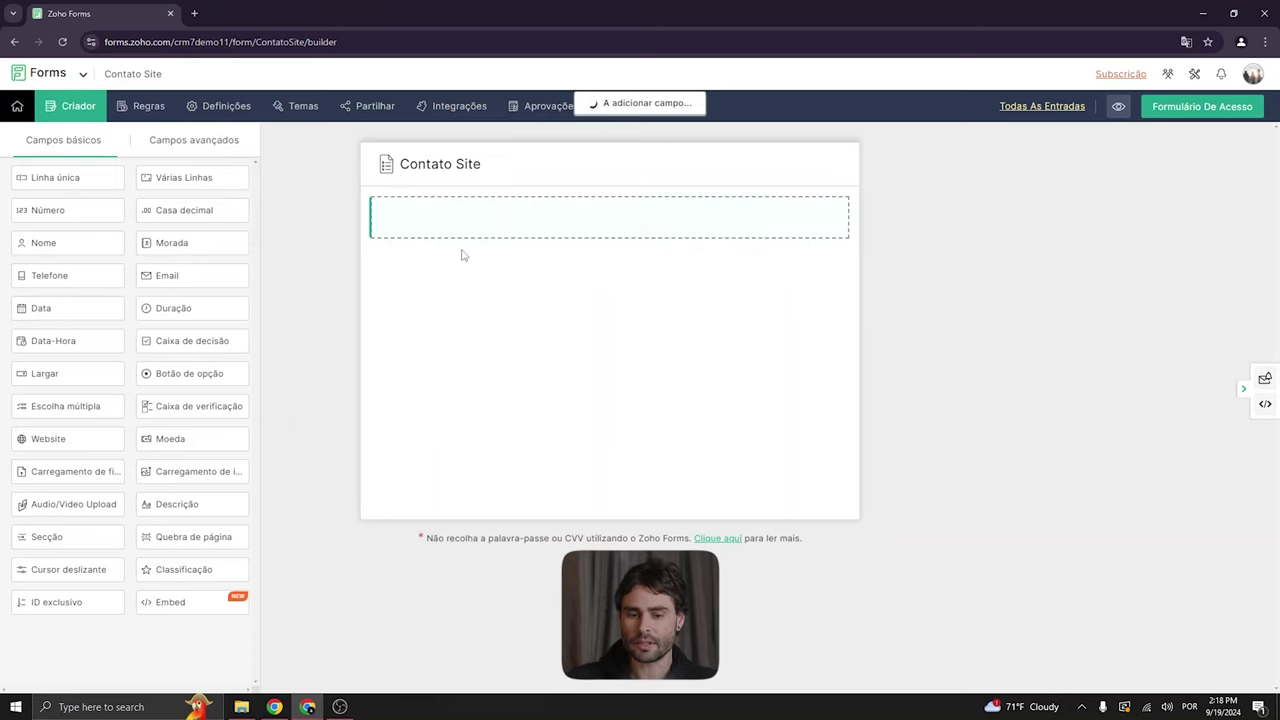
click(456, 211)
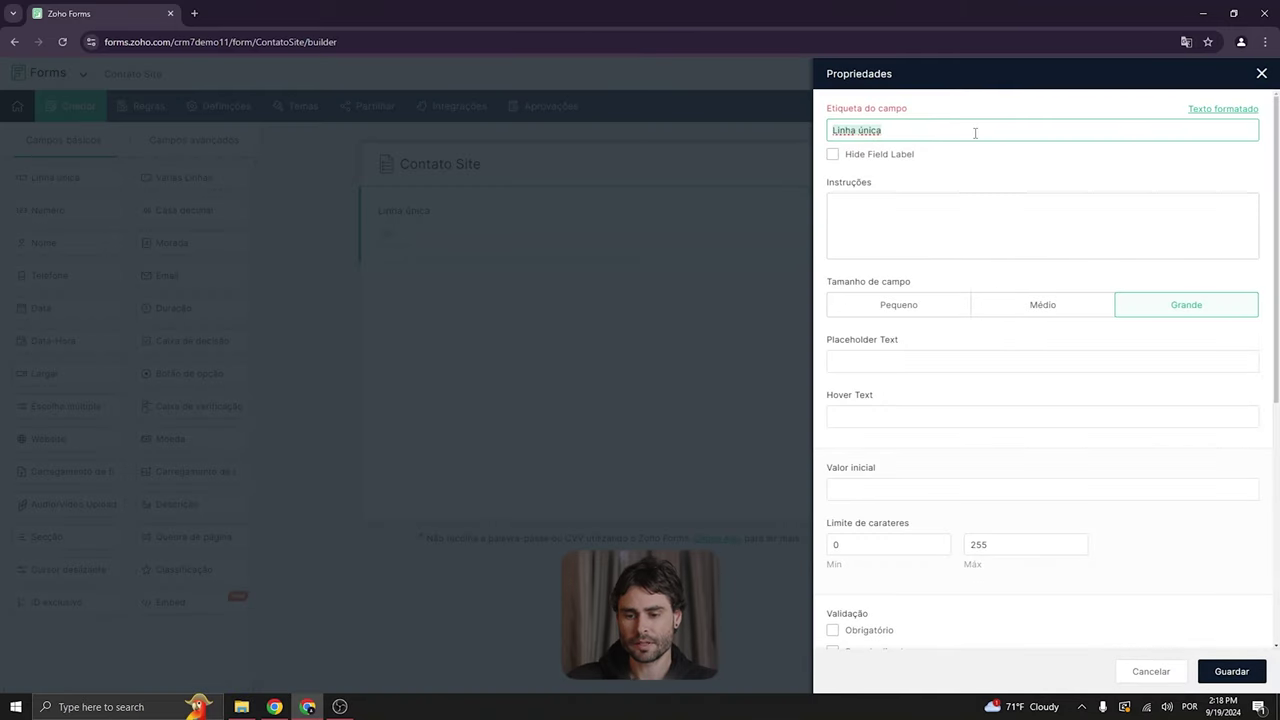
text(CNPJ)
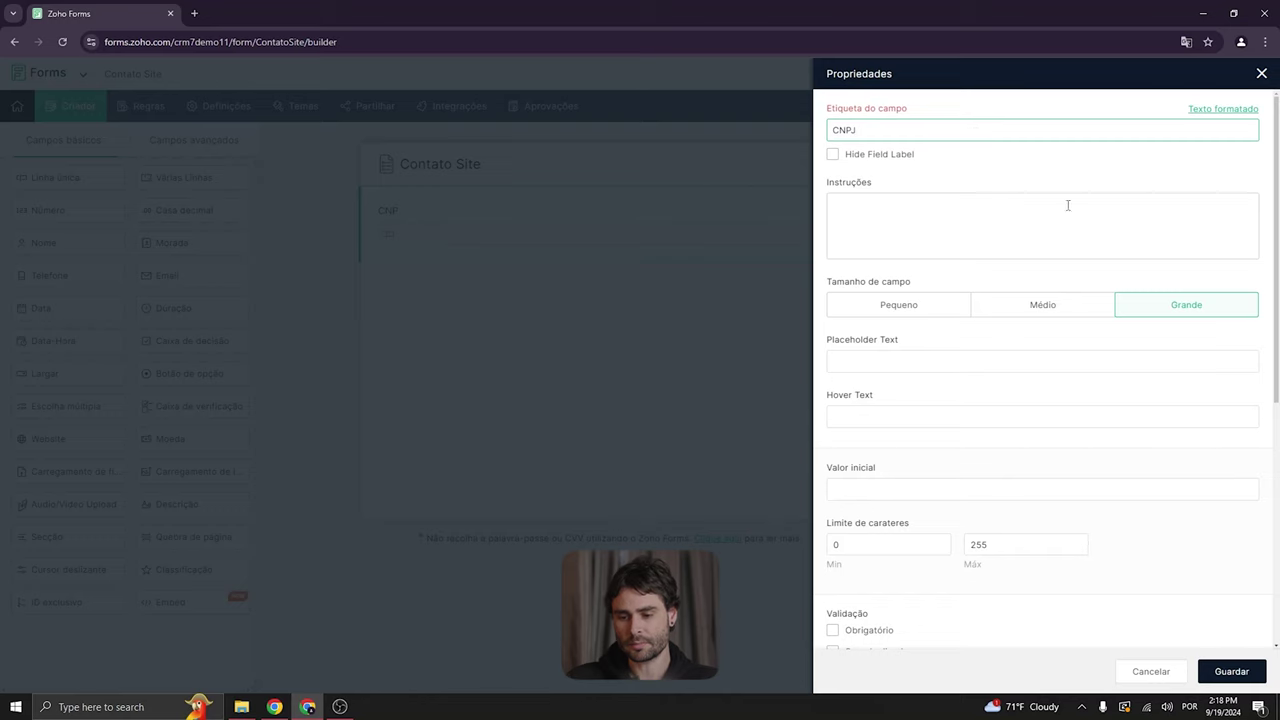
scroll(988, 338, down, 2)
scroll(988, 338, up, 2)
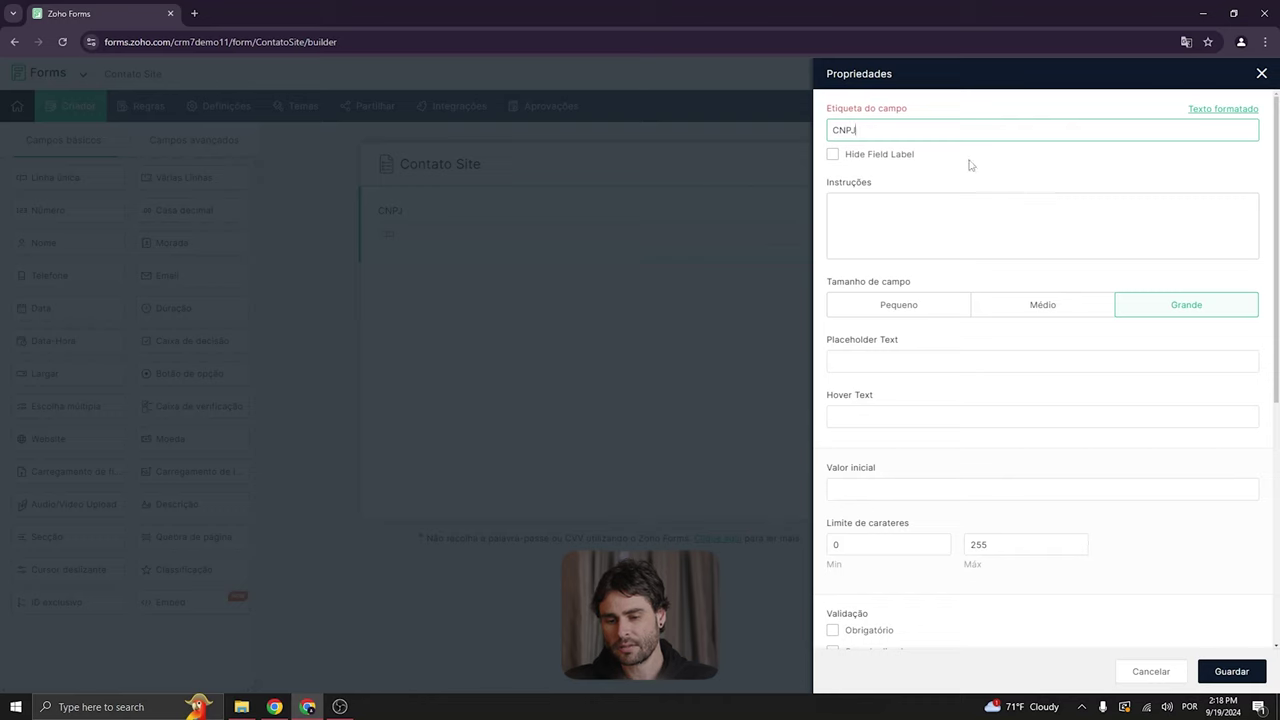
Keep the CNPJ label visible, add instructions 'Preencha o seu CNPJ', and set size Grande
click(833, 155)
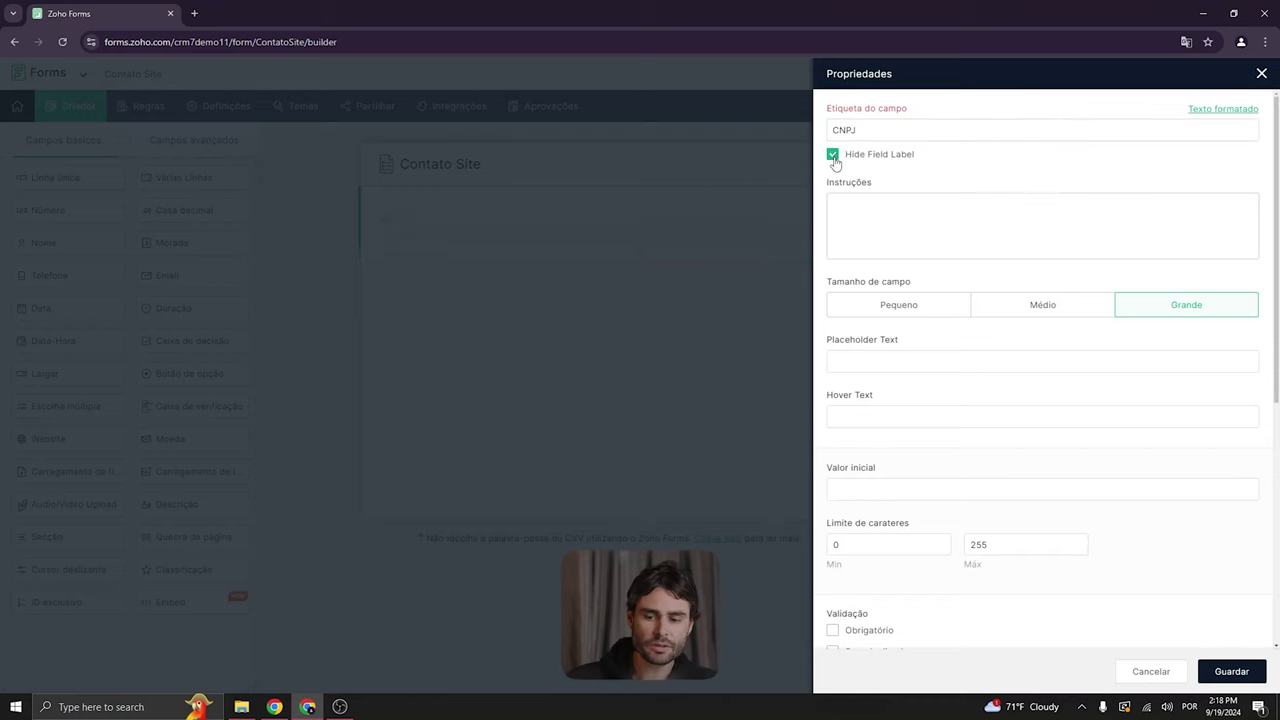
click(834, 158)
click(870, 202)
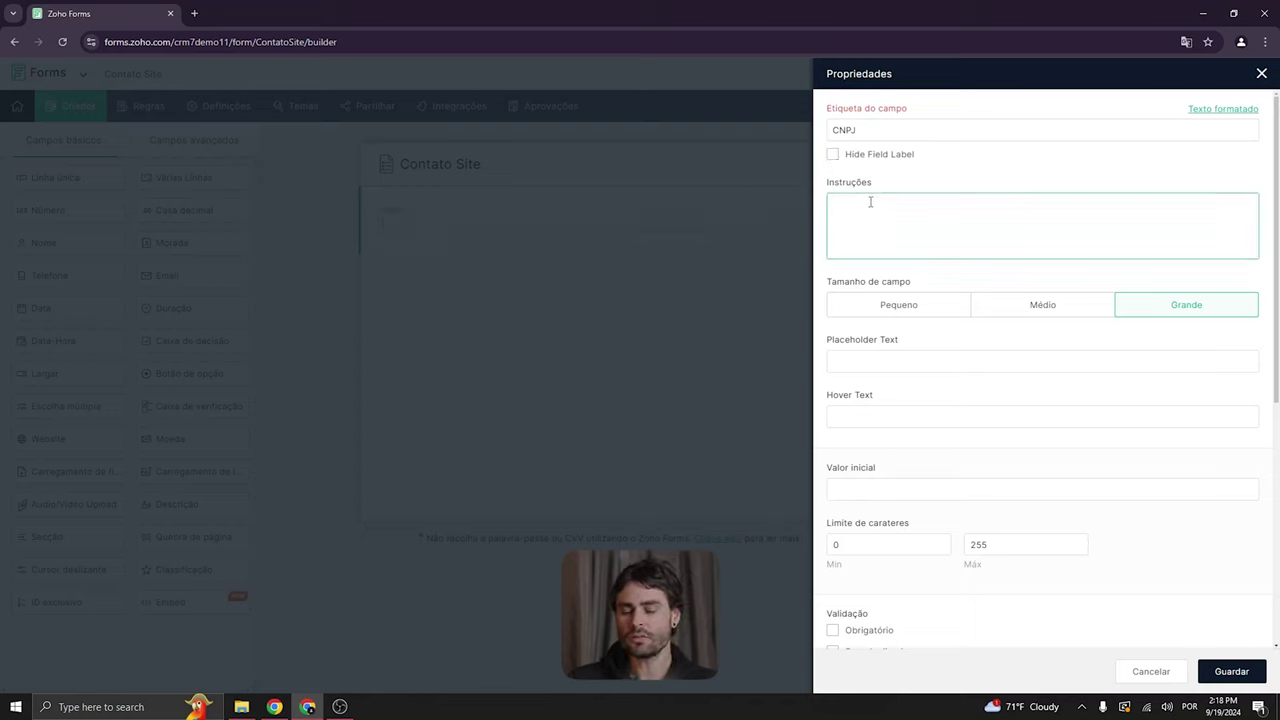
text(Preenc)
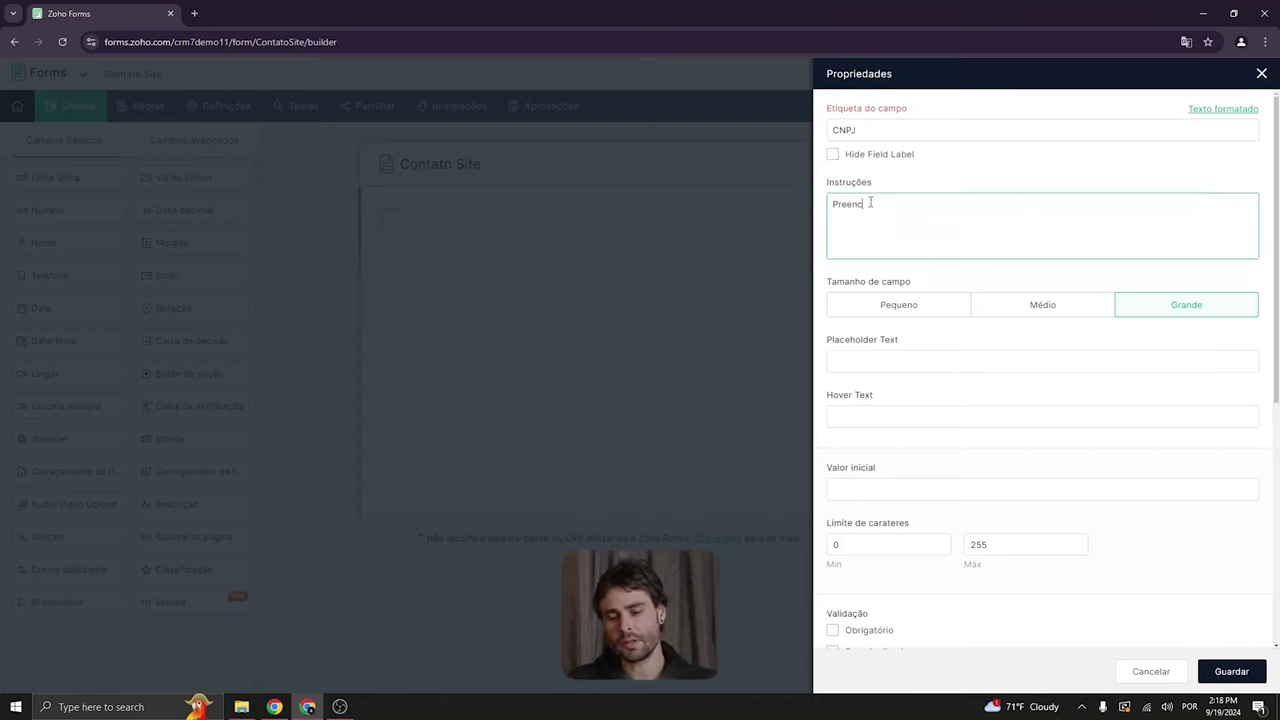
text(ha o seu CNPJ)
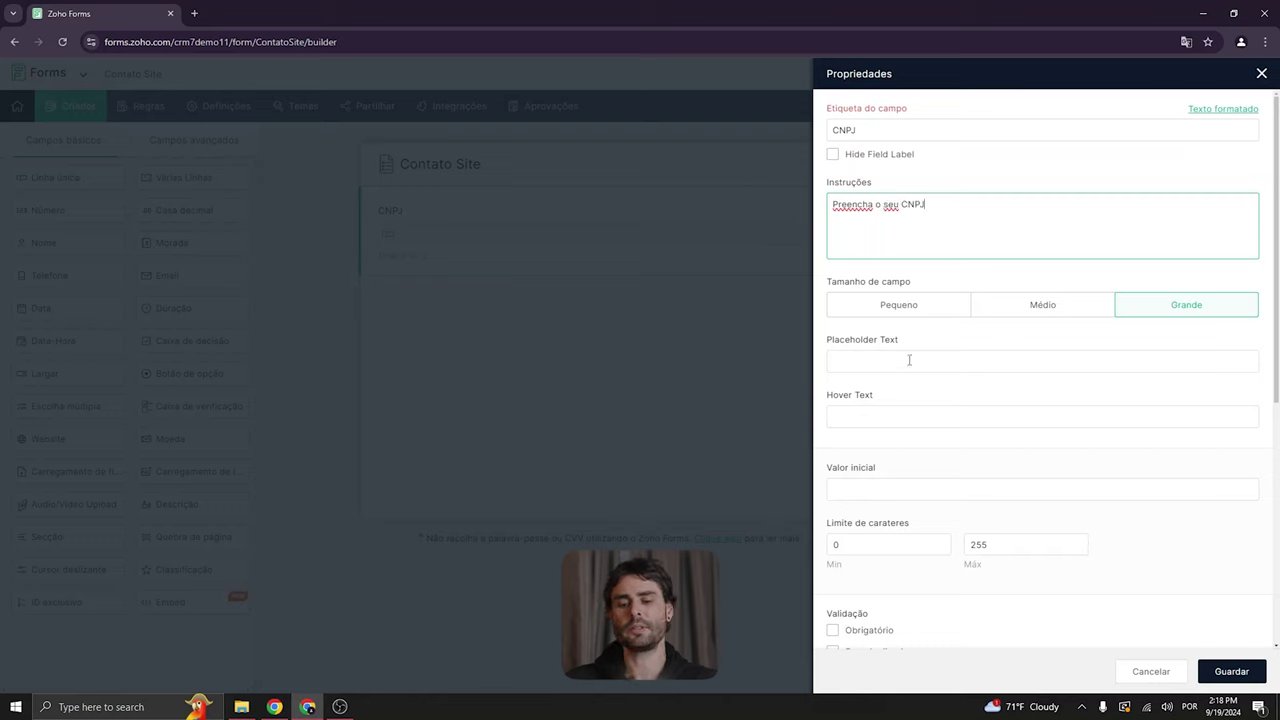
click(926, 316)
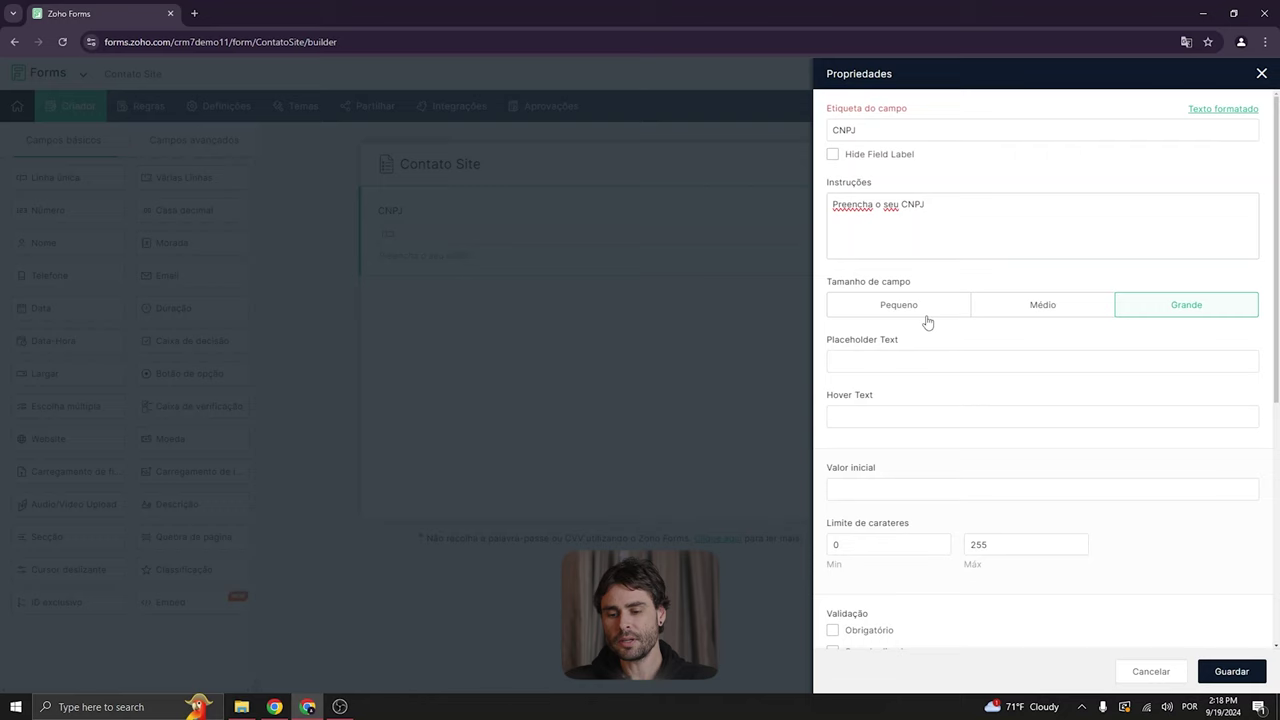
click(1026, 315)
click(1149, 307)
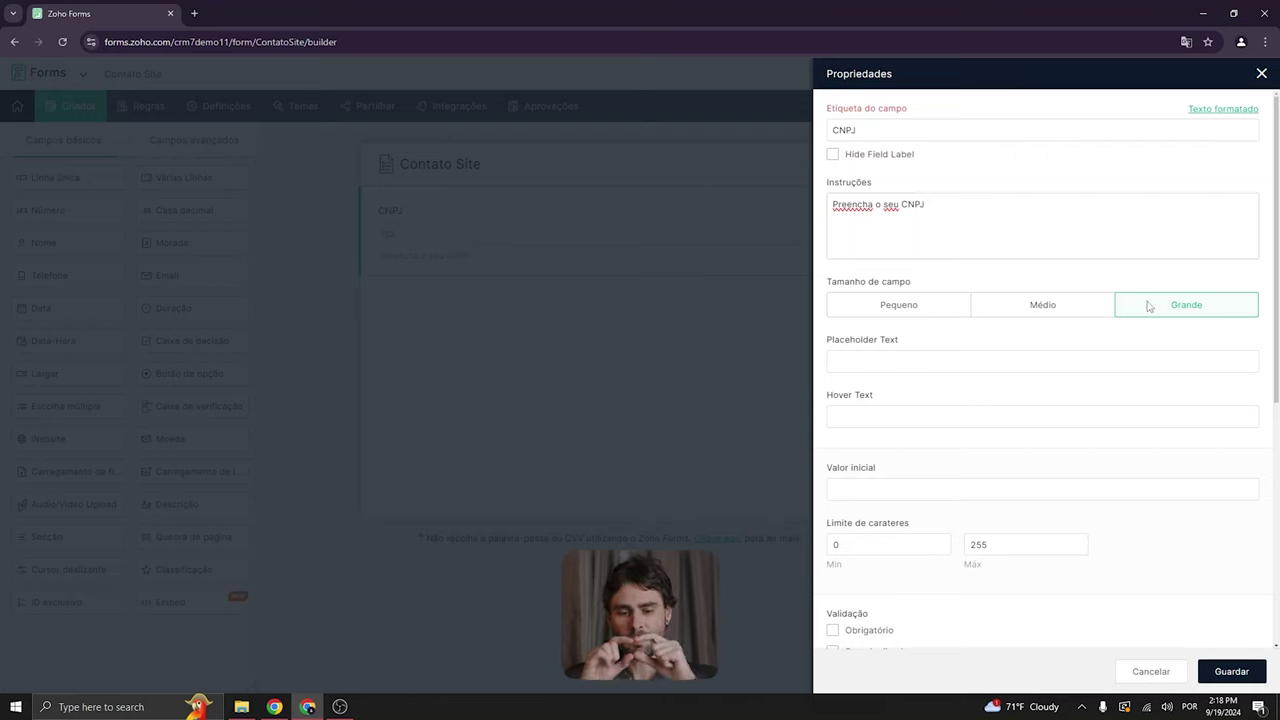
scroll(986, 323, down, 2)
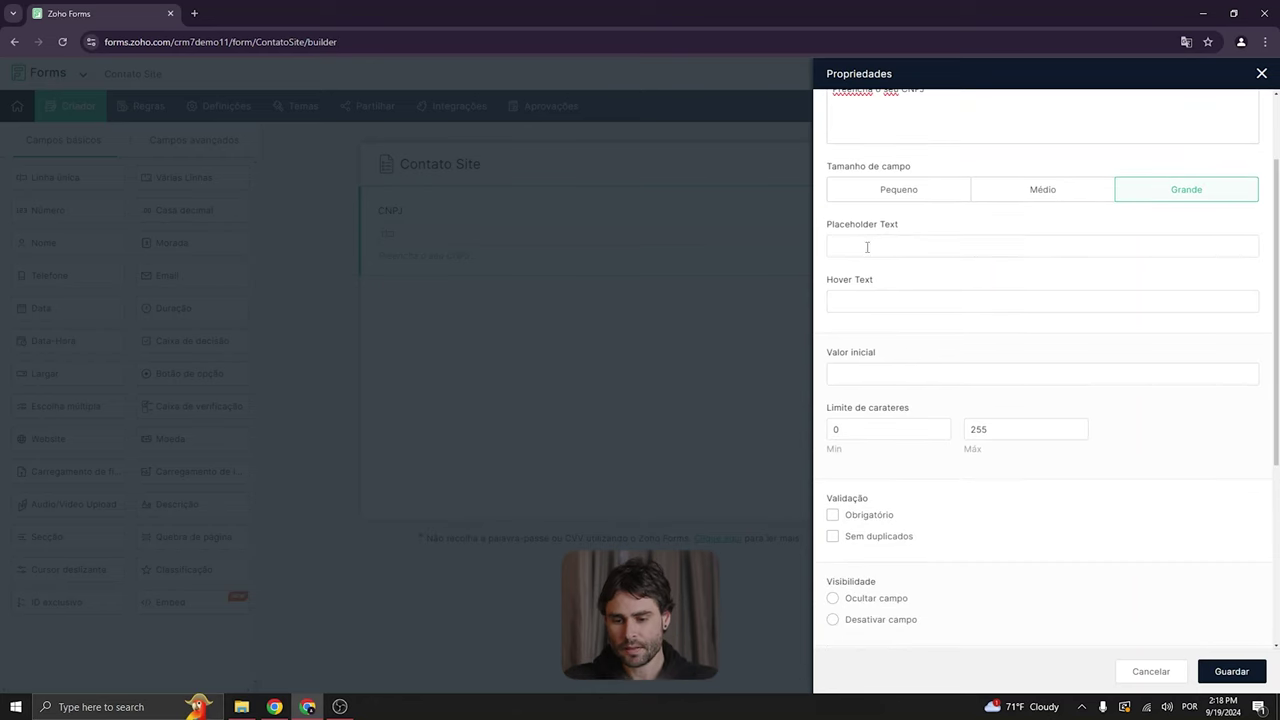
click(936, 302)
click(940, 248)
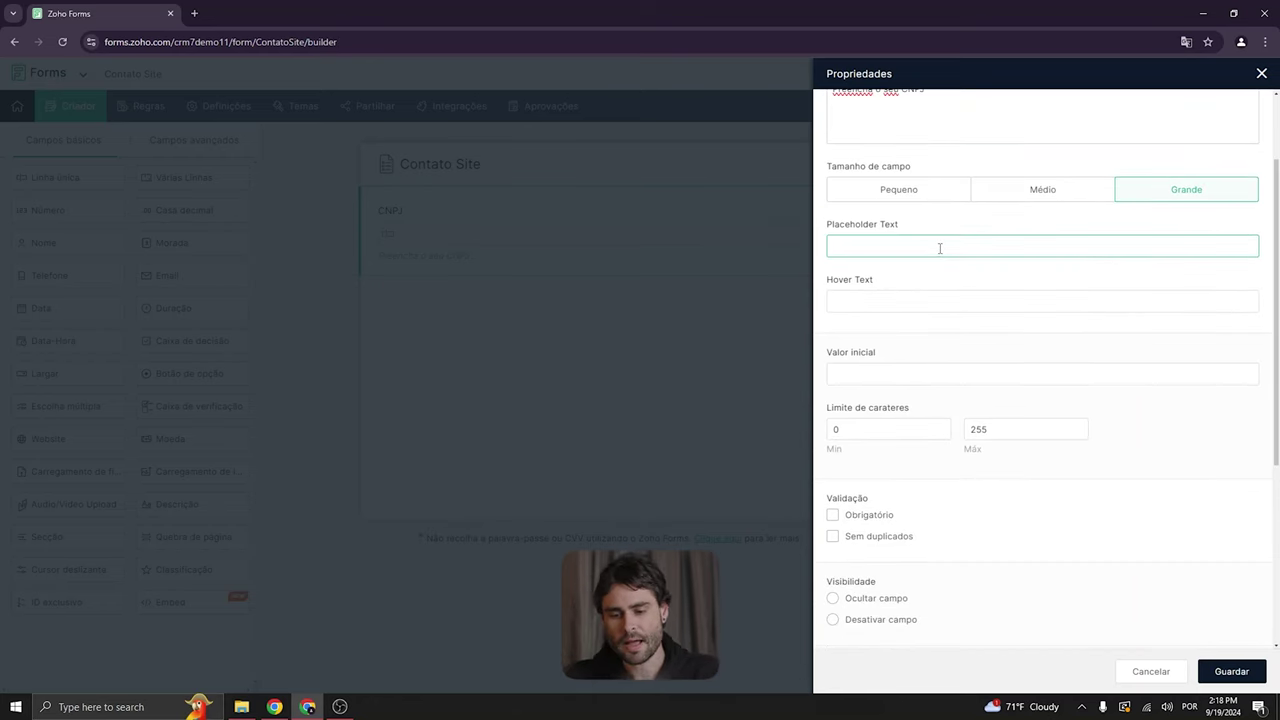
text(0000000000)
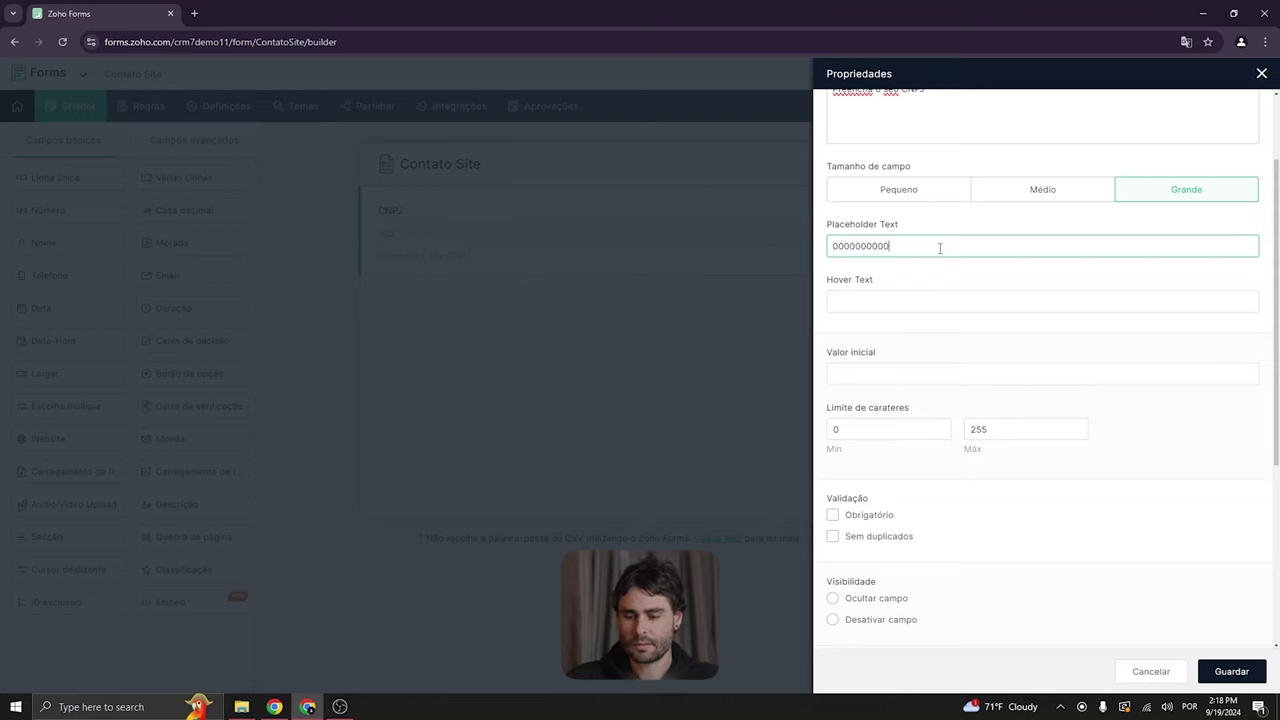
text(/000-0)
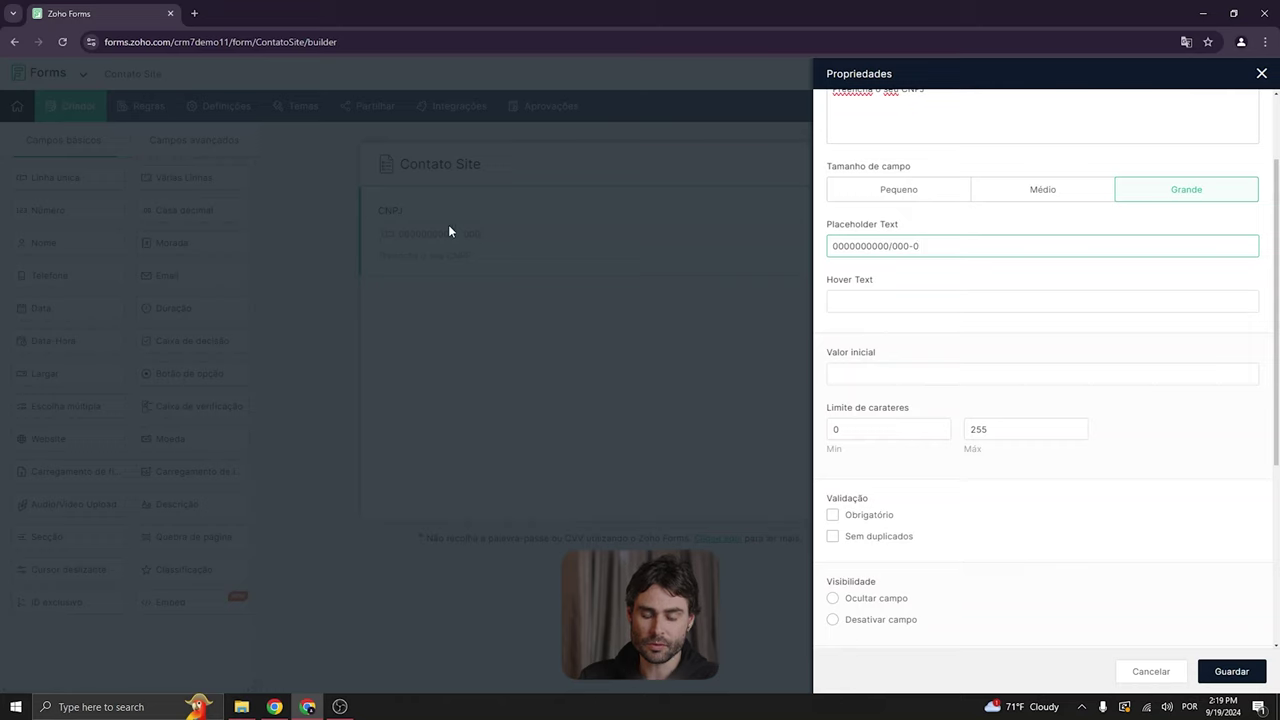
click(924, 300)
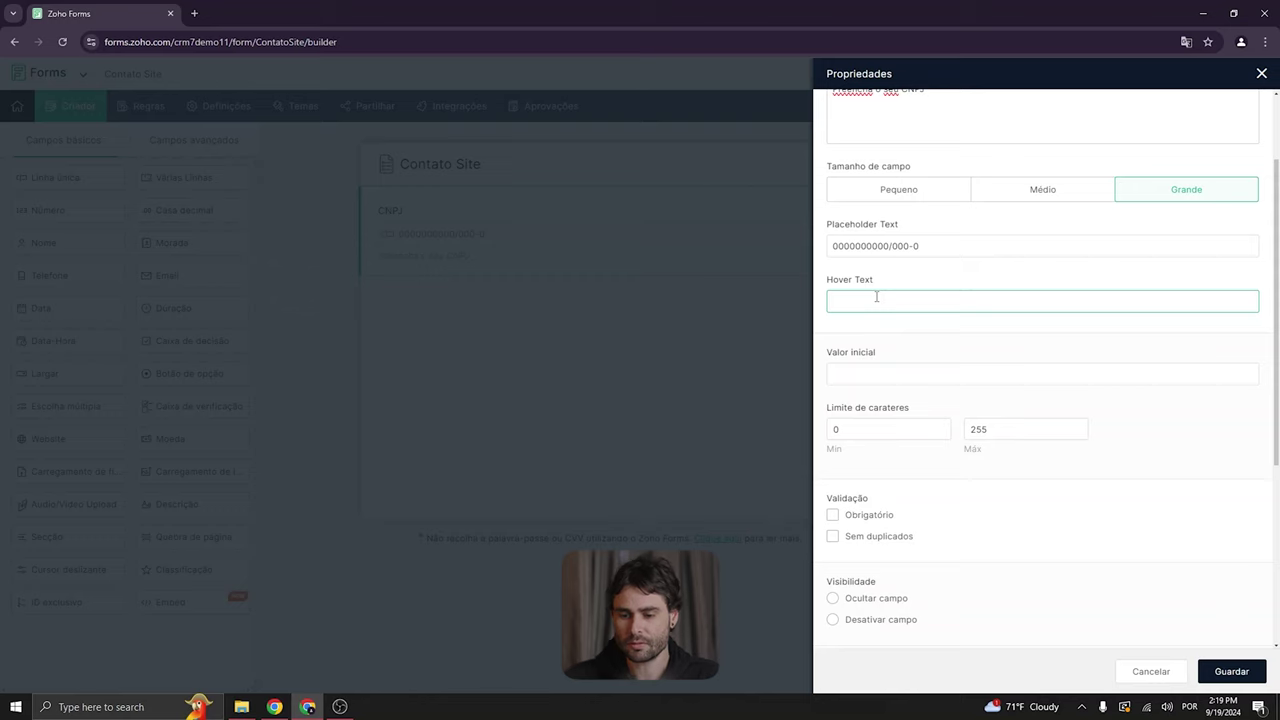
text(reencha o CNPJ)
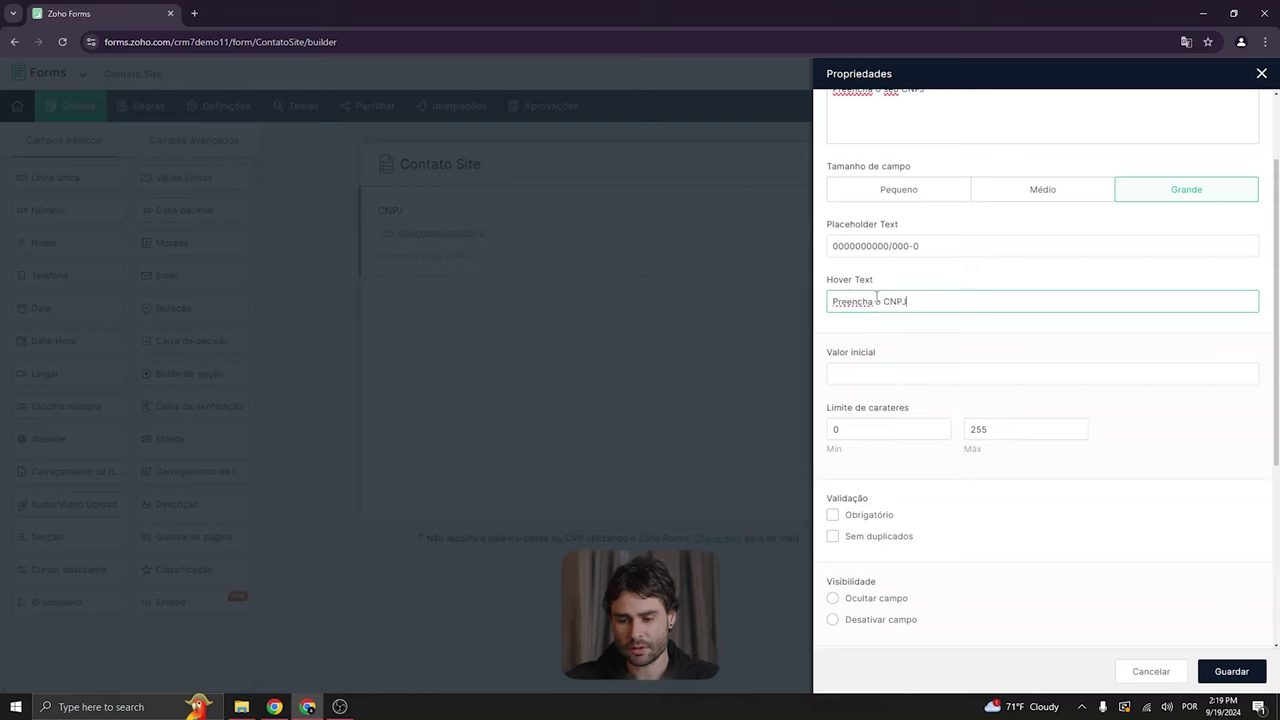
click(988, 372)
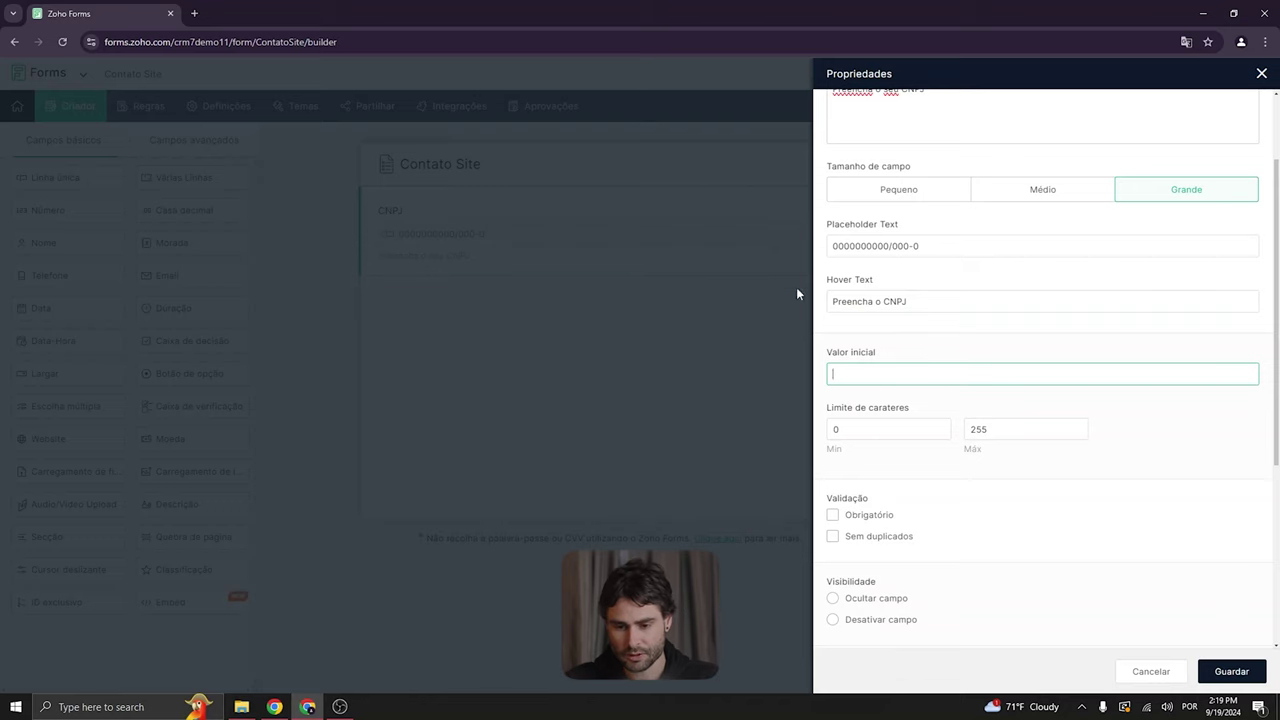
Correct the CNPJ hover text to 'Por favor, preencha o CNPJ'
scroll(932, 287, up, 2)
click(948, 244)
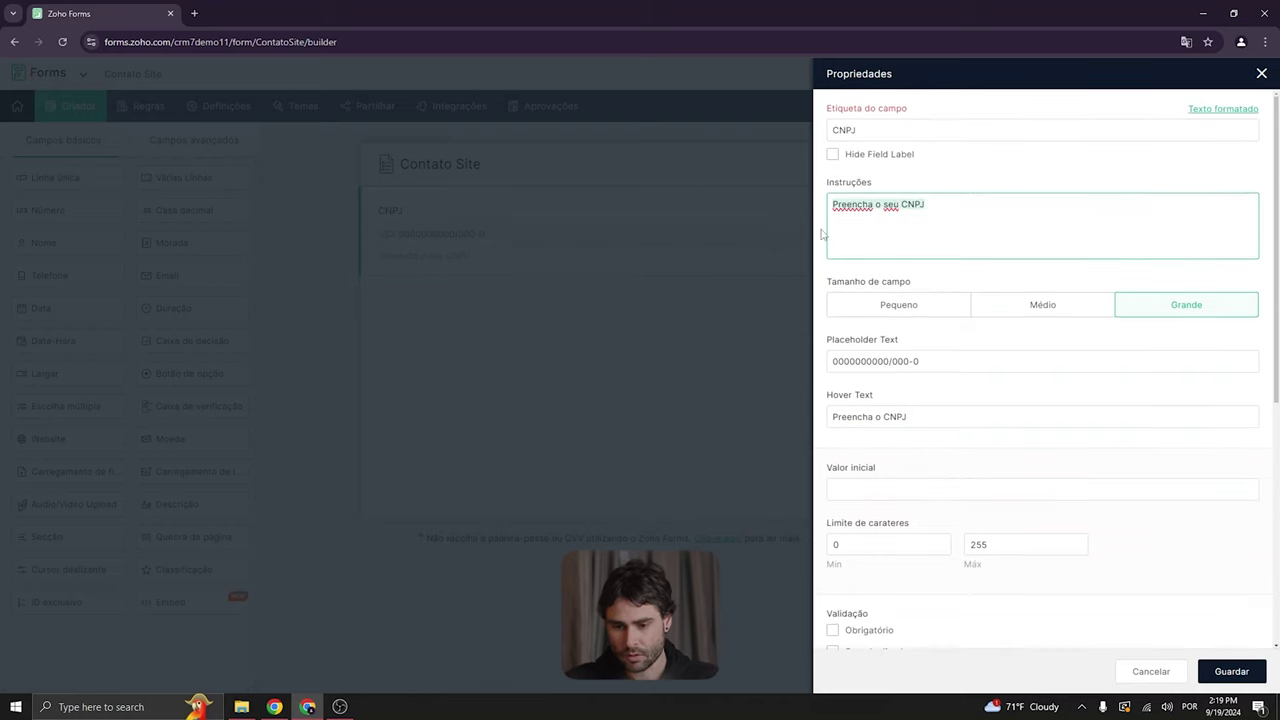
click(957, 417)
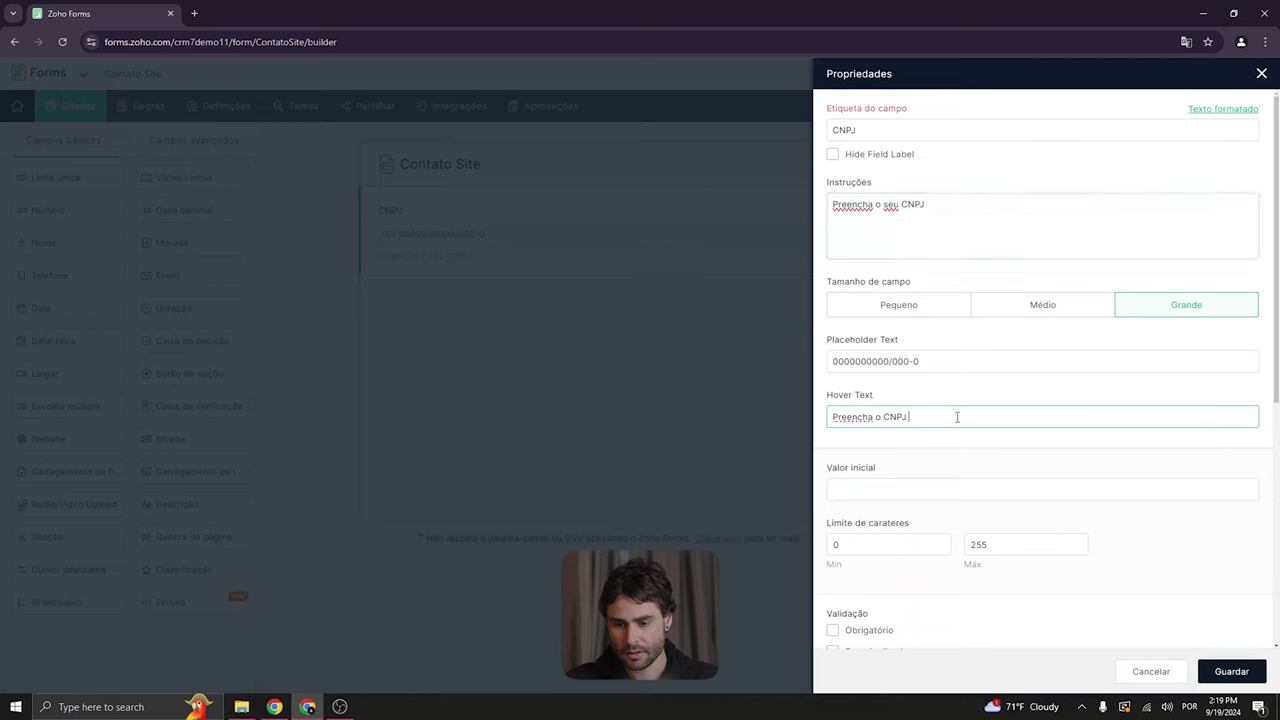
key(ctrl+shift+Left)
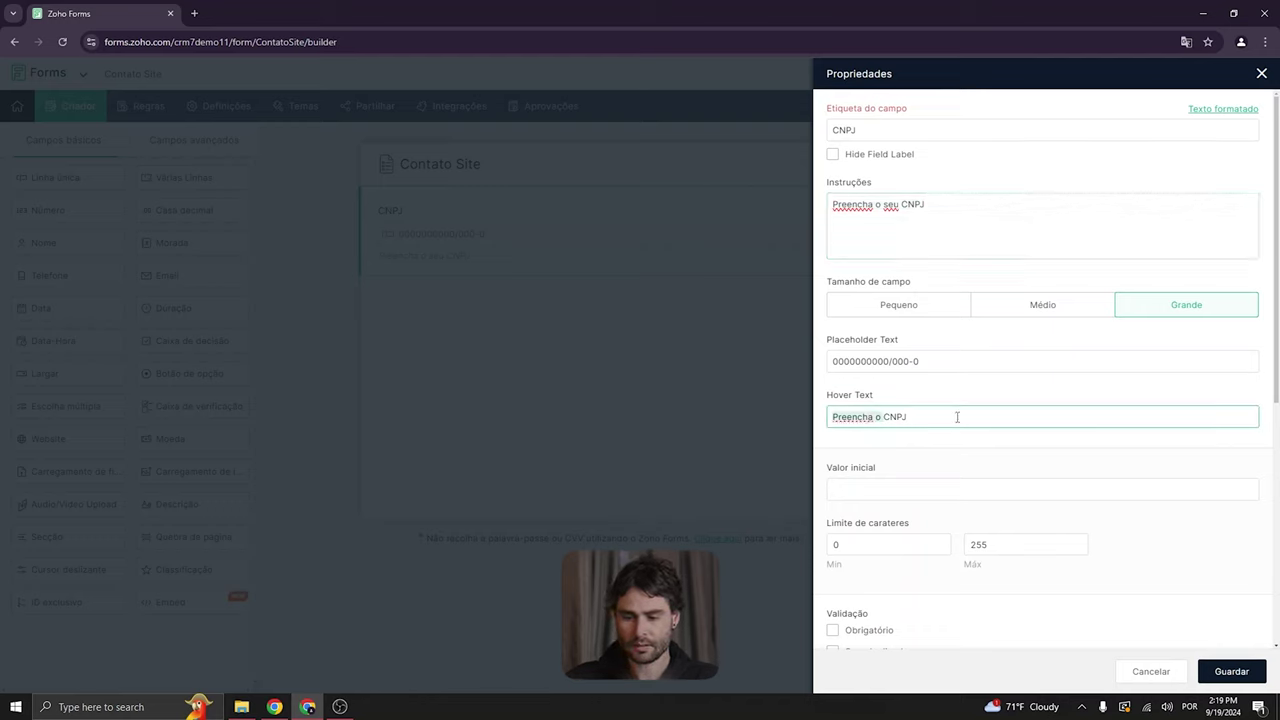
key(BackSpace)
text(POr fav)
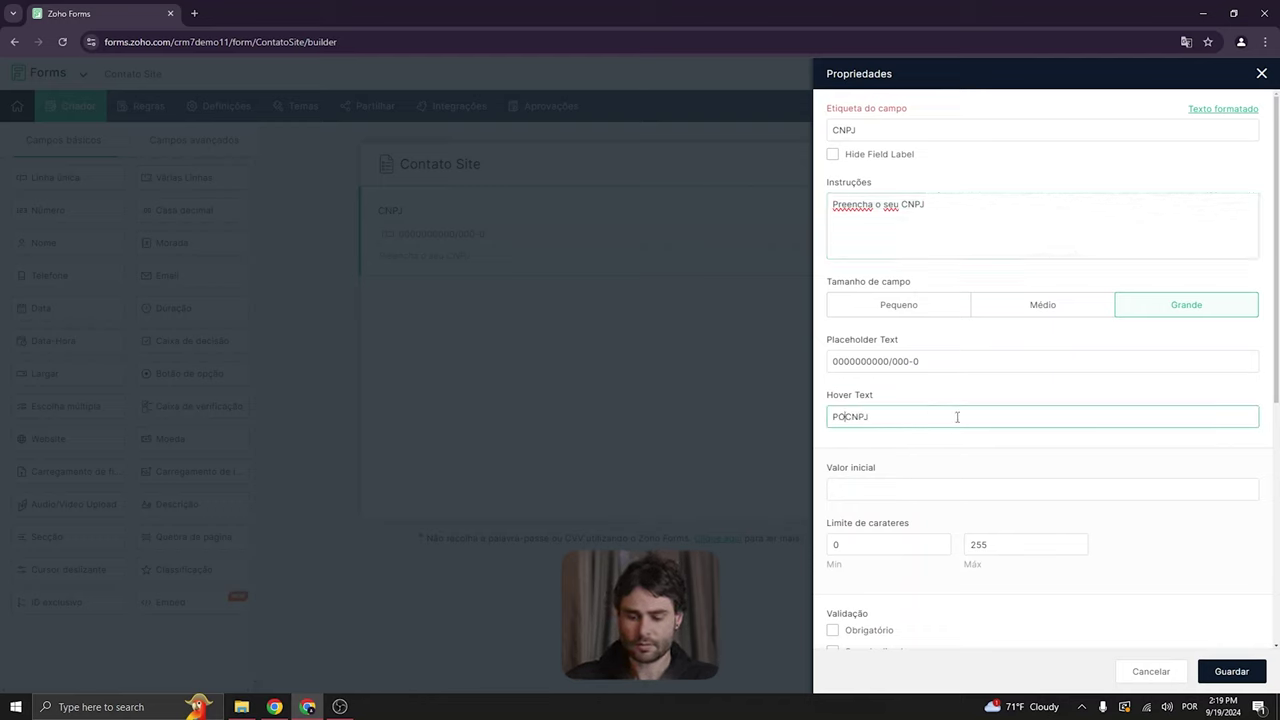
key(ctrl+BackSpace)
key(ctrl+BackSpace)
text(Porf)
key(ctrl+BackSpace)
text(Por favor)
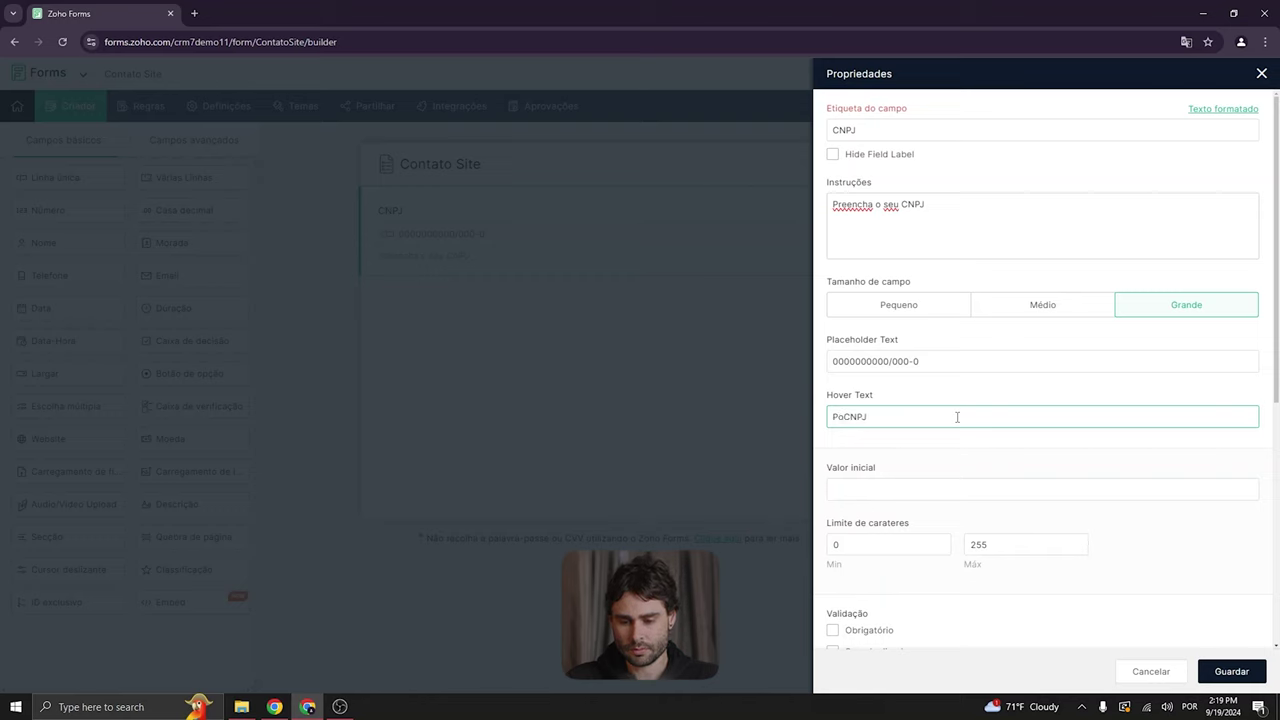
text(, preencha o)
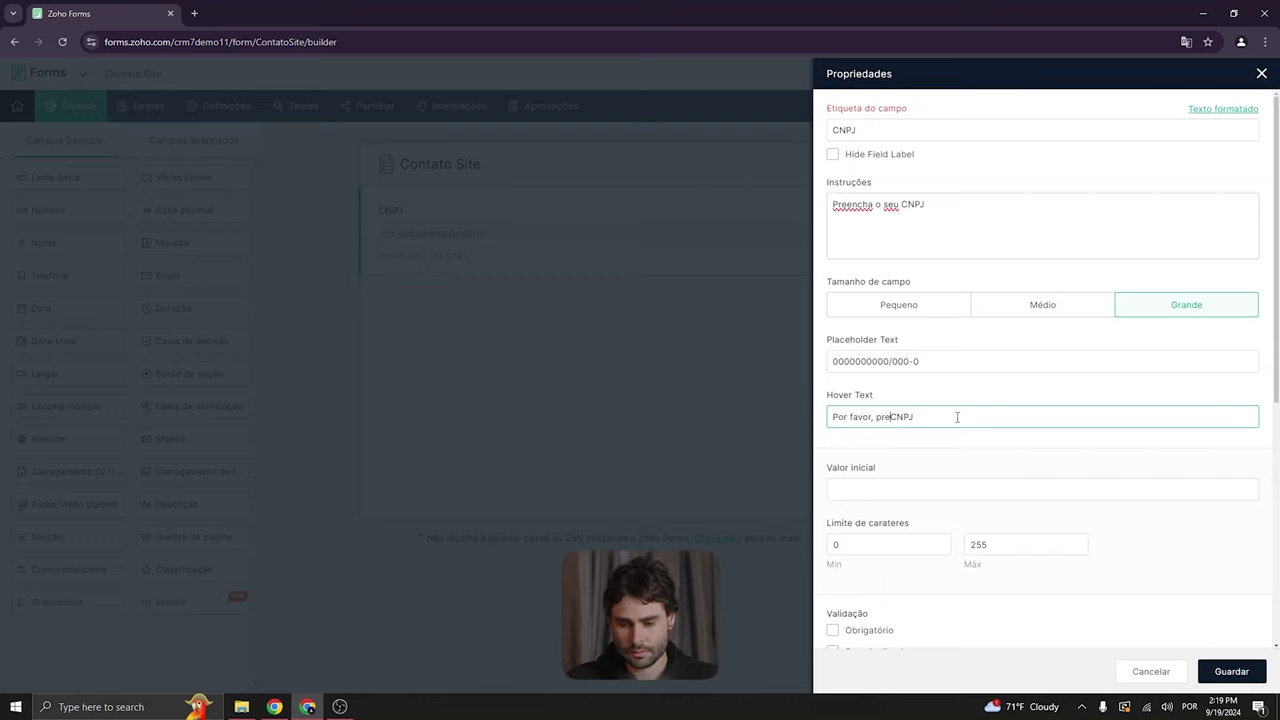
click(978, 450)
scroll(975, 448, down, 2)
click(957, 302)
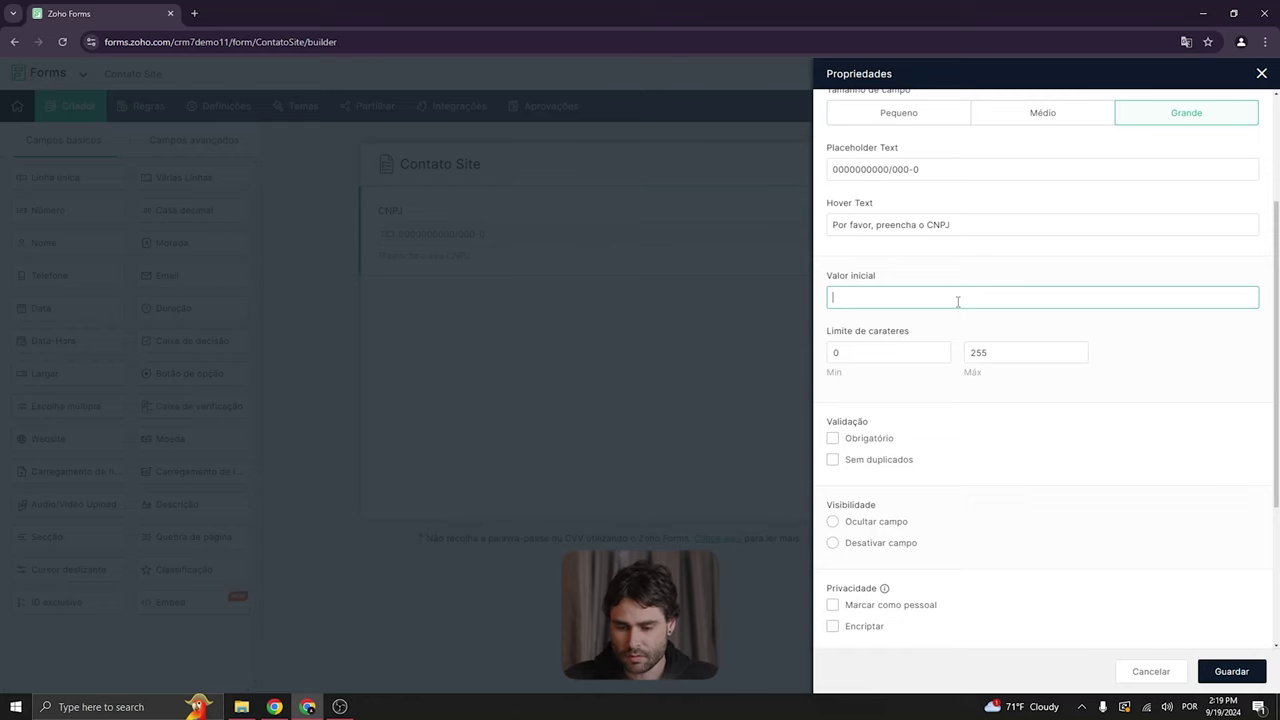
Mark the CNPJ field as mandatory
scroll(957, 302, down, 1)
scroll(946, 243, up, 2)
scroll(946, 240, down, 2)
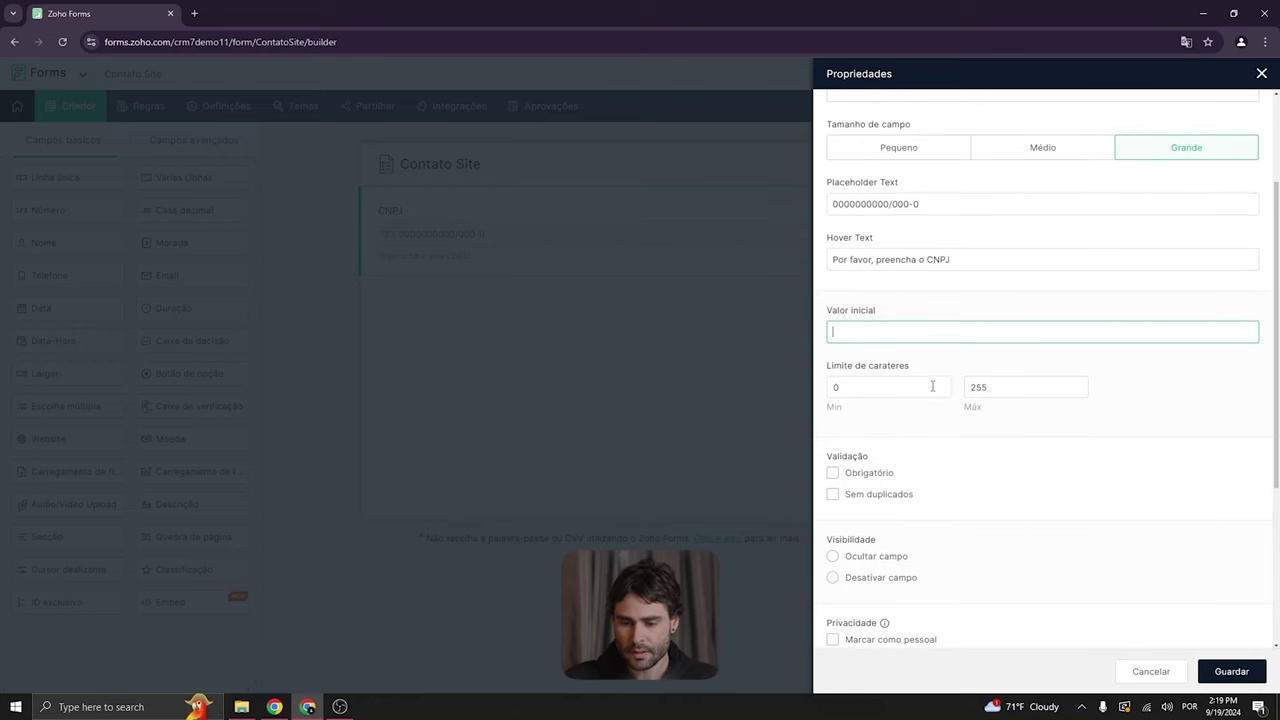
scroll(920, 390, down, 1)
scroll(971, 406, down, 1)
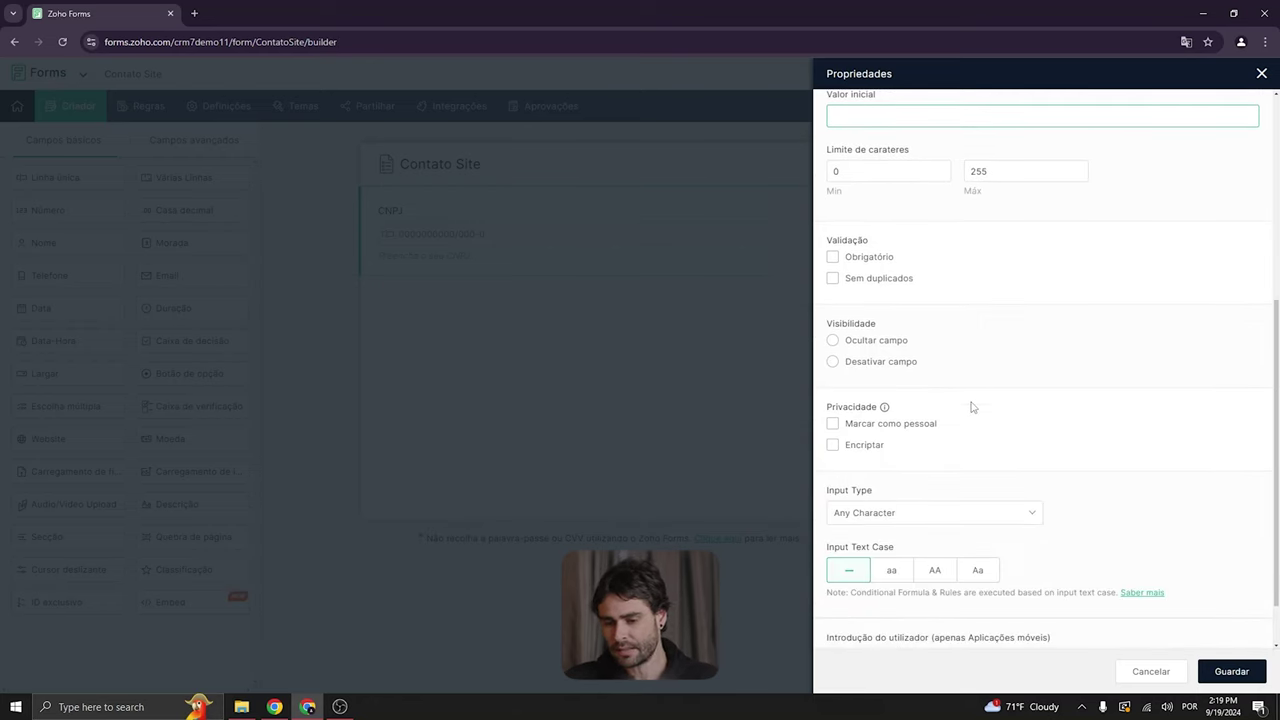
click(857, 258)
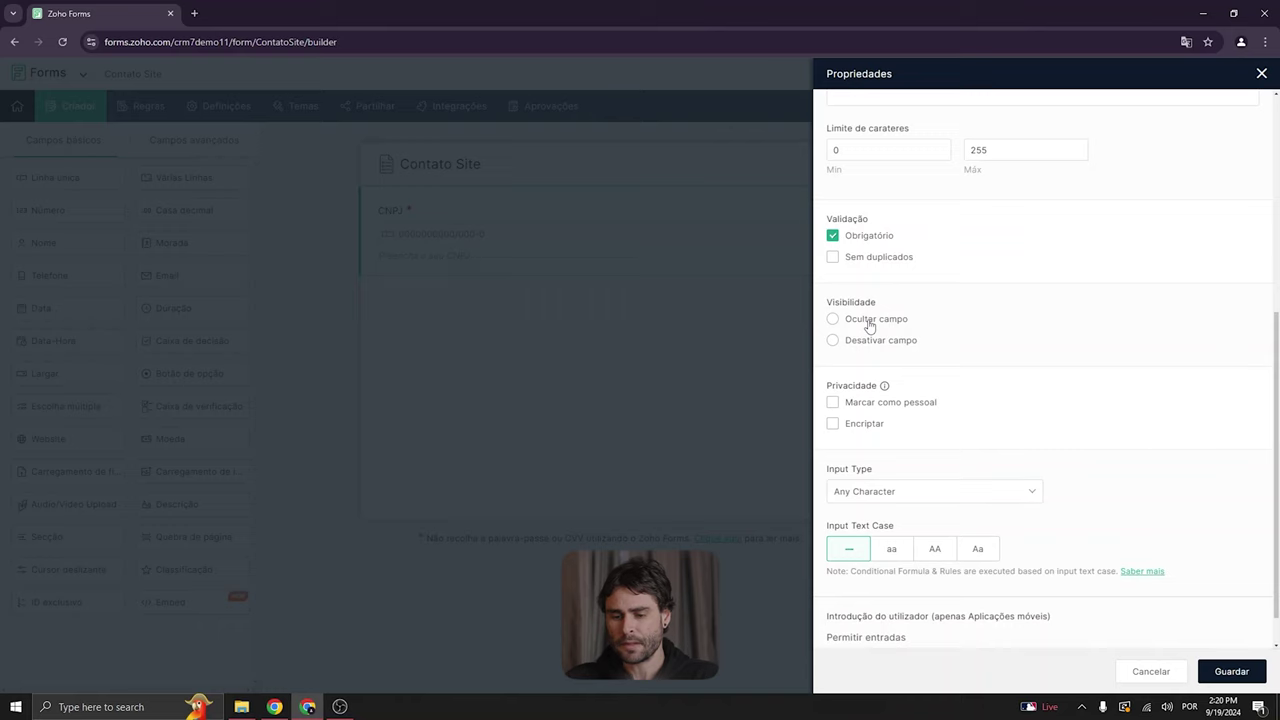
Leave CNPJ unencrypted with Any Character input type, and save its properties
scroll(983, 347, down, 1)
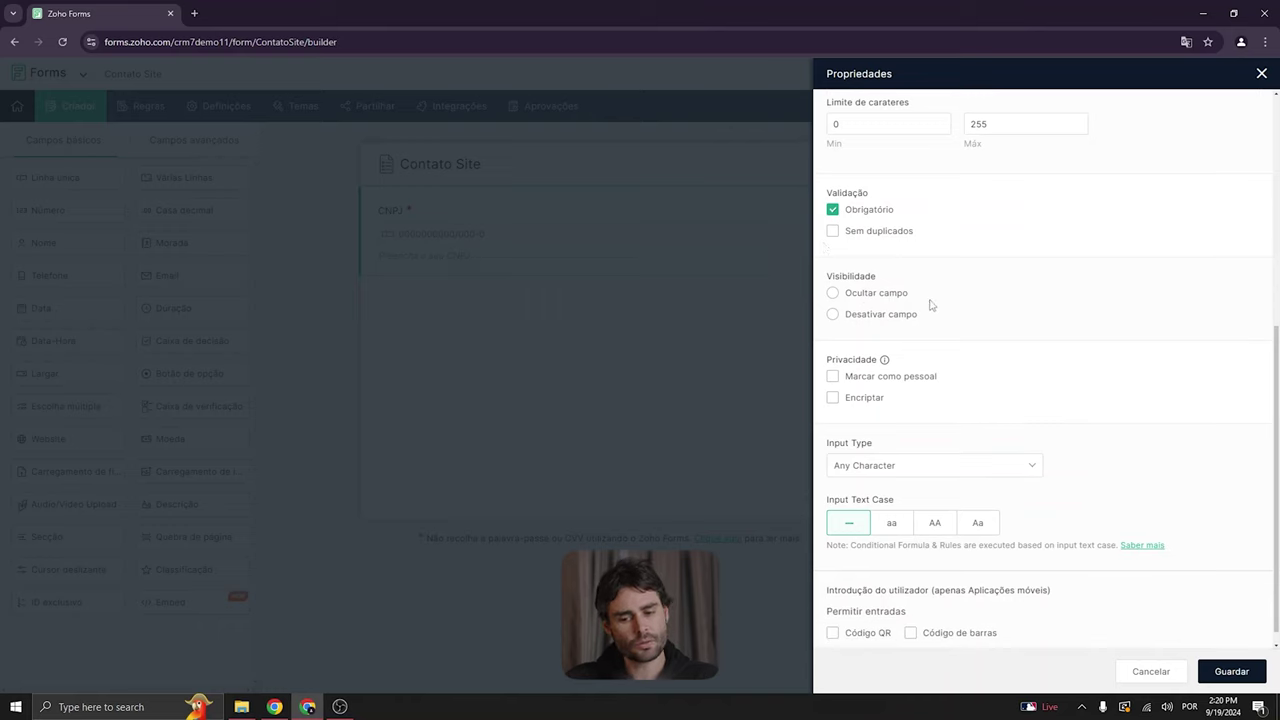
scroll(929, 310, down, 1)
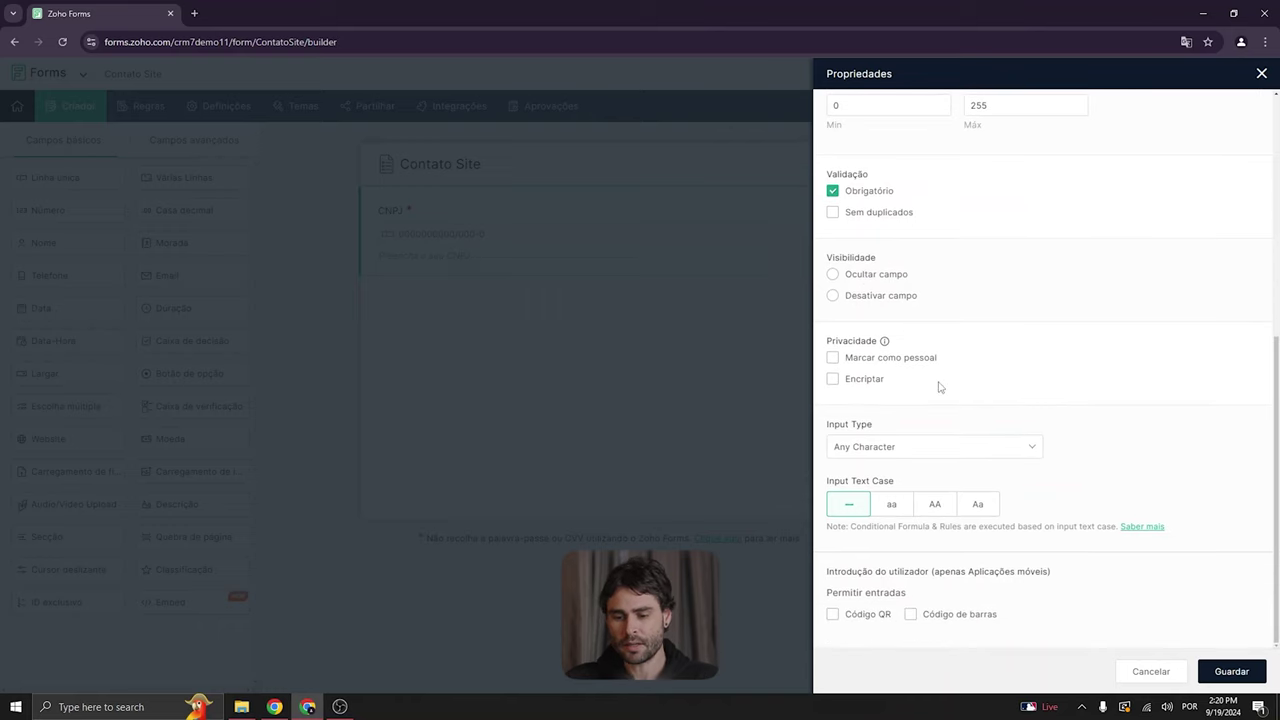
click(834, 379)
click(1082, 415)
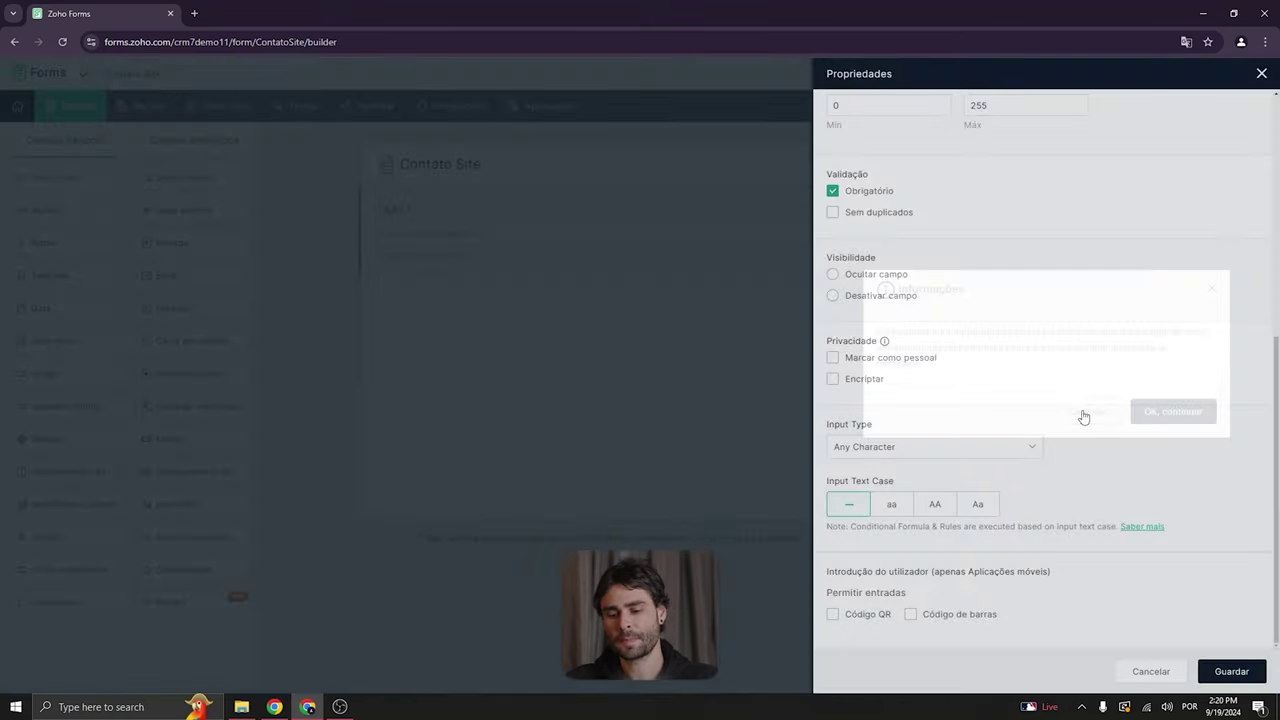
click(895, 450)
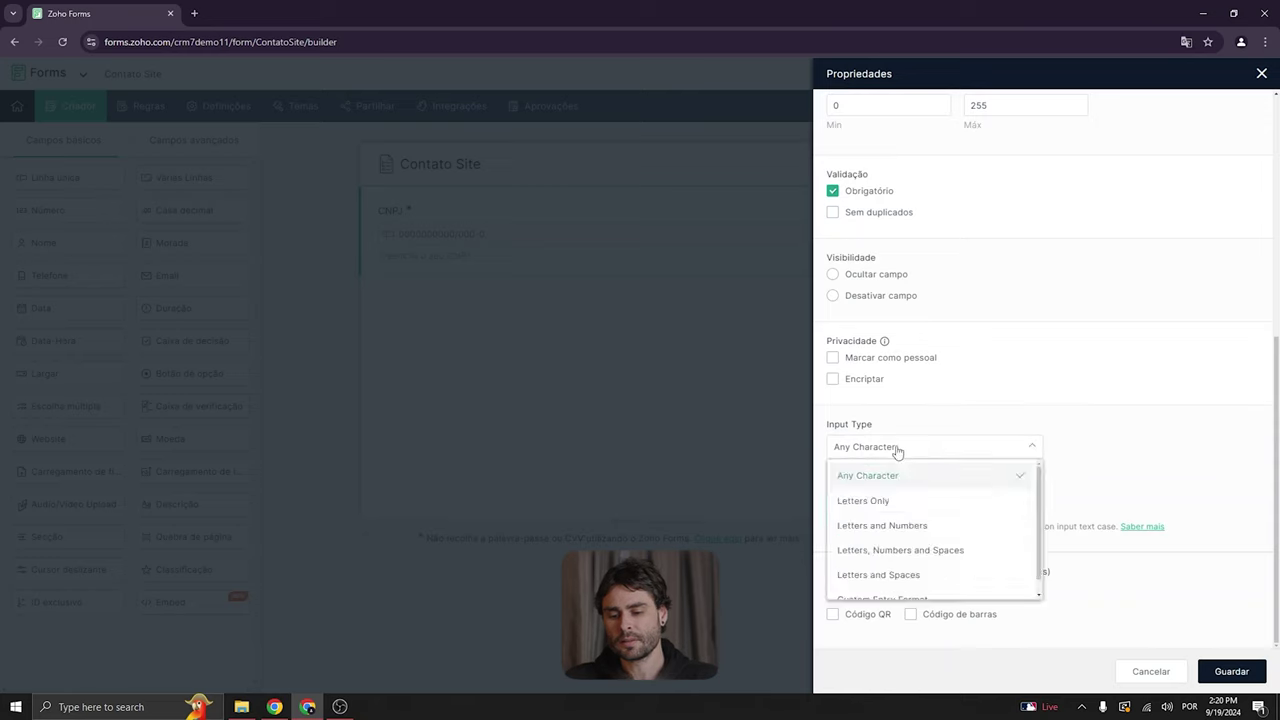
click(897, 450)
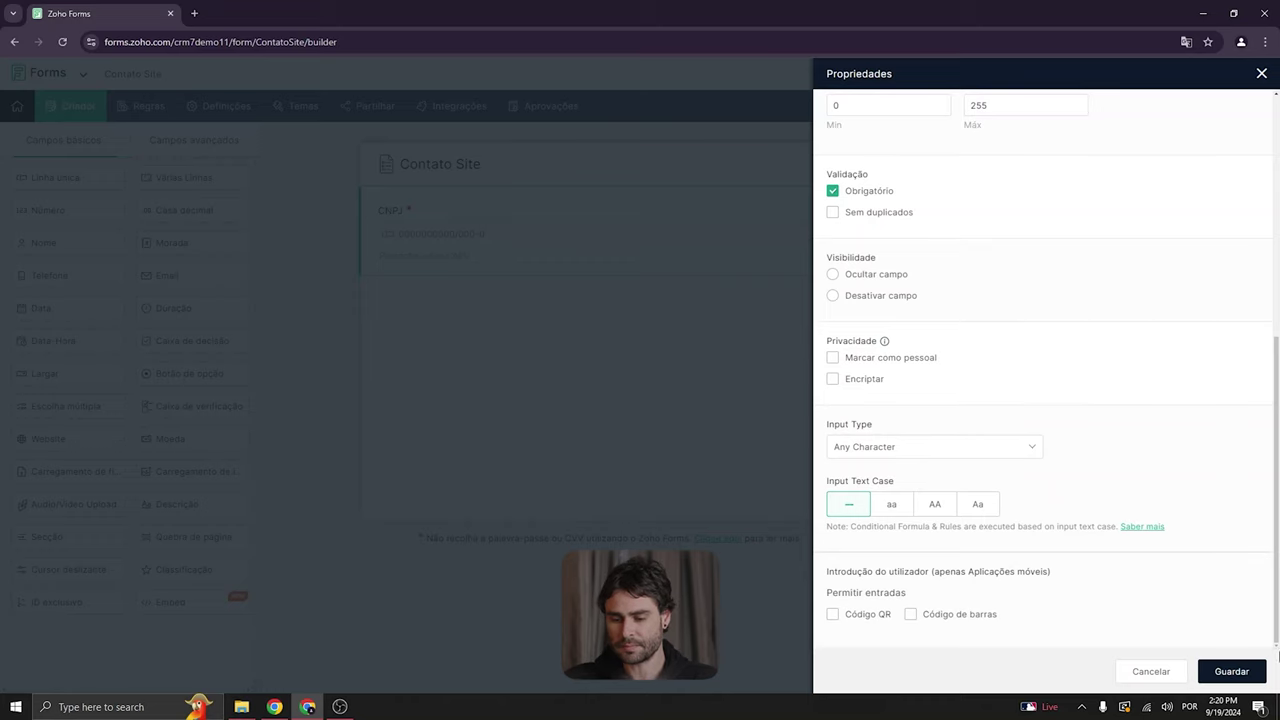
click(1240, 668)
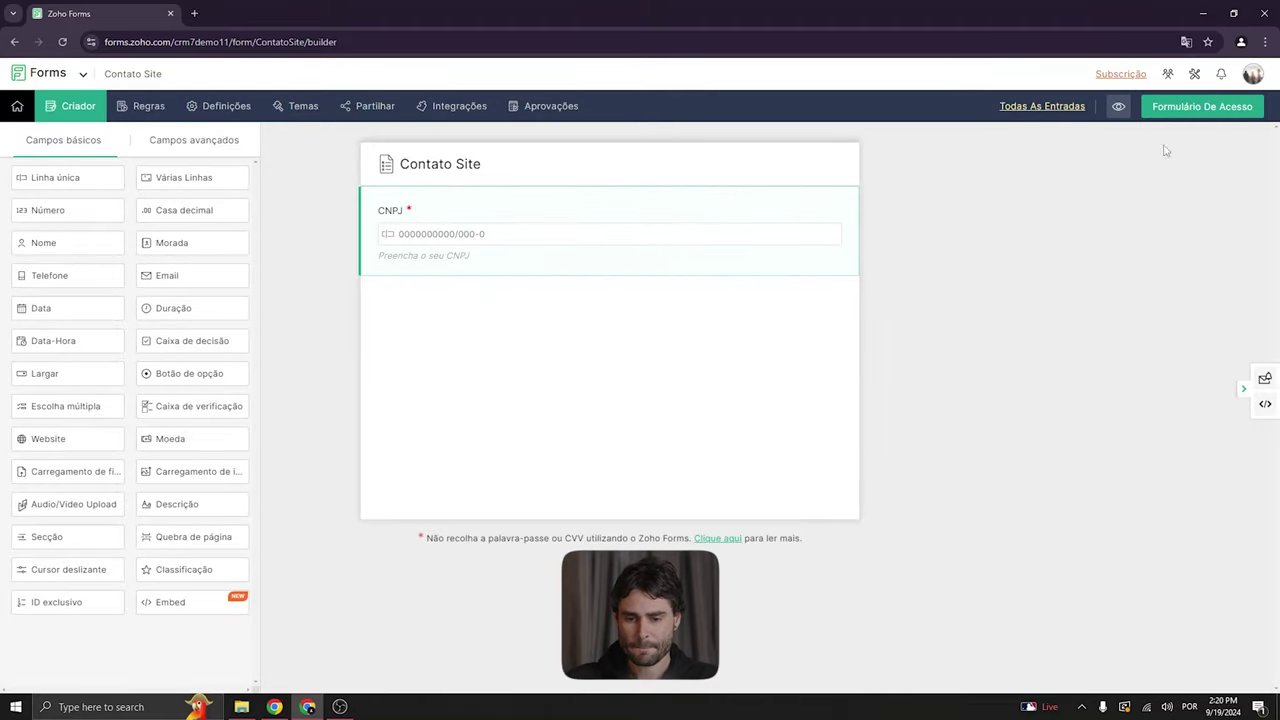
click(1120, 108)
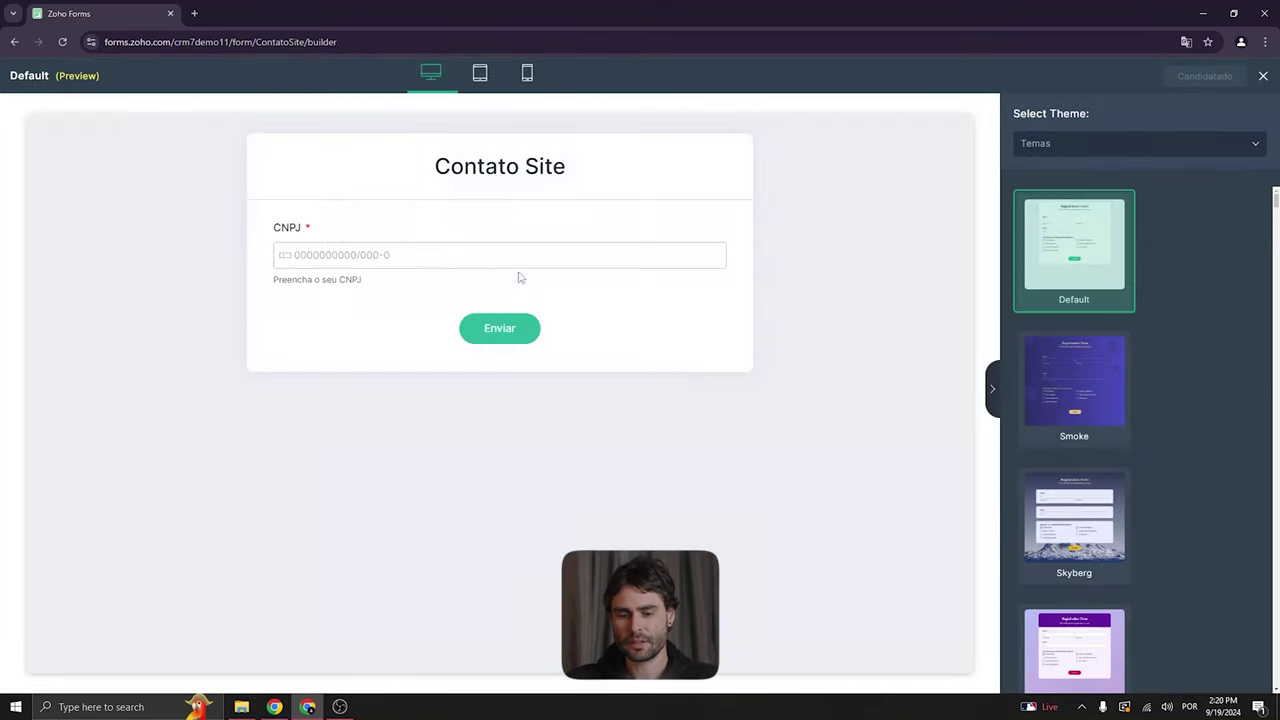
click(440, 263)
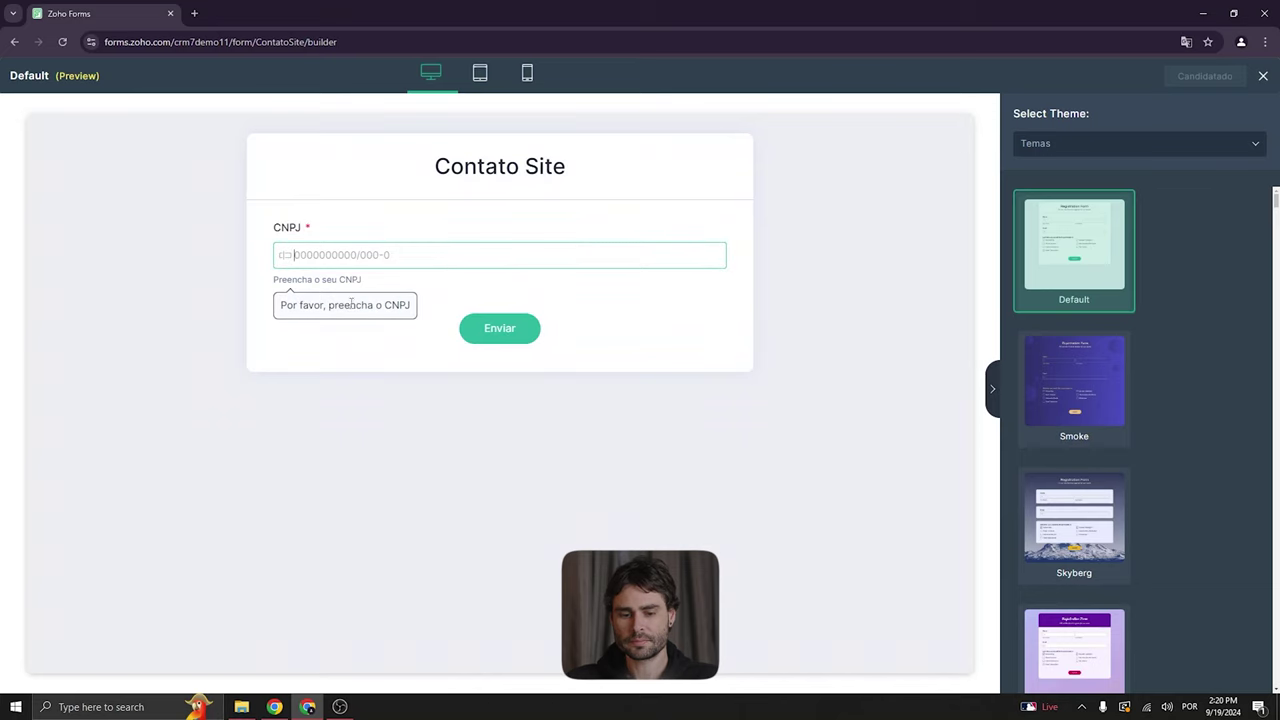
drag(334, 429, 325, 257)
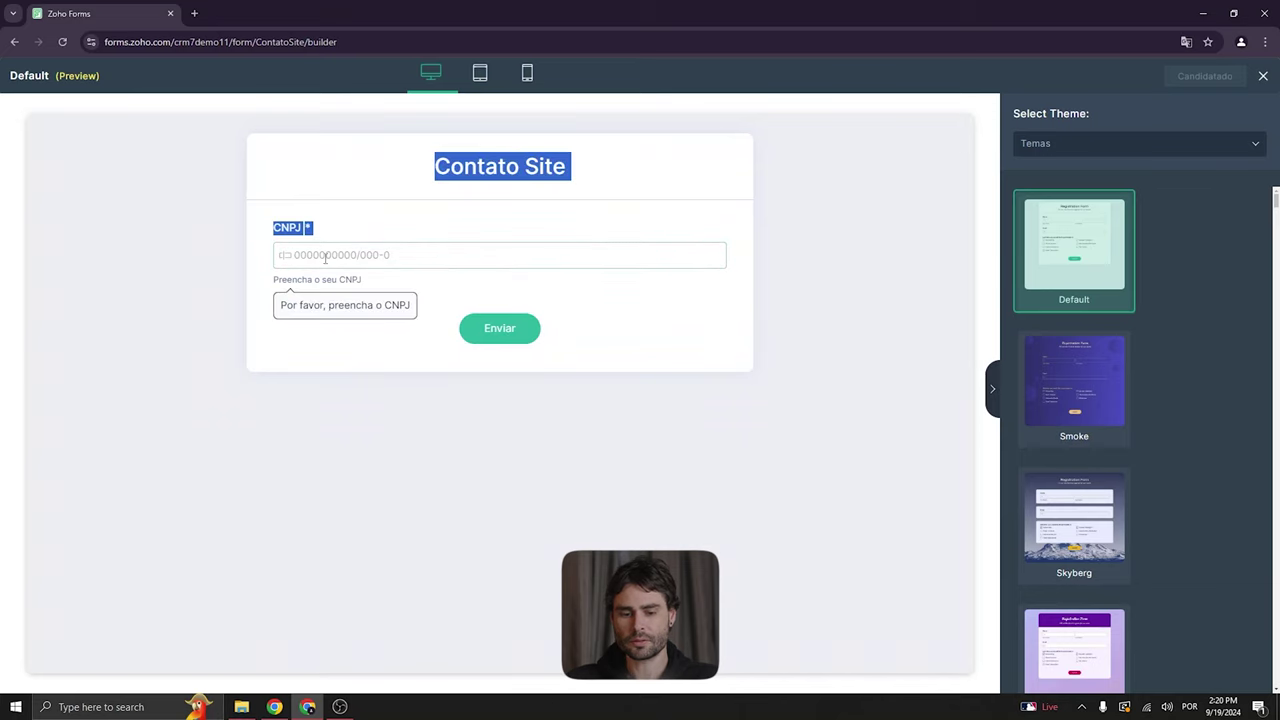
click(325, 257)
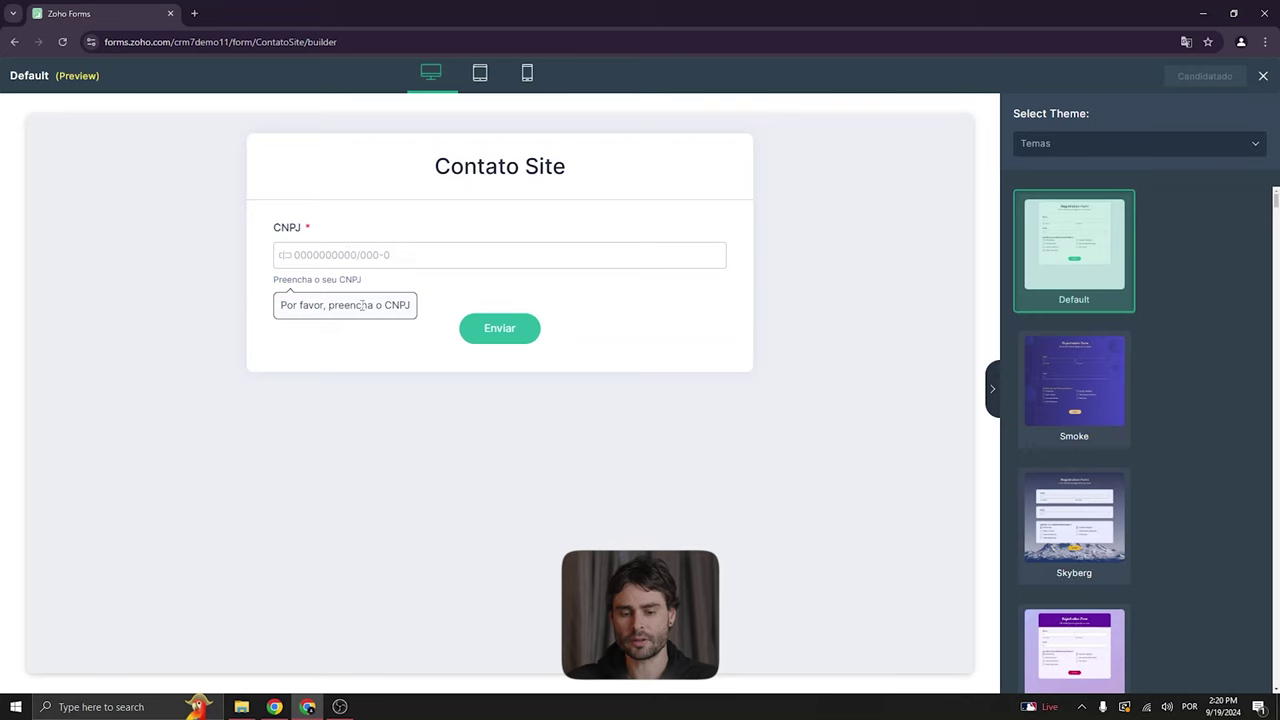
triple_click(283, 281)
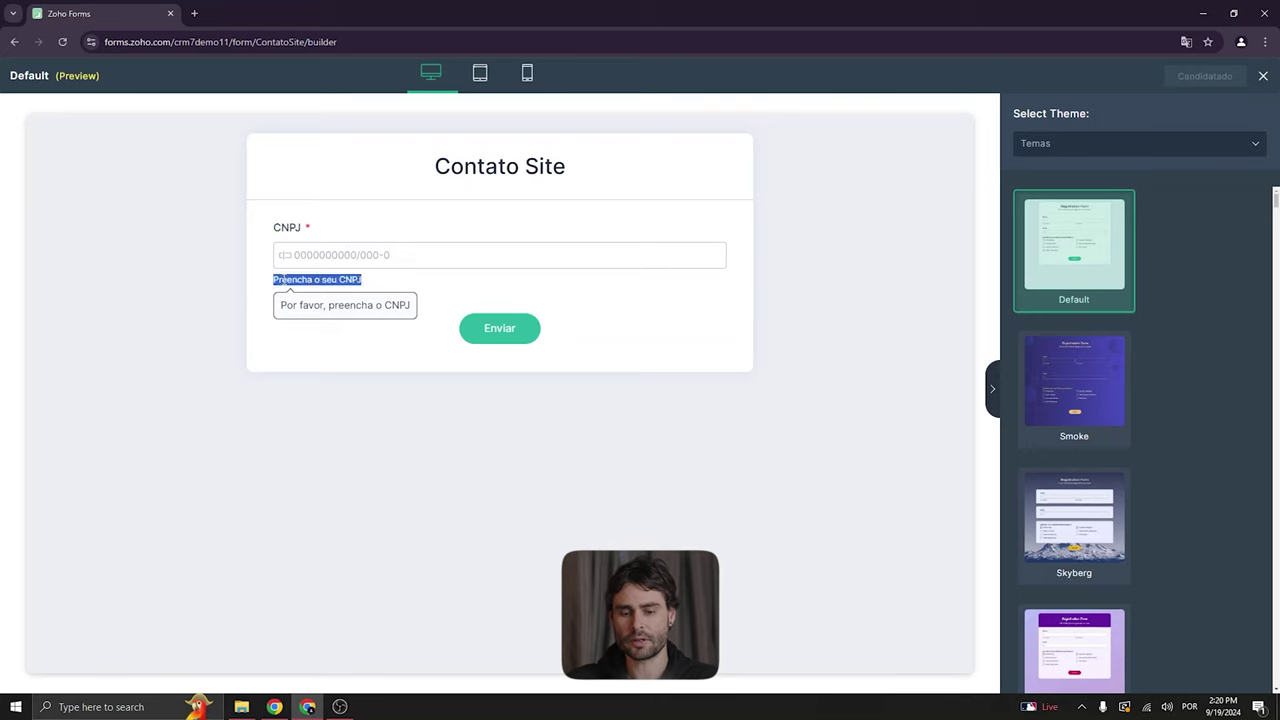
click(318, 255)
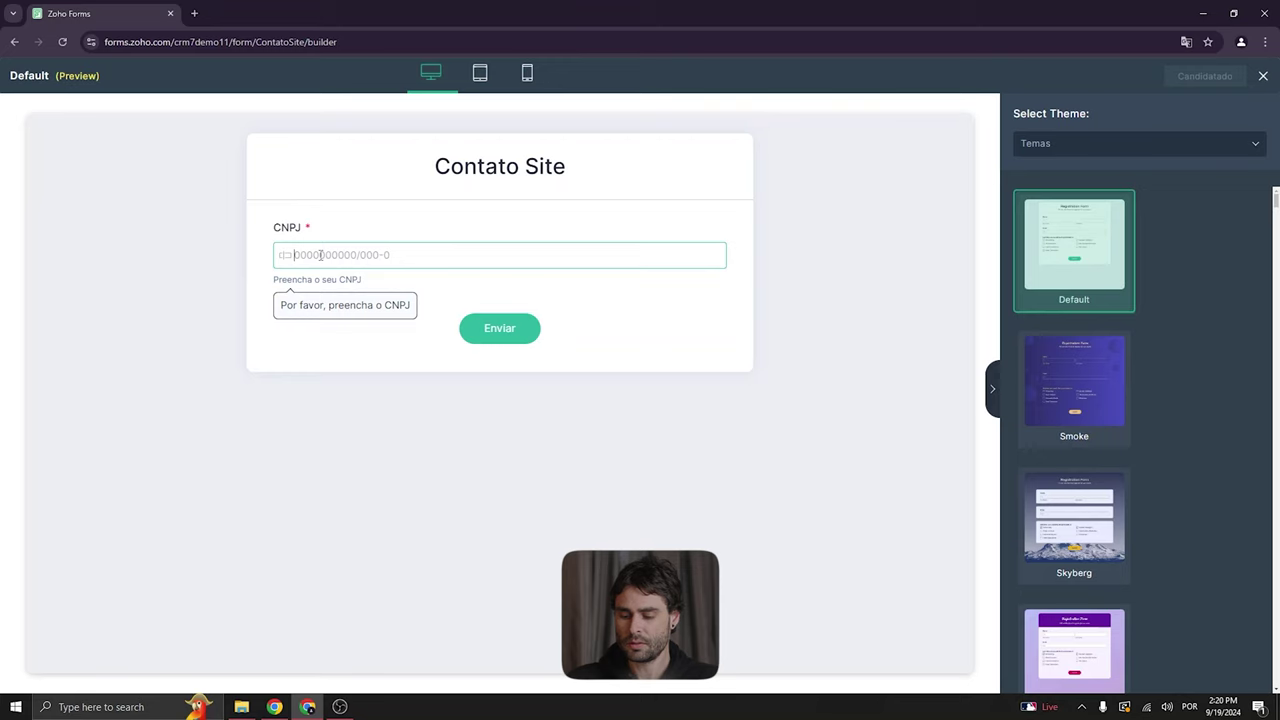
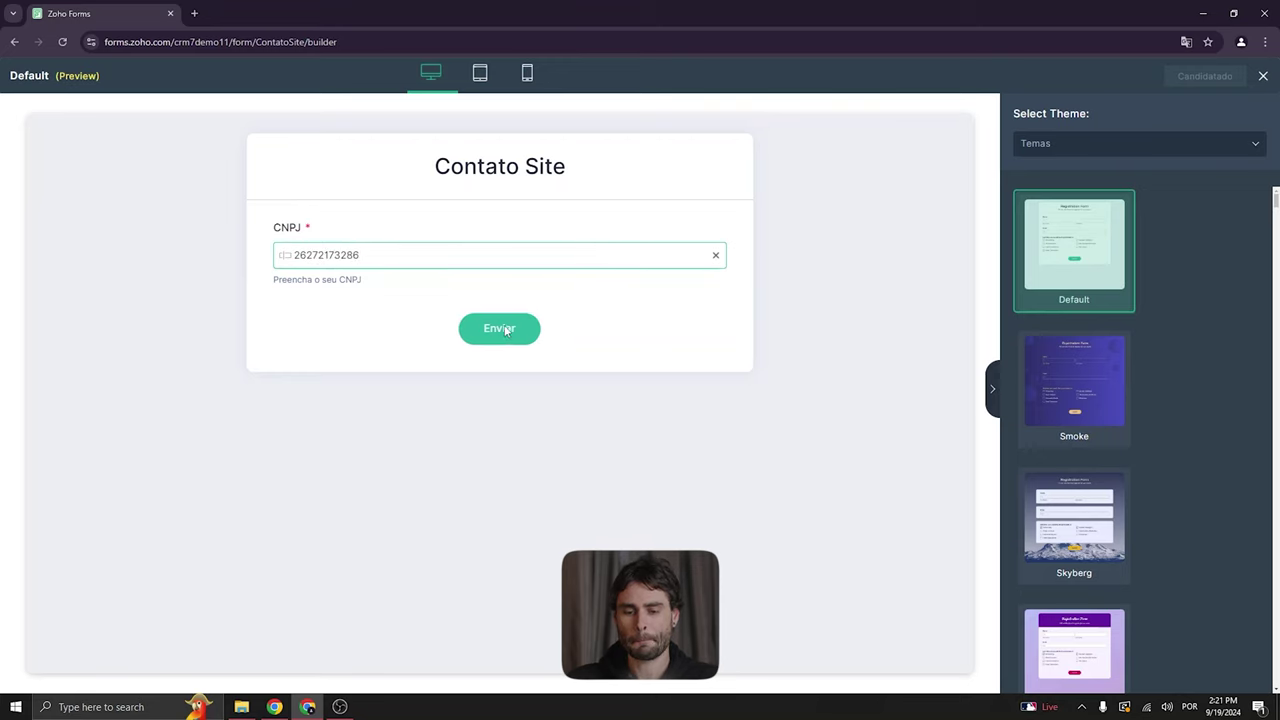
click(814, 263)
click(634, 256)
key(BackSpace)
key(BackSpace)
key(BackSpace)
key(BackSpace)
key(BackSpace)
key(BackSpace)
key(BackSpace)
key(BackSpace)
key(BackSpace)
key(BackSpace)
key(BackSpace)
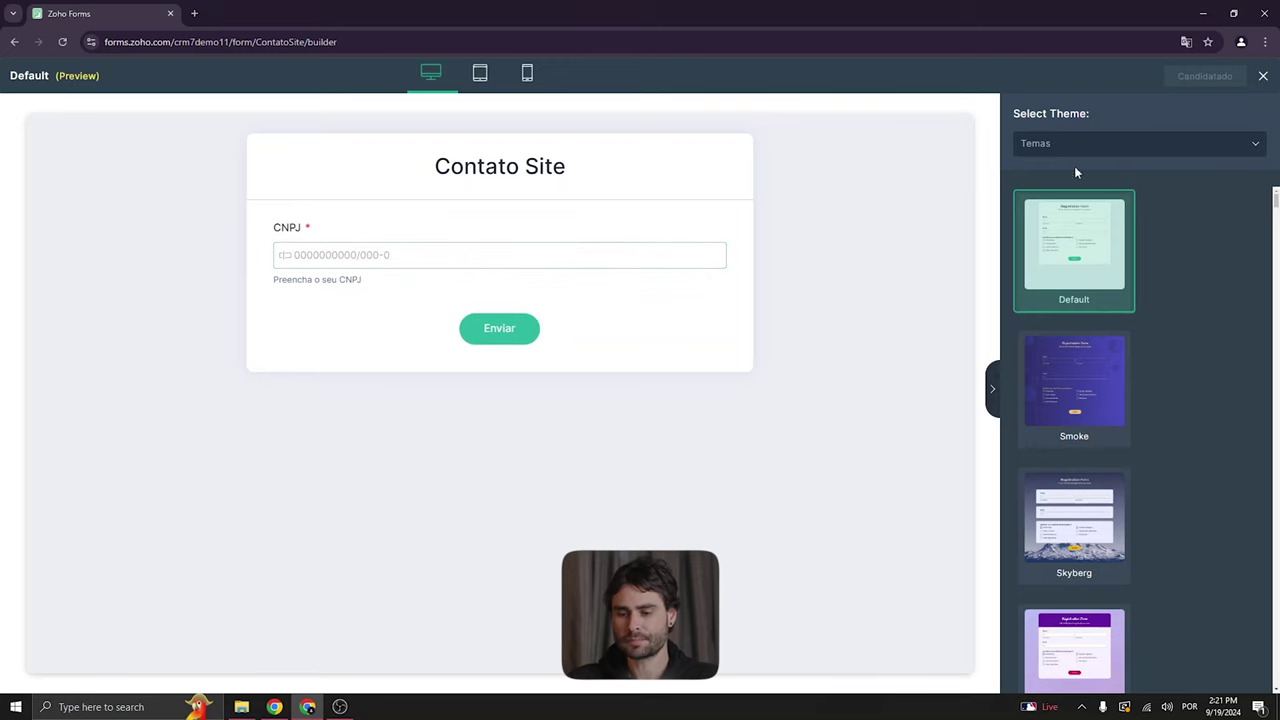
Try the Smoke theme in the preview, then switch back to the Default theme
click(1105, 417)
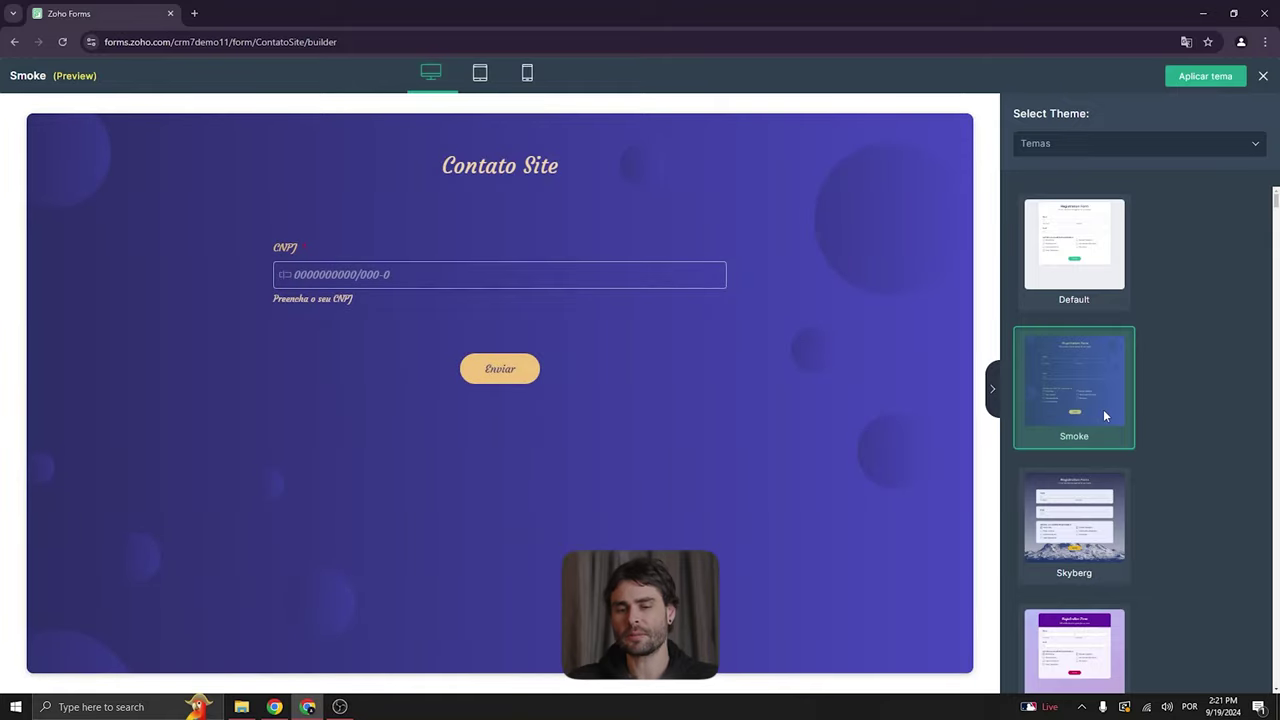
scroll(1074, 526, down, 8)
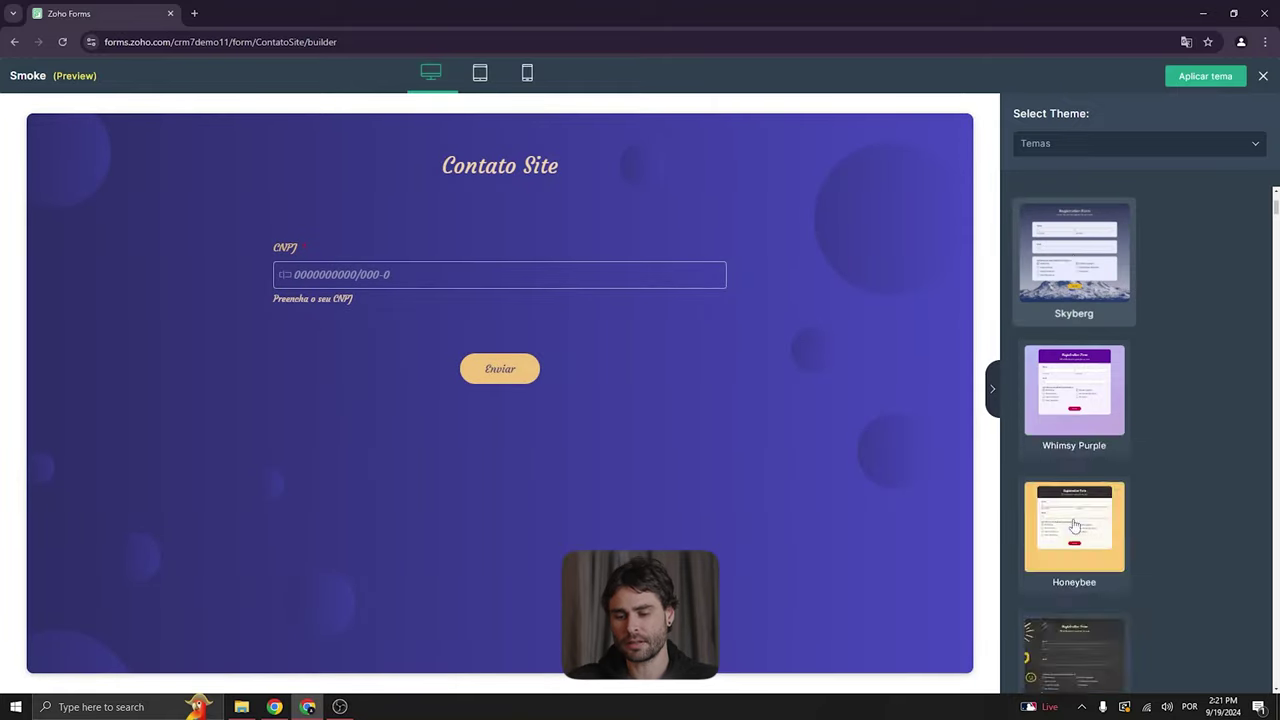
scroll(1074, 526, down, 5)
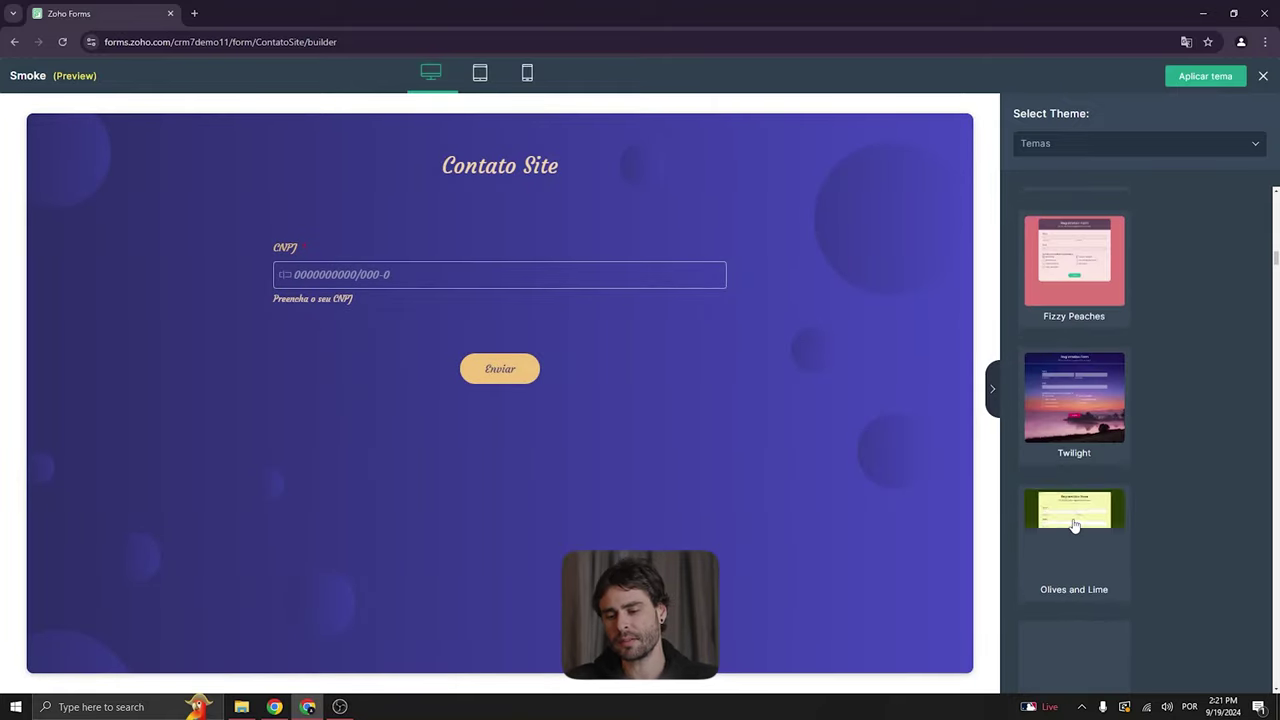
scroll(1074, 526, down, 8)
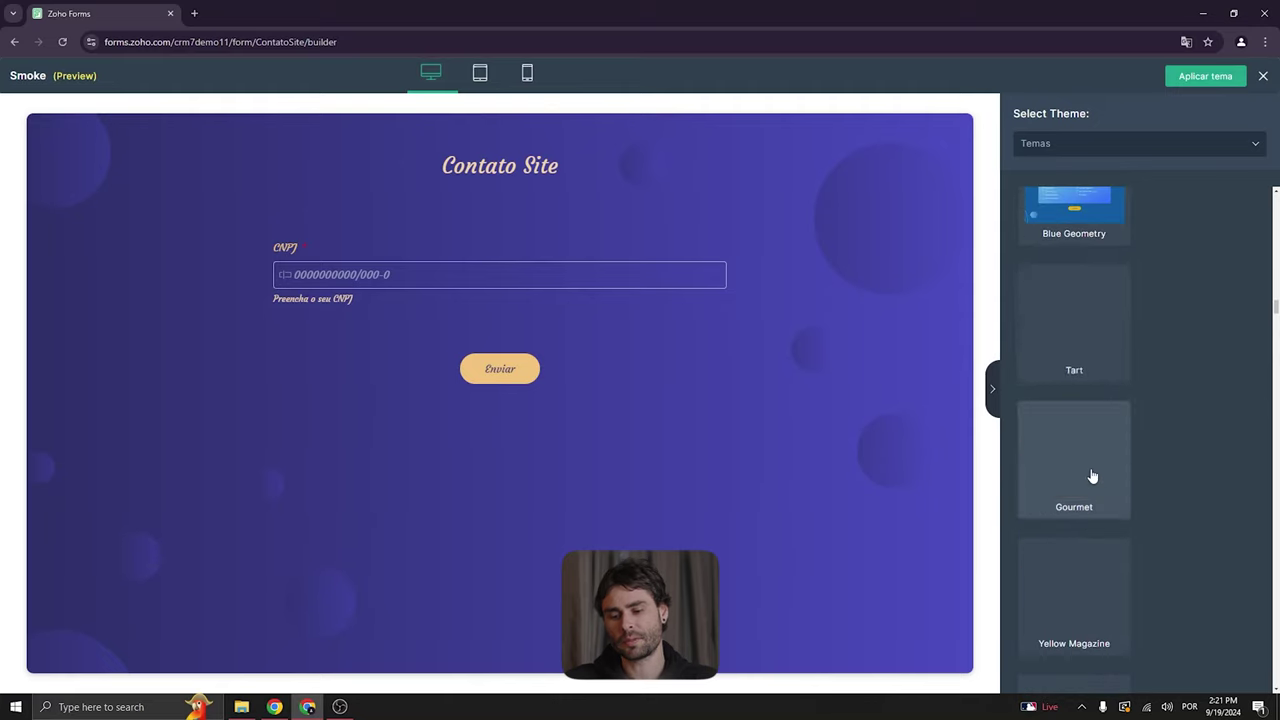
scroll(1098, 378, up, 20)
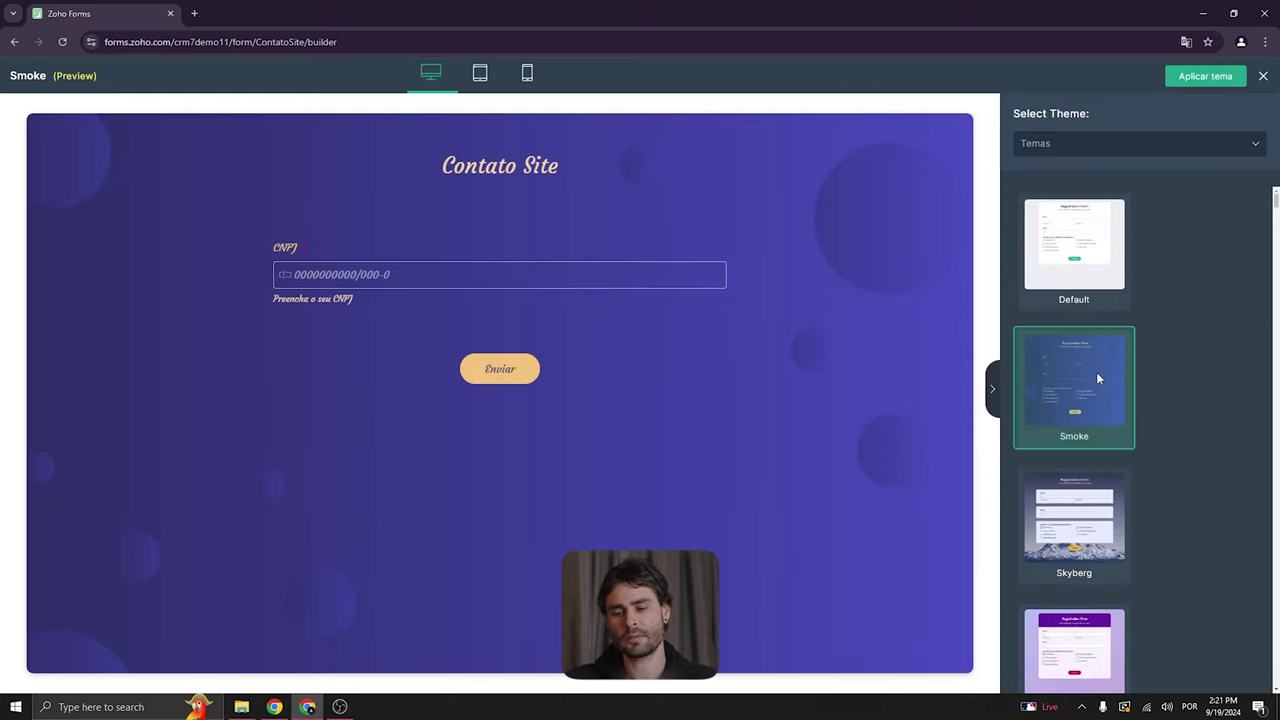
click(1093, 293)
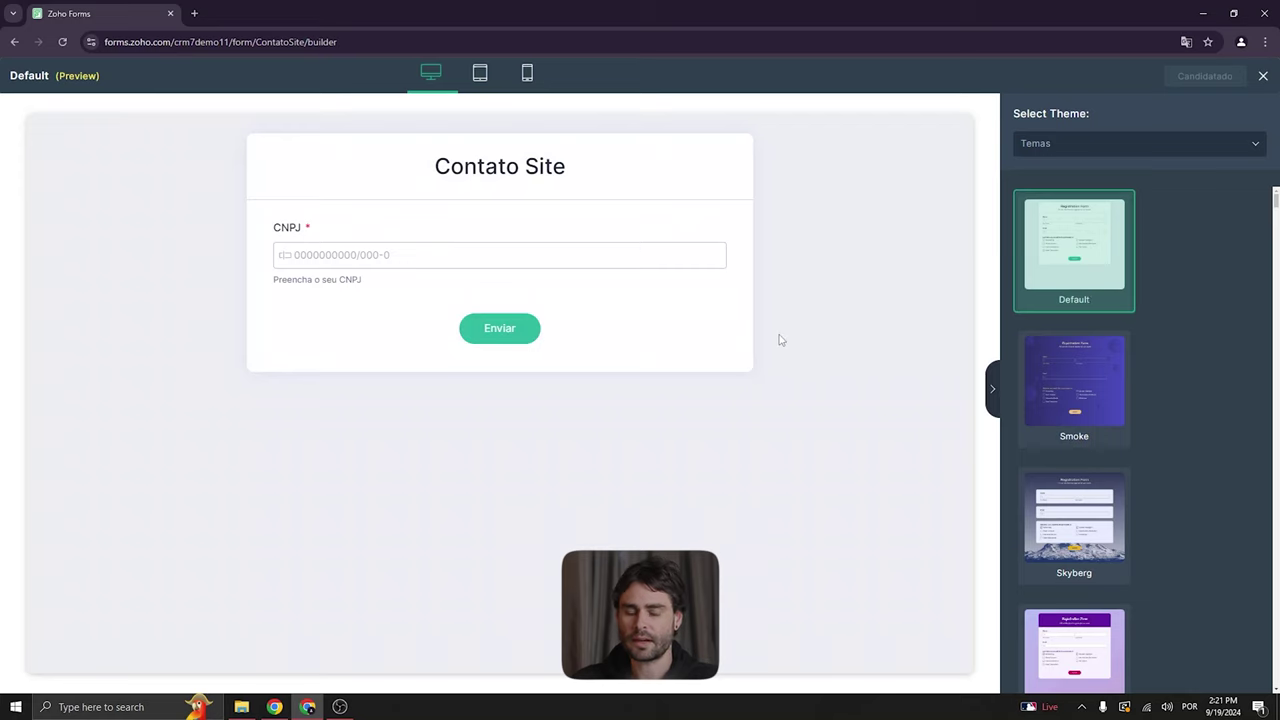
Preview the form at tablet and mobile widths, then close the preview
click(481, 79)
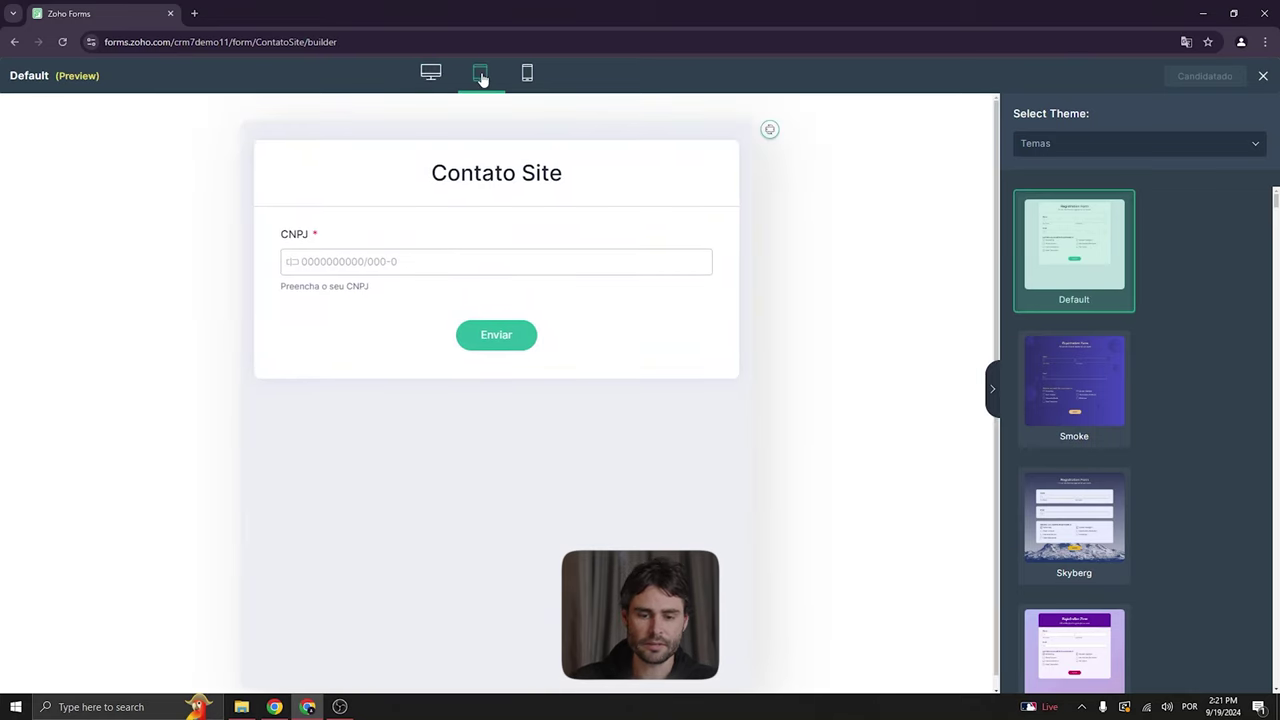
click(528, 76)
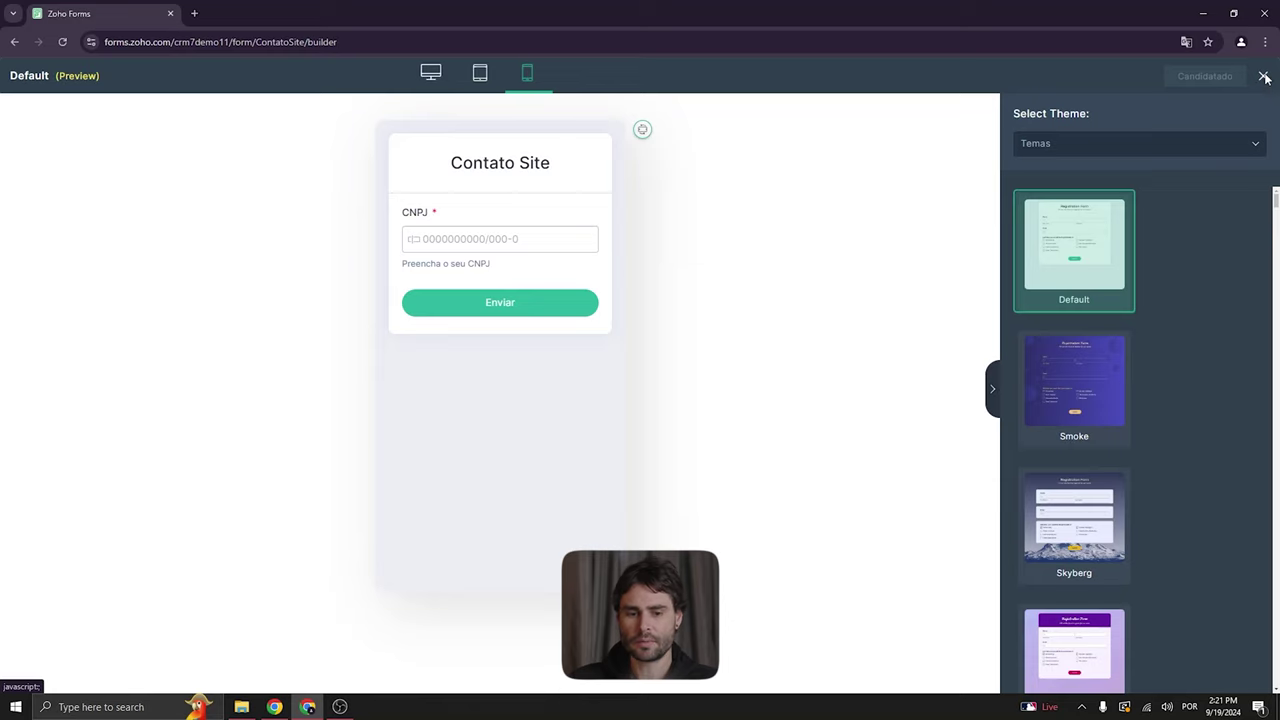
click(1265, 77)
Place a Várias Linhas multi-line field above CNPJ and open its properties
scroll(1100, 350, down, 1)
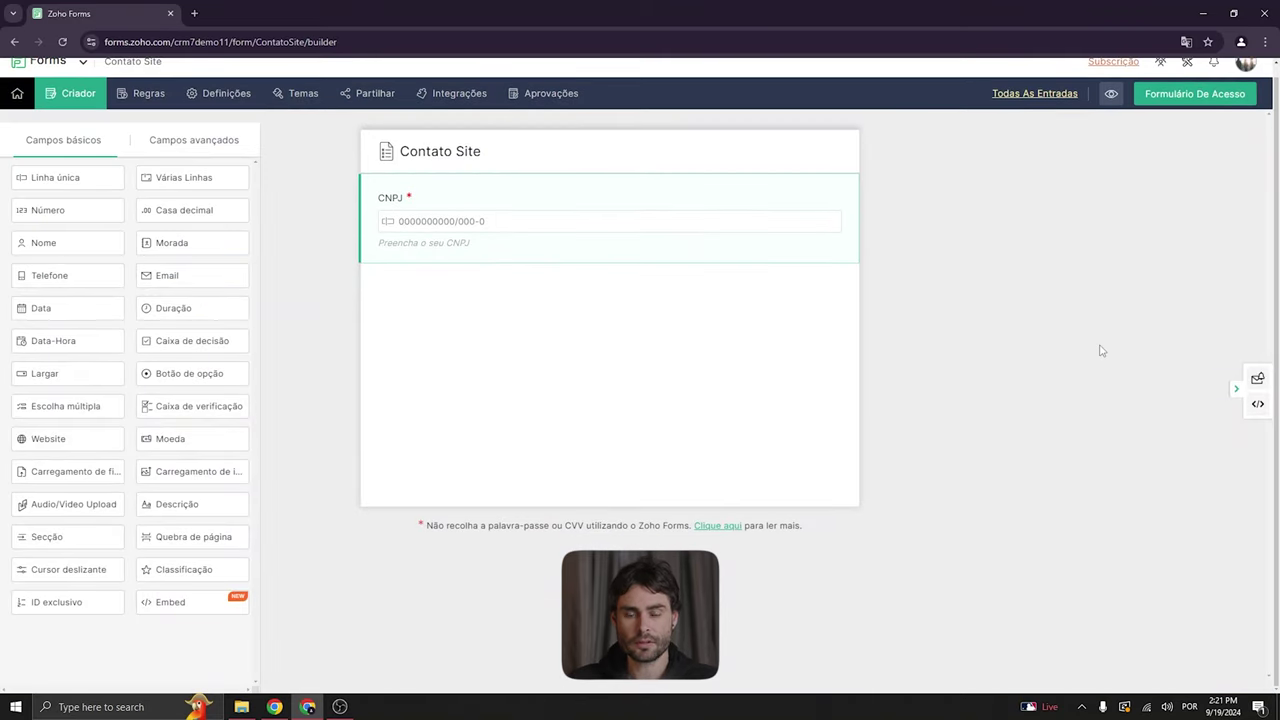
scroll(1022, 346, up, 1)
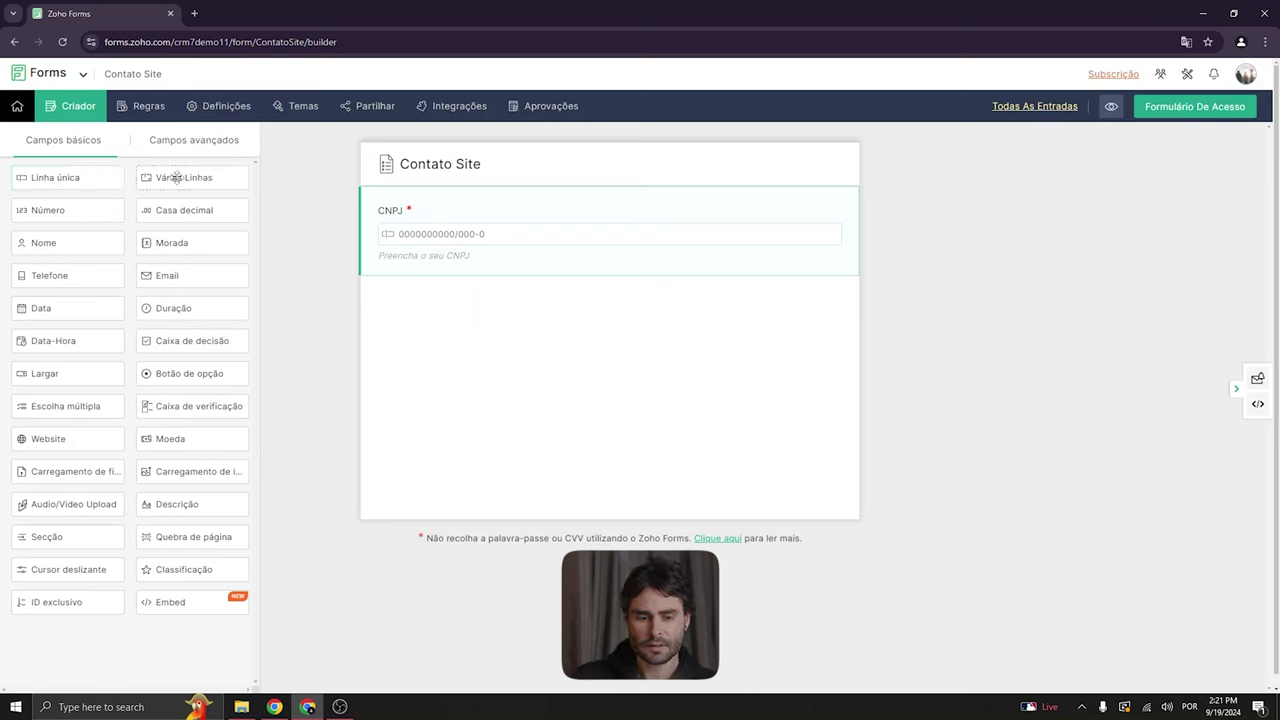
scroll(162, 377, down, 1)
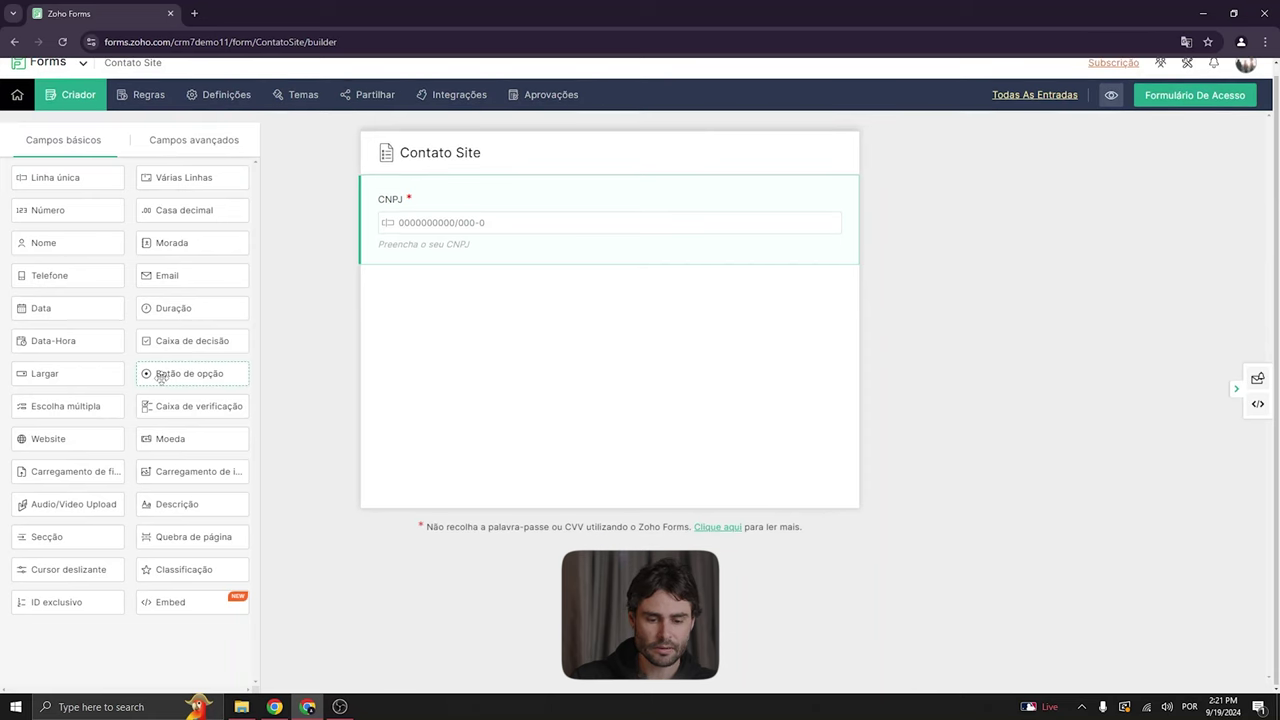
scroll(160, 377, up, 1)
drag(199, 188, 477, 254)
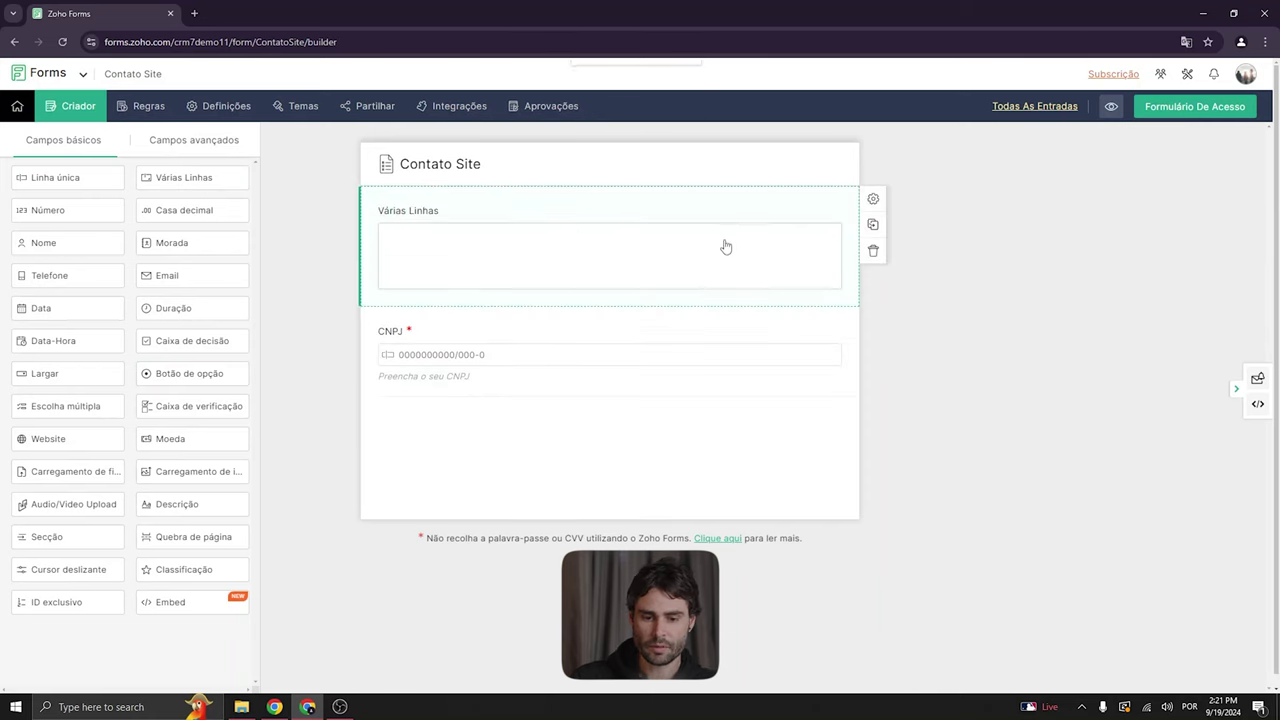
click(717, 268)
click(1050, 220)
Save the Várias Linhas field settings, close its properties panel and open the form preview
click(968, 134)
click(941, 236)
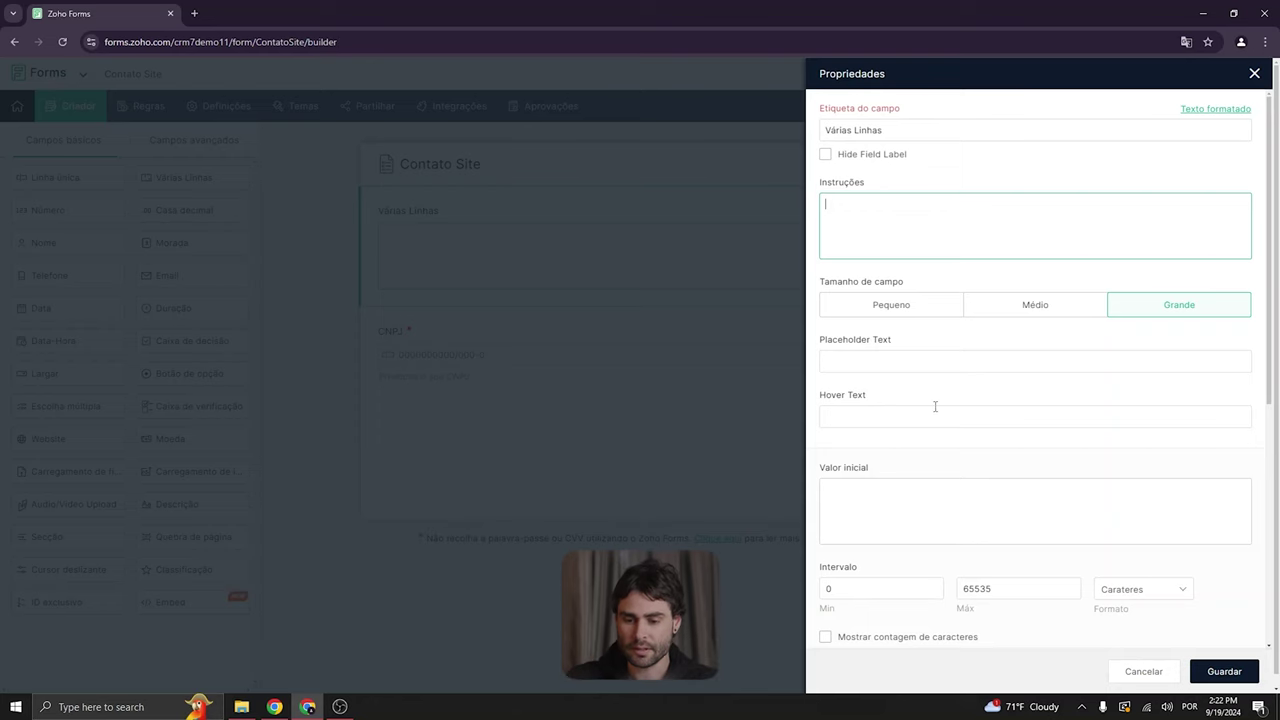
scroll(935, 407, down, 3)
scroll(1199, 522, down, 2)
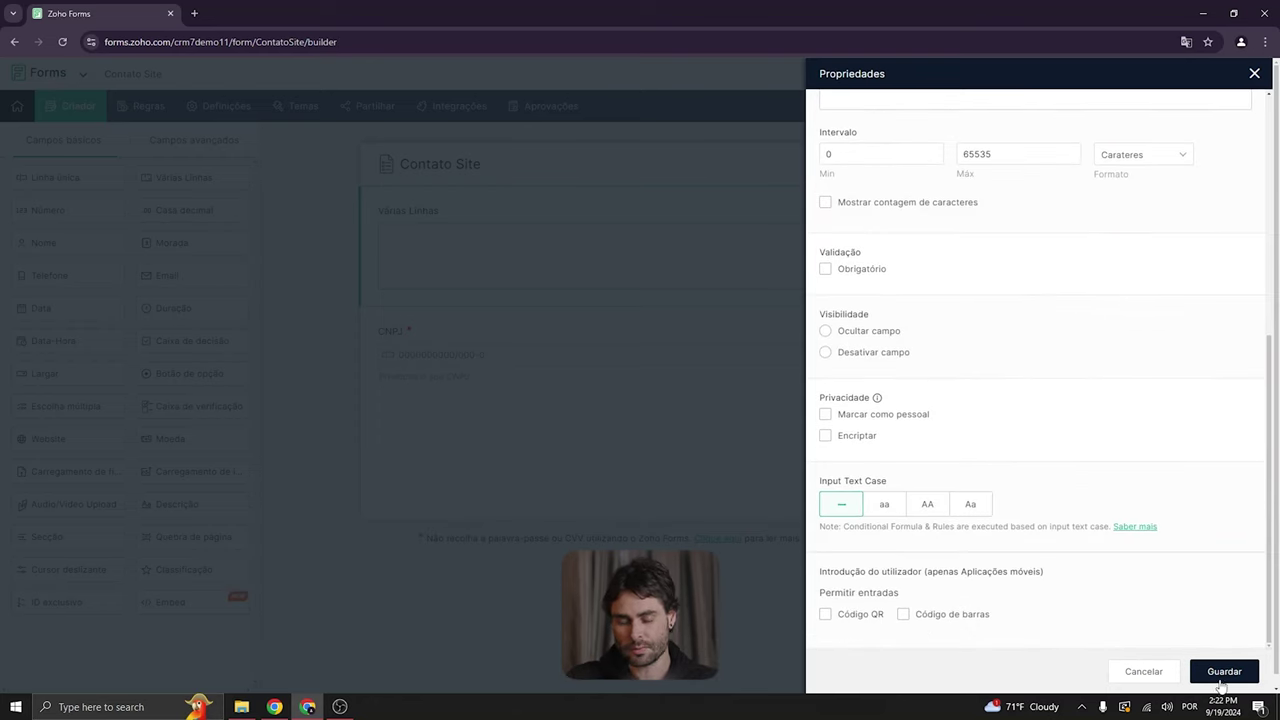
click(1240, 676)
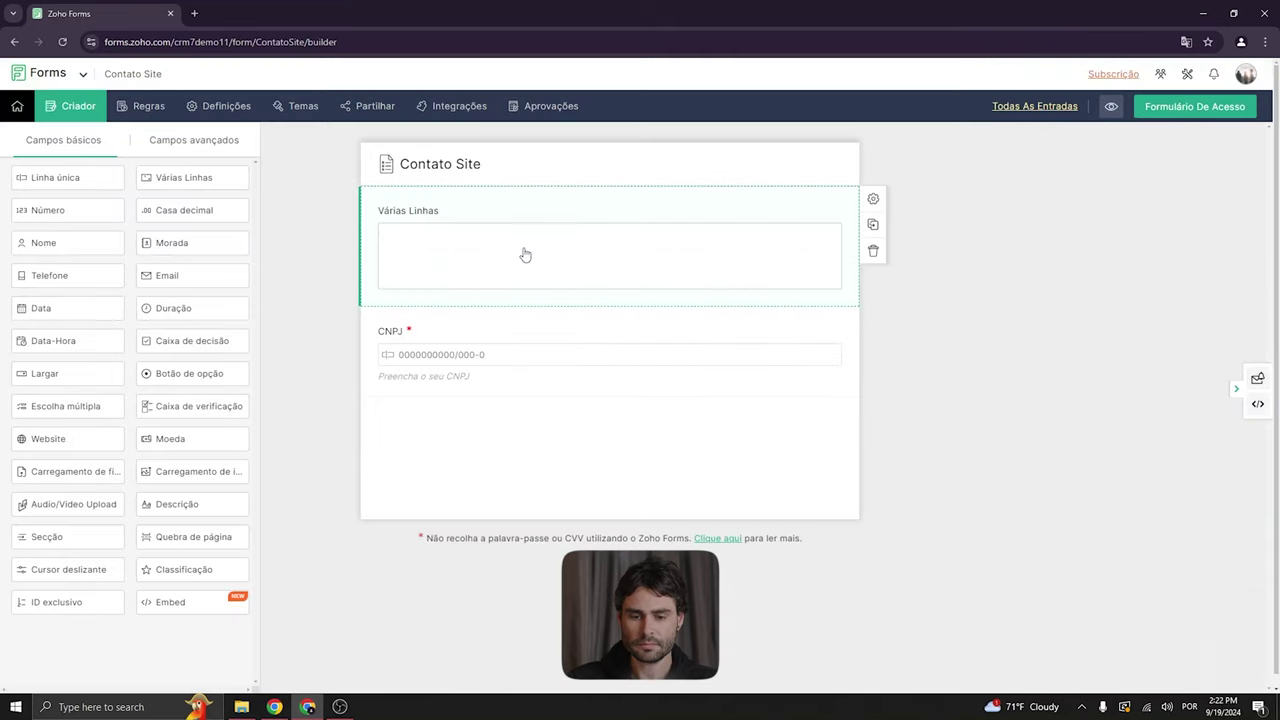
click(523, 251)
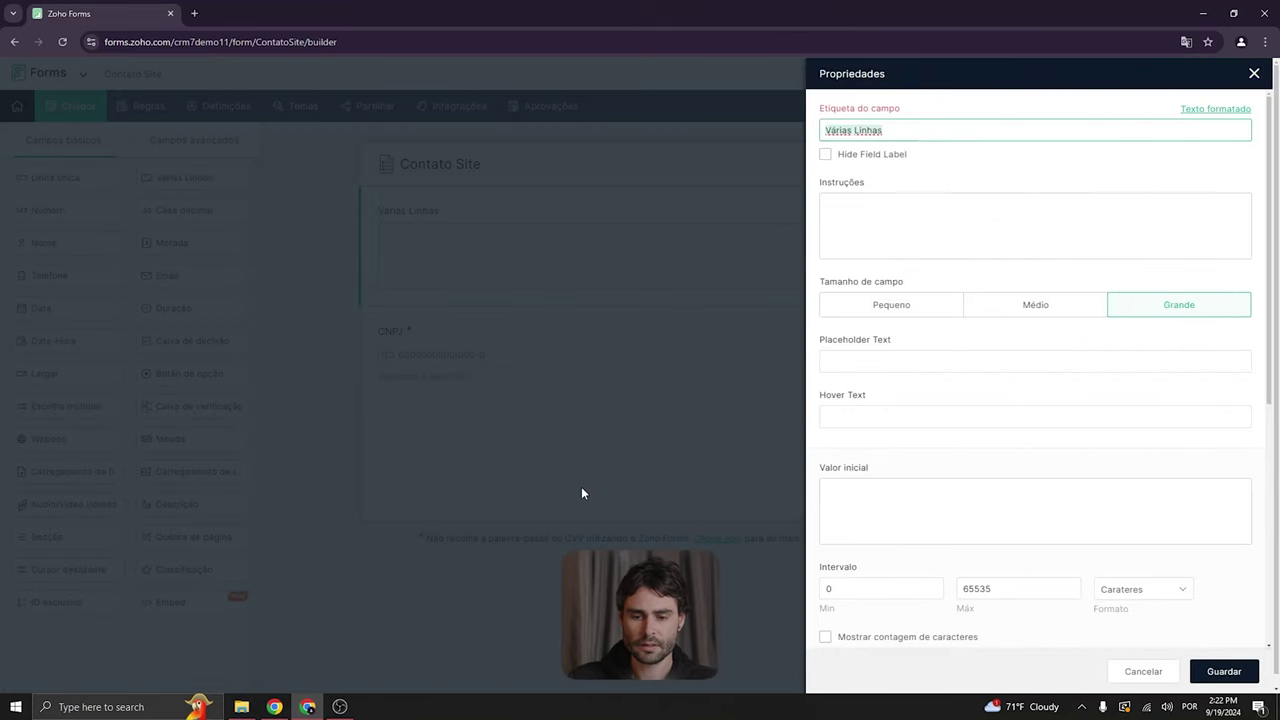
click(1256, 74)
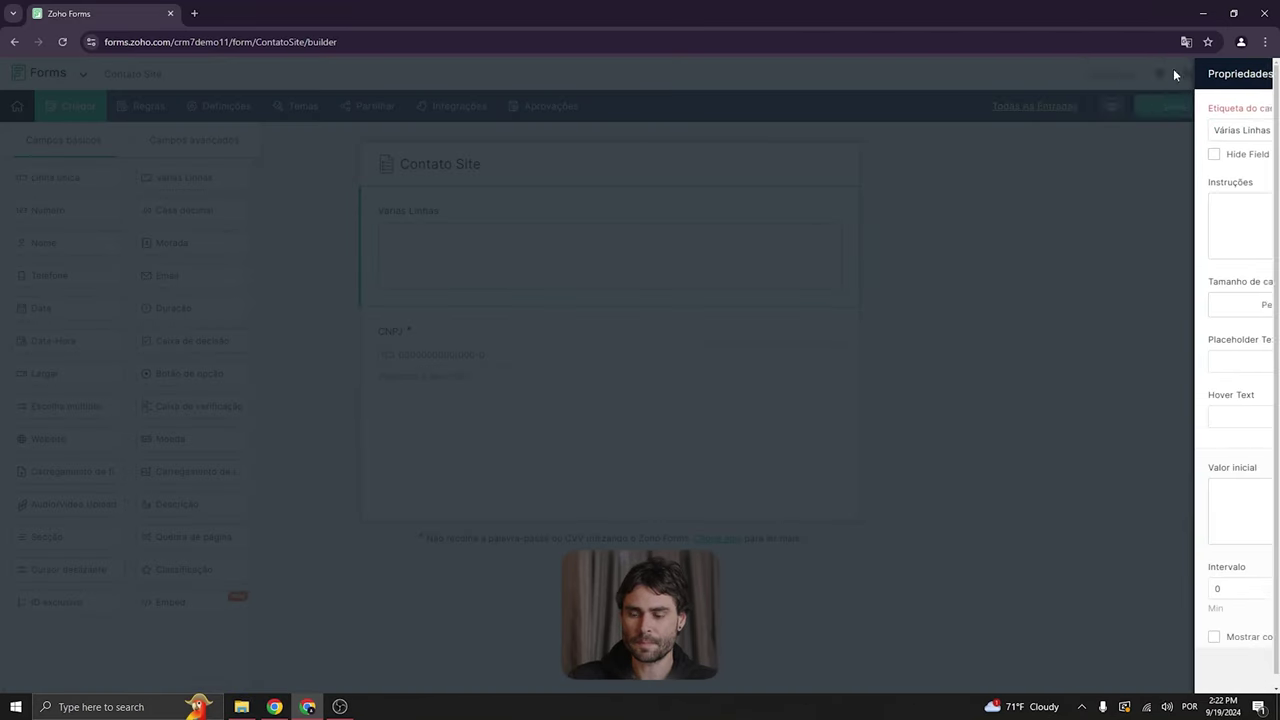
click(1115, 102)
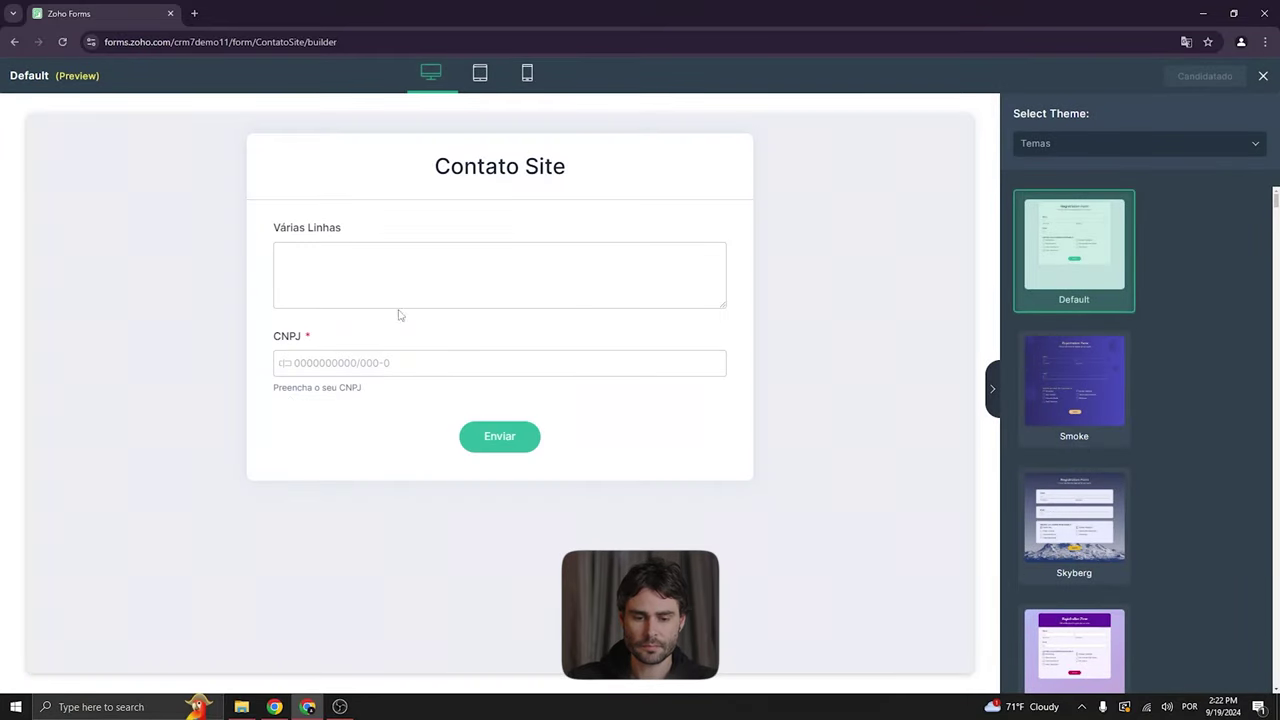
Test the preview by typing 'T' in Várias Linhas and focusing CNPJ, then close it
click(404, 302)
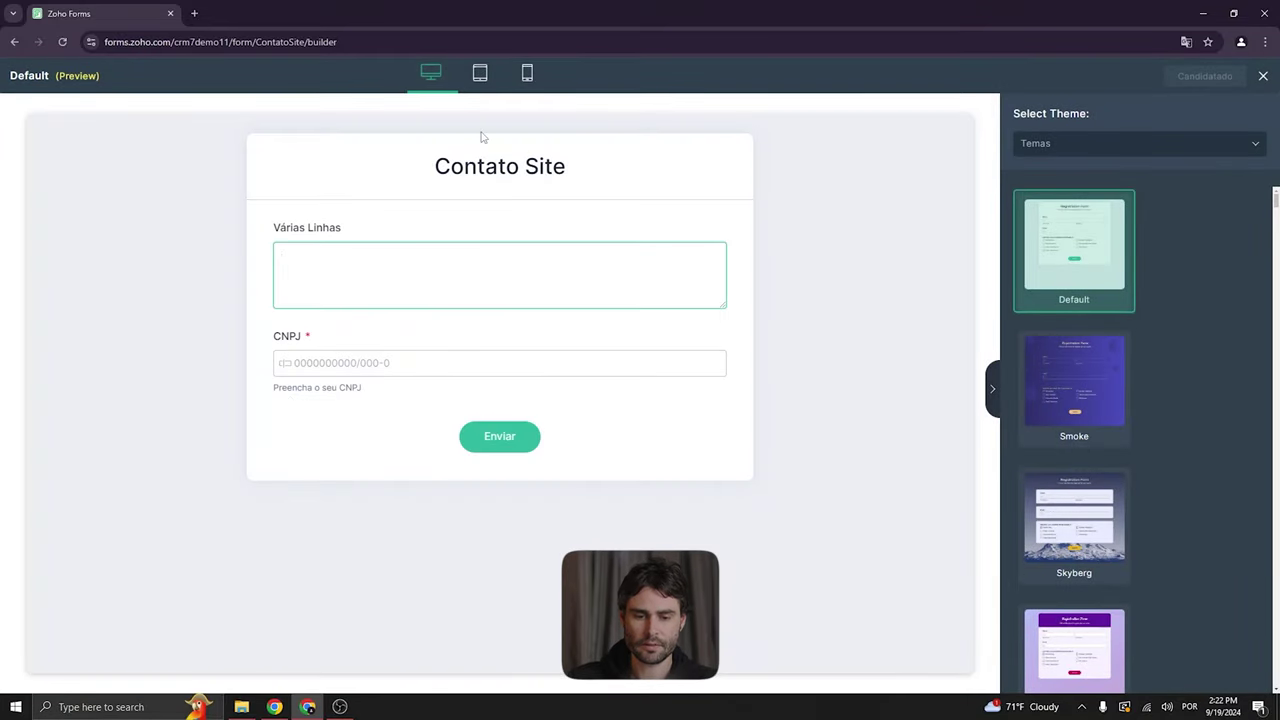
text(Teste)
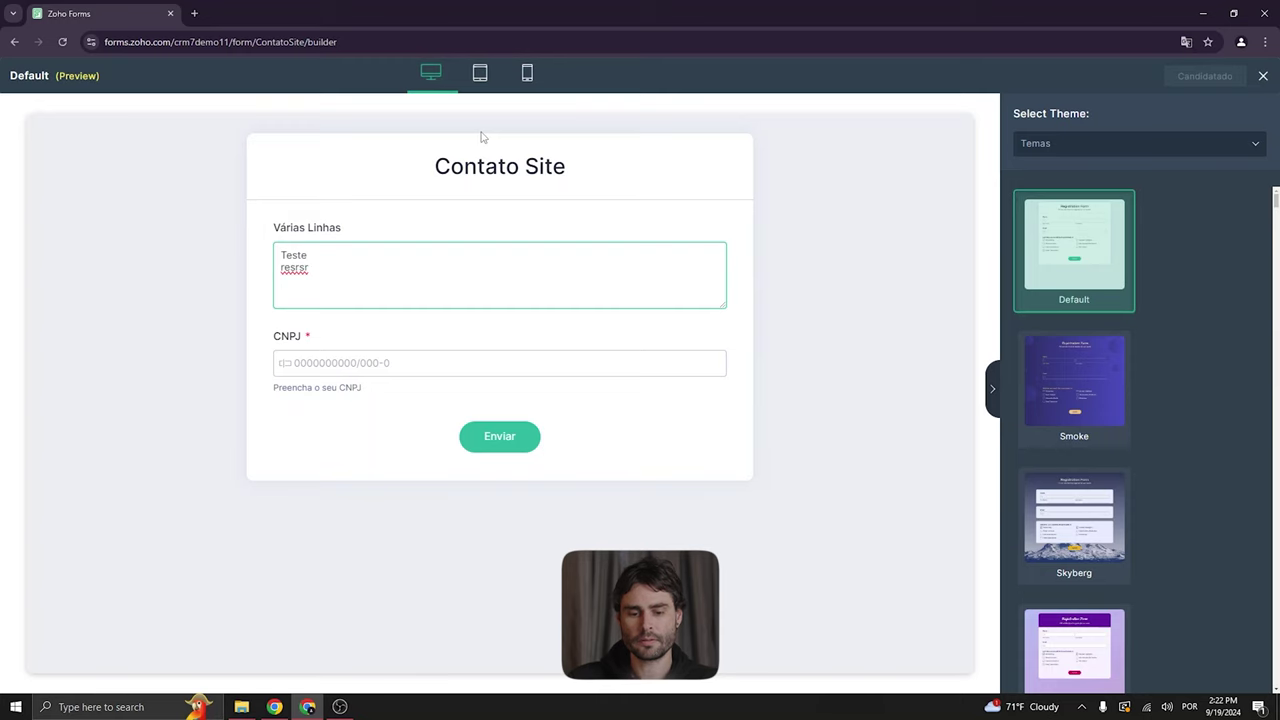
click(391, 354)
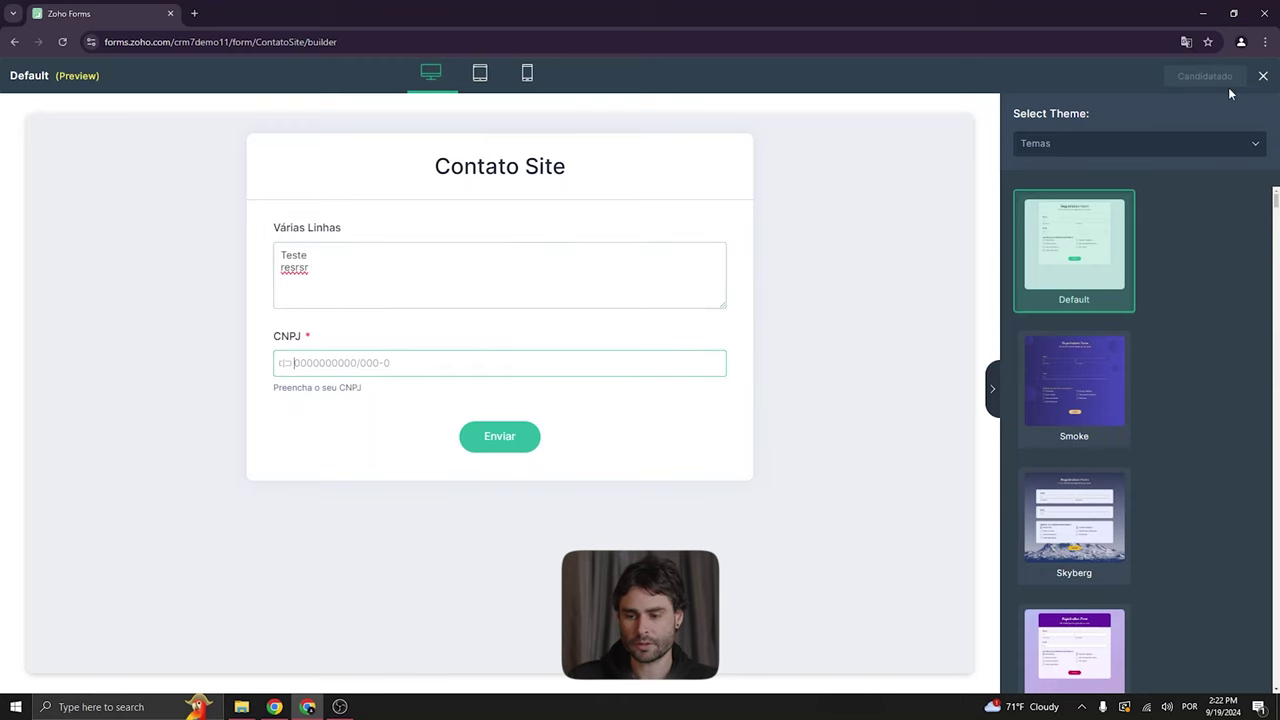
click(1263, 78)
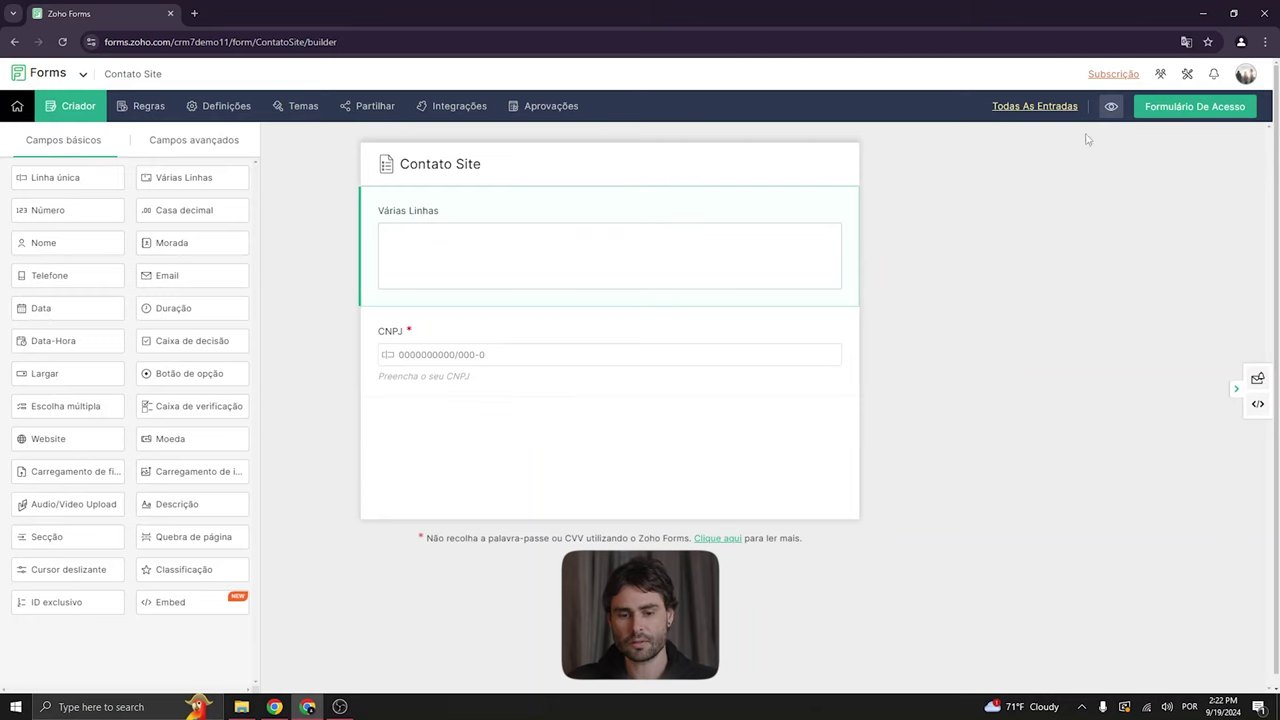
Open the Zoho account profile page in a new tab, then close it and the account panel
click(1246, 78)
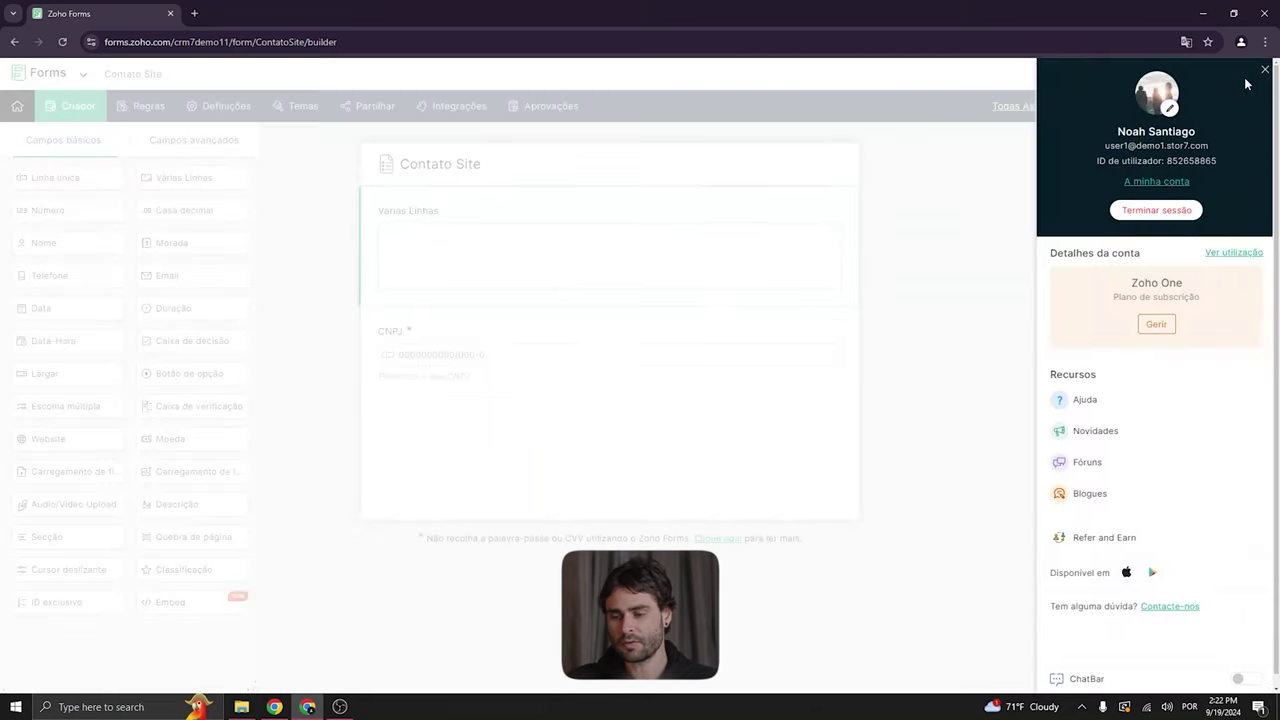
click(1173, 185)
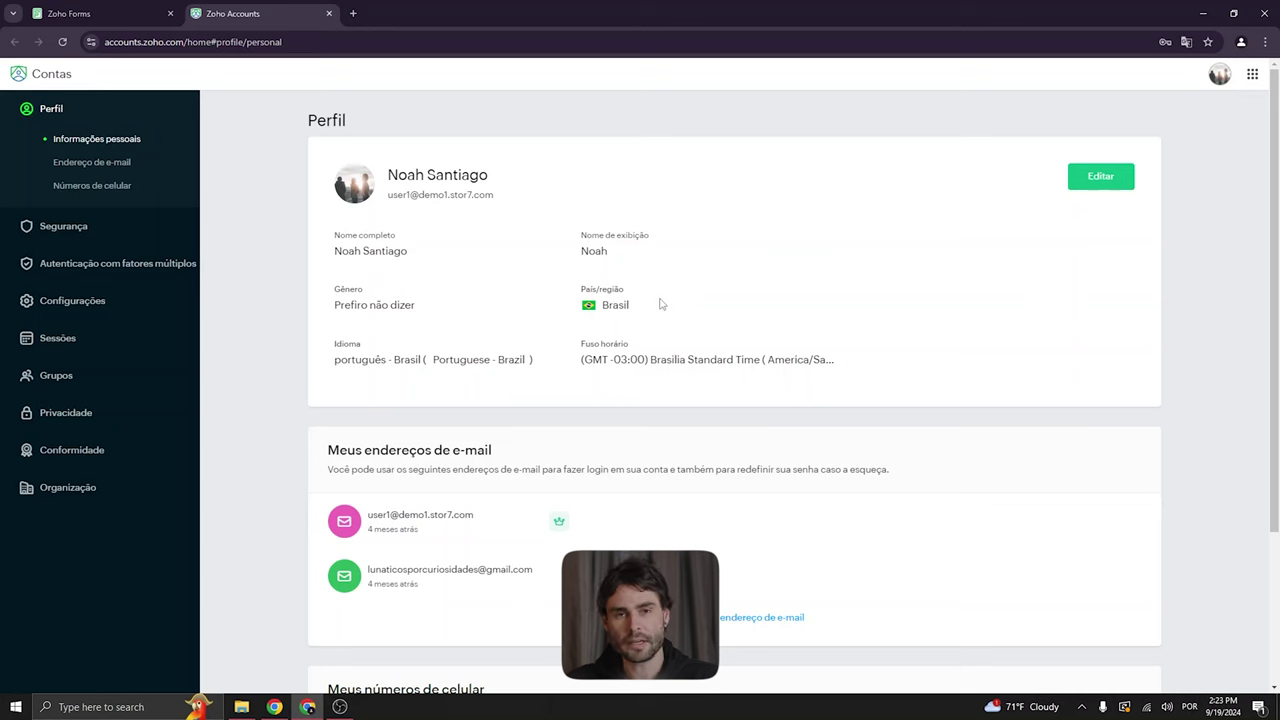
click(330, 14)
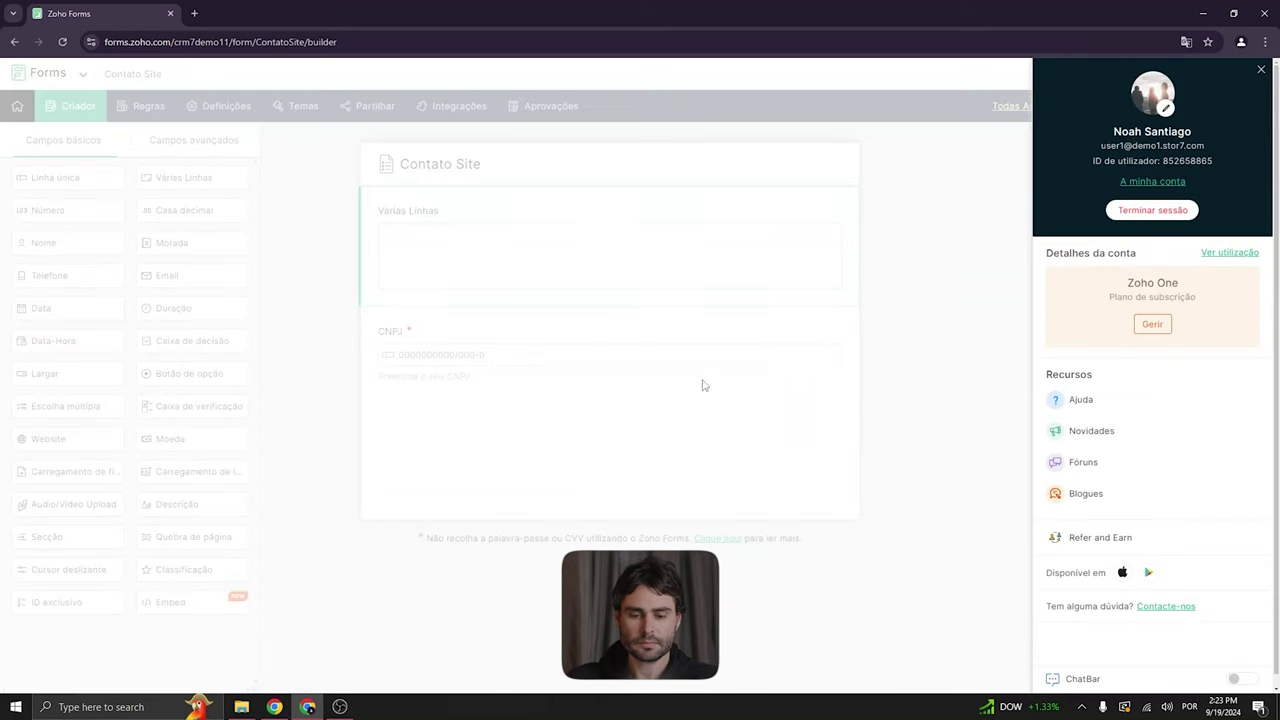
click(1262, 71)
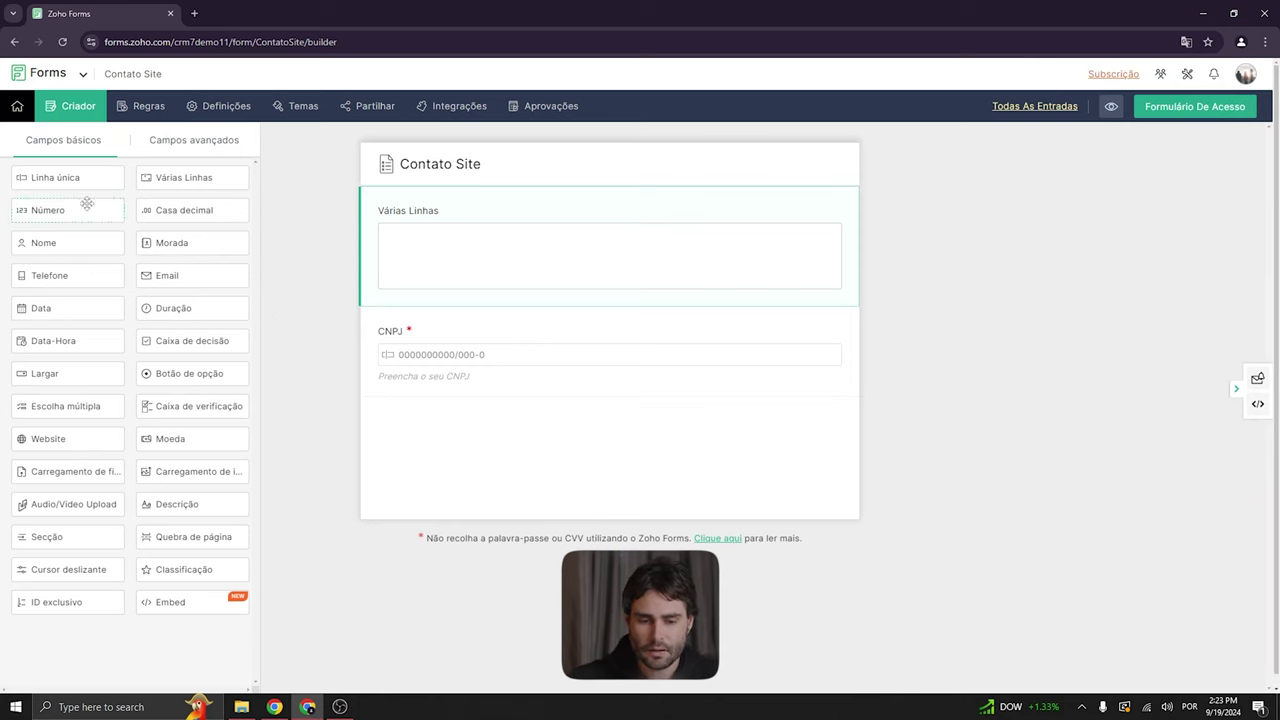
Add a required number field labelled 'Número de Funcionários' below CNPJ and save it
drag(84, 210, 466, 443)
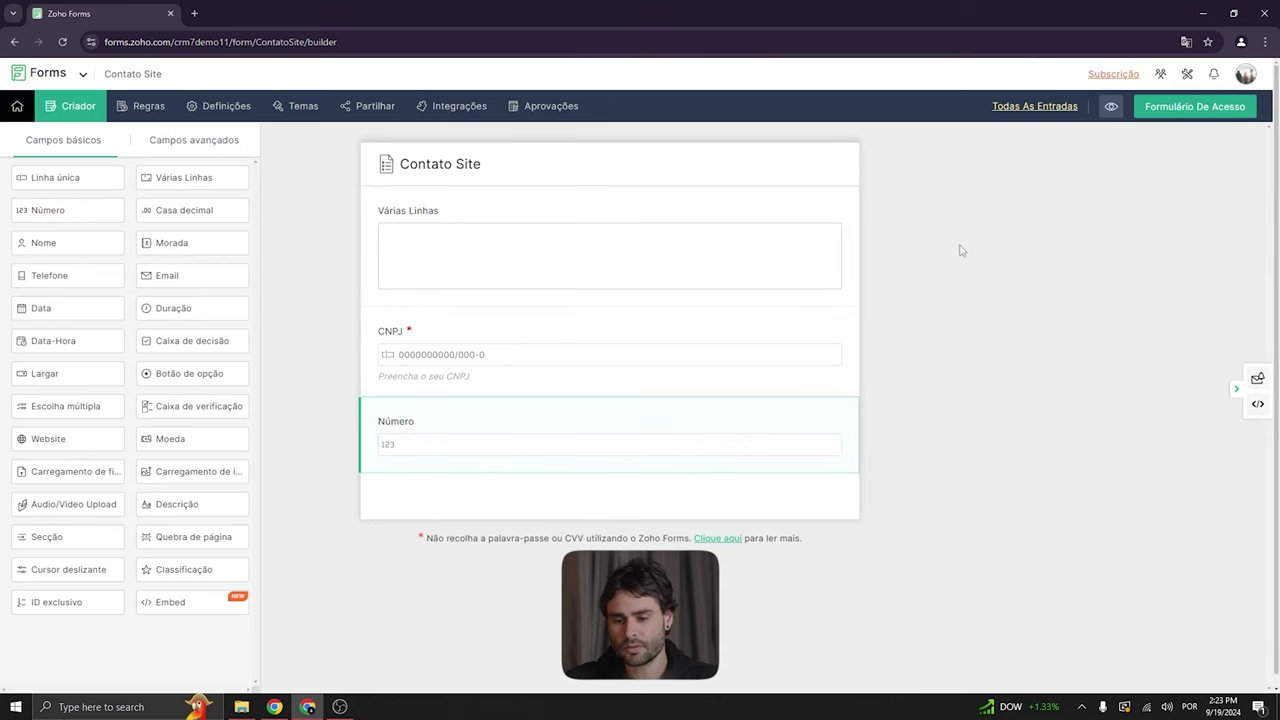
click(670, 414)
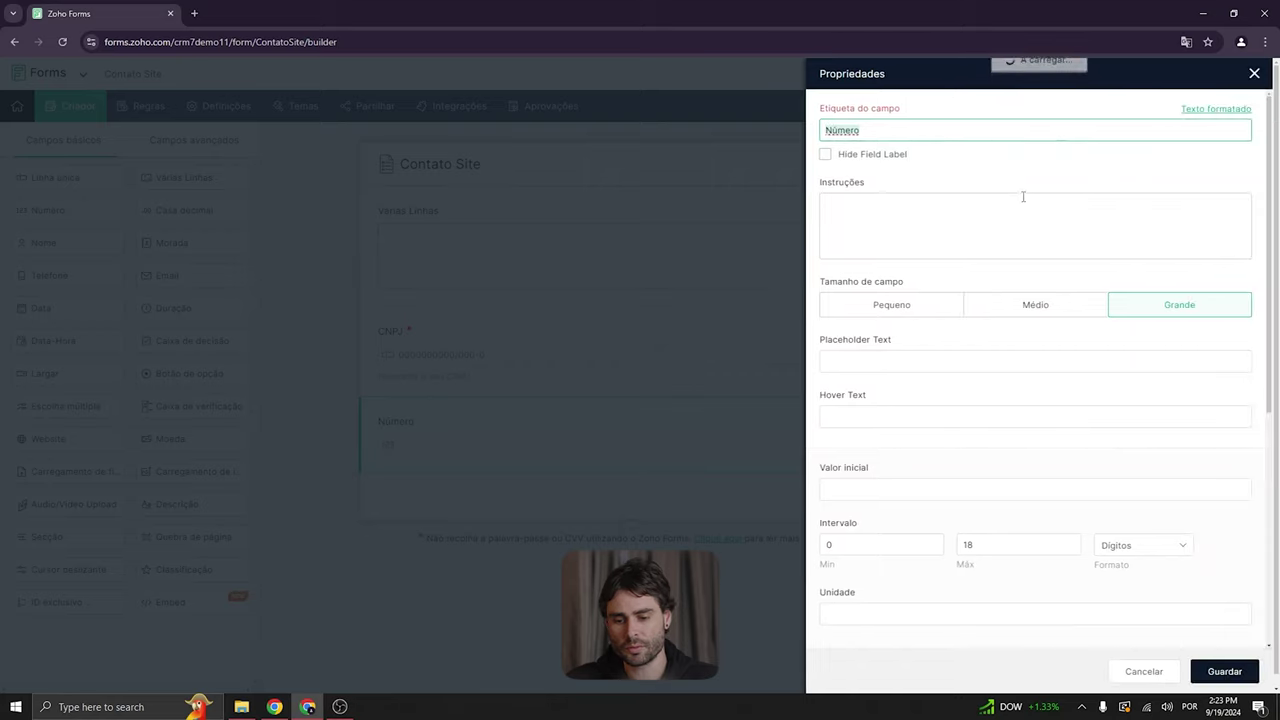
text(Número de Funcio)
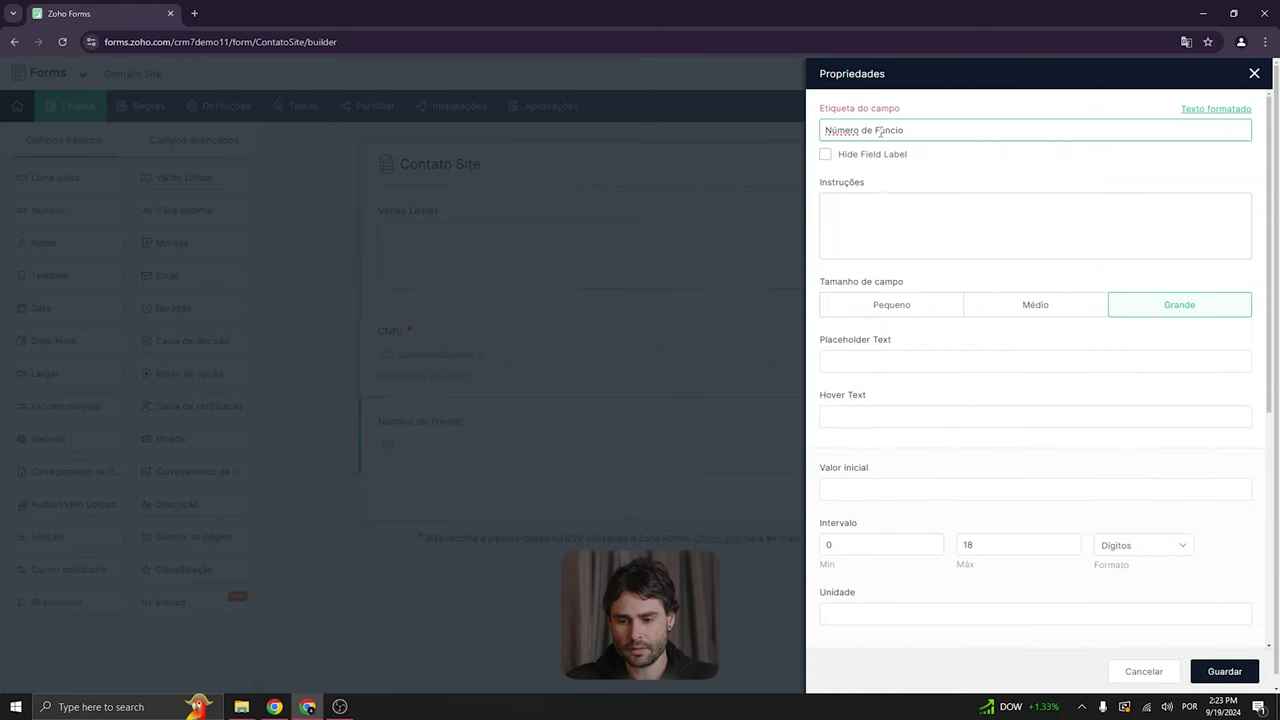
text(nários)
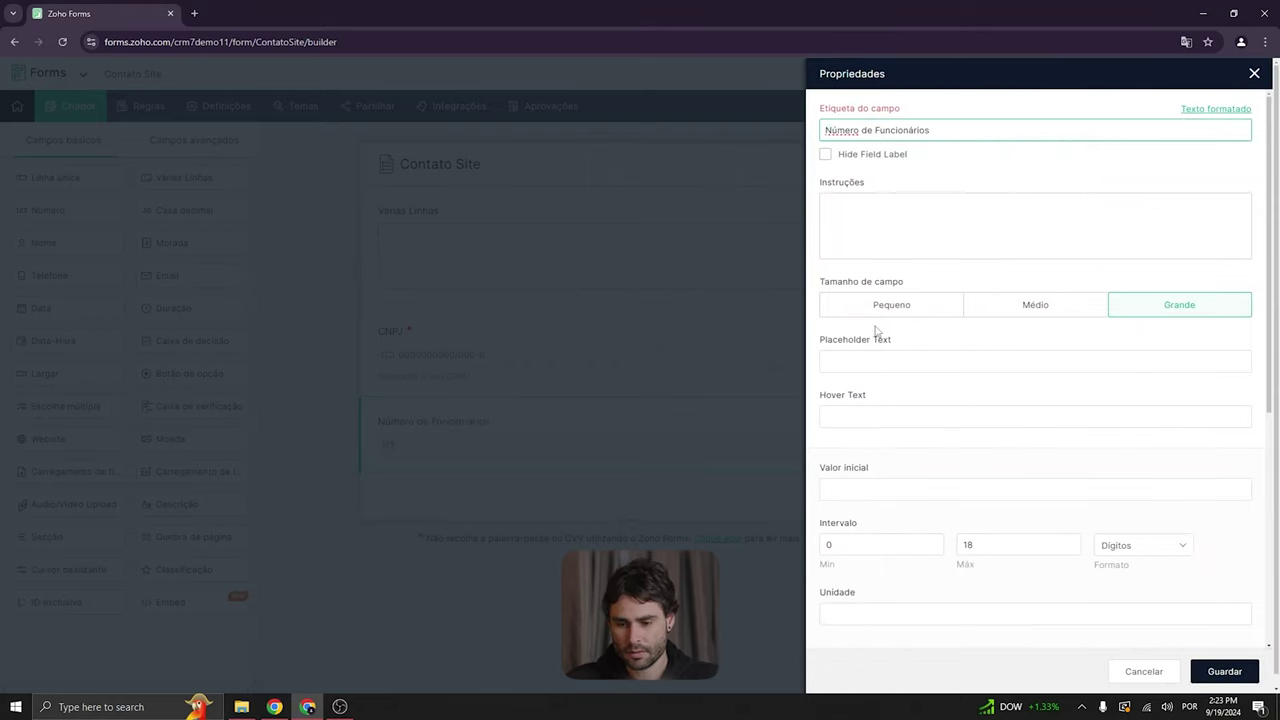
scroll(939, 224, down, 4)
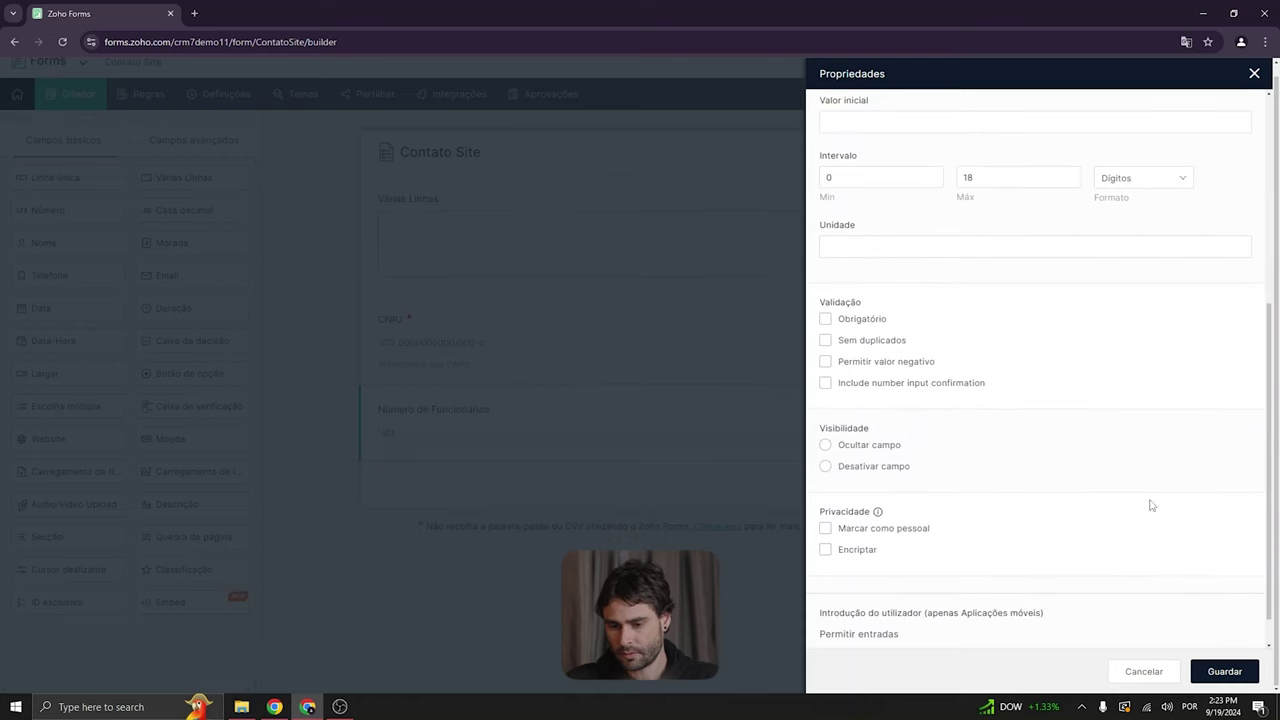
click(858, 319)
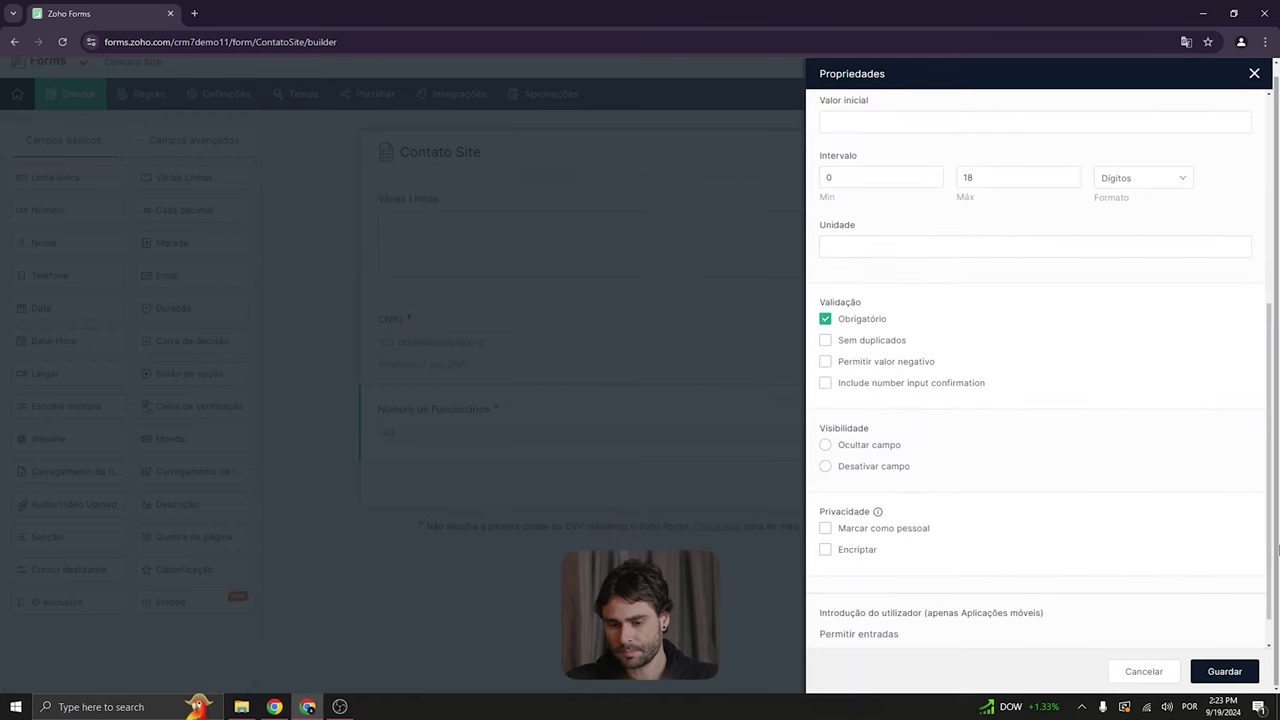
click(1228, 673)
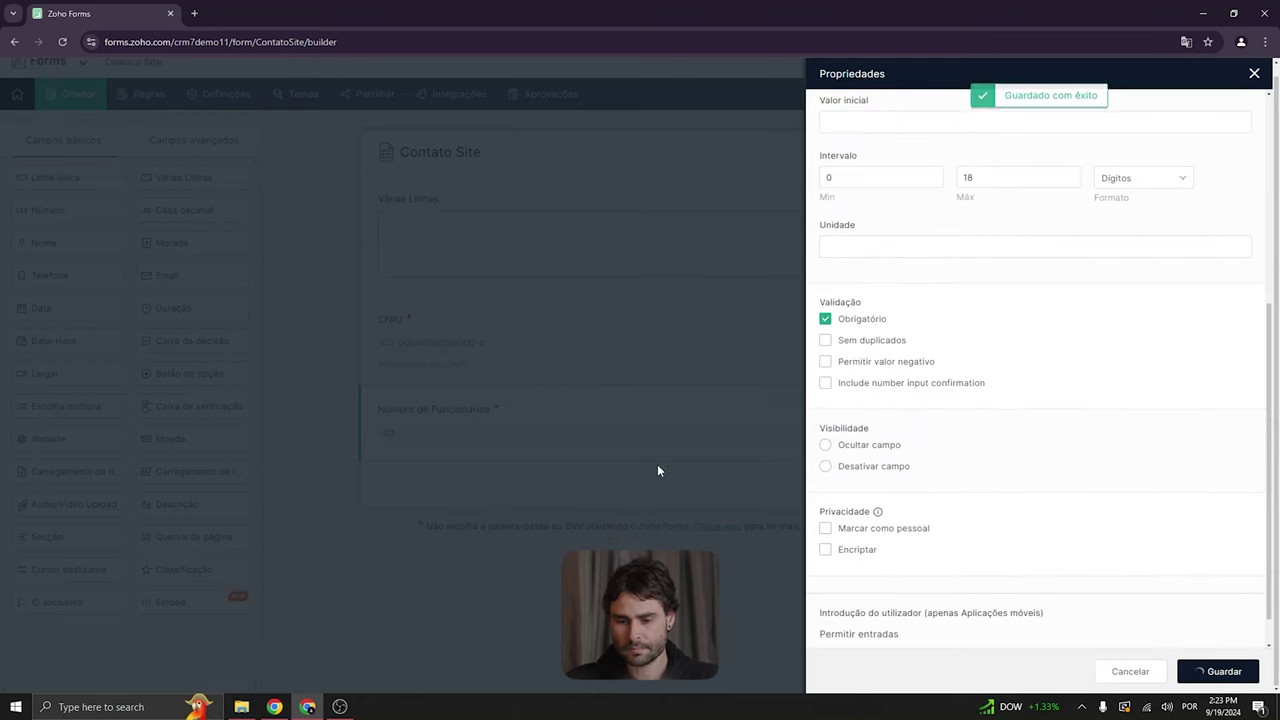
click(680, 535)
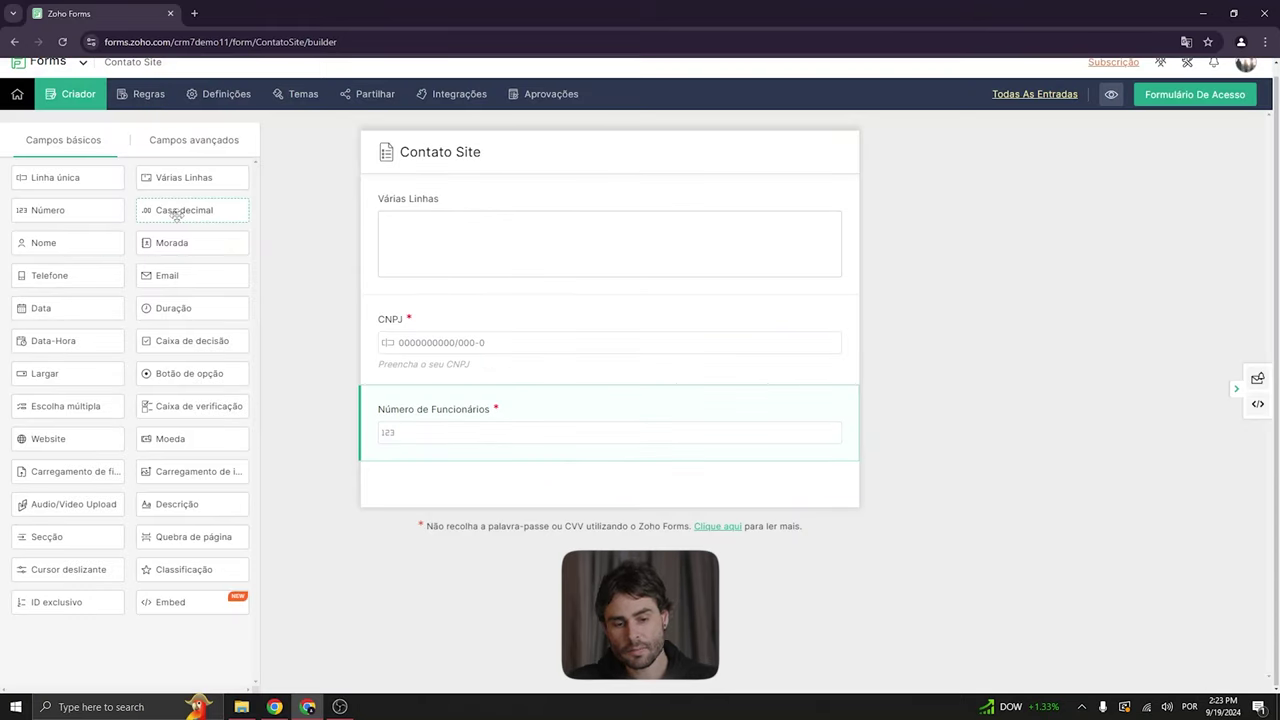
Place a Nome field with Próprio and Apelido subfields at the top, above Várias Linhas
drag(68, 245, 474, 231)
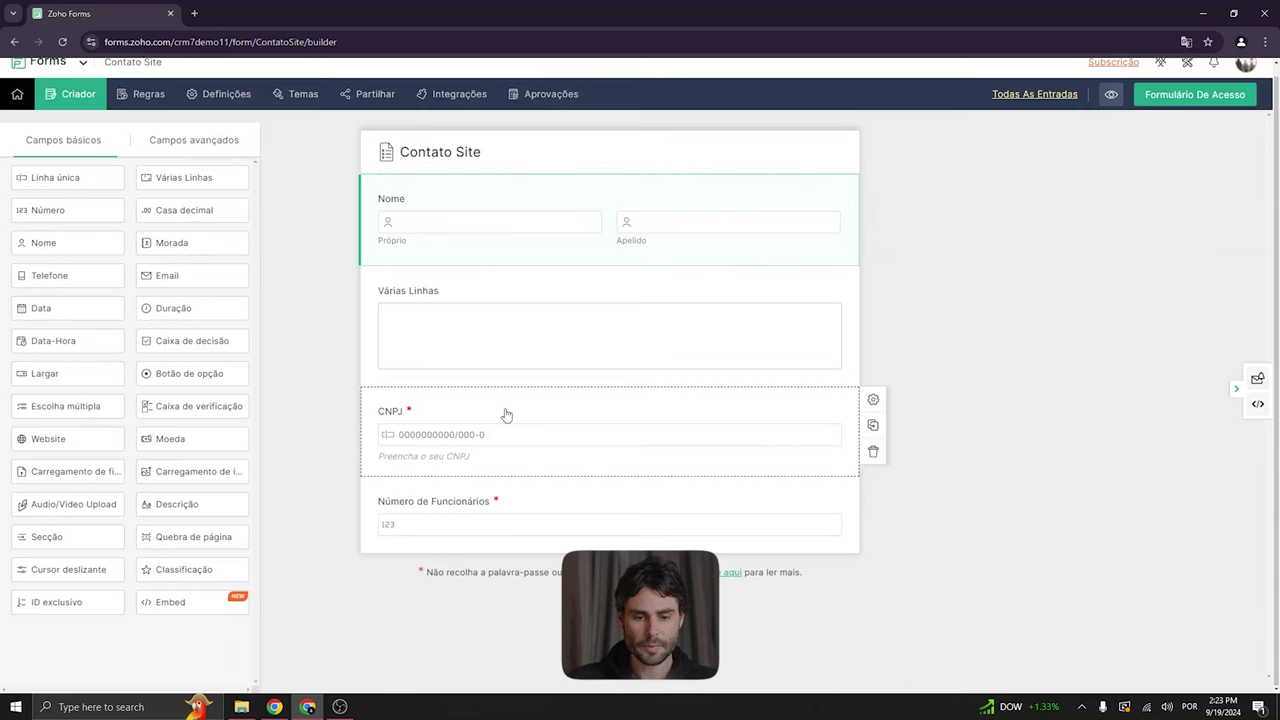
scroll(1212, 200, up, 1)
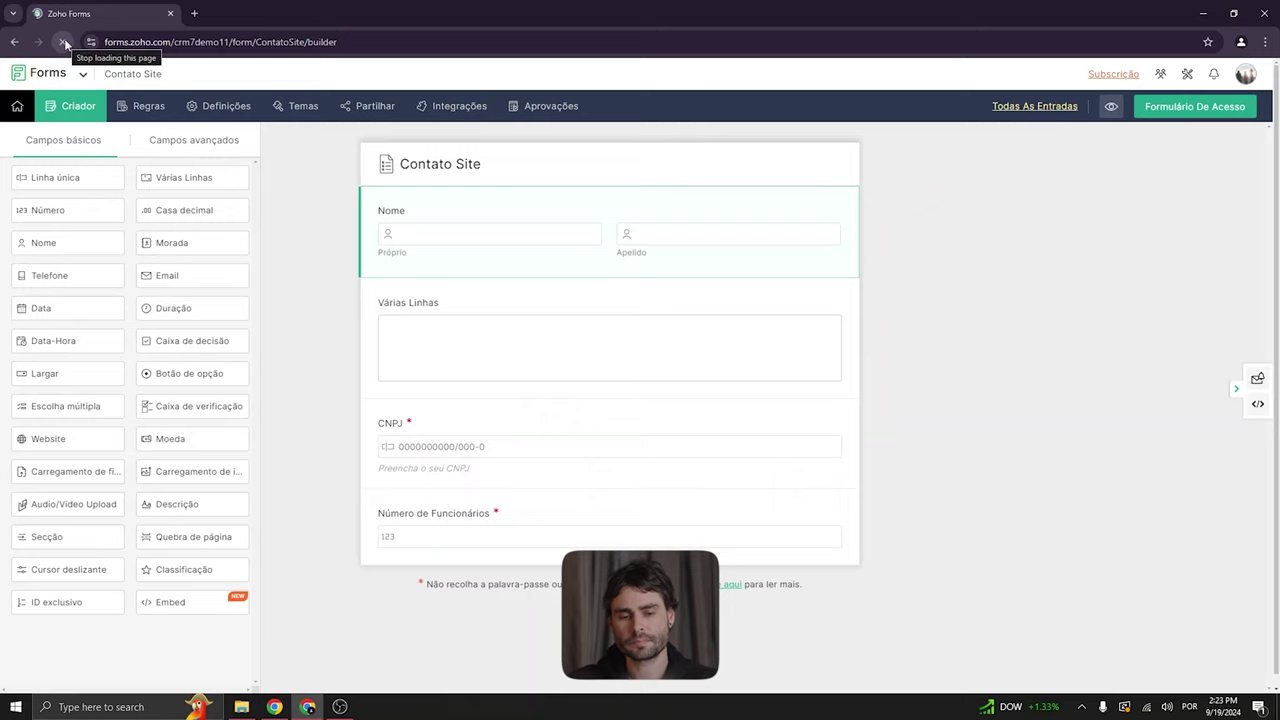
click(64, 40)
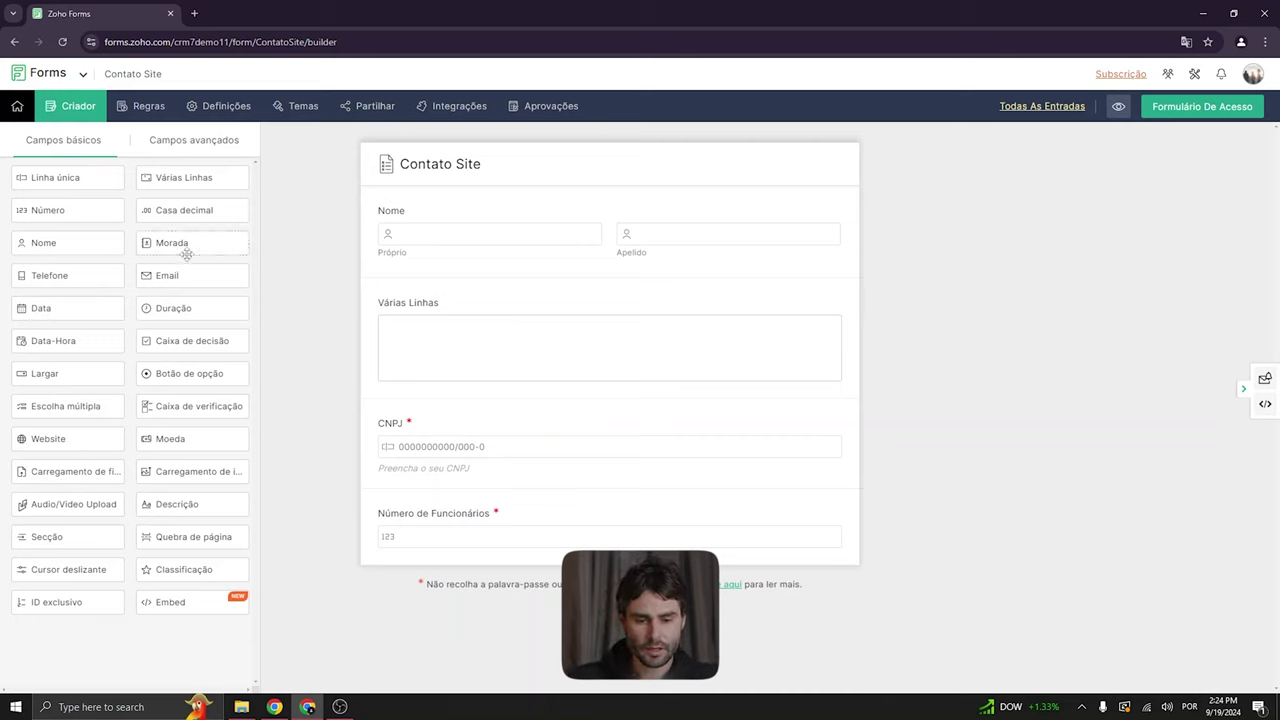
Add Telefone and Email above Número de Funcionários, and a date field below Várias Linhas
drag(94, 277, 535, 569)
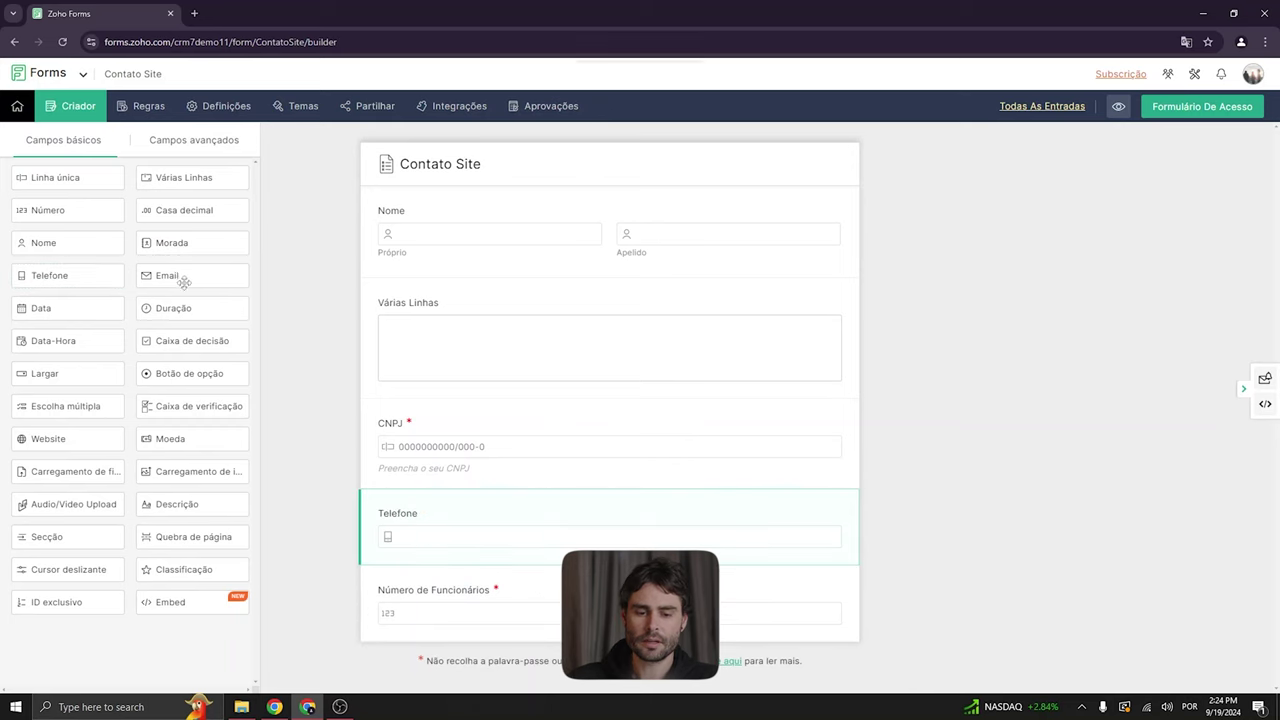
drag(183, 278, 434, 569)
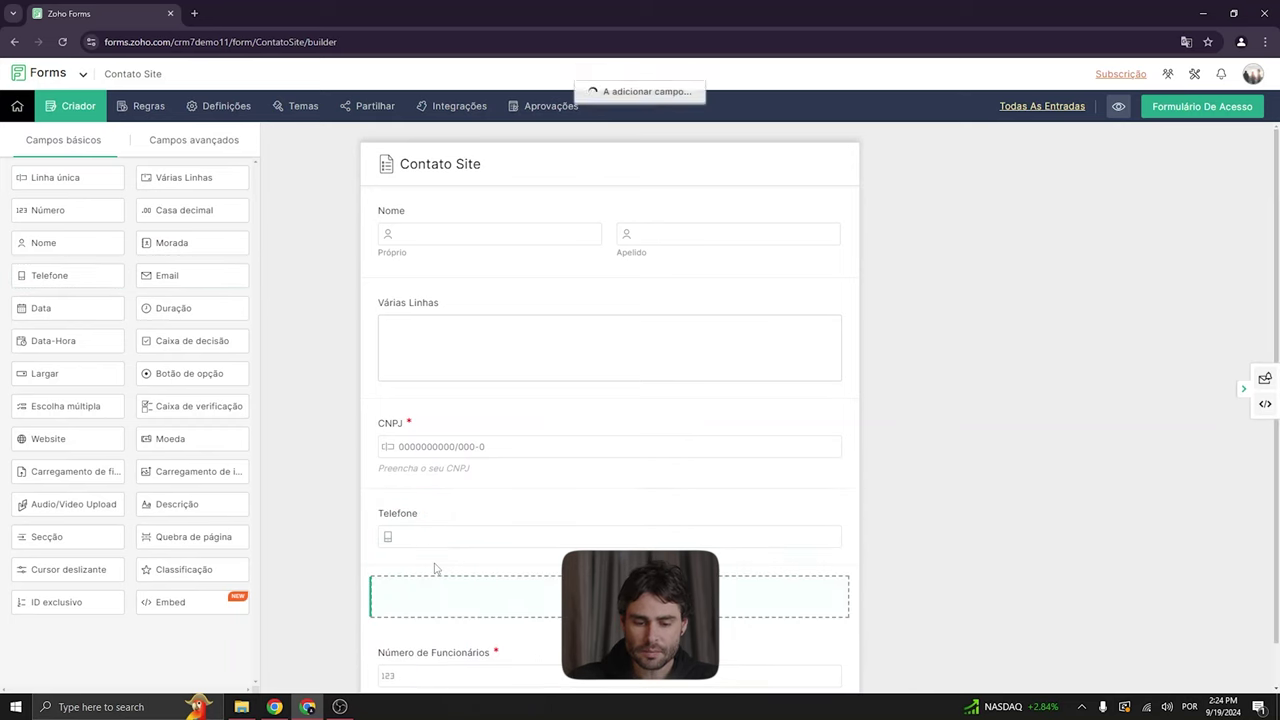
drag(110, 309, 500, 374)
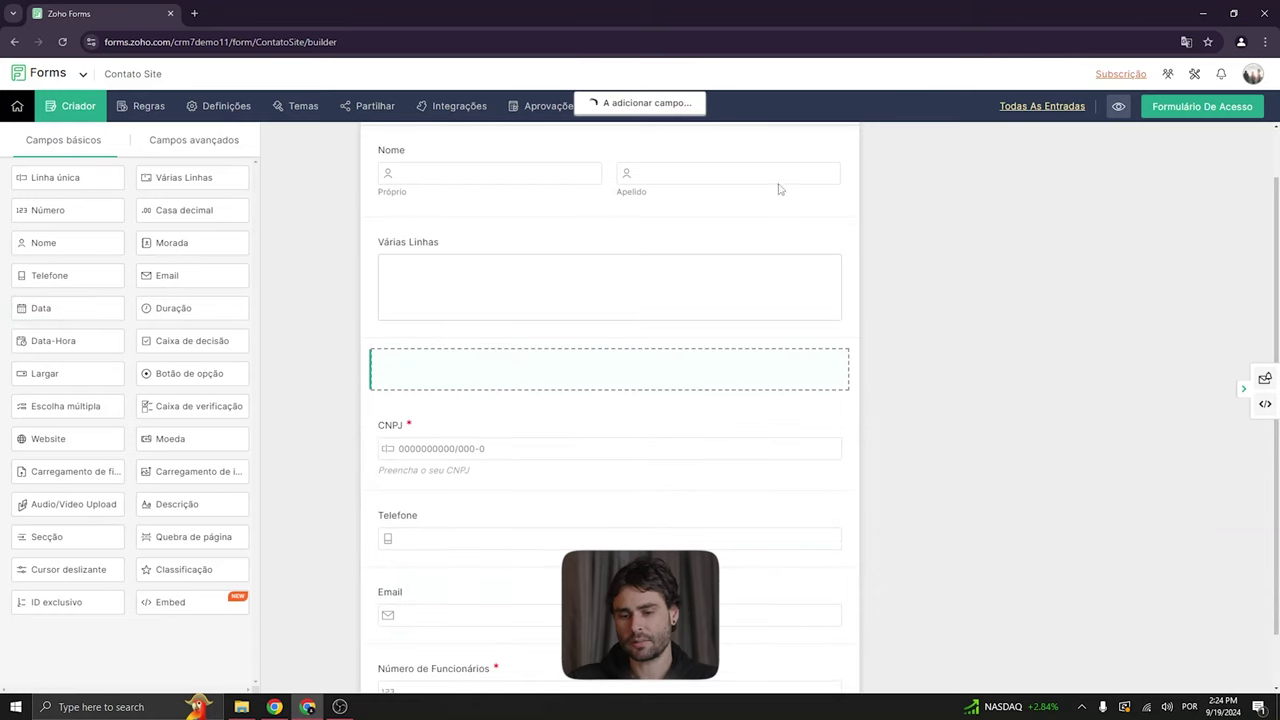
Label the date field 'Data nascimento' and save it, then add a Caixa de decisão below Email
click(651, 360)
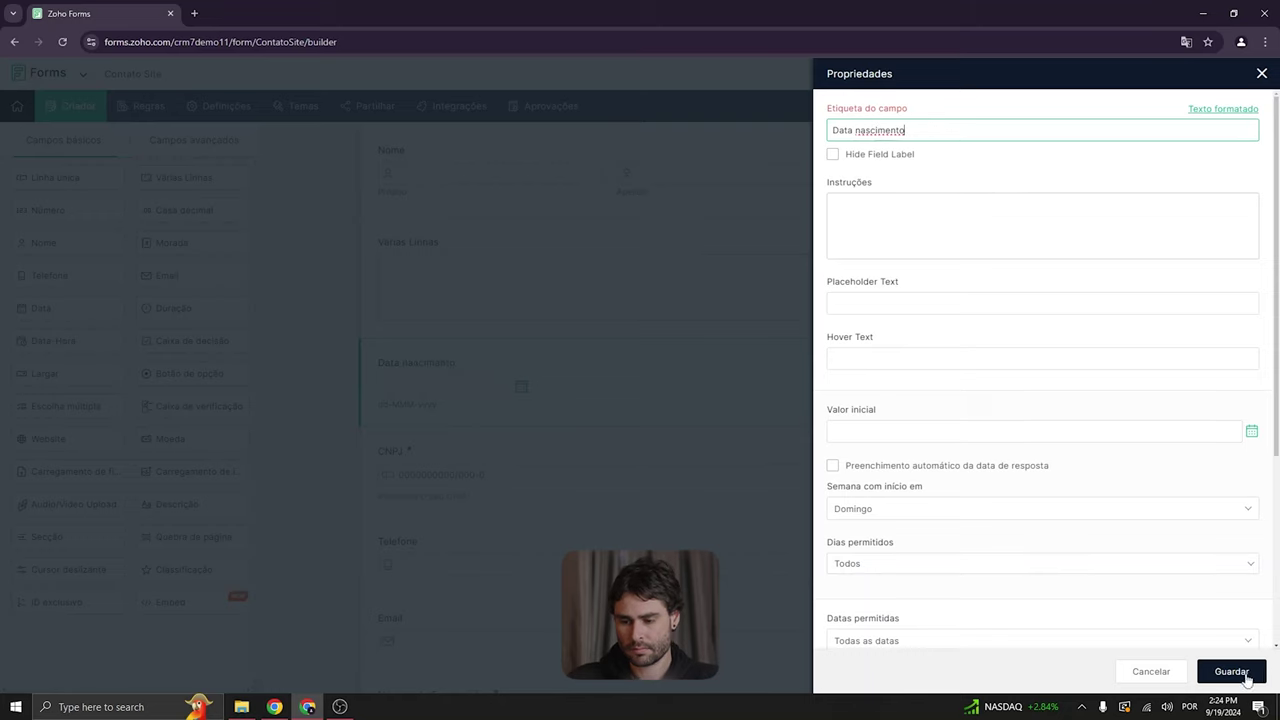
click(1246, 676)
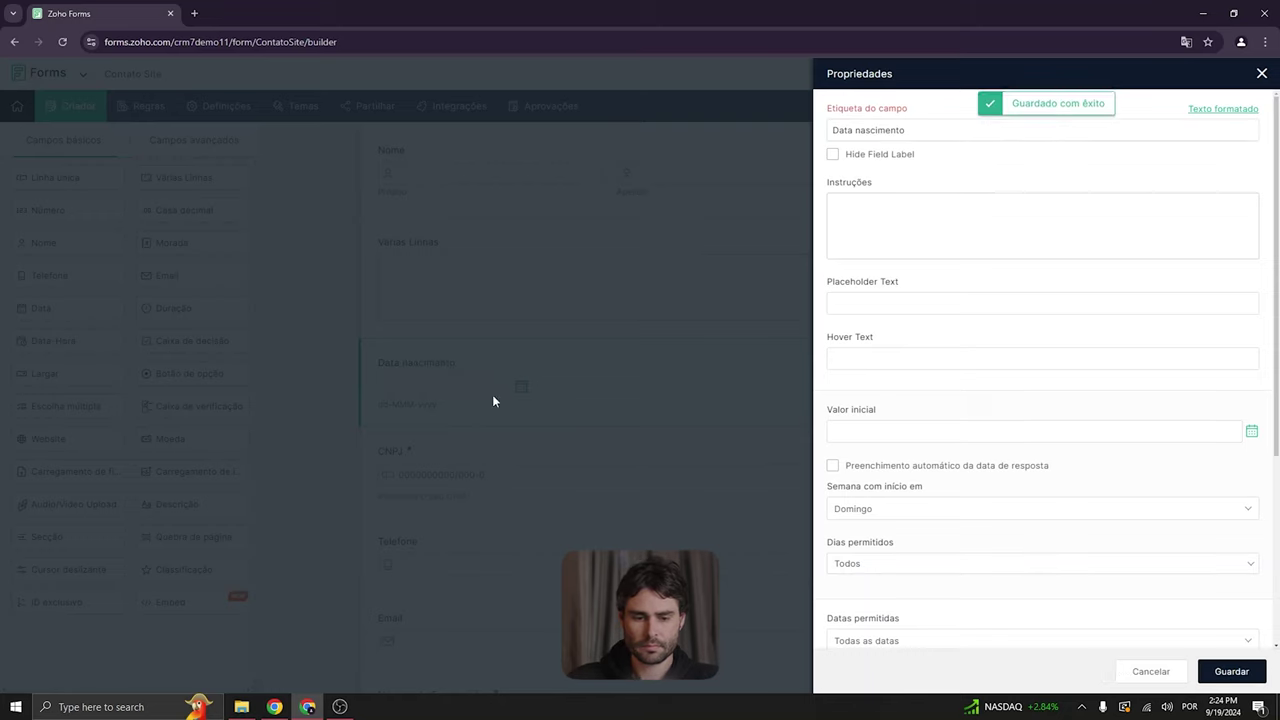
scroll(780, 316, down, 1)
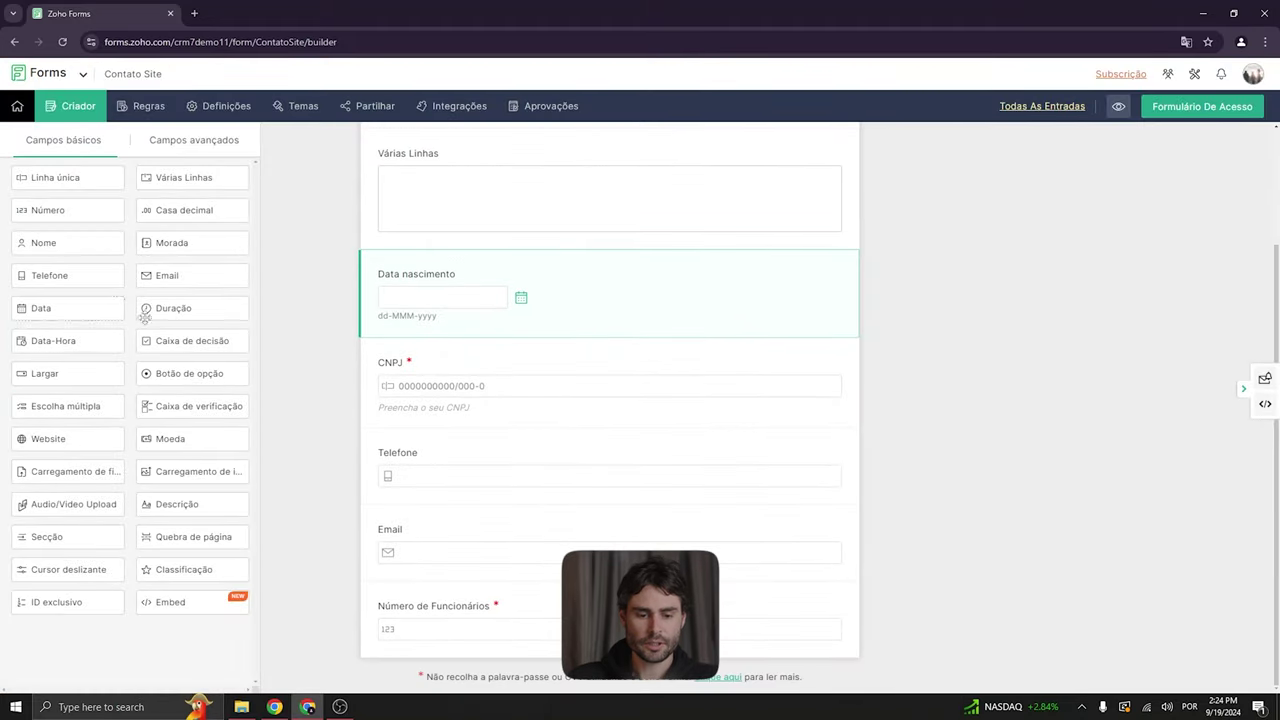
drag(198, 340, 506, 571)
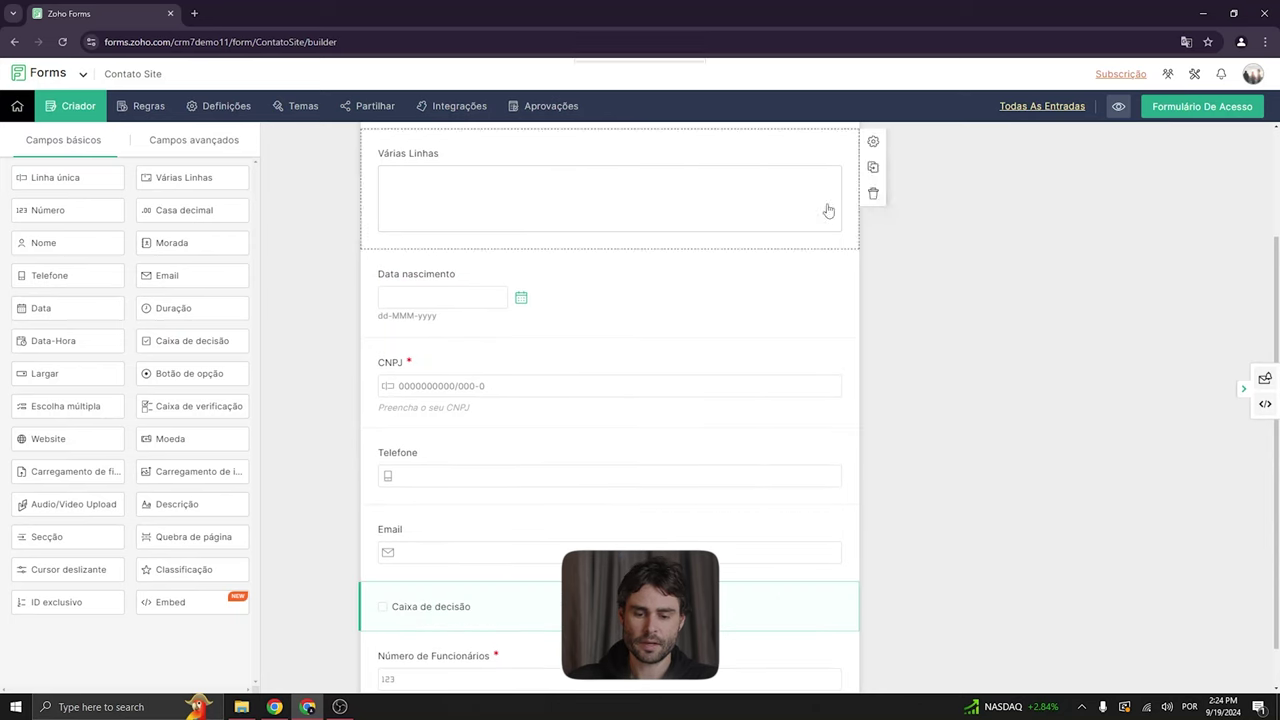
Label the checkbox 'Contactar por Whatsapp', fixing a typo, and save it
click(557, 611)
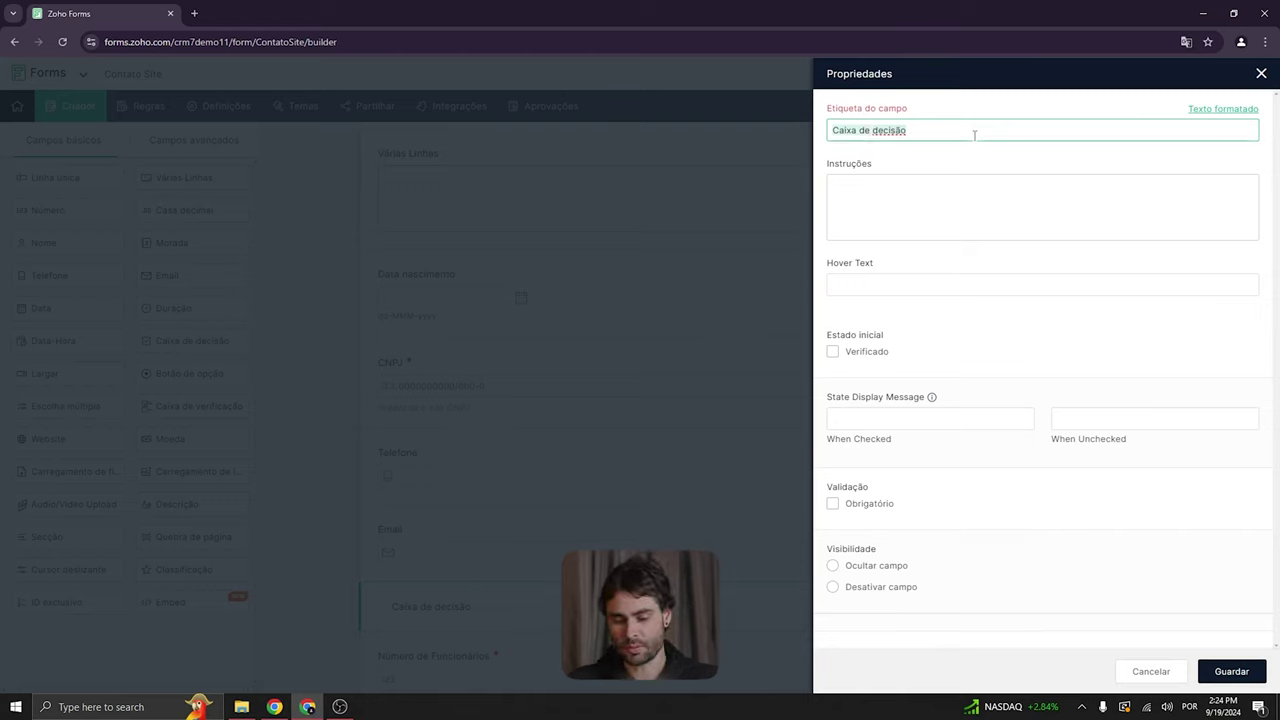
text(Con)
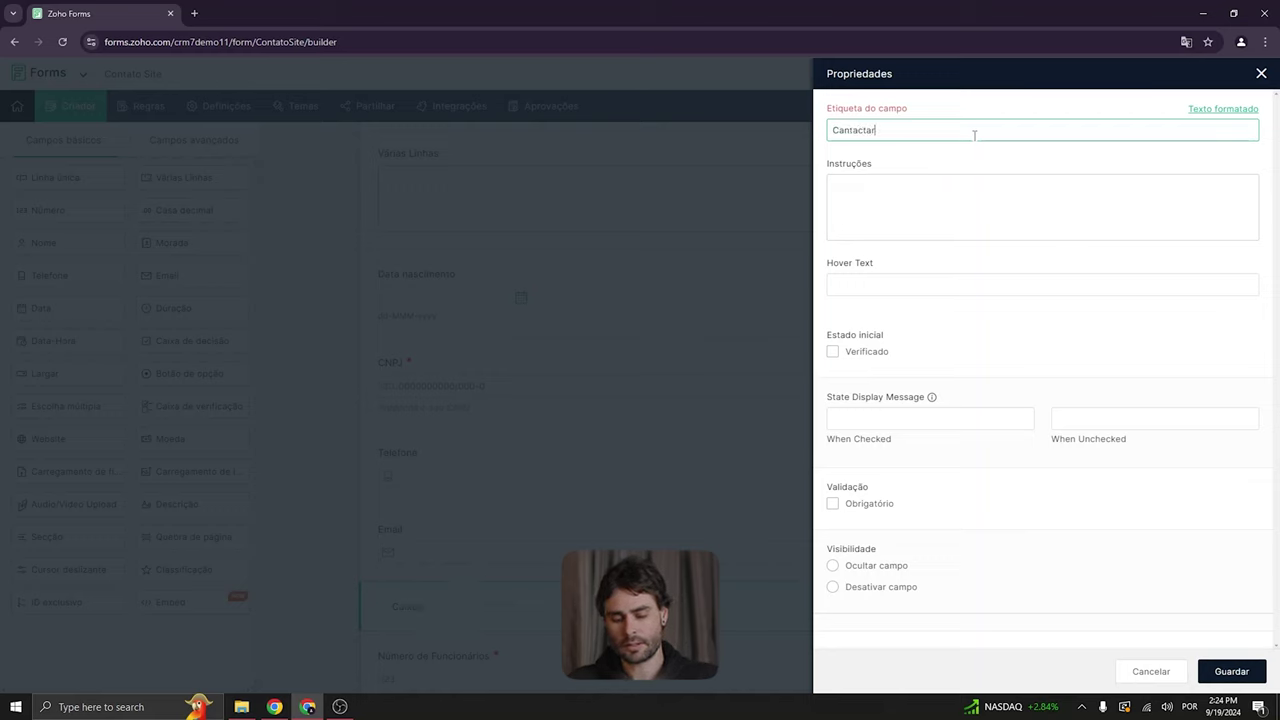
text(tactar por Whatsapp)
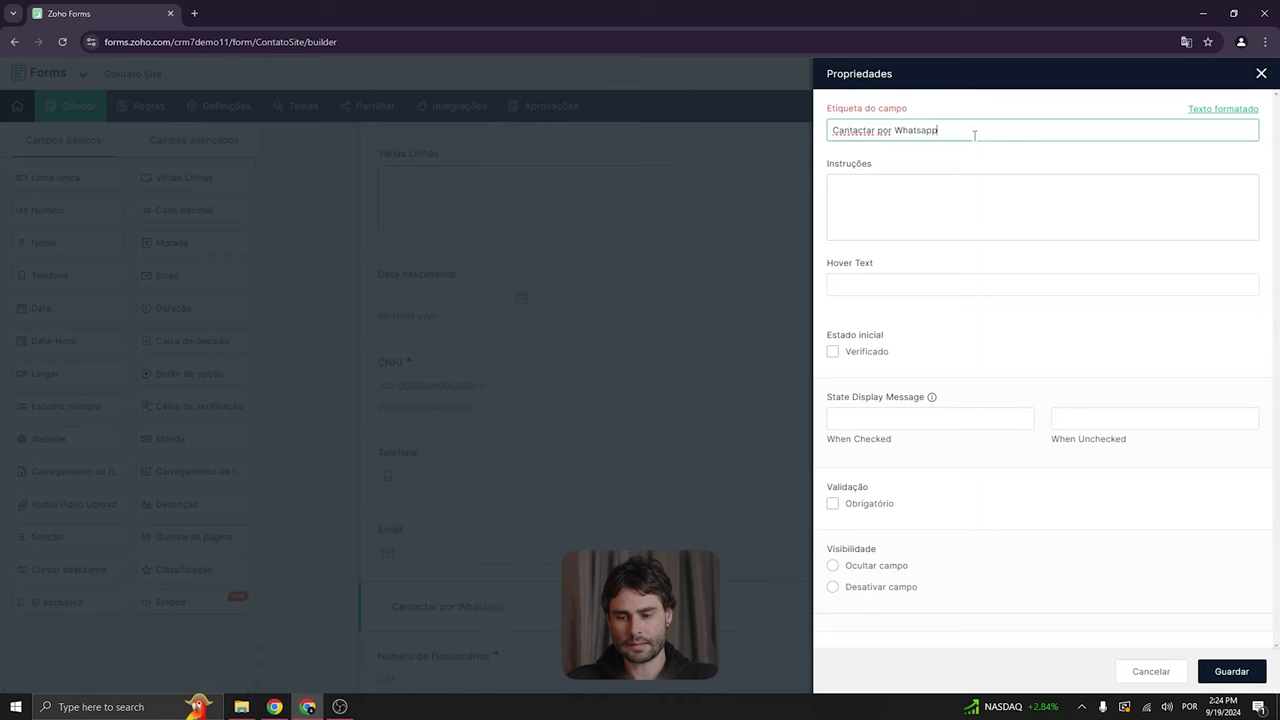
click(1236, 676)
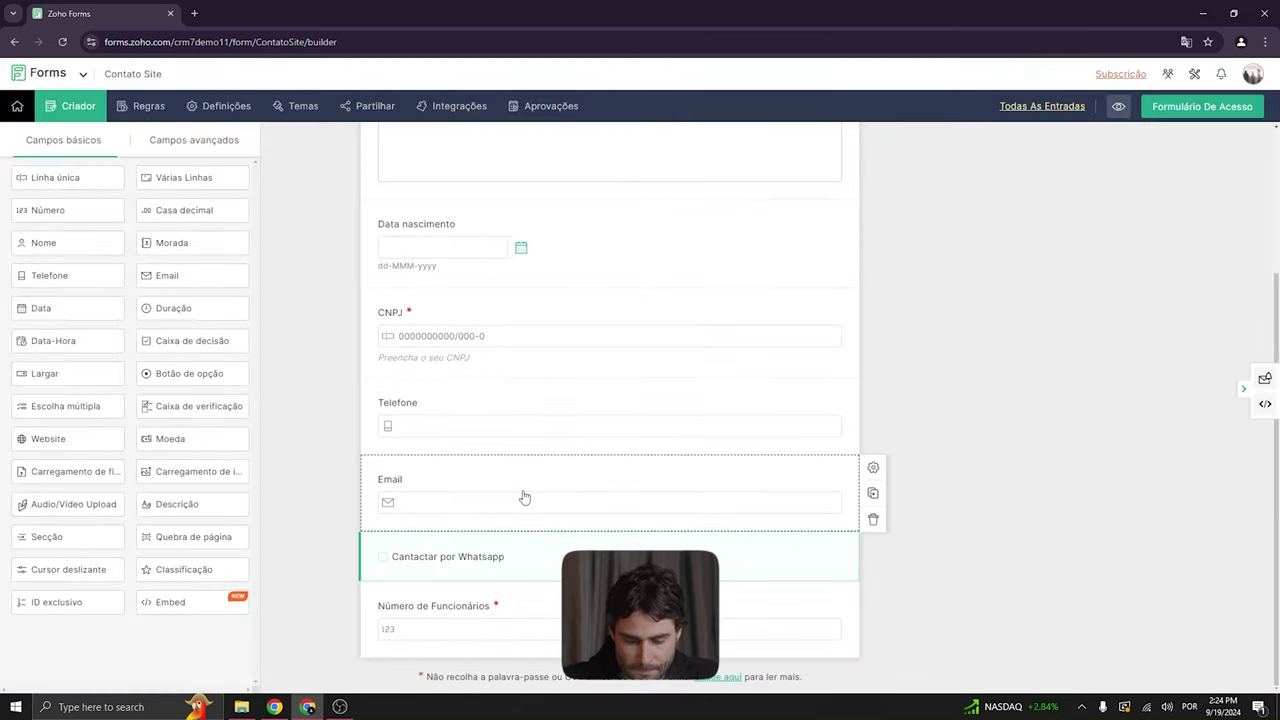
click(484, 550)
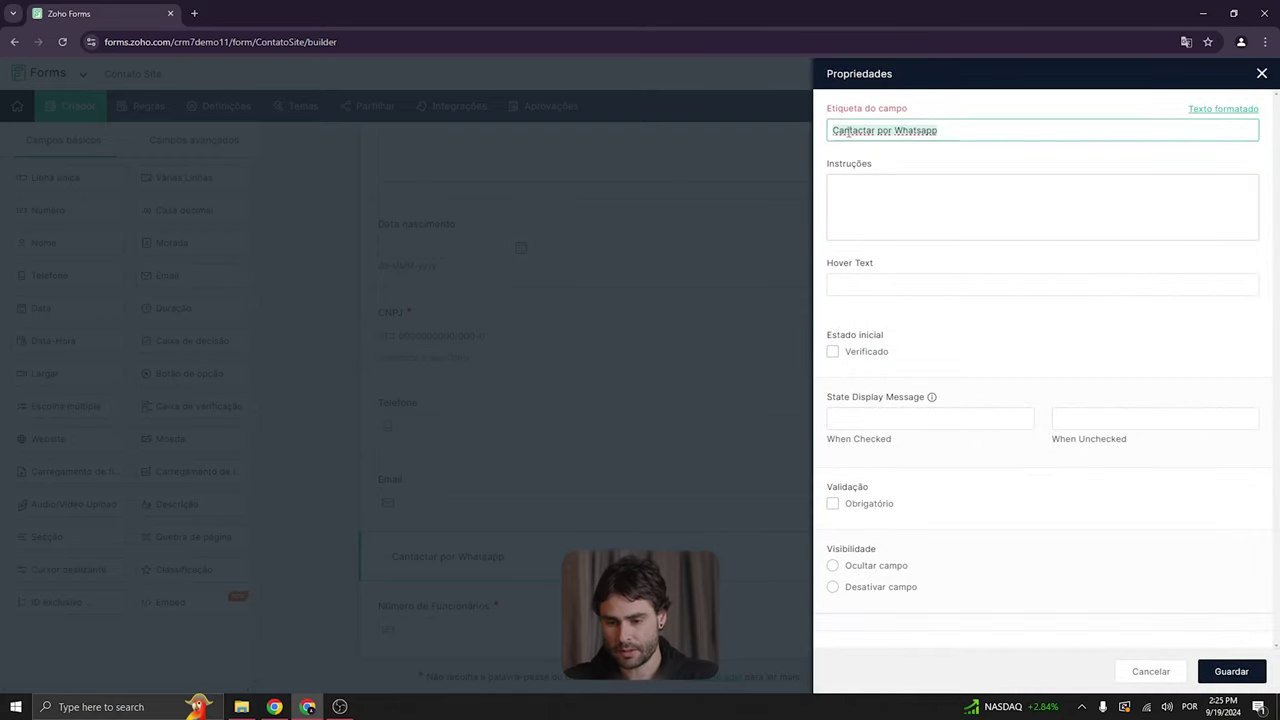
key(Delete)
text(o)
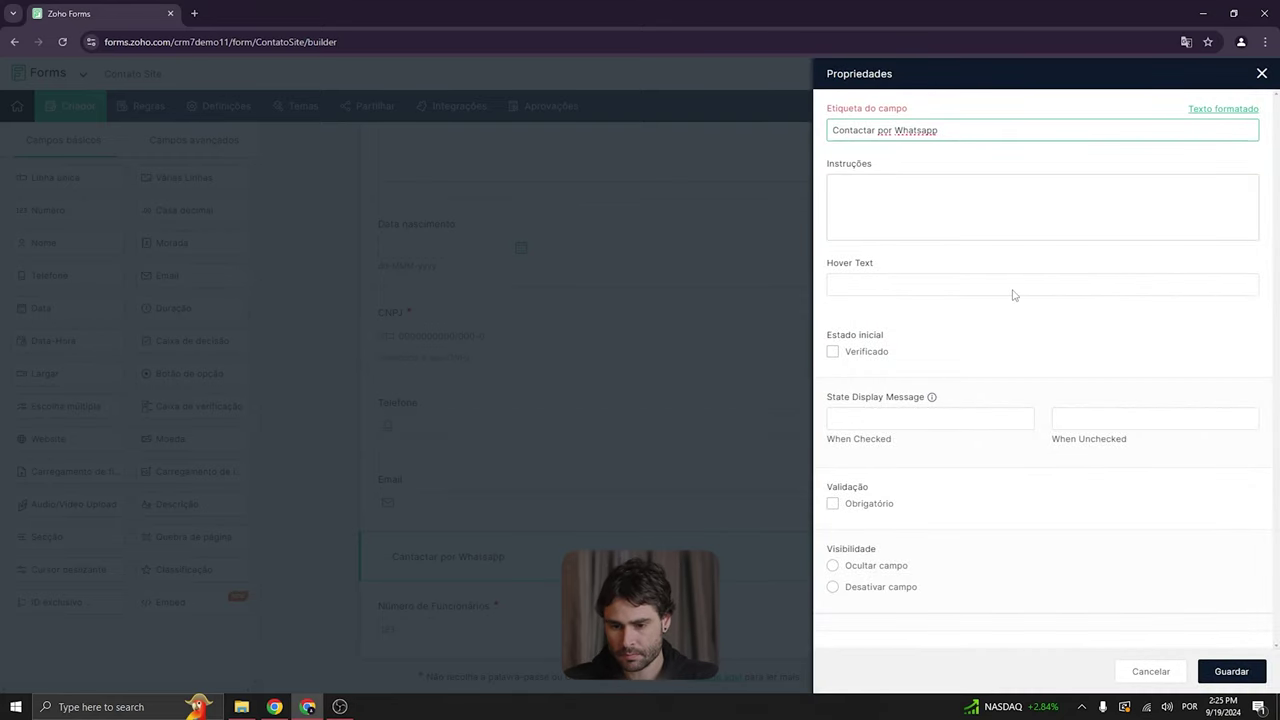
click(1222, 668)
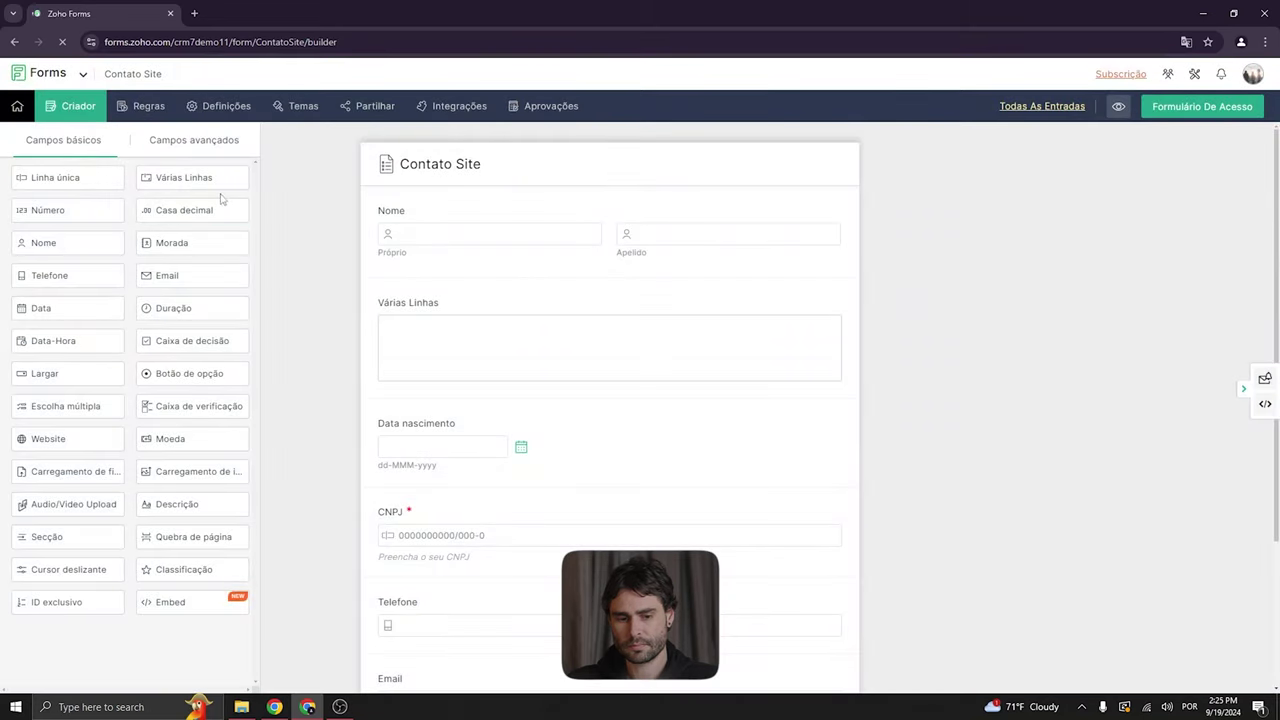
Add a dropdown field below Email, above Contactar por Whatsapp, and open its settings
drag(74, 373, 383, 374)
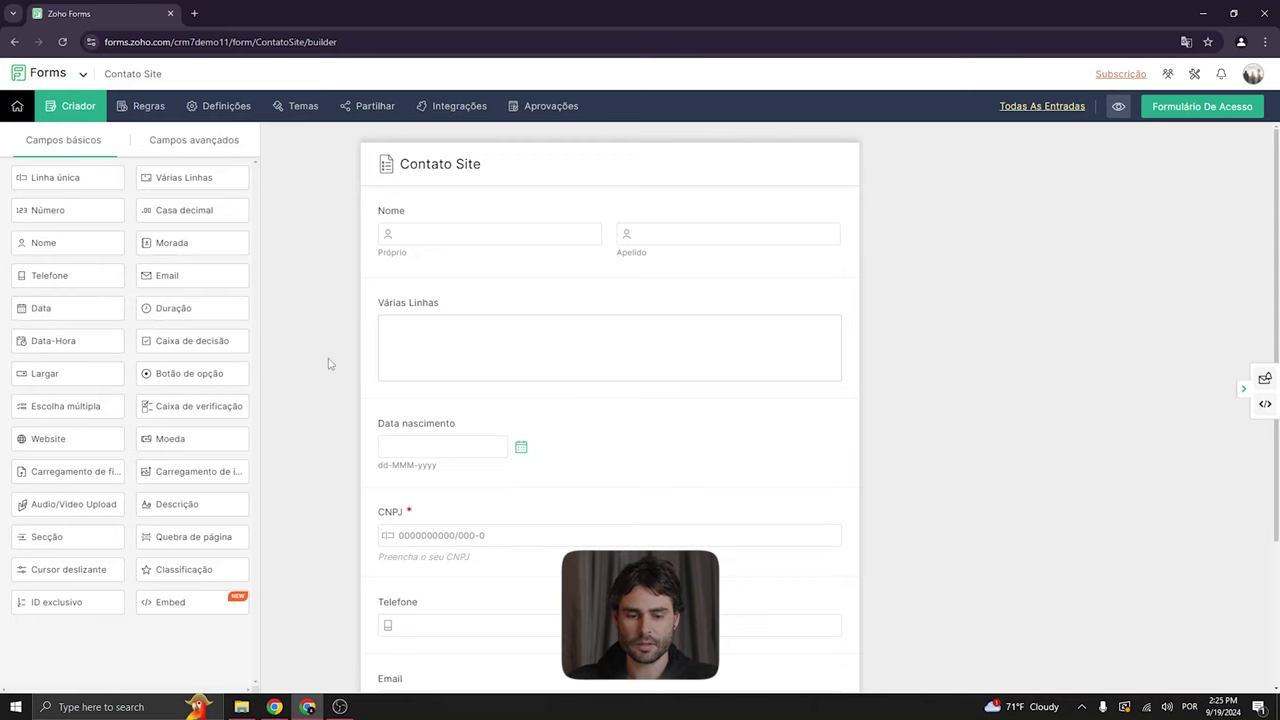
scroll(360, 470, down, 2)
drag(65, 373, 538, 575)
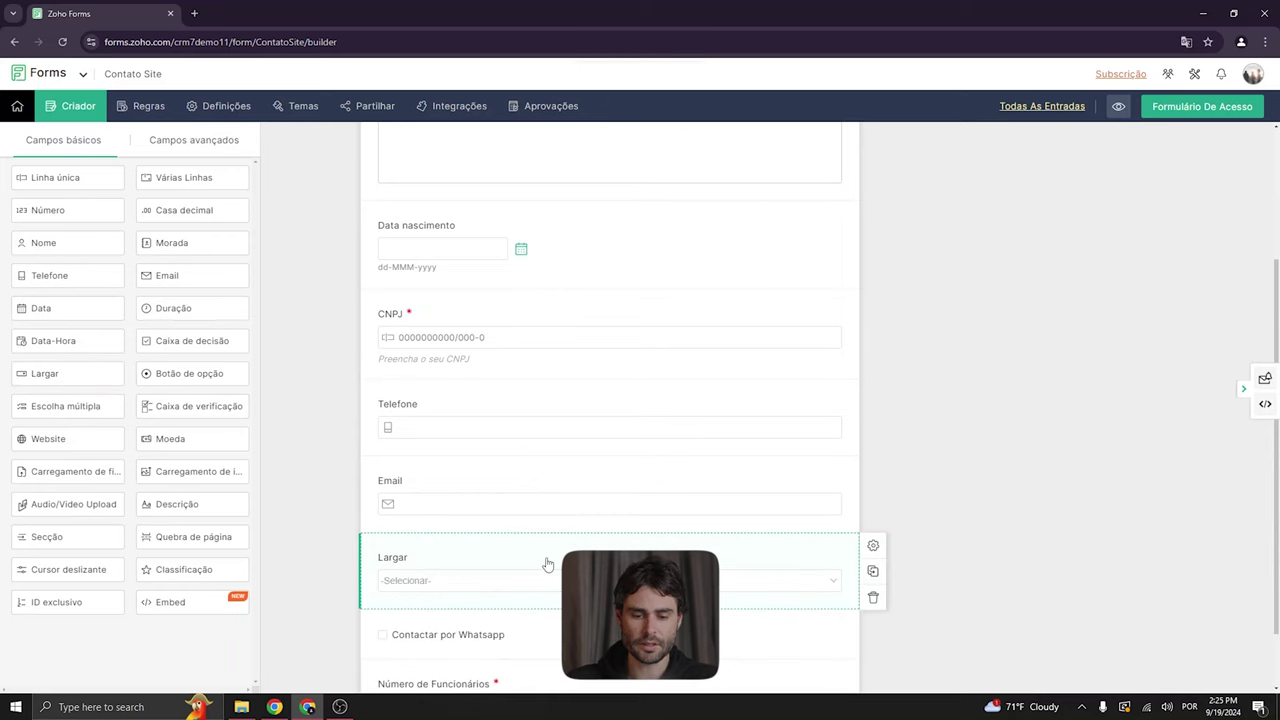
scroll(565, 543, down, 1)
click(555, 469)
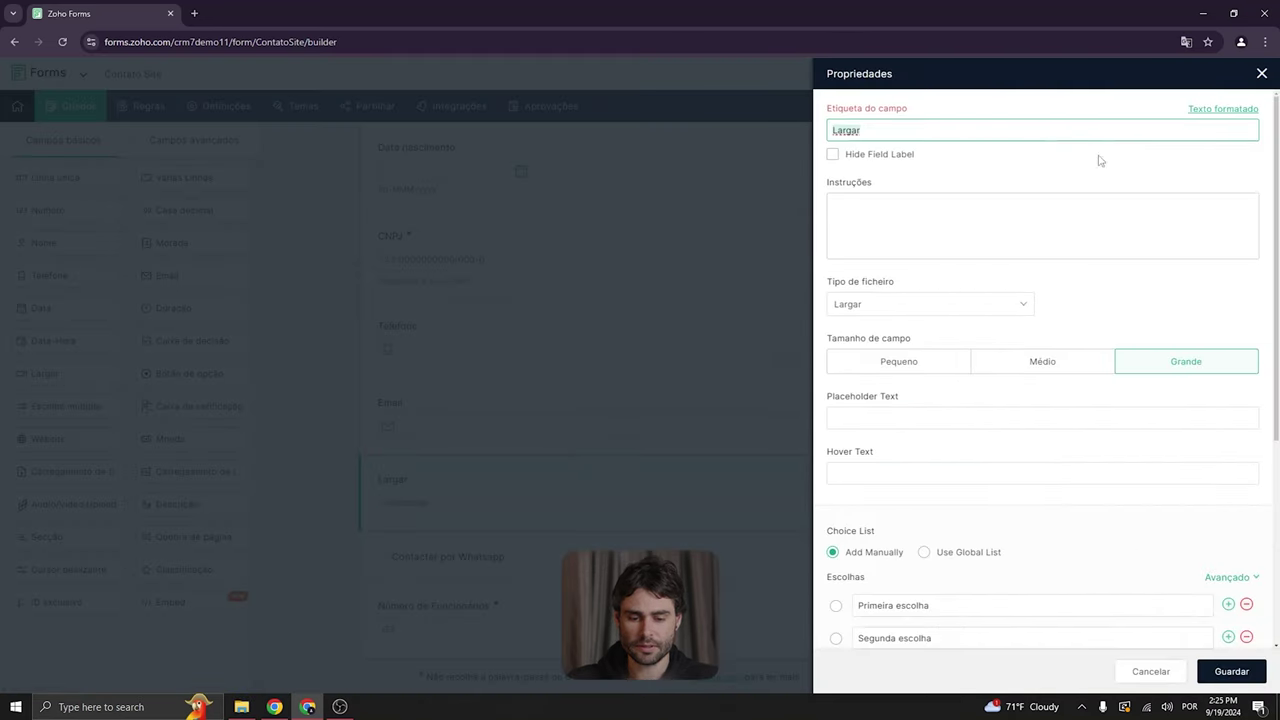
click(990, 215)
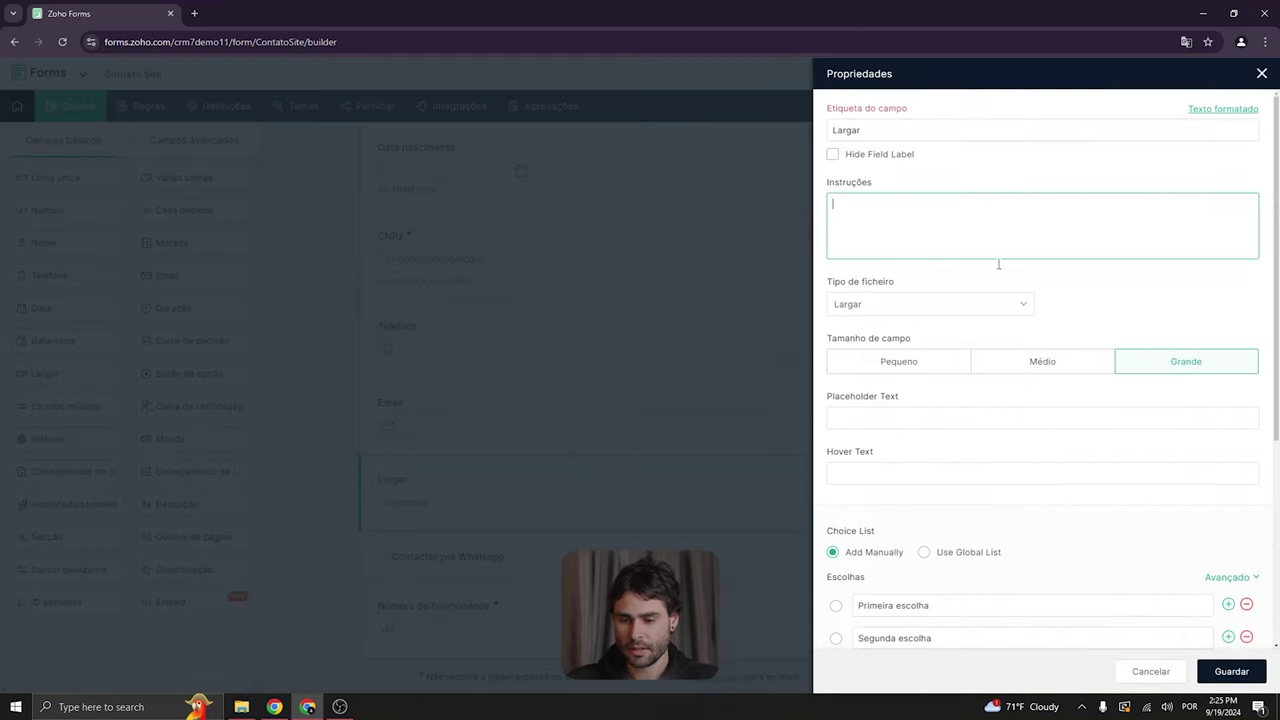
click(942, 309)
click(941, 218)
scroll(942, 260, down, 3)
Set the dropdown choices to Grande Porte and Pequeno Porte, removing Terceira escolha
click(936, 390)
key(ctrl+shift+Left)
key(ctrl+shift+Left)
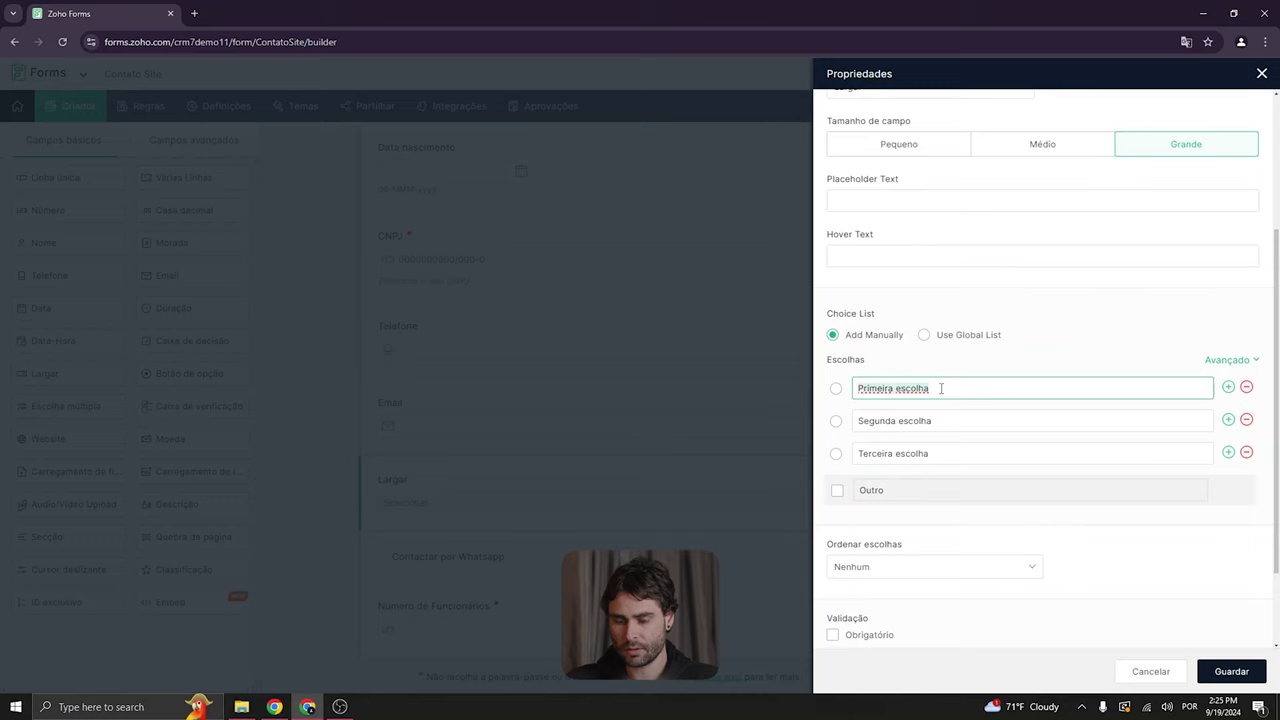
text(Grande Porte)
key(Tab)
text(P)
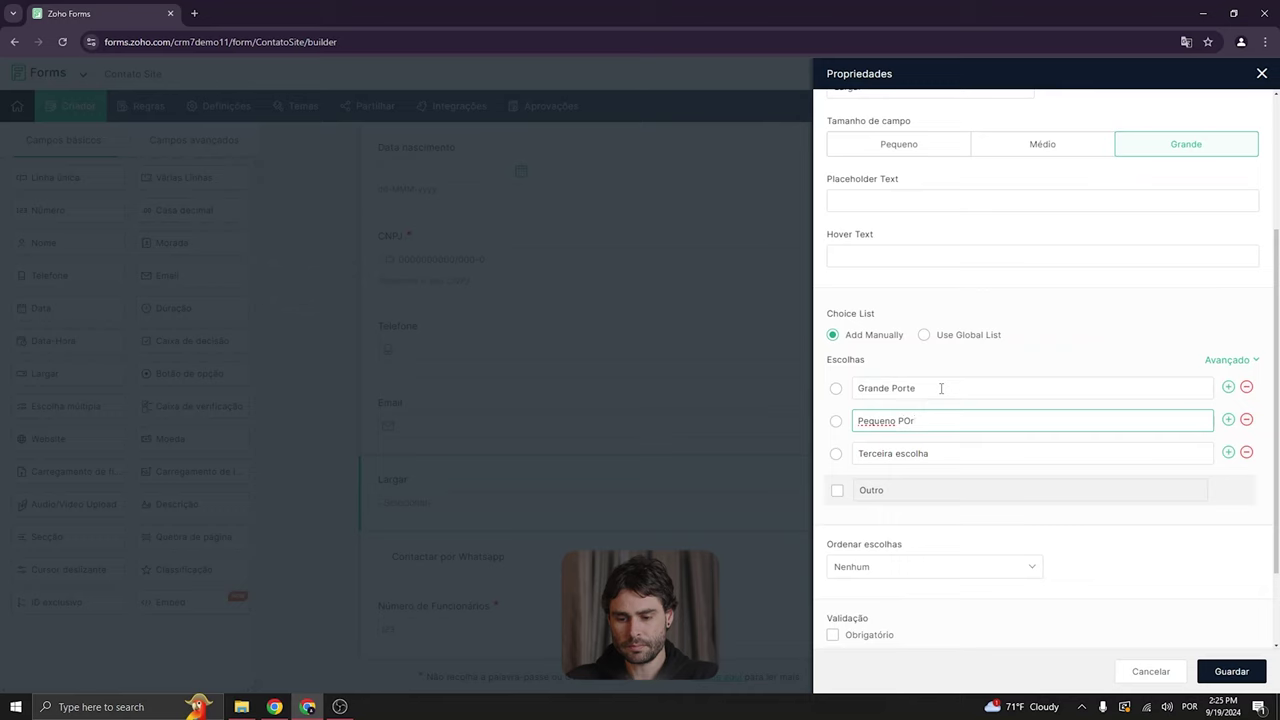
key(Tab)
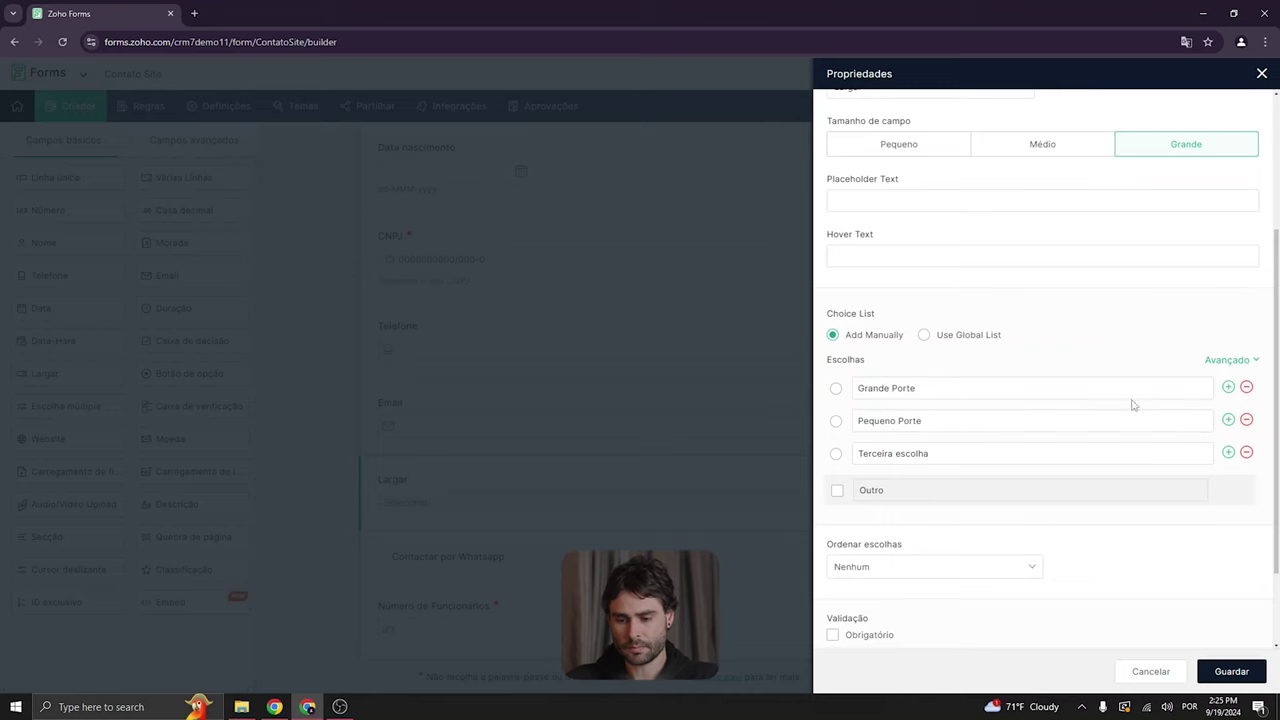
click(1246, 453)
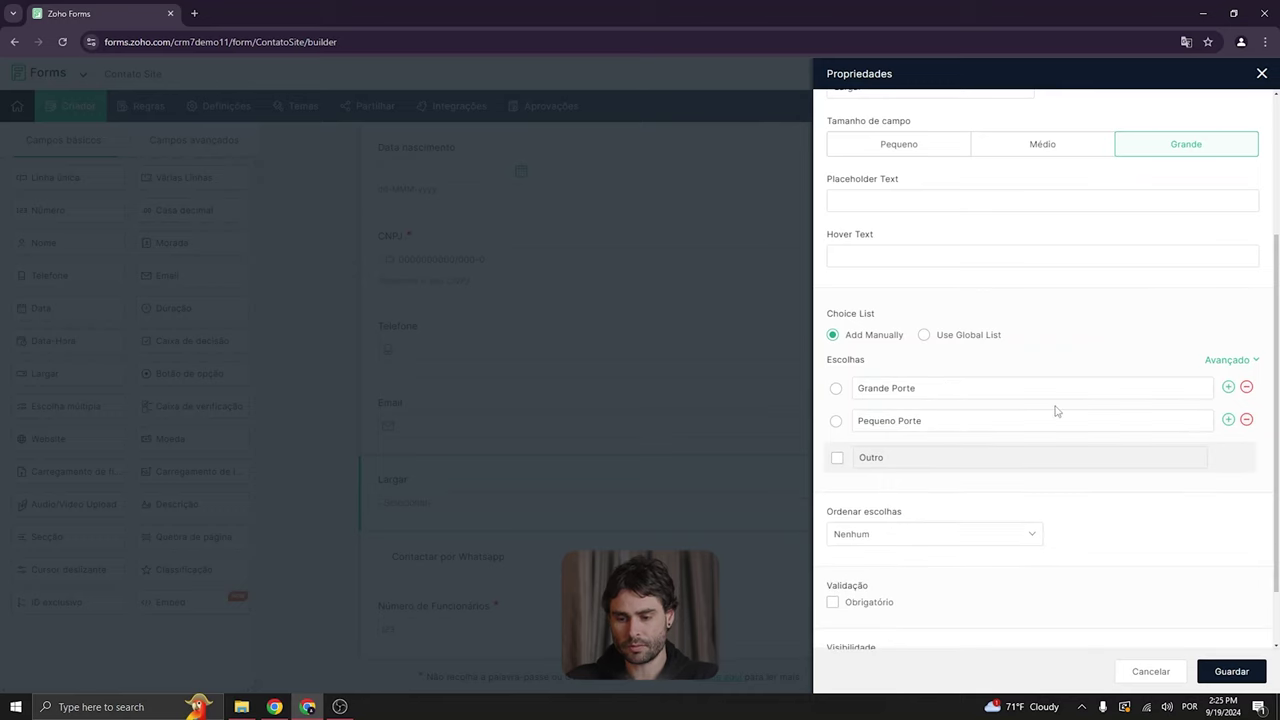
Rename the dropdown's label to 'Porte da Empresa' and save it
scroll(1075, 353, up, 3)
double_click(940, 130)
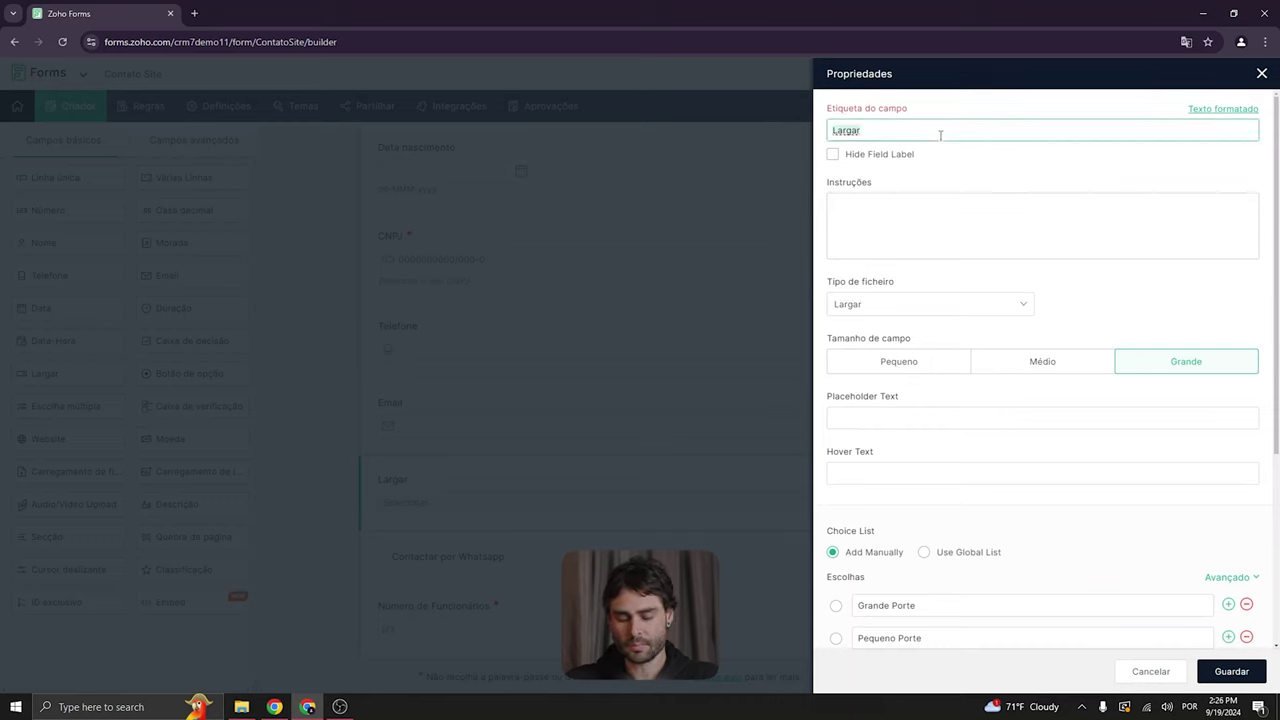
text(Porte da Em)
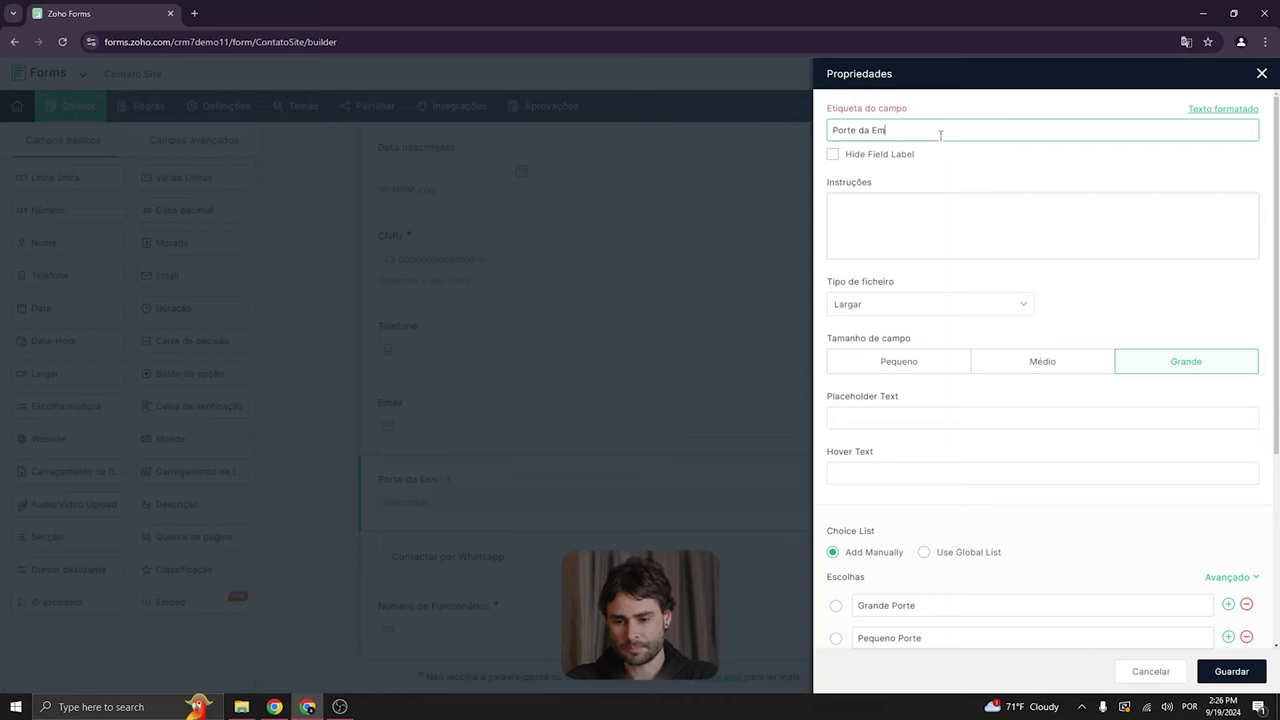
text(presa)
click(1227, 676)
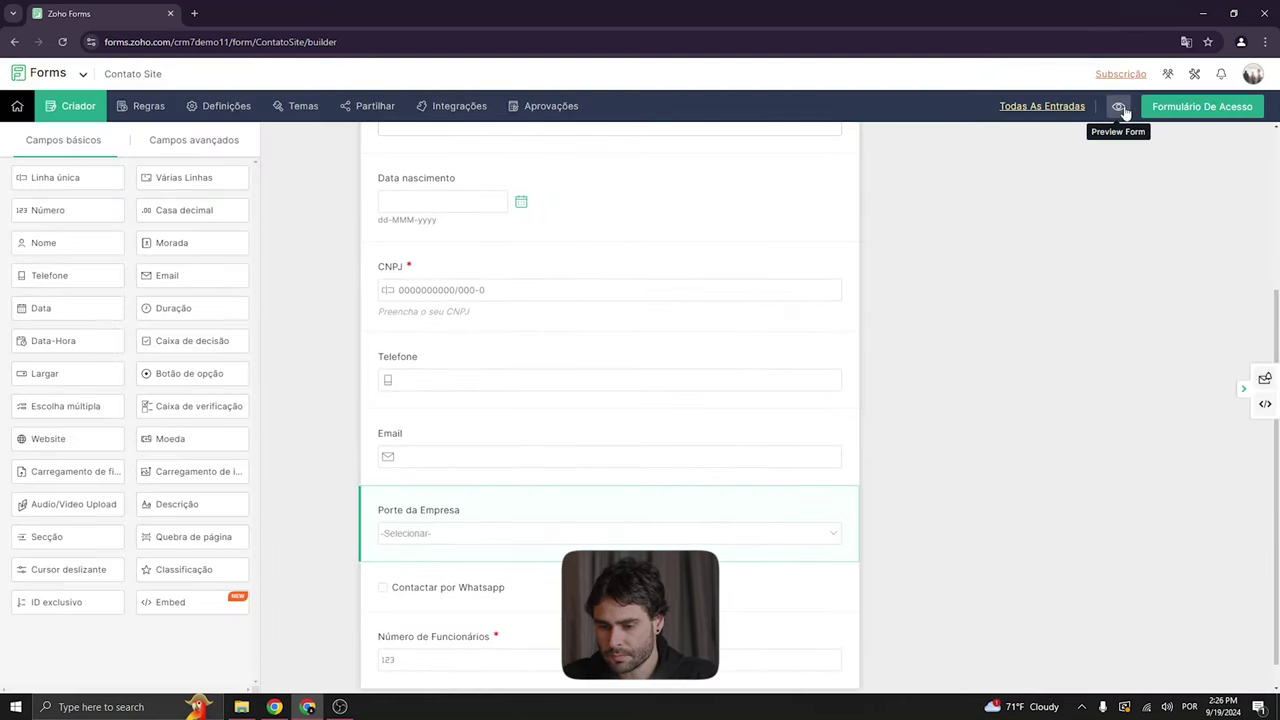
Open the form preview and pick 04-Sep-2024 as the Data nascimento
click(1120, 106)
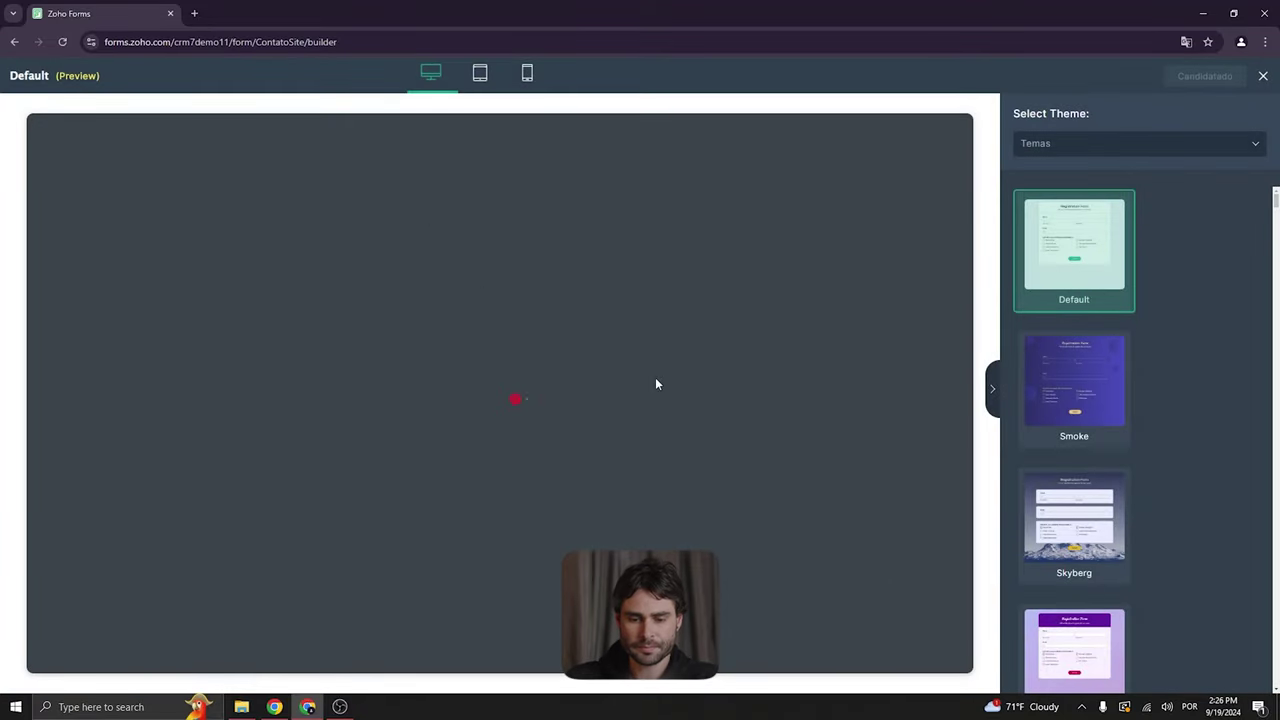
scroll(655, 380, down, 5)
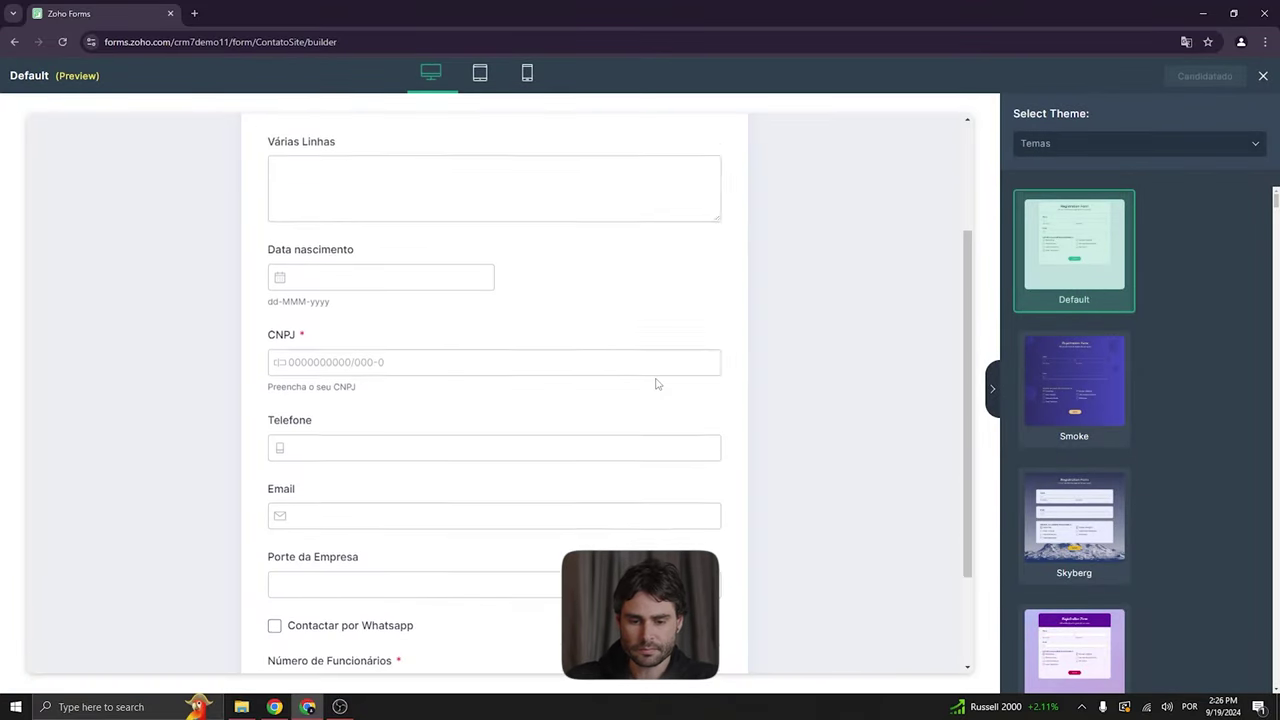
scroll(594, 306, up, 5)
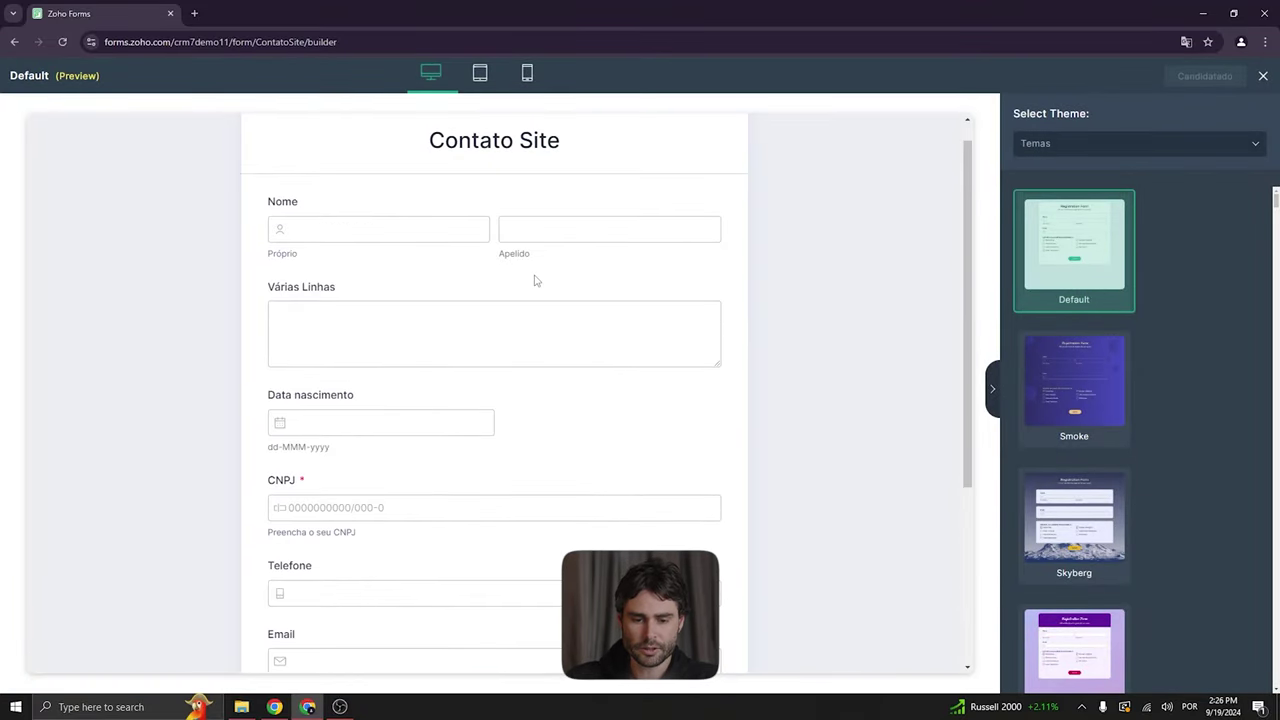
click(379, 425)
click(394, 511)
Choose Pequeno Porte as company size, enter 32 employees, and close the preview
scroll(400, 450, down, 2)
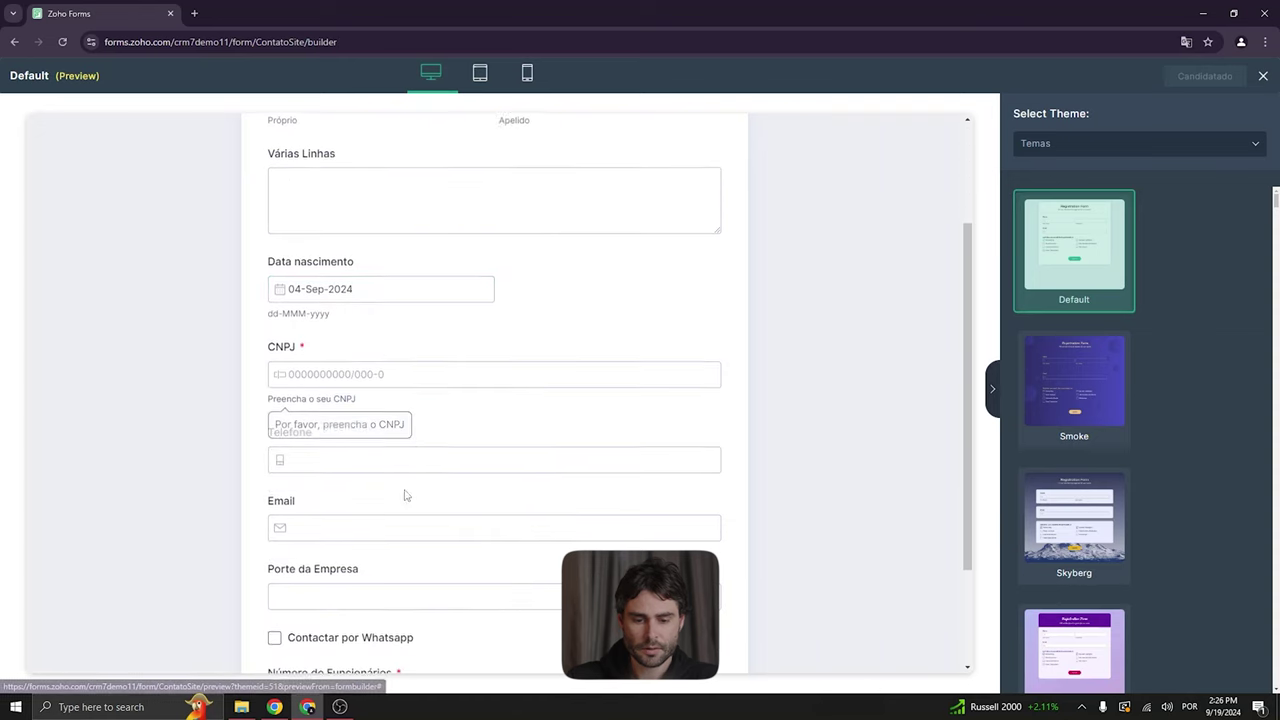
scroll(381, 457, down, 2)
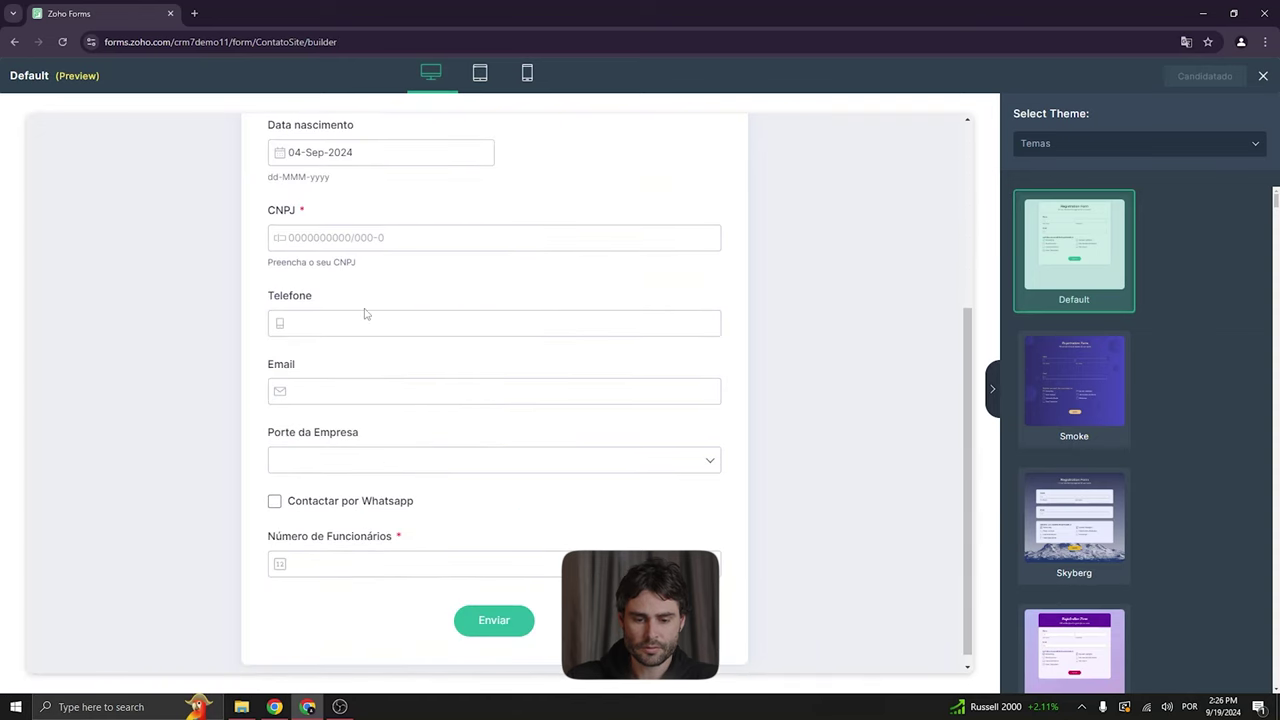
click(431, 455)
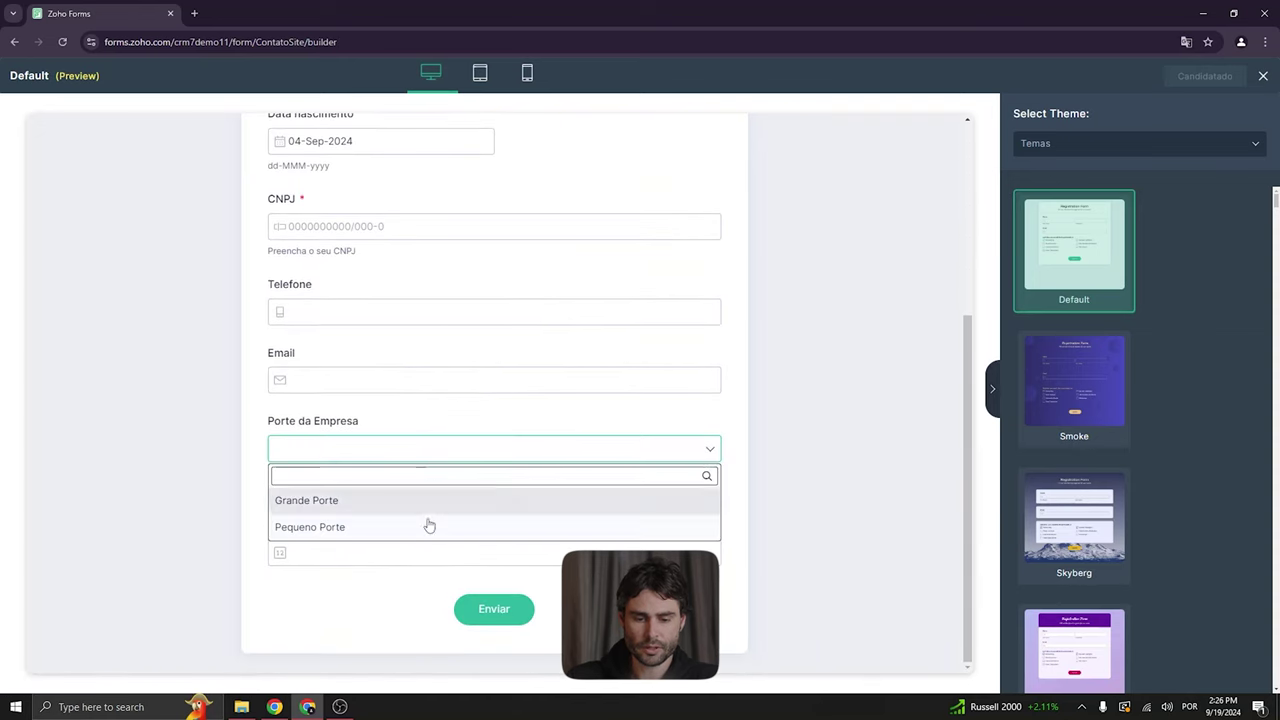
click(427, 530)
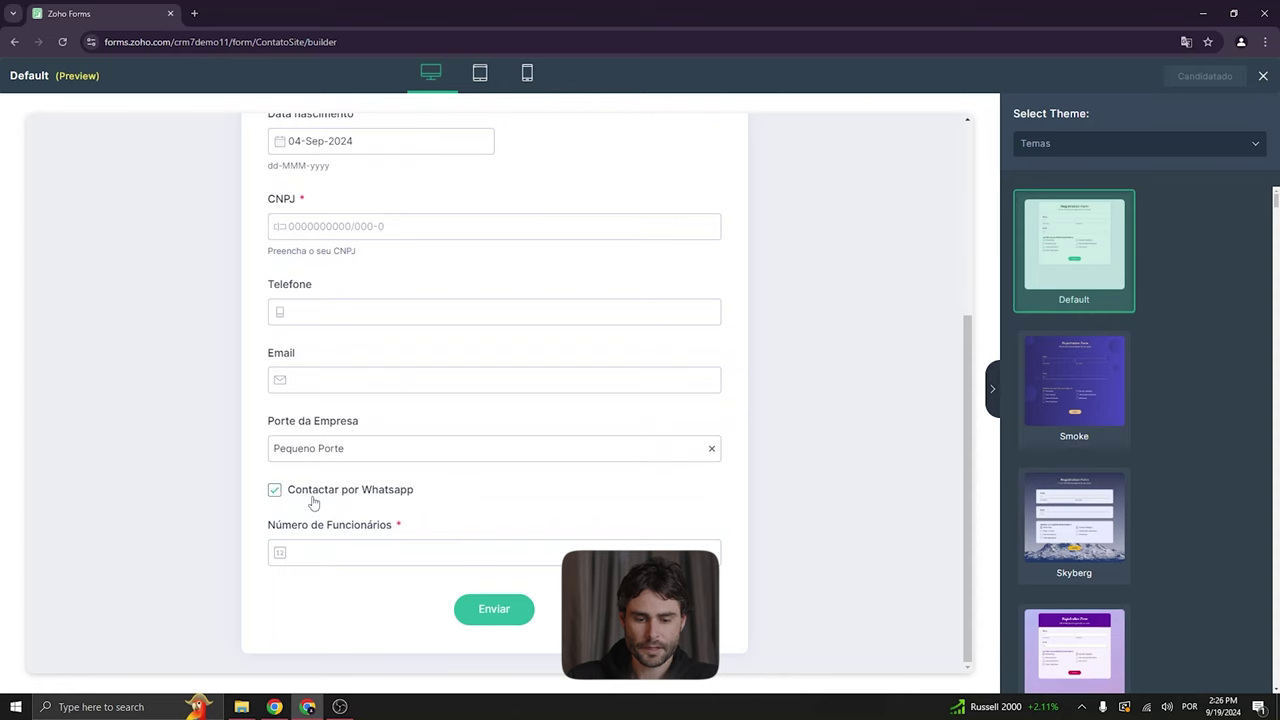
click(333, 553)
text(32)
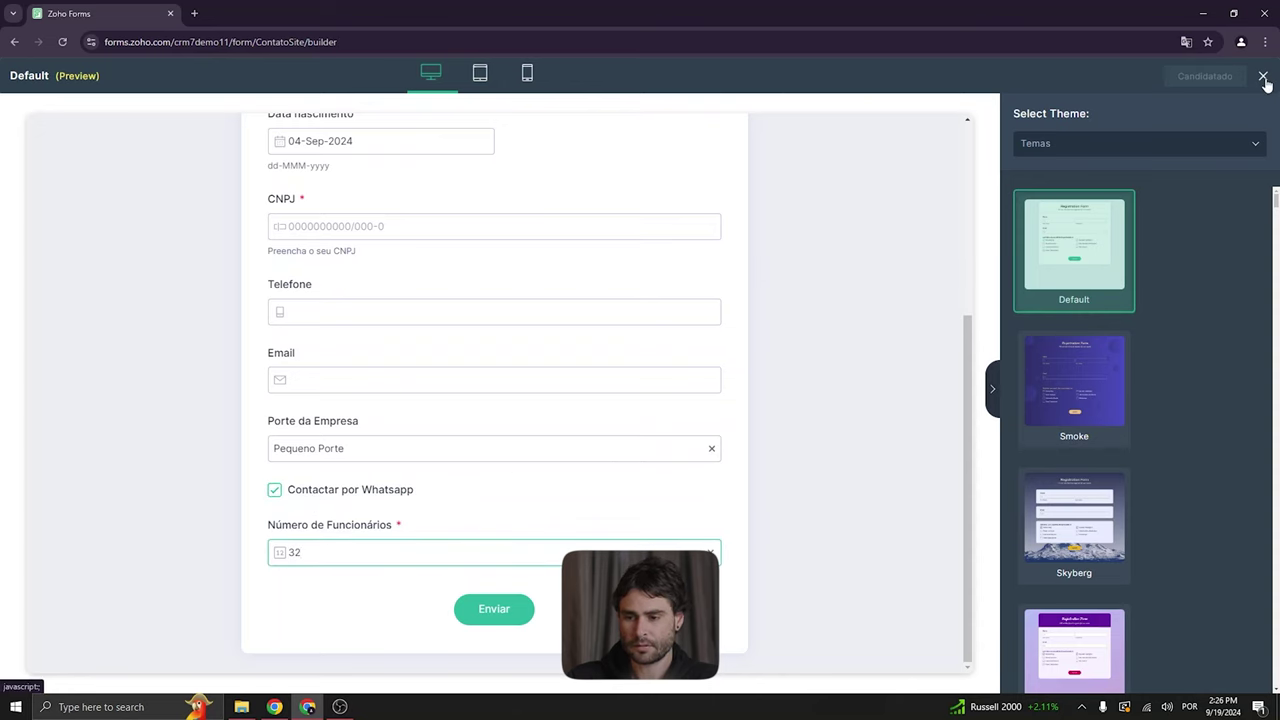
click(1263, 76)
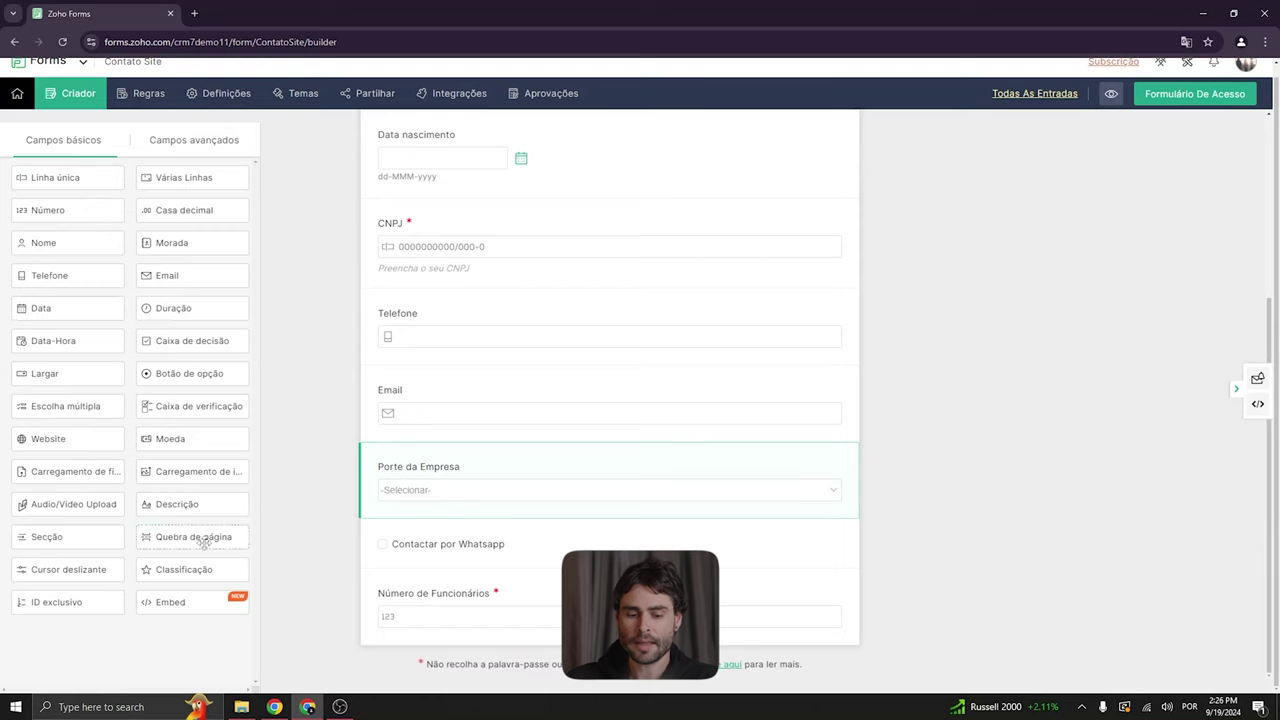
Drop a Quebra de página after Número de Funcionários, creating an empty Página 2
drag(203, 541, 518, 632)
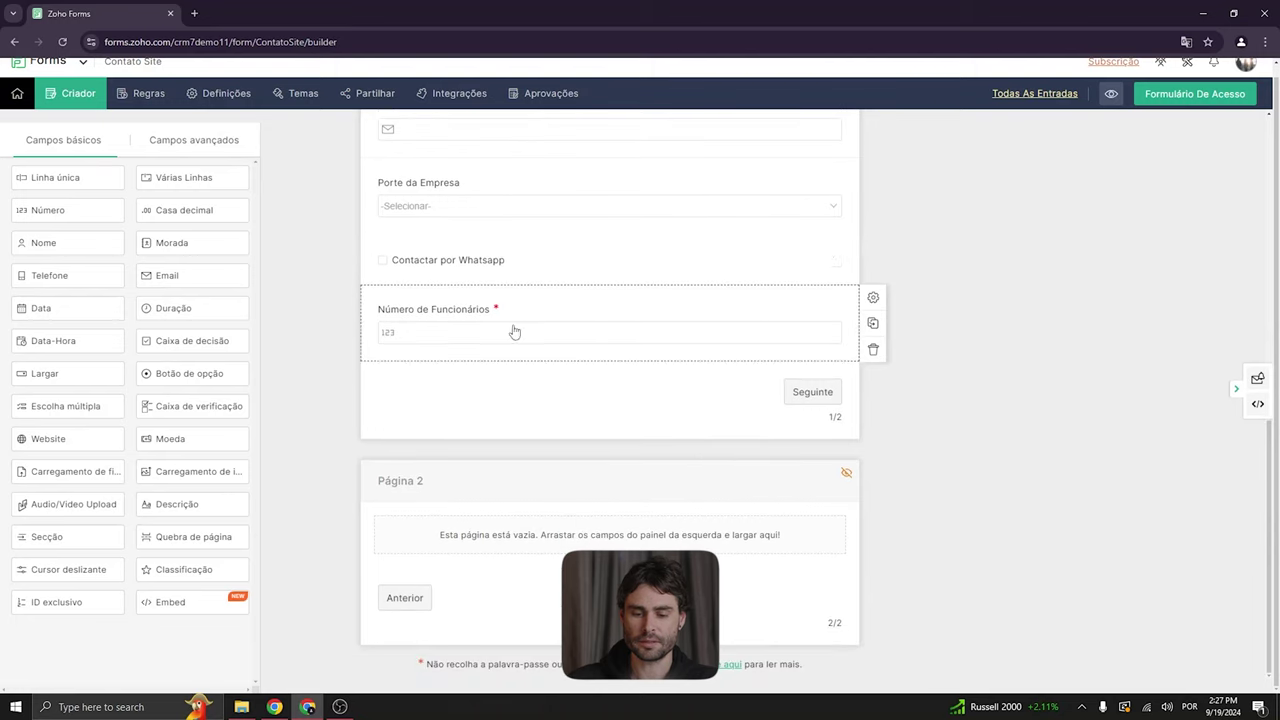
Put a Caixa de verificação field with three default choices on Página 2
scroll(545, 300, up, 10)
scroll(495, 480, down, 10)
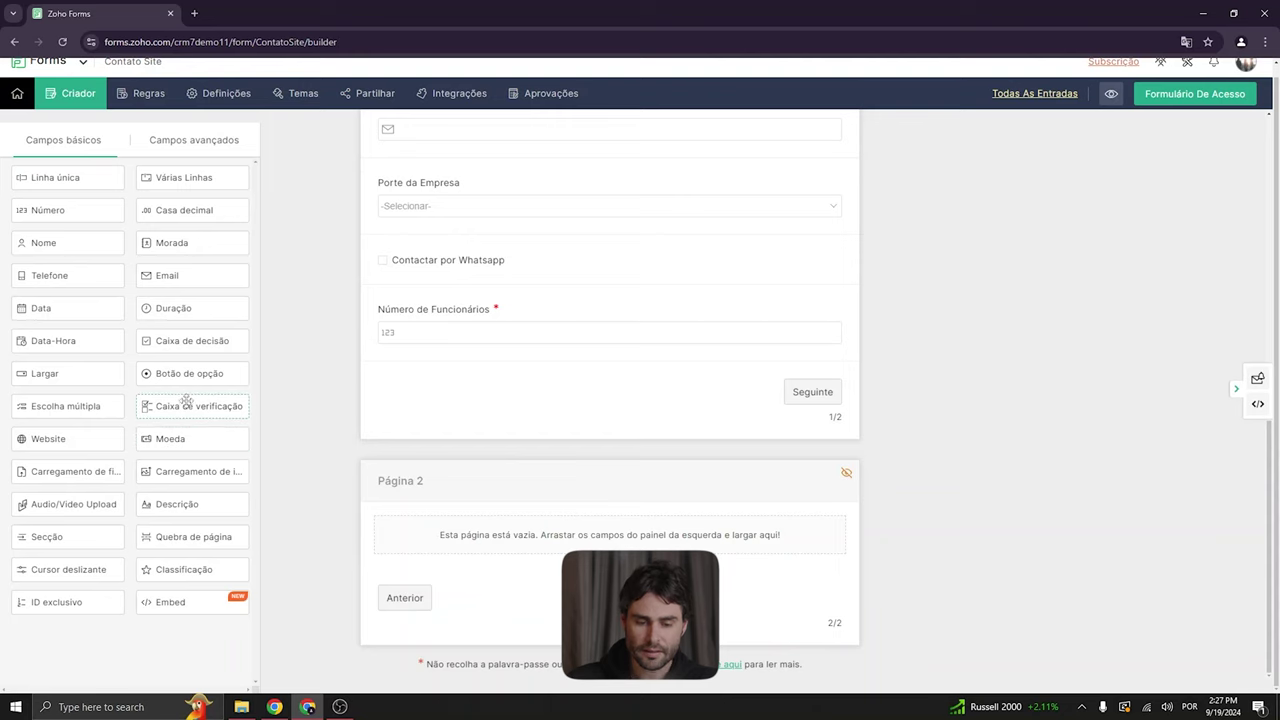
drag(185, 394, 480, 543)
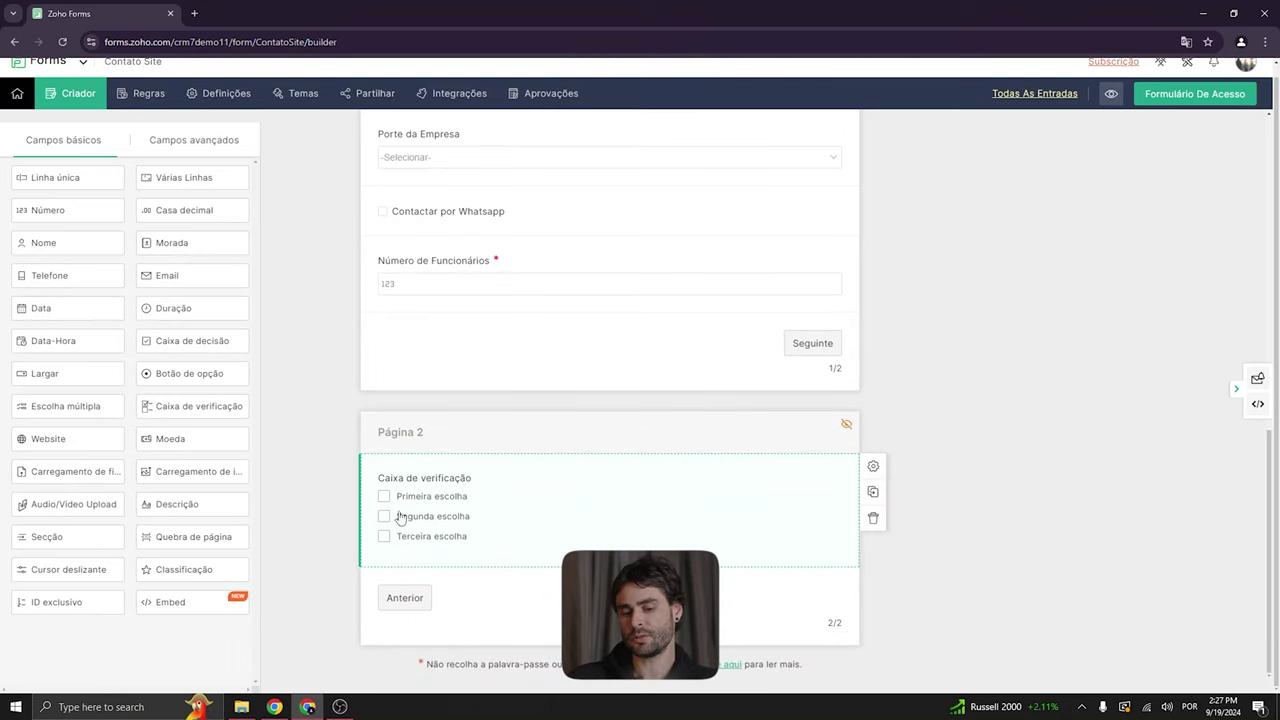
click(1111, 93)
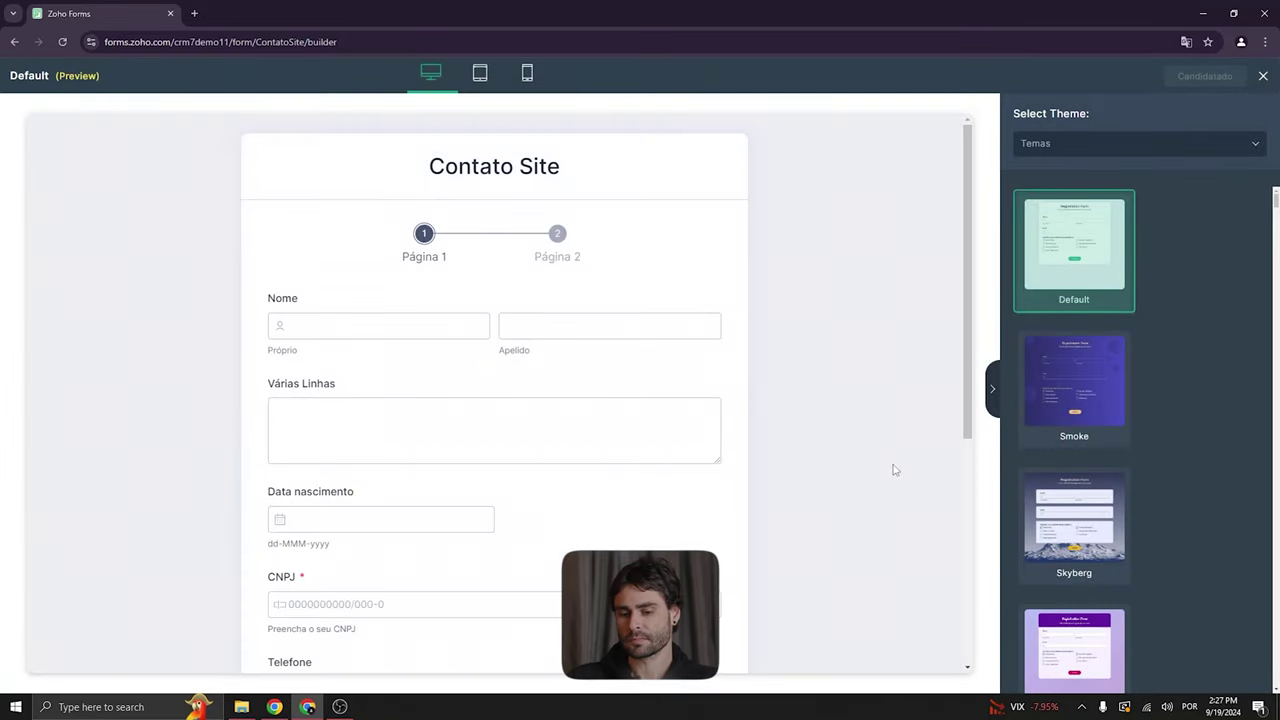
Preview the form, go to Página 2, tick Primeira and Segunda escolha, then exit the preview
scroll(894, 468, down, 1)
right_click(894, 465)
scroll(633, 354, up, 1)
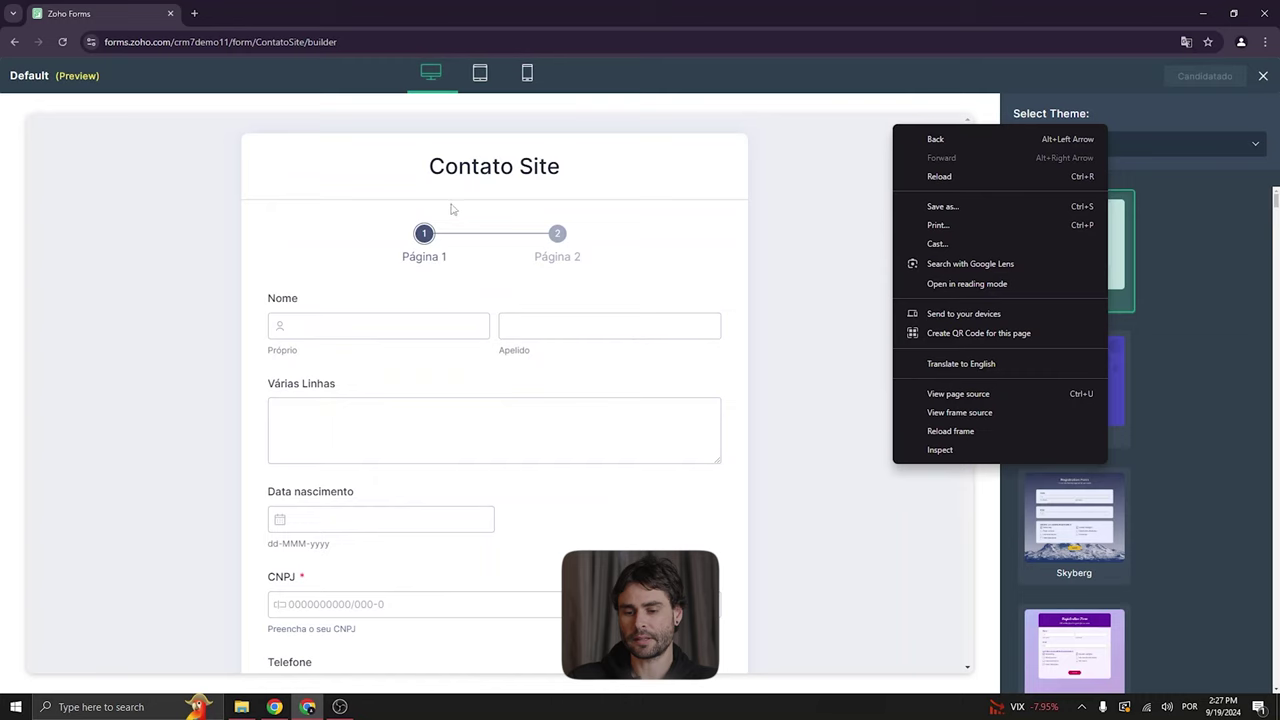
click(460, 251)
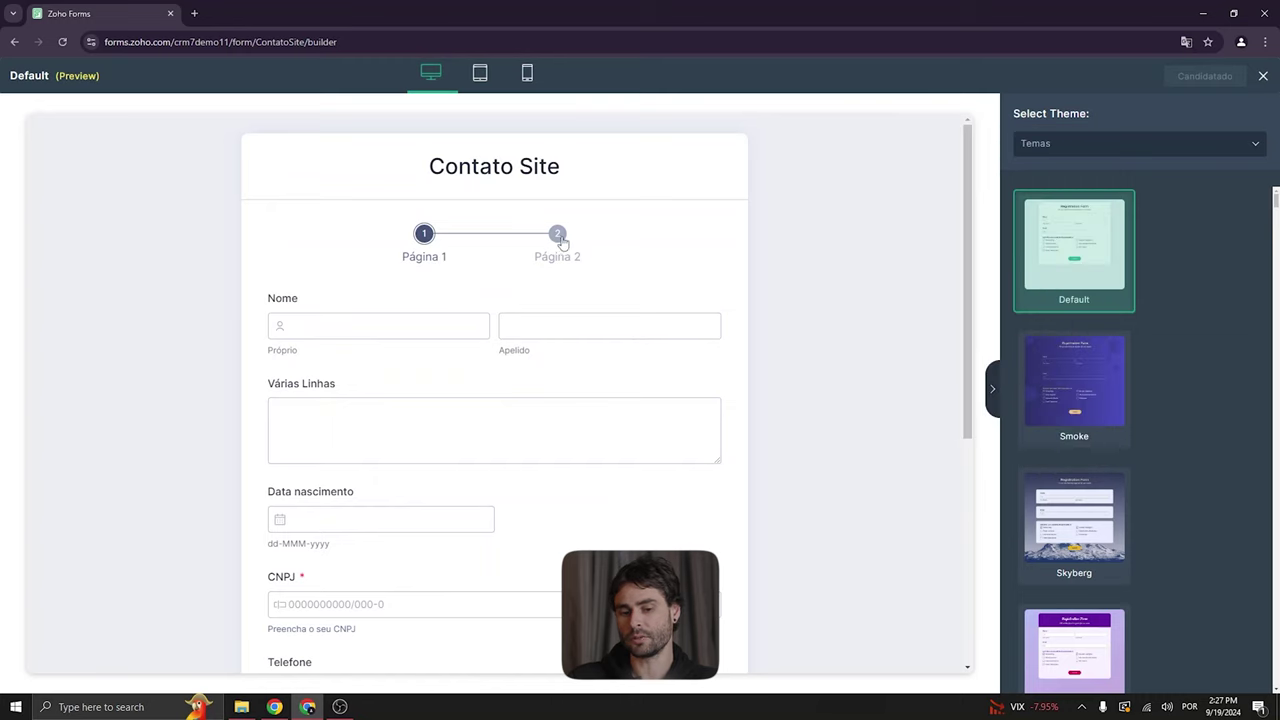
scroll(440, 653, down, 5)
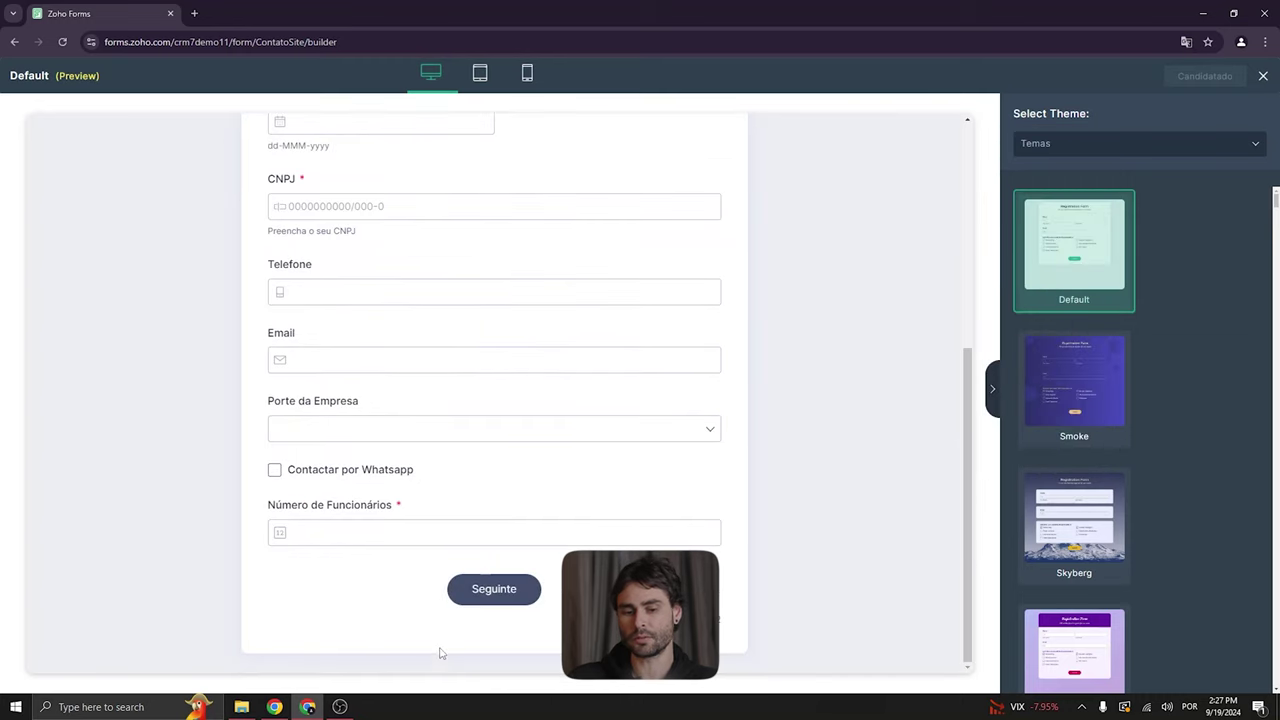
click(495, 598)
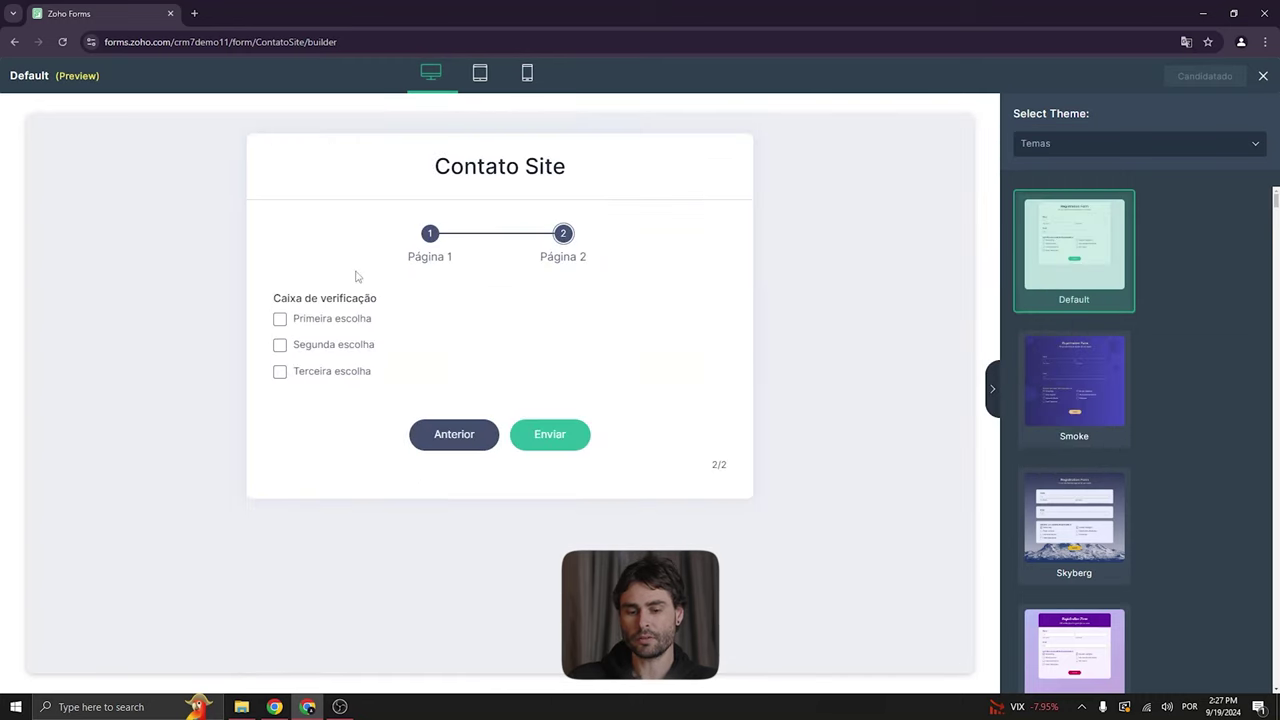
click(357, 322)
click(346, 347)
click(1263, 75)
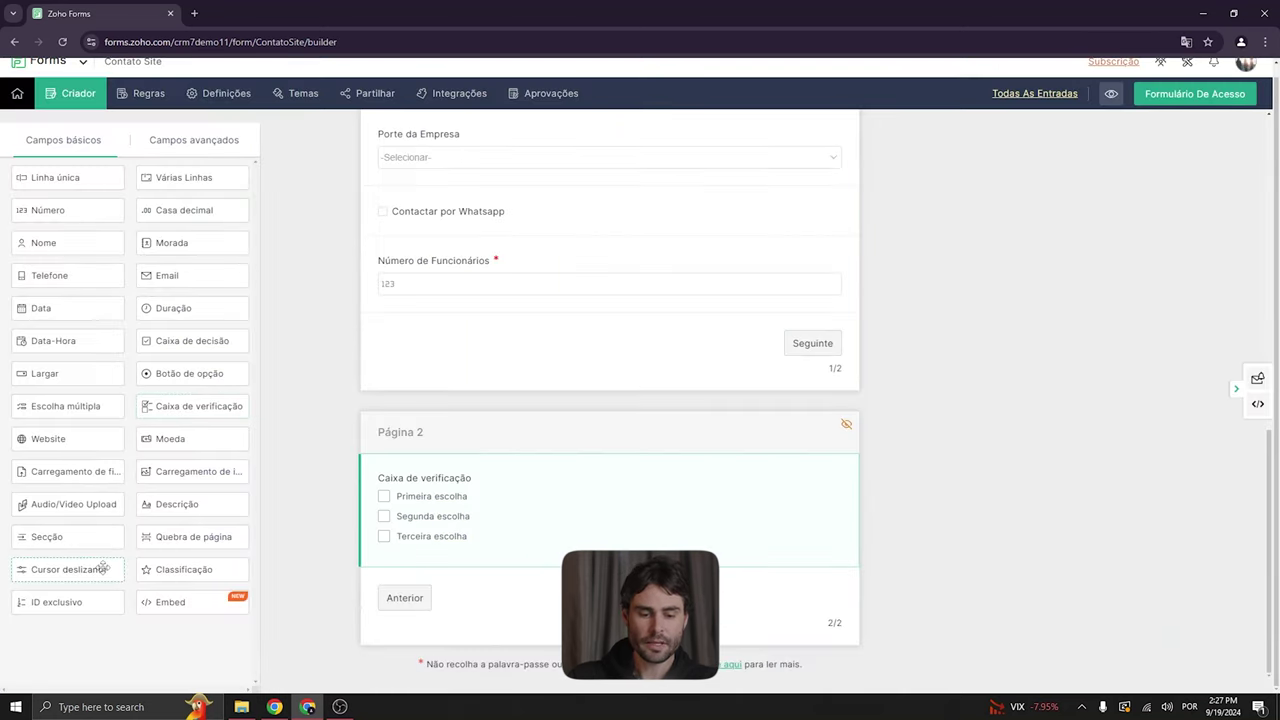
Add a Cursor deslizante slider to Página 2 labelled Número de Funcionarios
drag(103, 568, 451, 597)
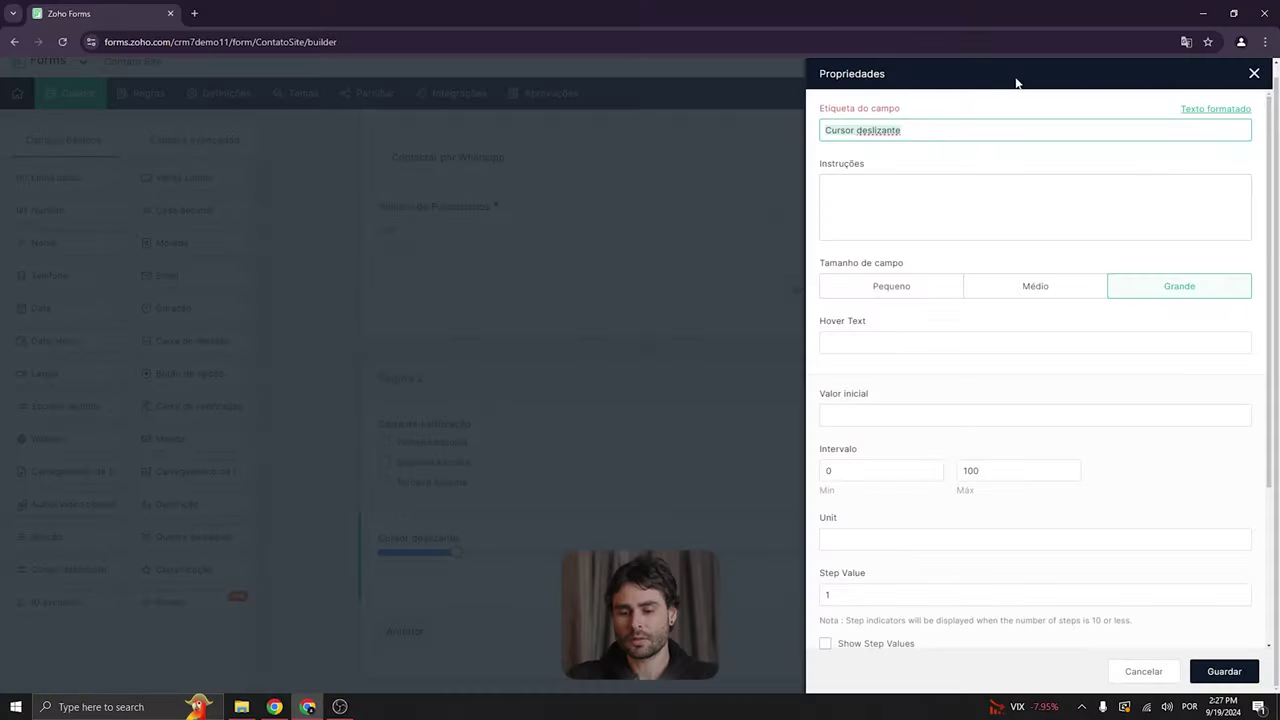
text(Número de Funcionarios)
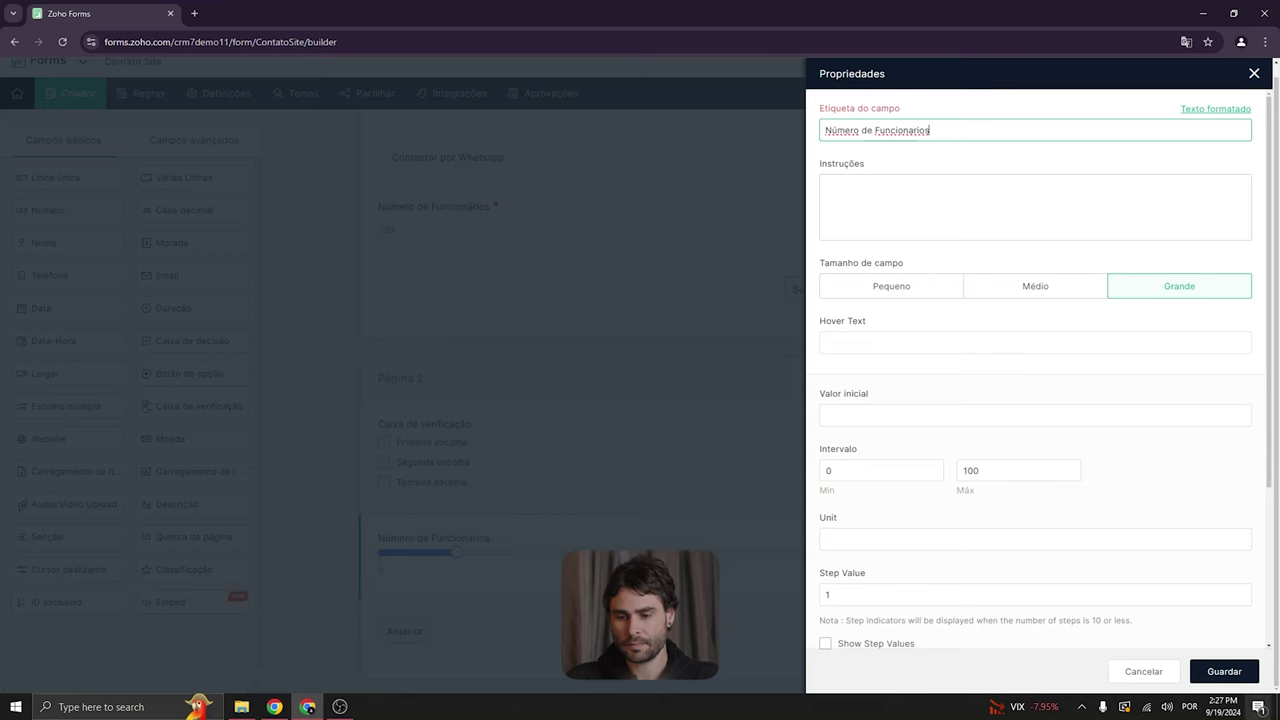
click(1238, 680)
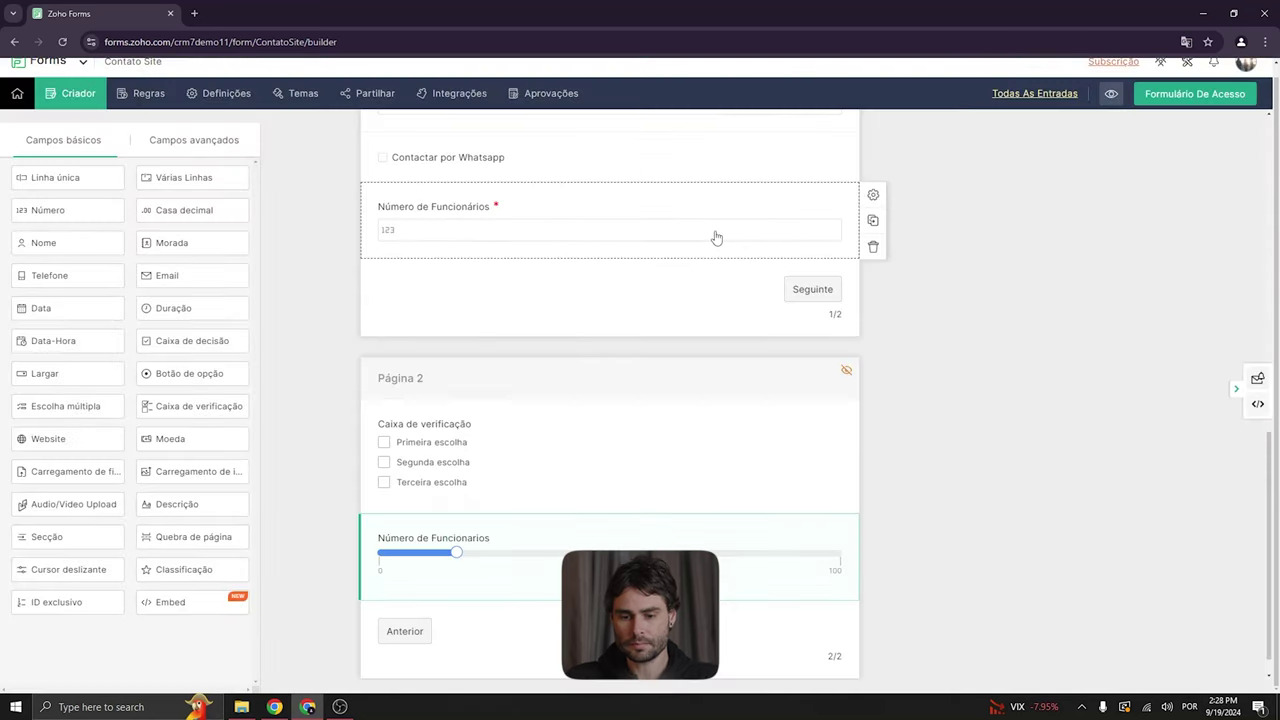
Delete the old page-one Número de Funcionários number field
click(716, 237)
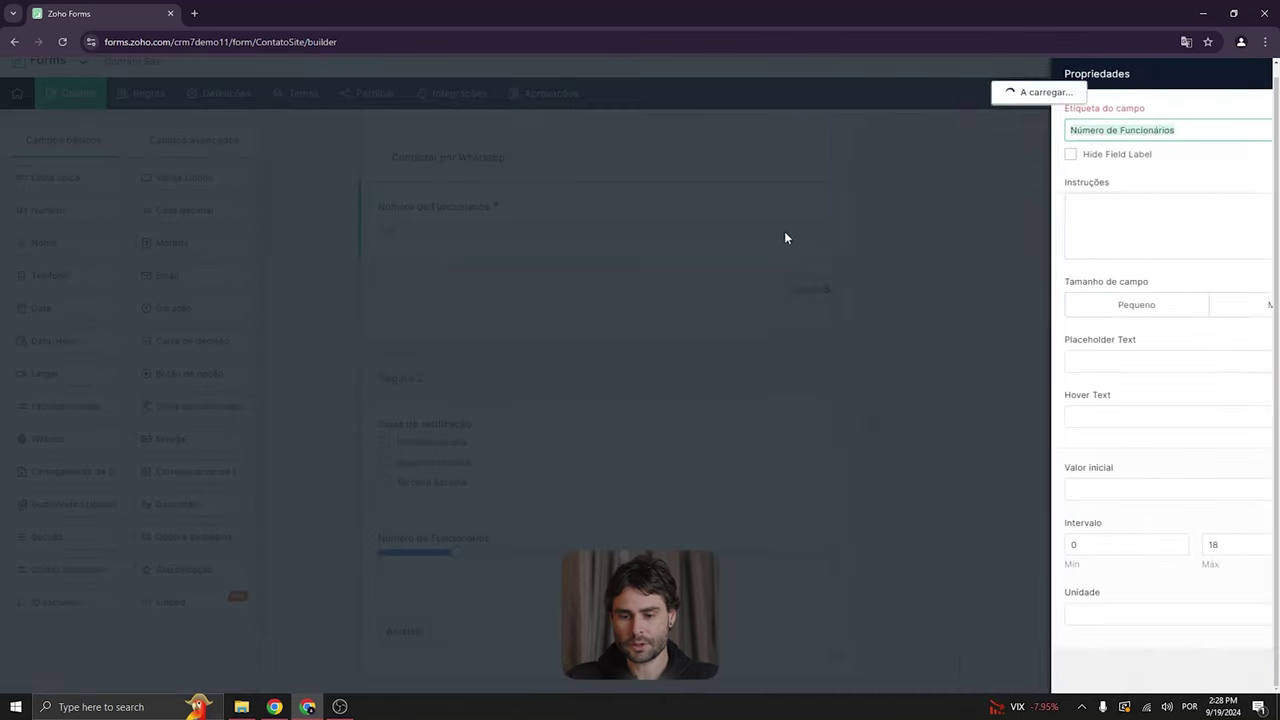
click(799, 295)
mouse_move(791, 243)
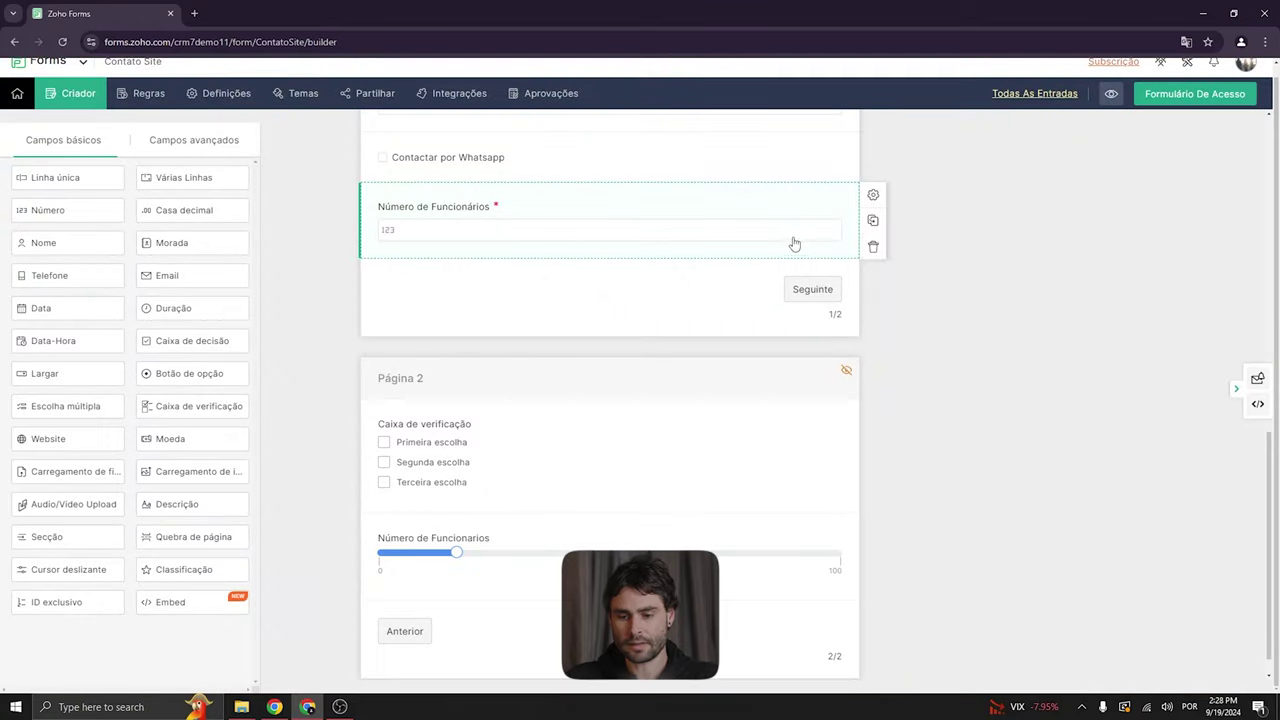
click(873, 252)
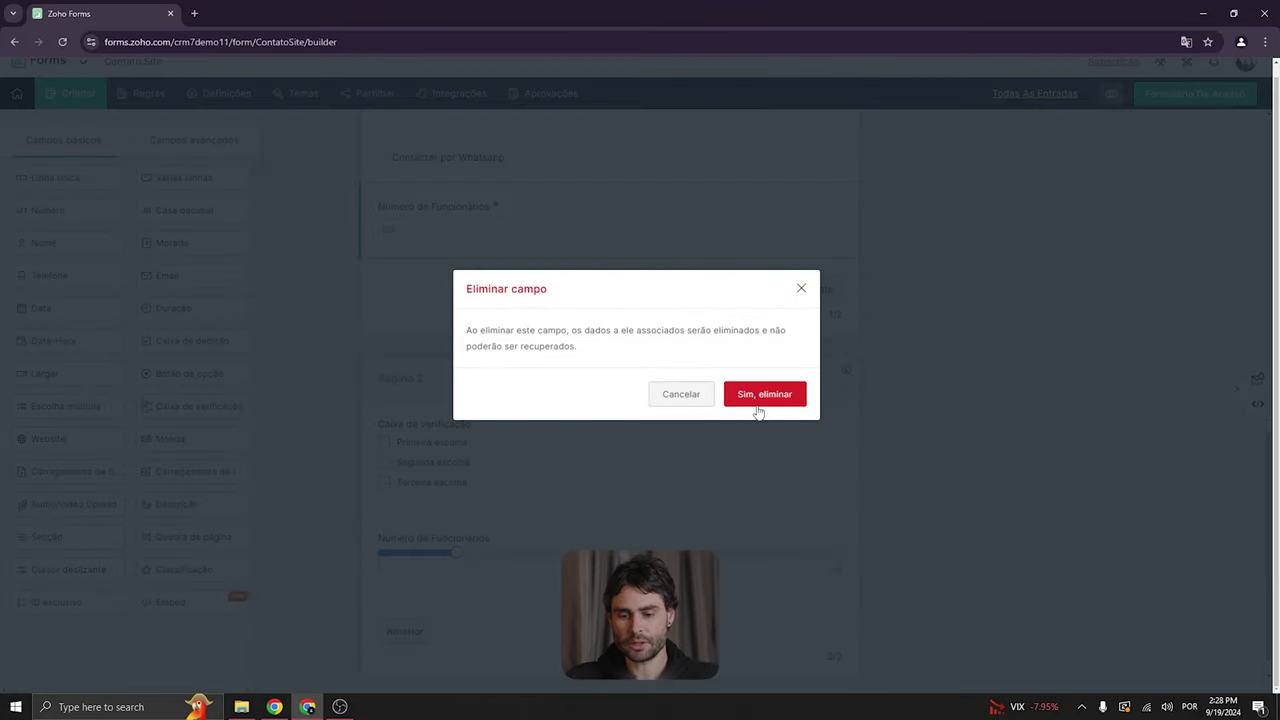
click(758, 404)
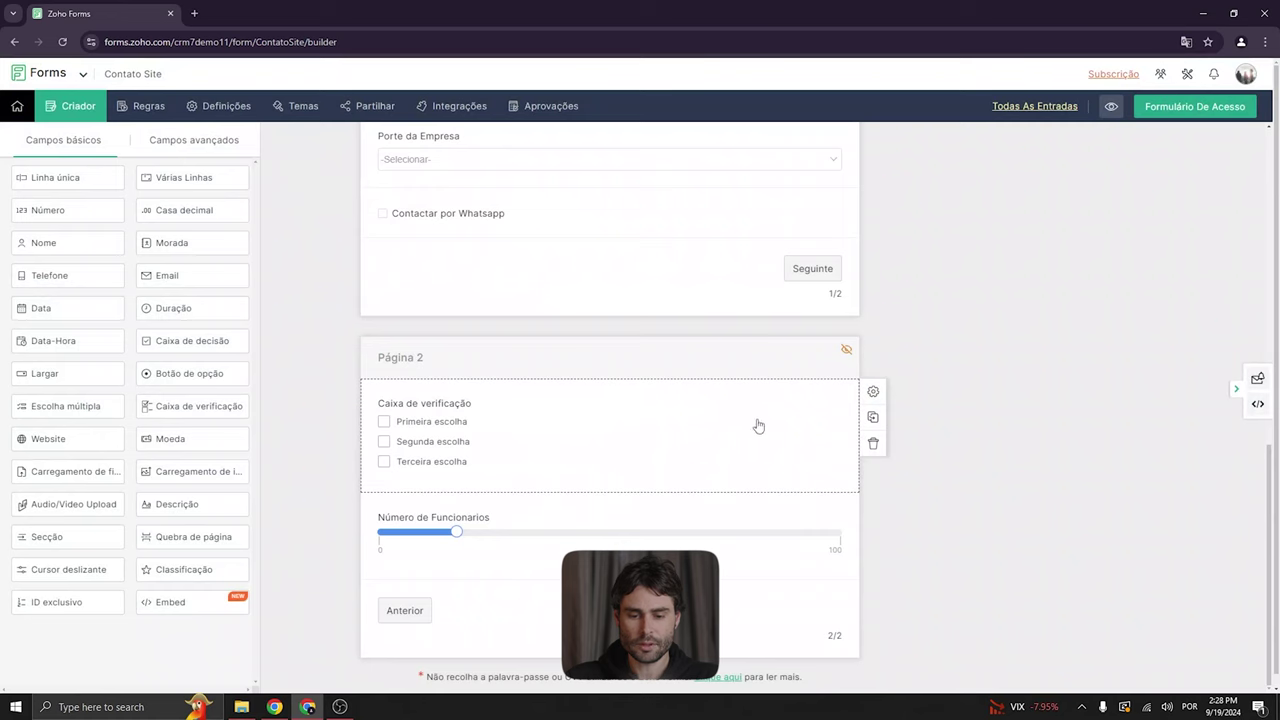
Reposition the Caixa de verificação checkbox field within the Página 2 layout
drag(768, 426, 769, 529)
scroll(666, 325, up, 3)
drag(661, 299, 669, 257)
scroll(669, 251, up, 2)
scroll(669, 483, down, 6)
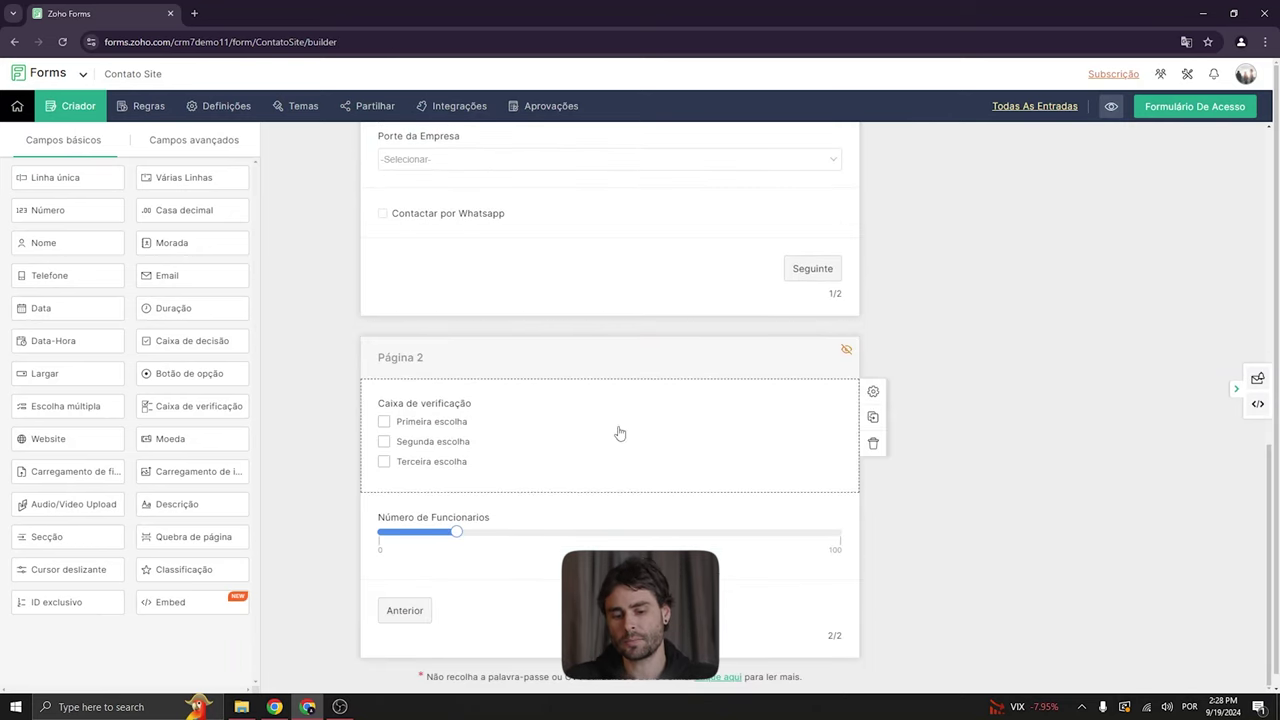
scroll(150, 520, down, 1)
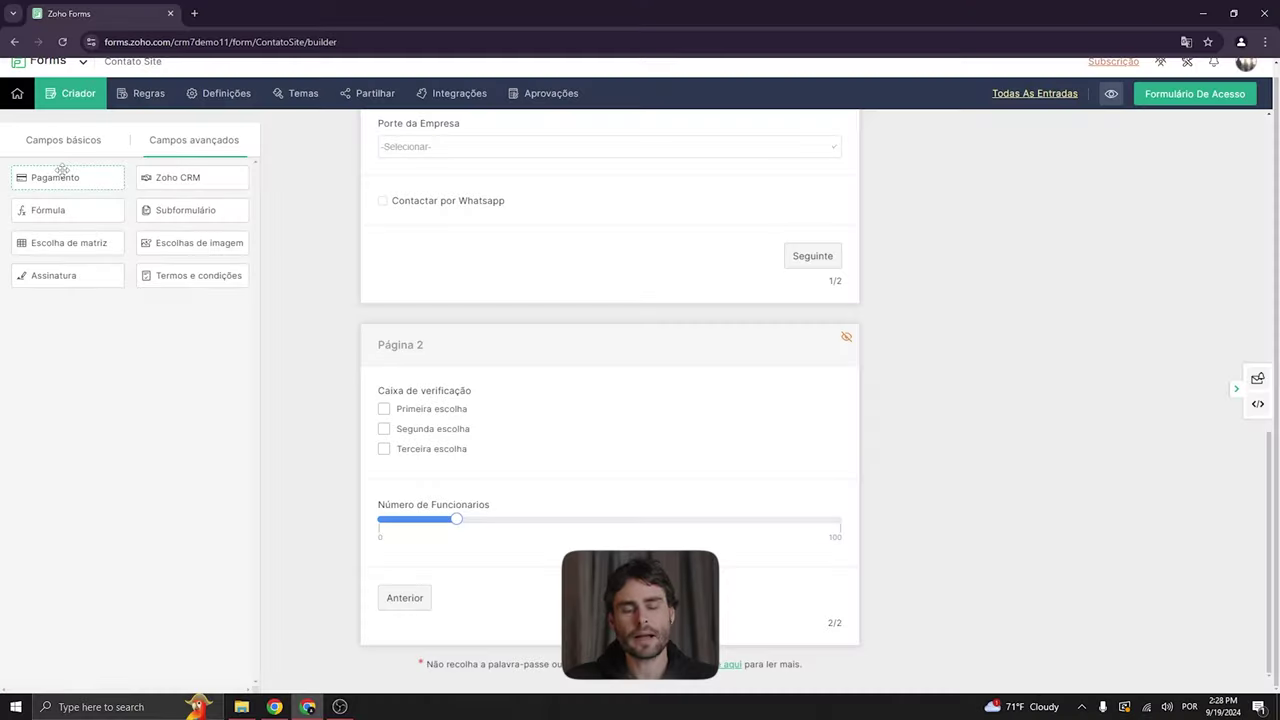
drag(62, 177, 496, 600)
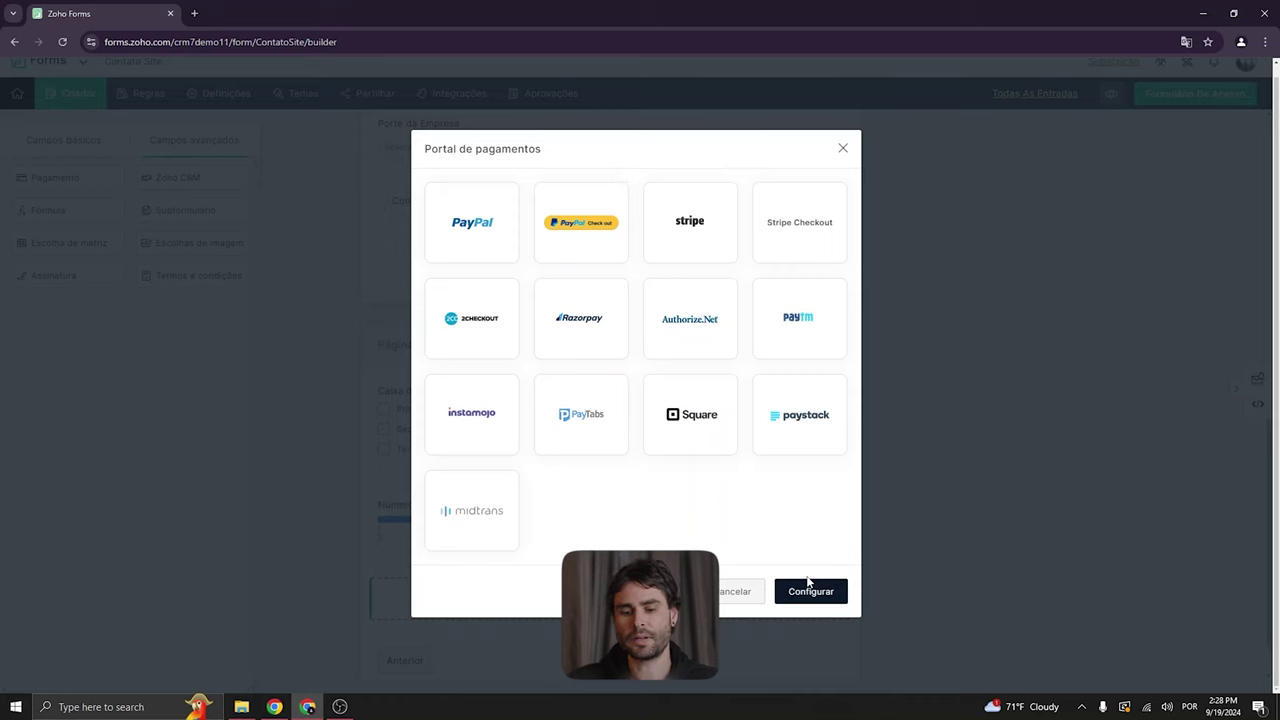
click(491, 231)
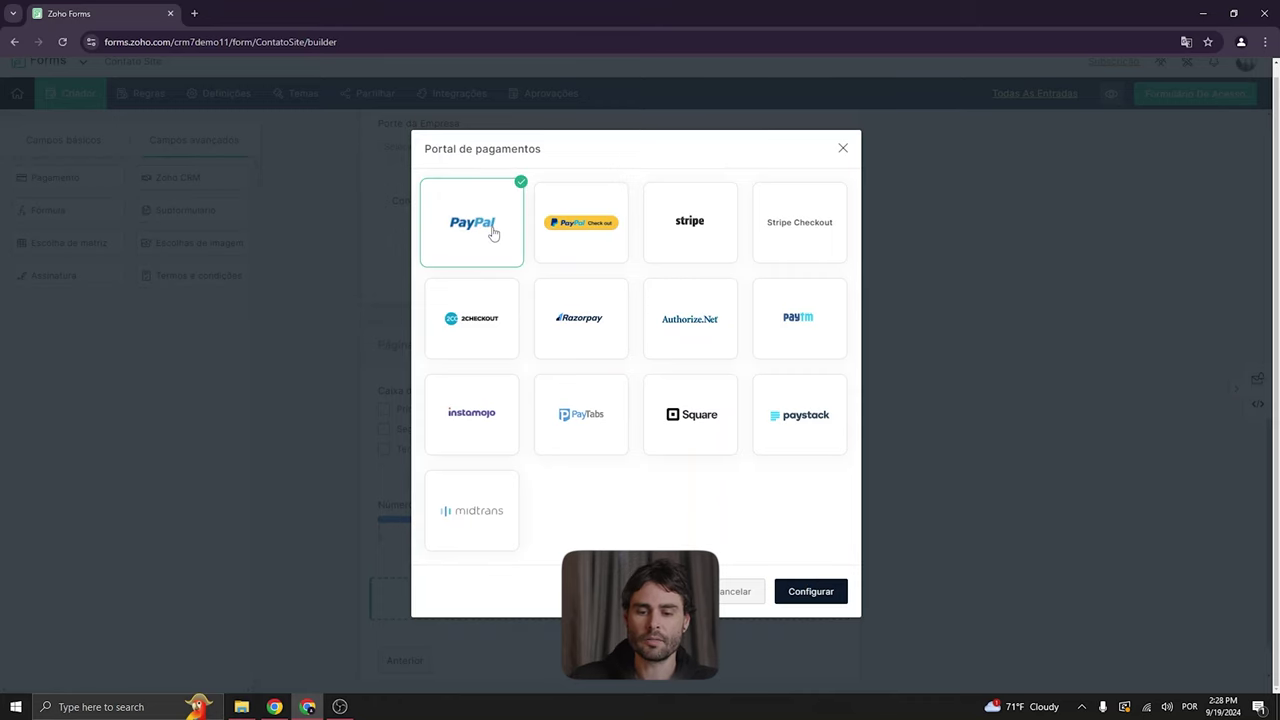
click(843, 152)
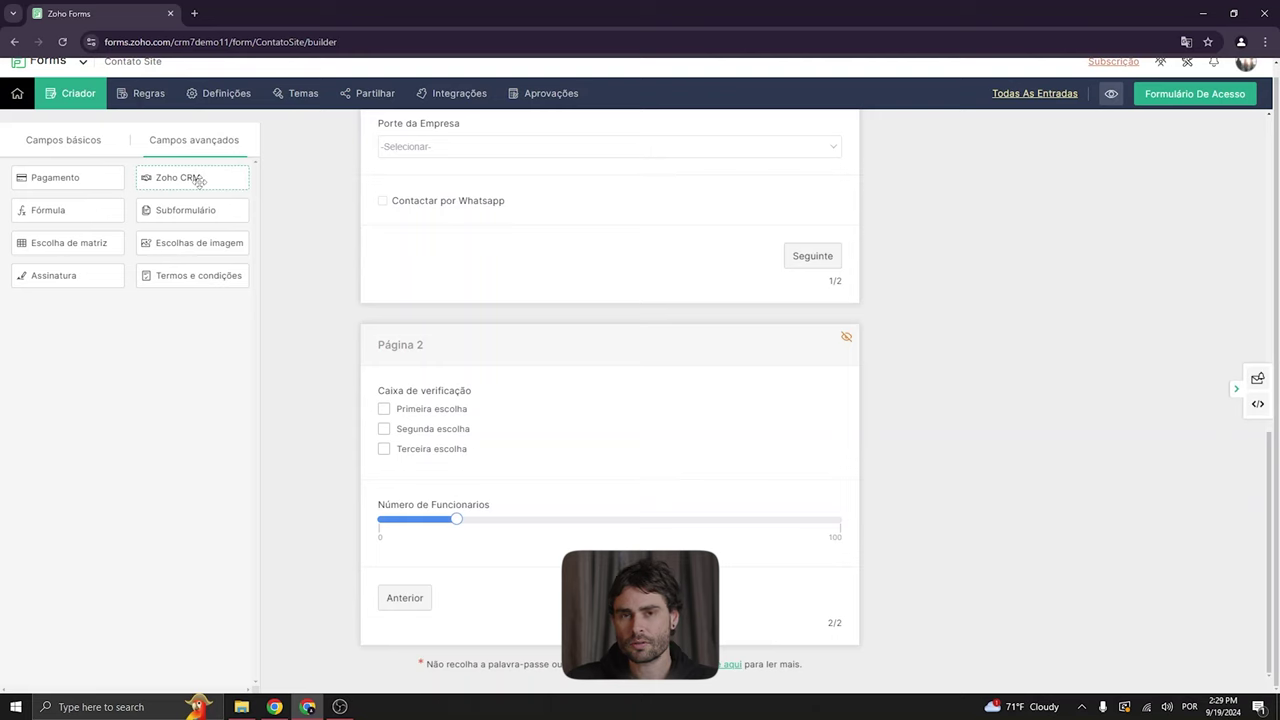
drag(83, 209, 487, 593)
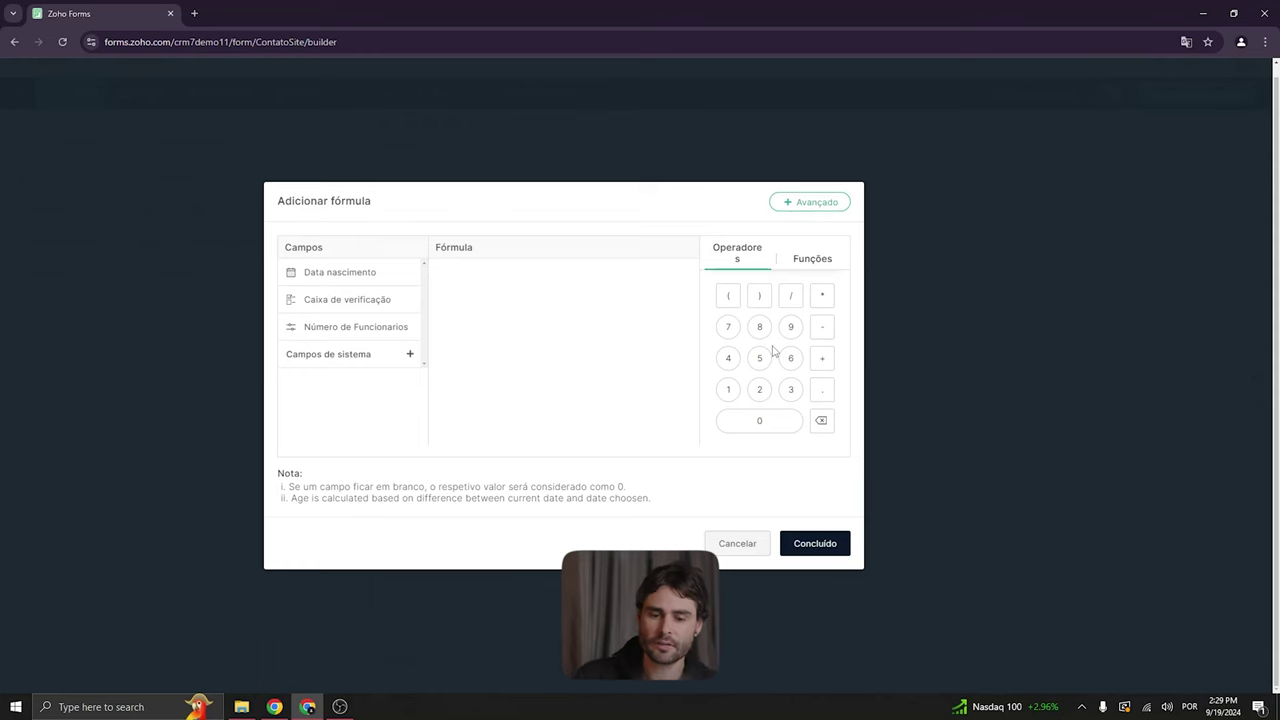
click(737, 542)
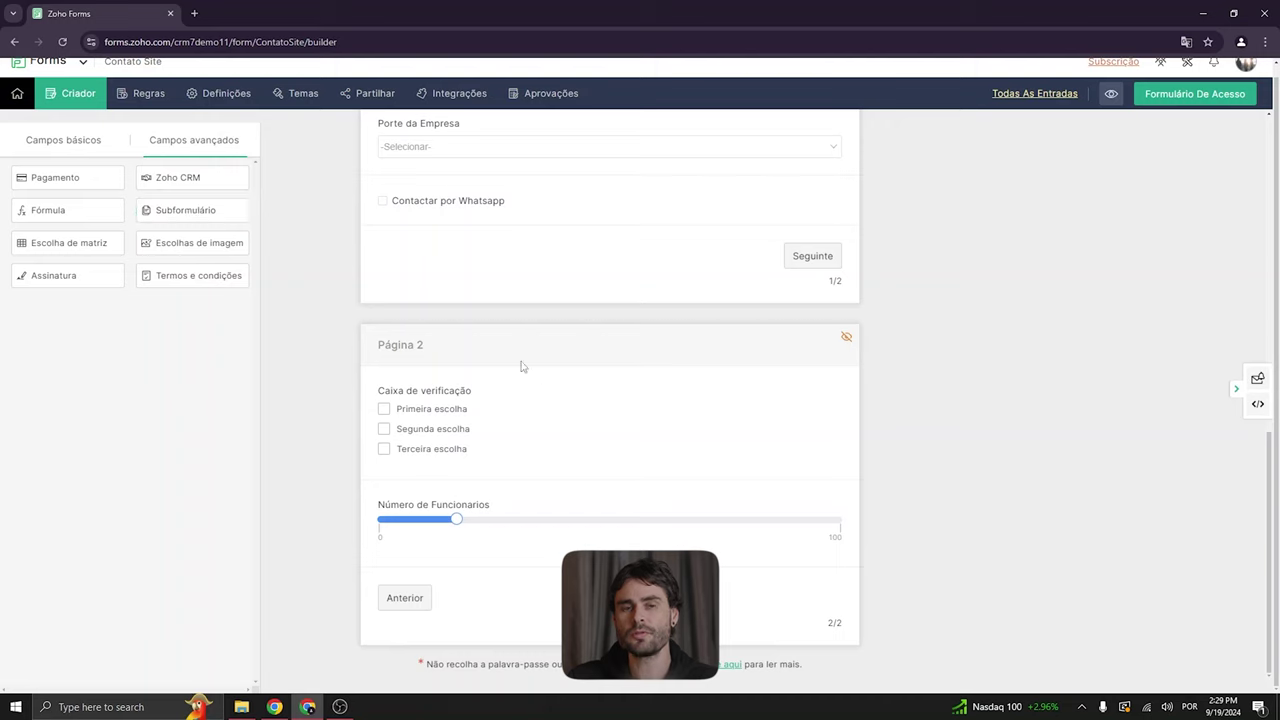
Drop a Subformulário onto Página 2 below the Número de Funcionarios slider
drag(203, 212, 488, 578)
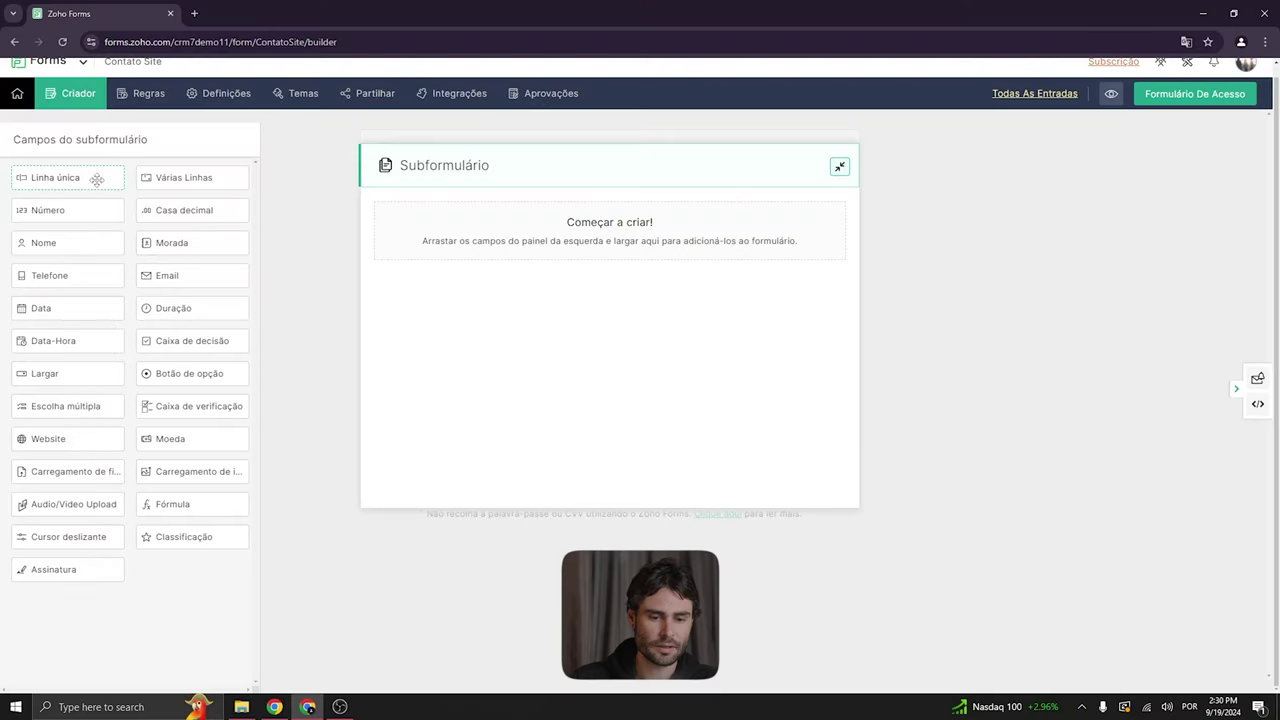
Add a Linha única field to the subform and label it Nome
drag(97, 179, 465, 246)
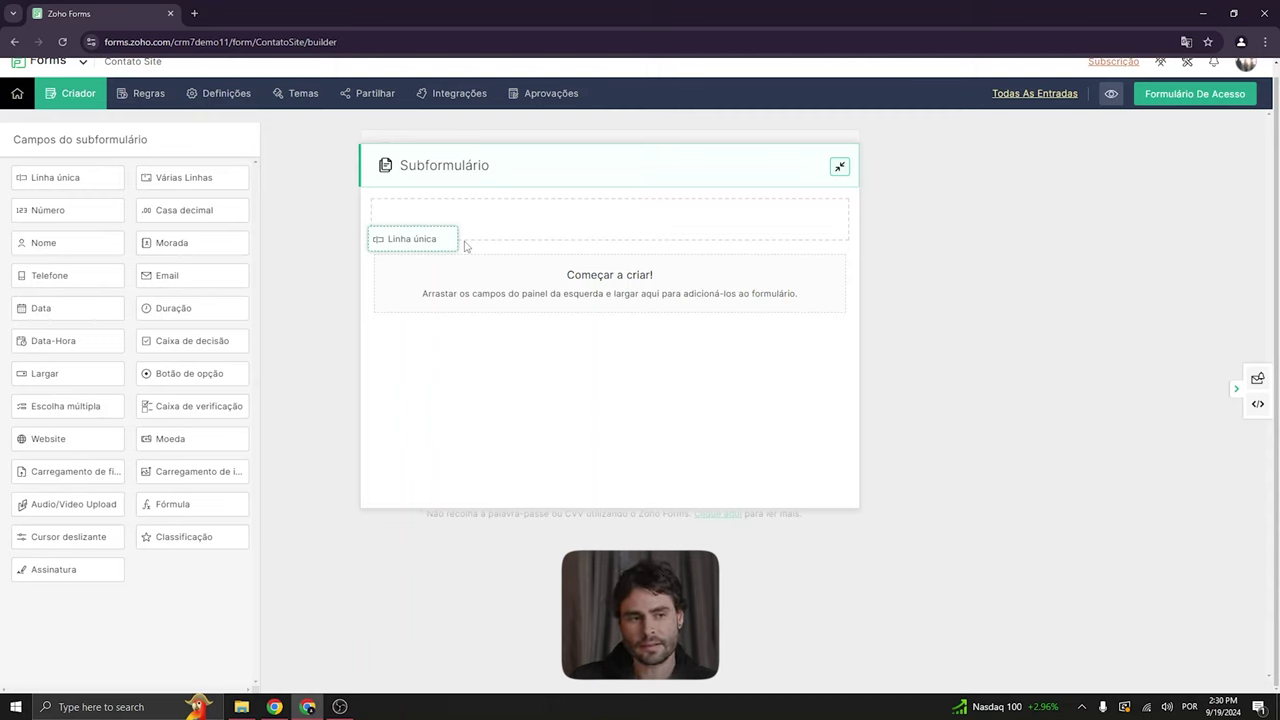
drag(466, 246, 474, 240)
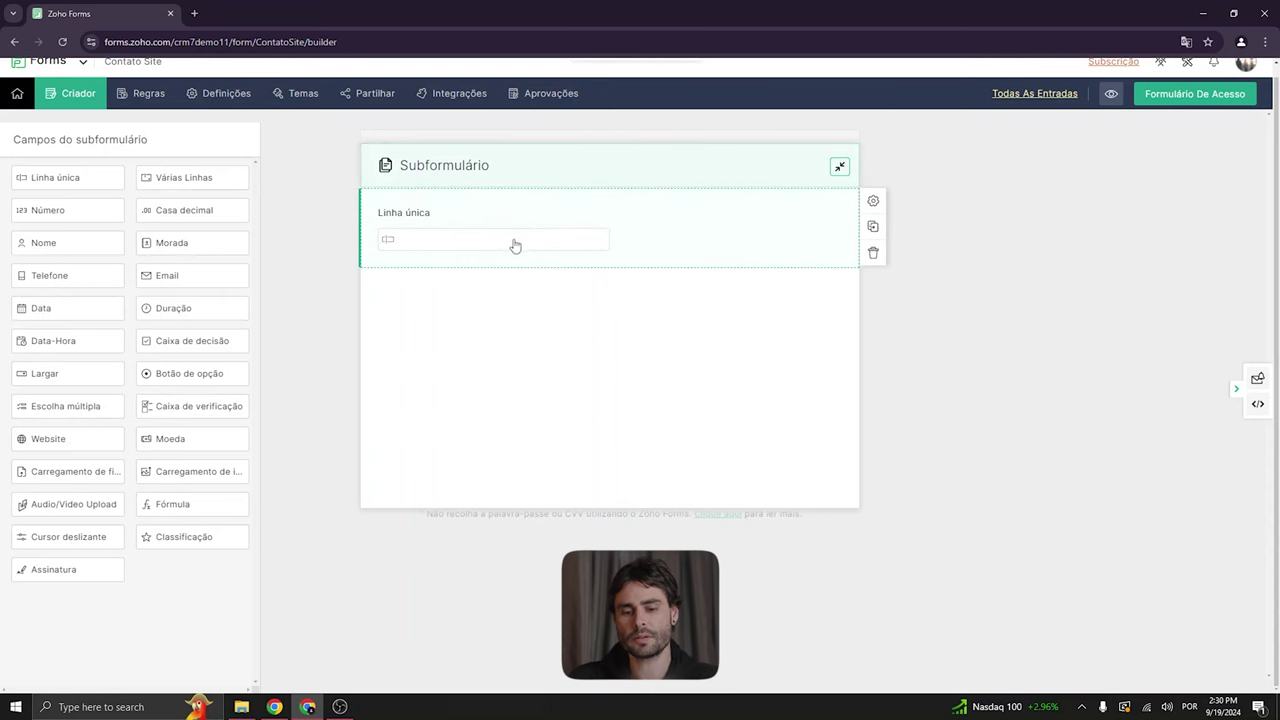
click(517, 240)
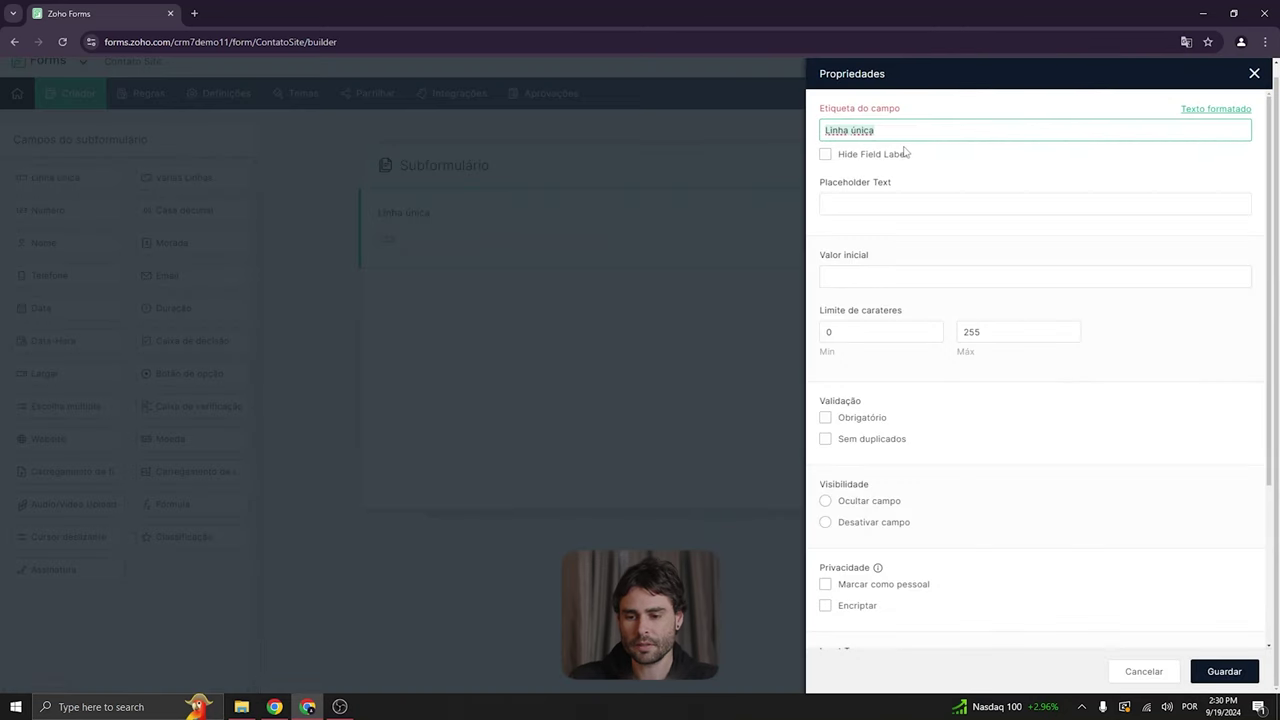
text(Nome)
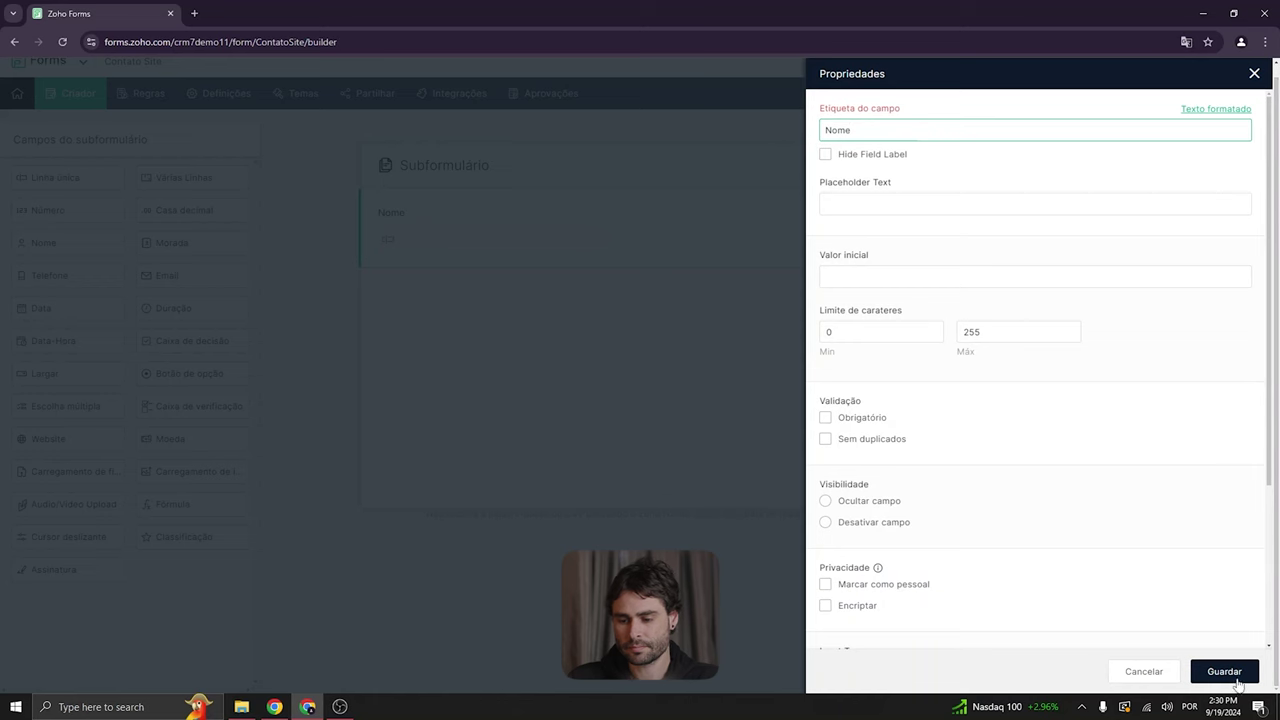
click(1224, 671)
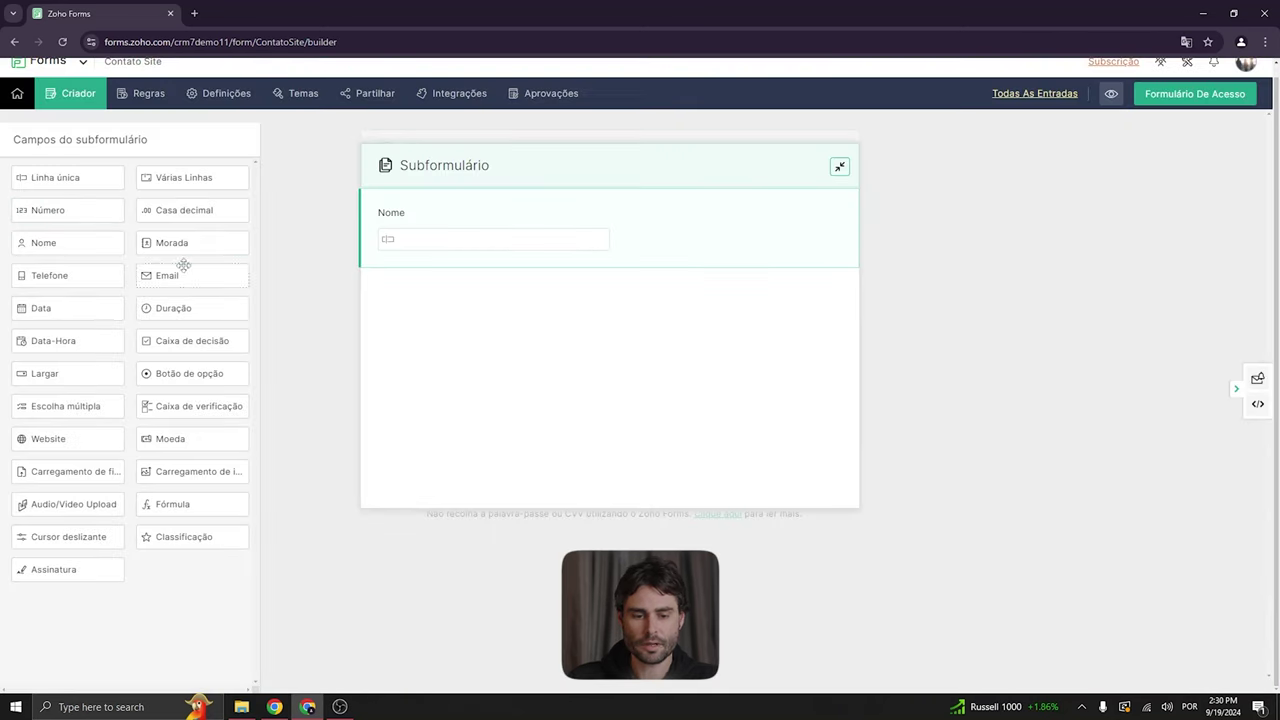
Add a dropdown below Nome and enter its first choices, Financeiro and Diretor
drag(83, 377, 477, 323)
mouse_move(853, 292)
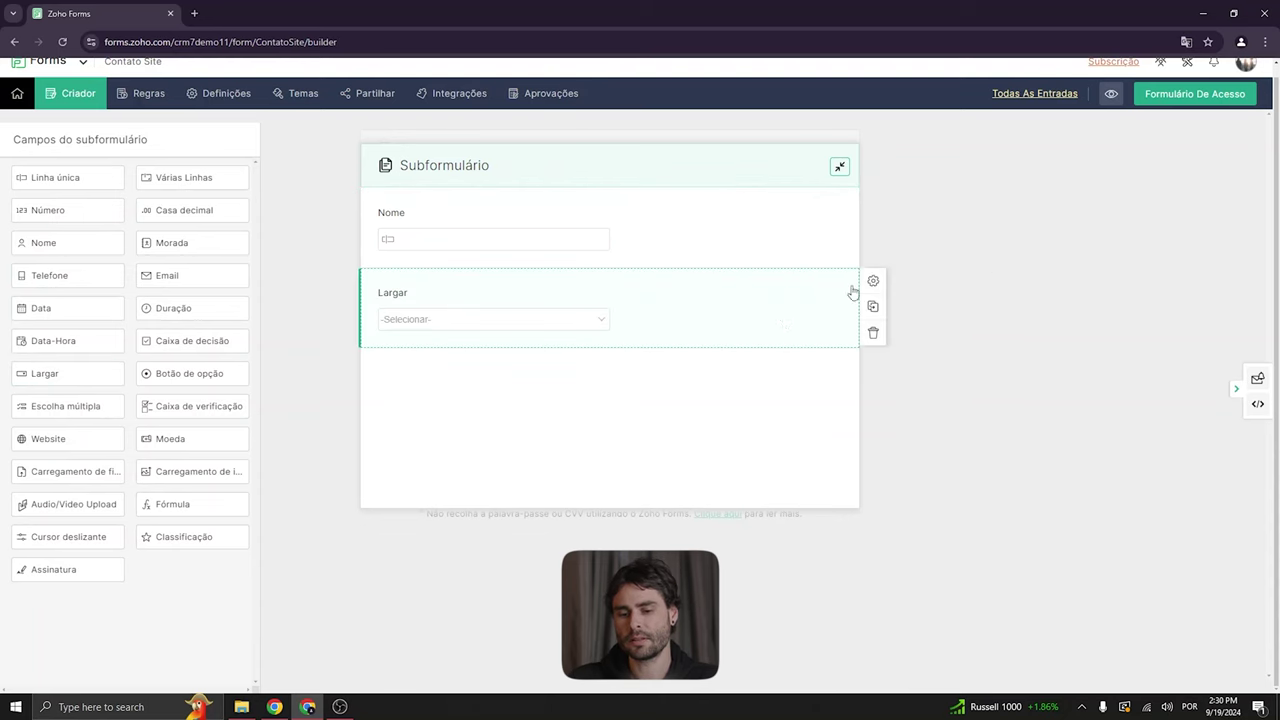
click(785, 320)
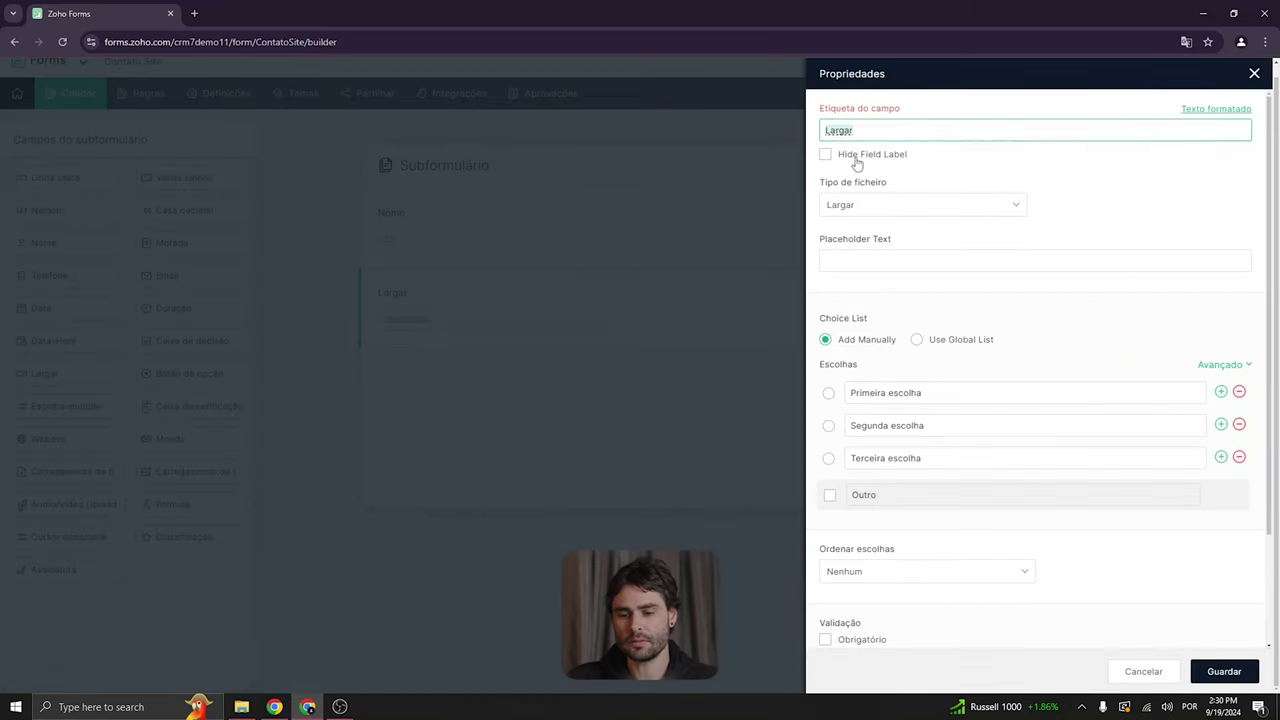
text(Car)
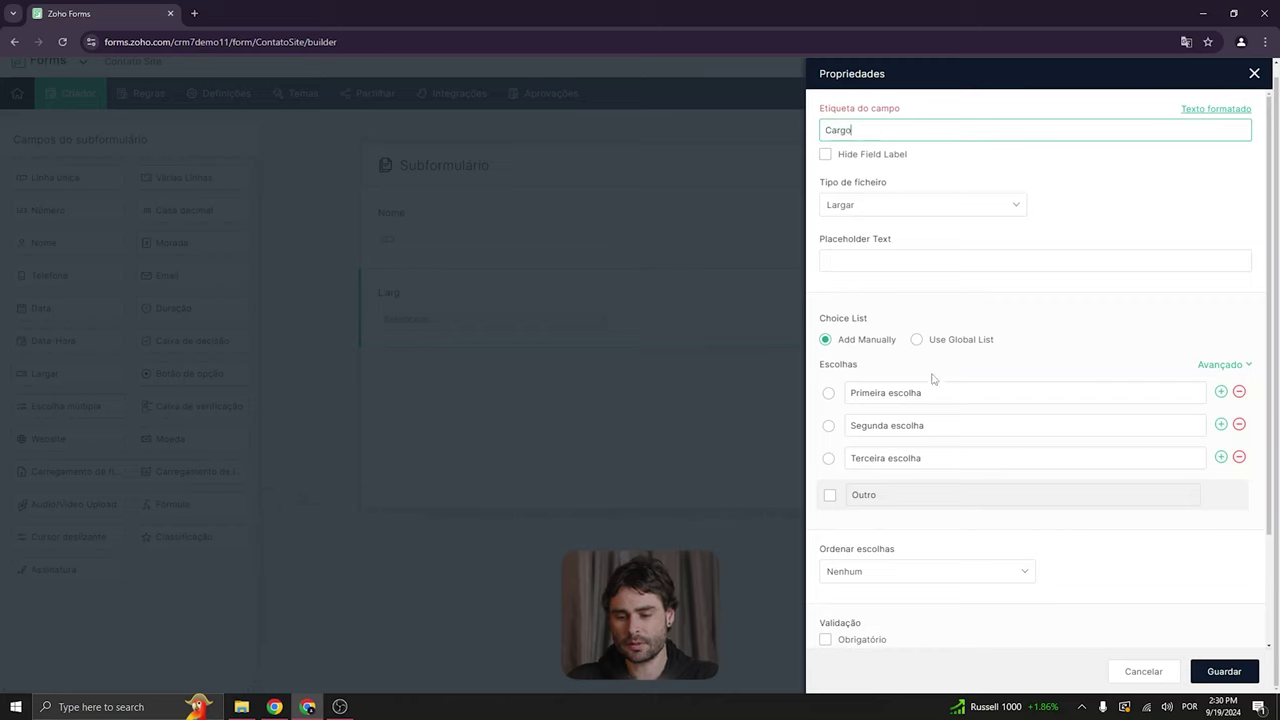
click(975, 391)
text(Financeiro)
key(Tab)
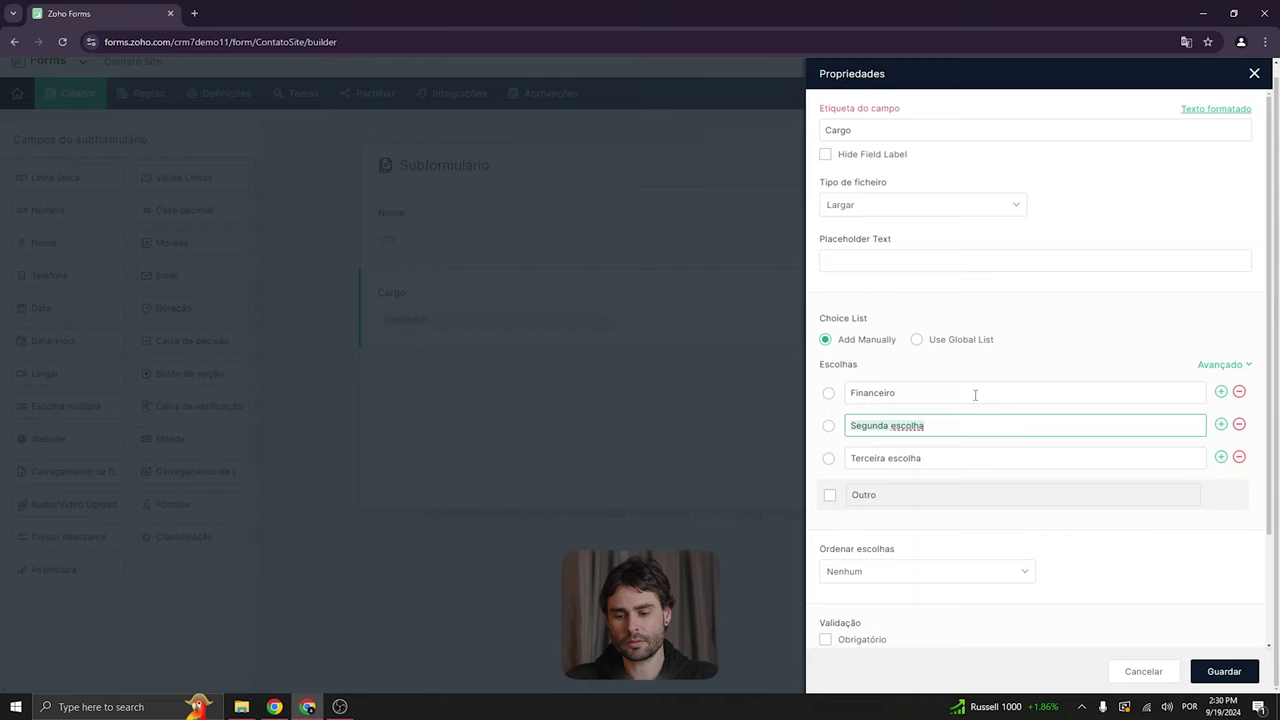
text(Diretor)
key(Tab)
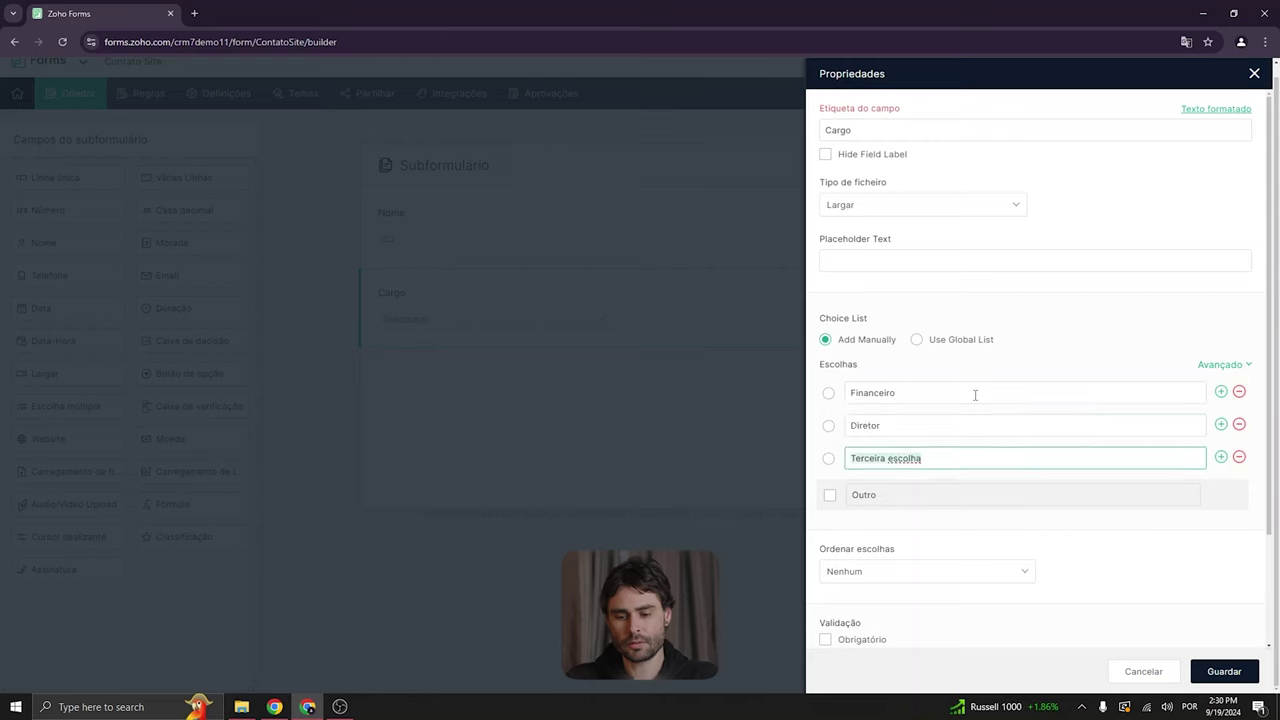
text(R)
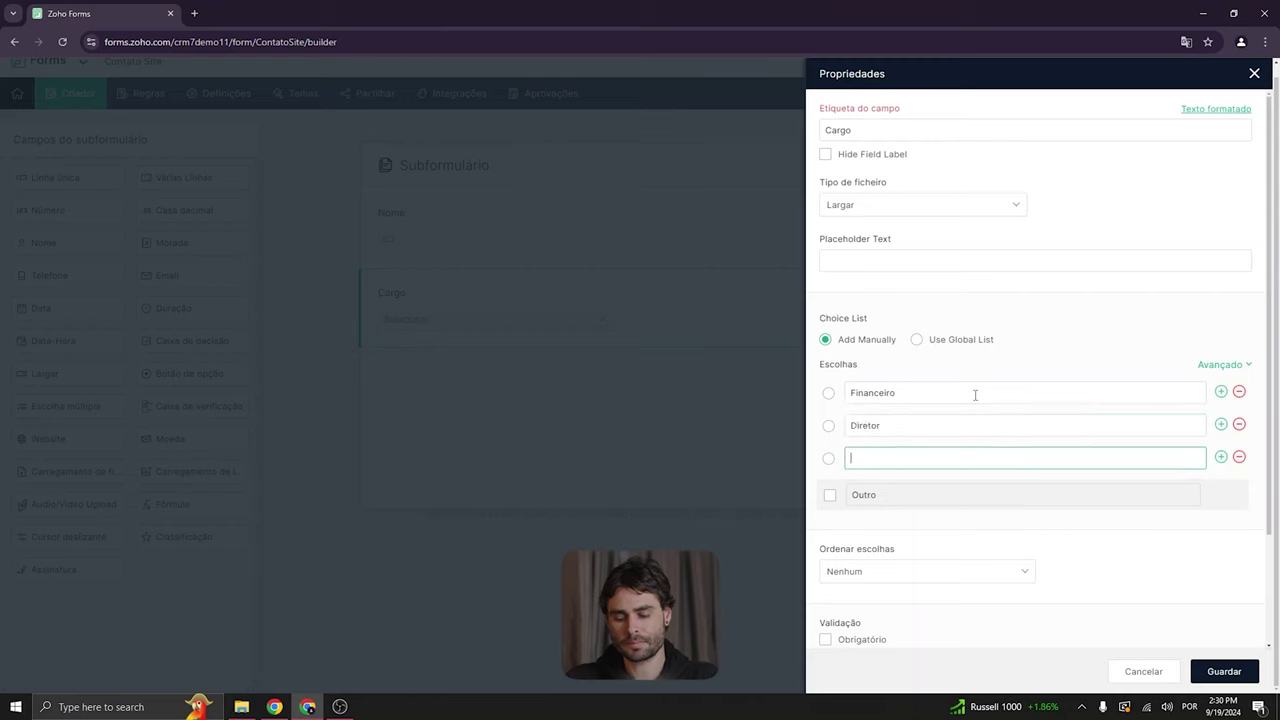
click(969, 391)
Label the dropdown Departamento, change Diretor to RH, save, add an Email field, and preview
click(880, 131)
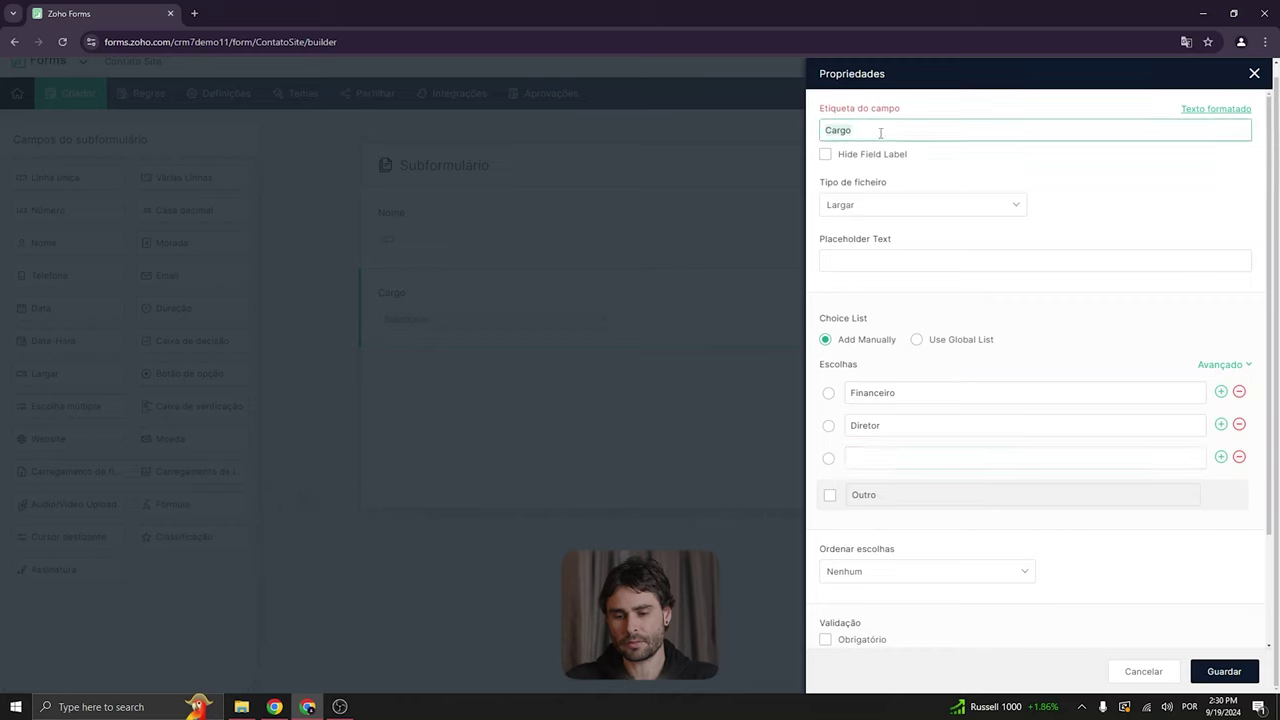
text(Departamento)
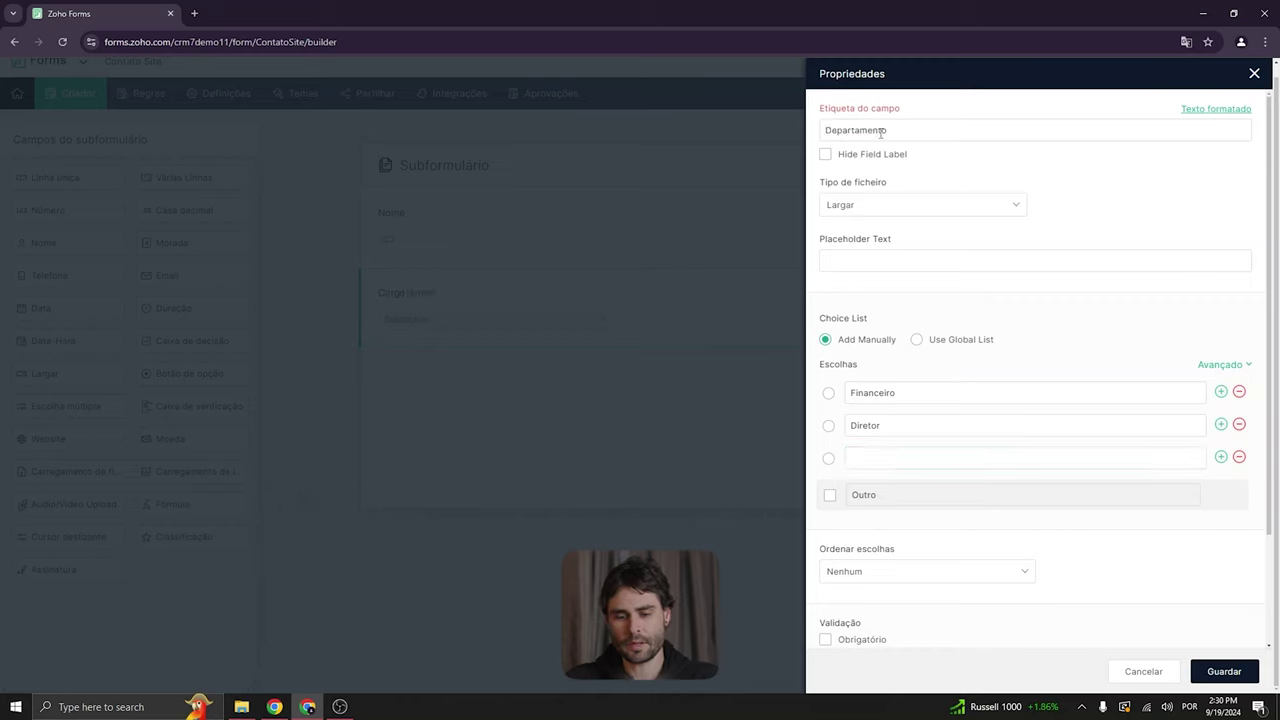
double_click(920, 424)
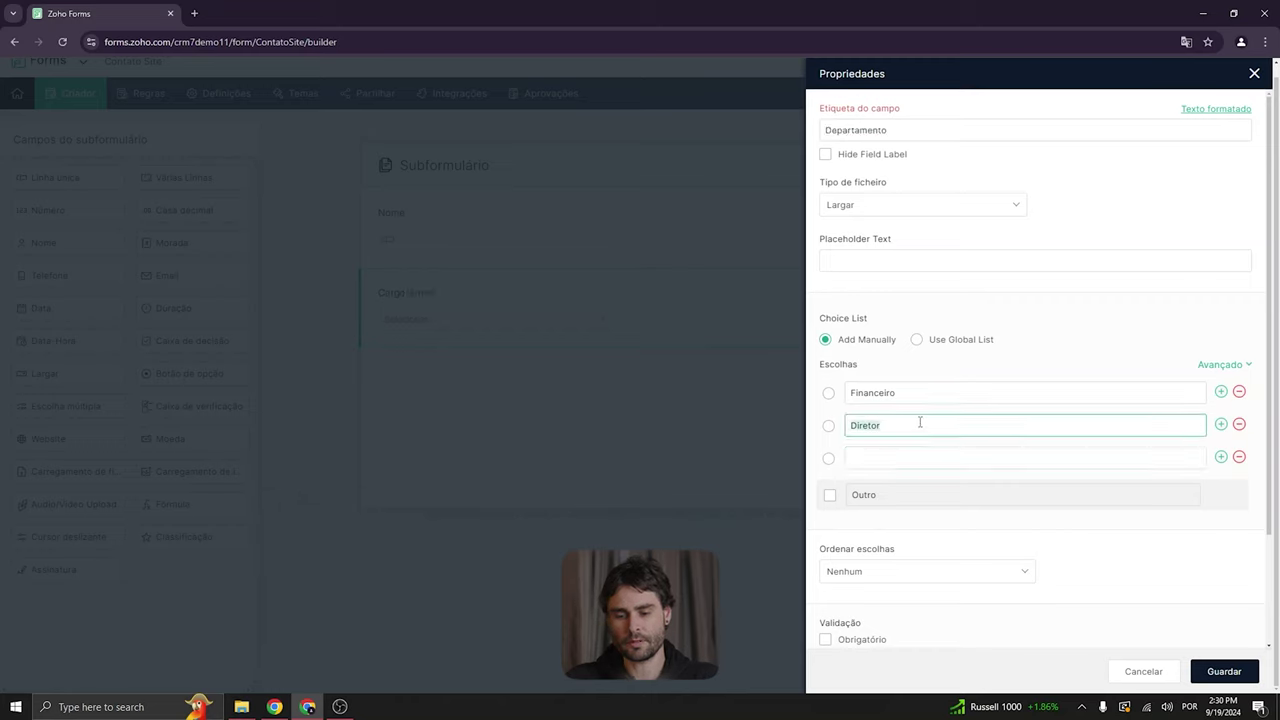
text(RH)
key(Tab)
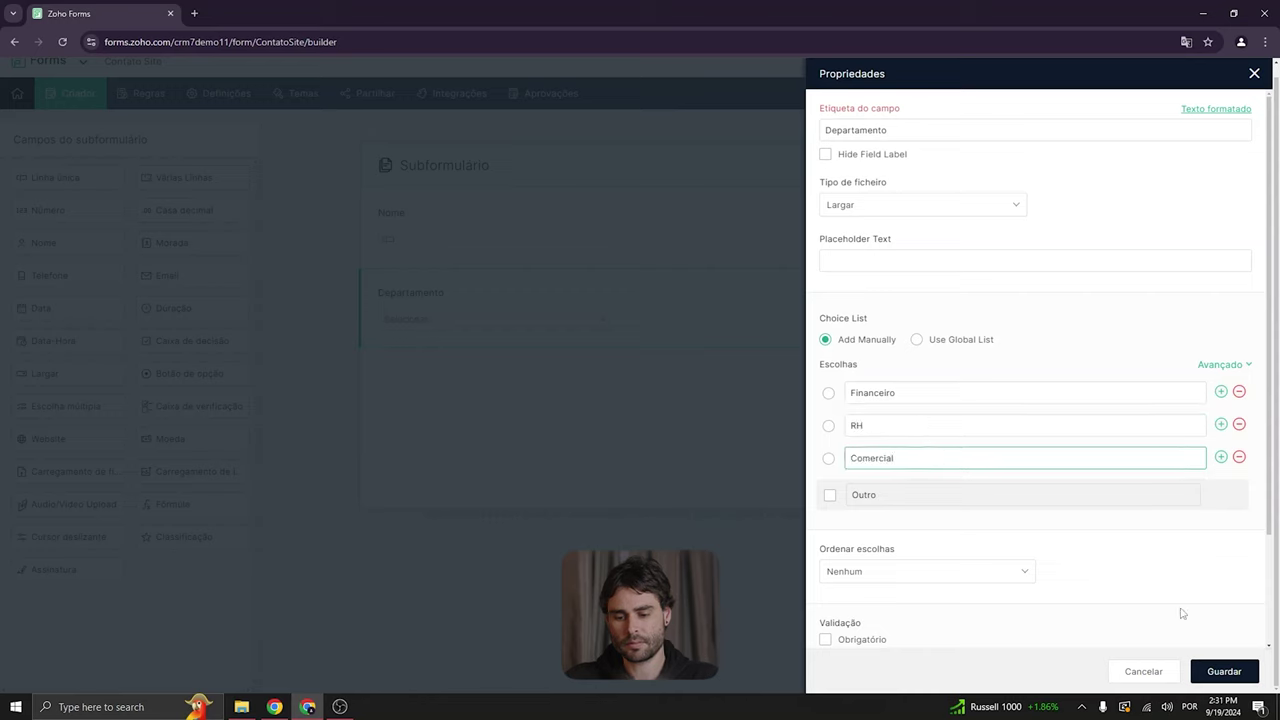
click(1224, 671)
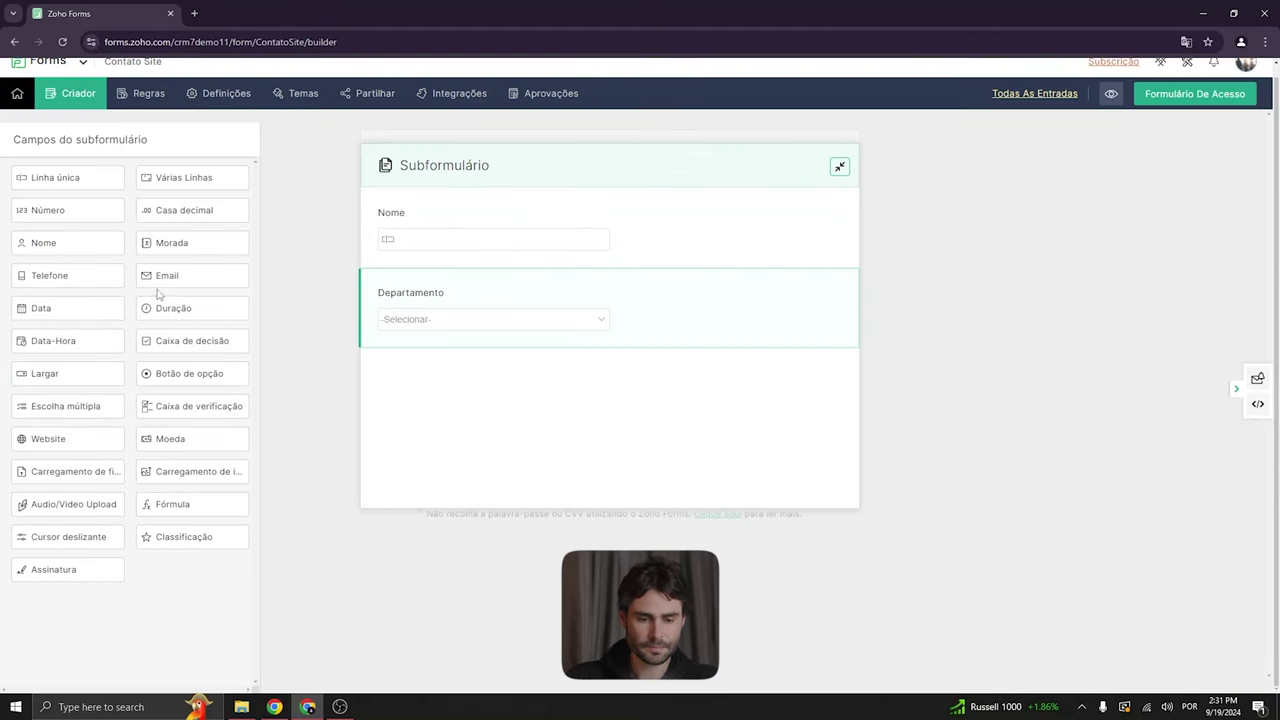
drag(168, 275, 486, 388)
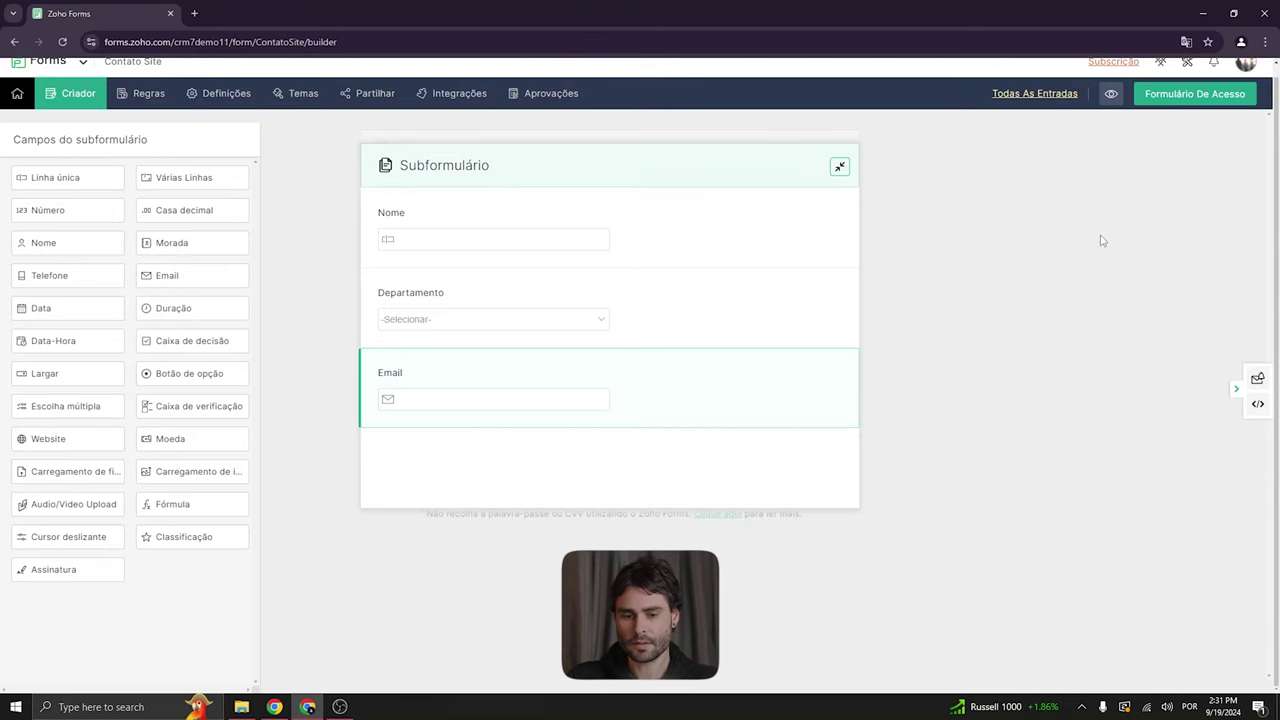
click(1111, 97)
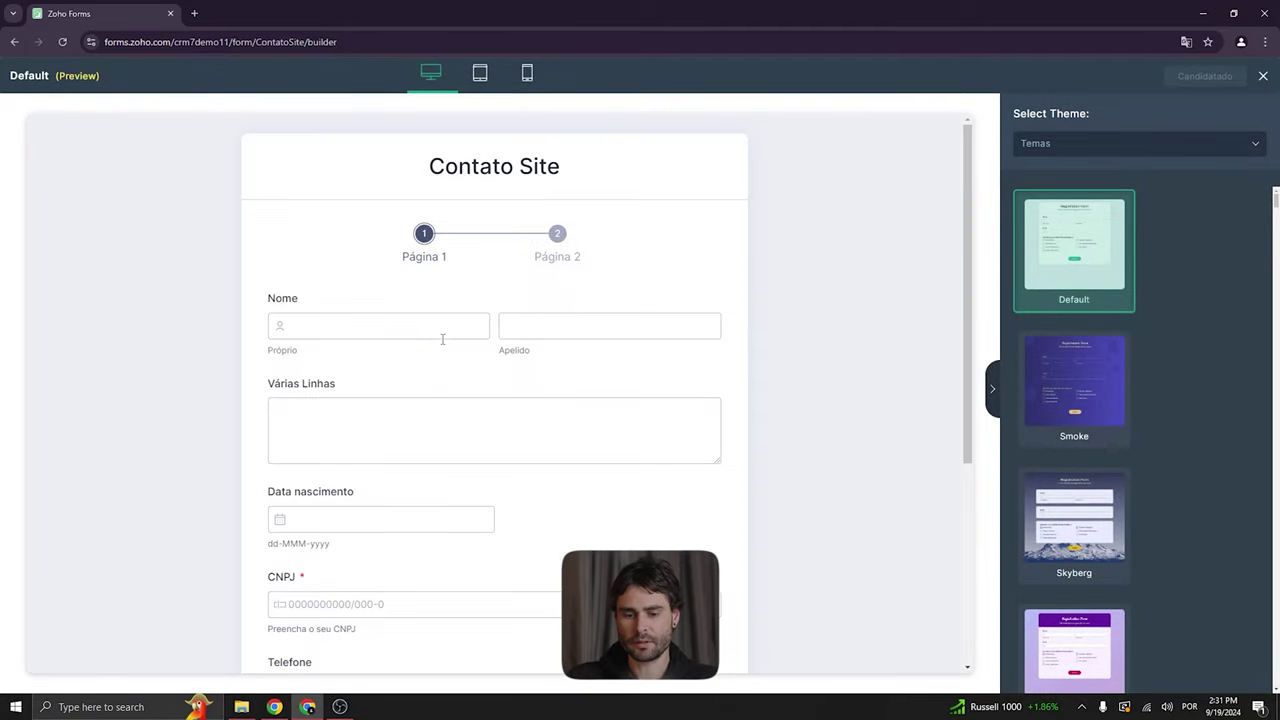
On preview Página 2, fill a subform row with a sample name, Financeiro, and a test e-mail address
scroll(442, 339, down, 4)
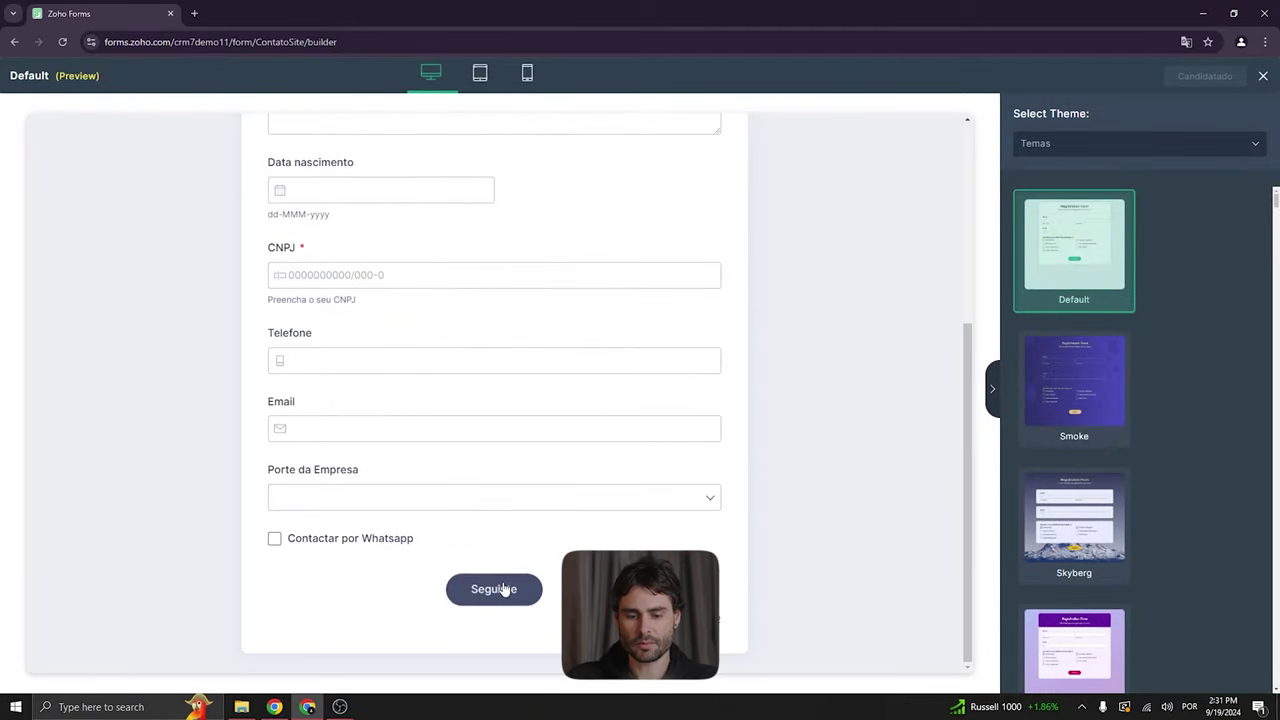
click(505, 589)
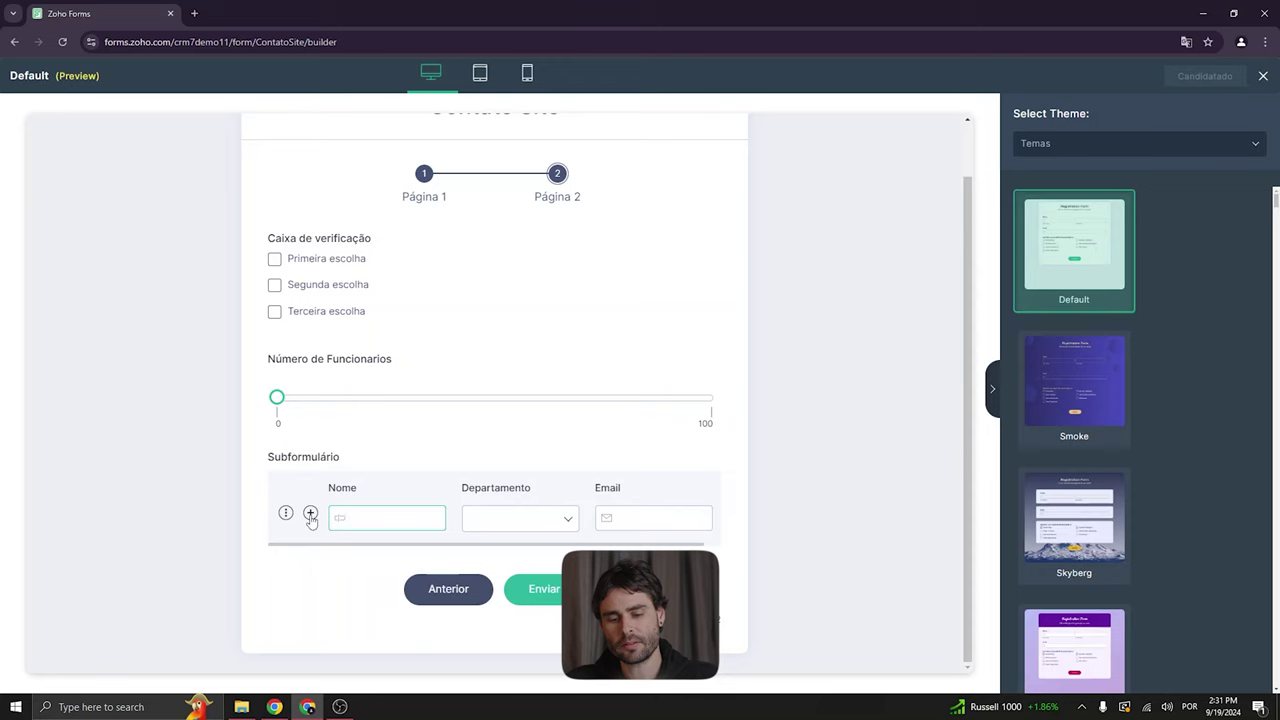
click(359, 518)
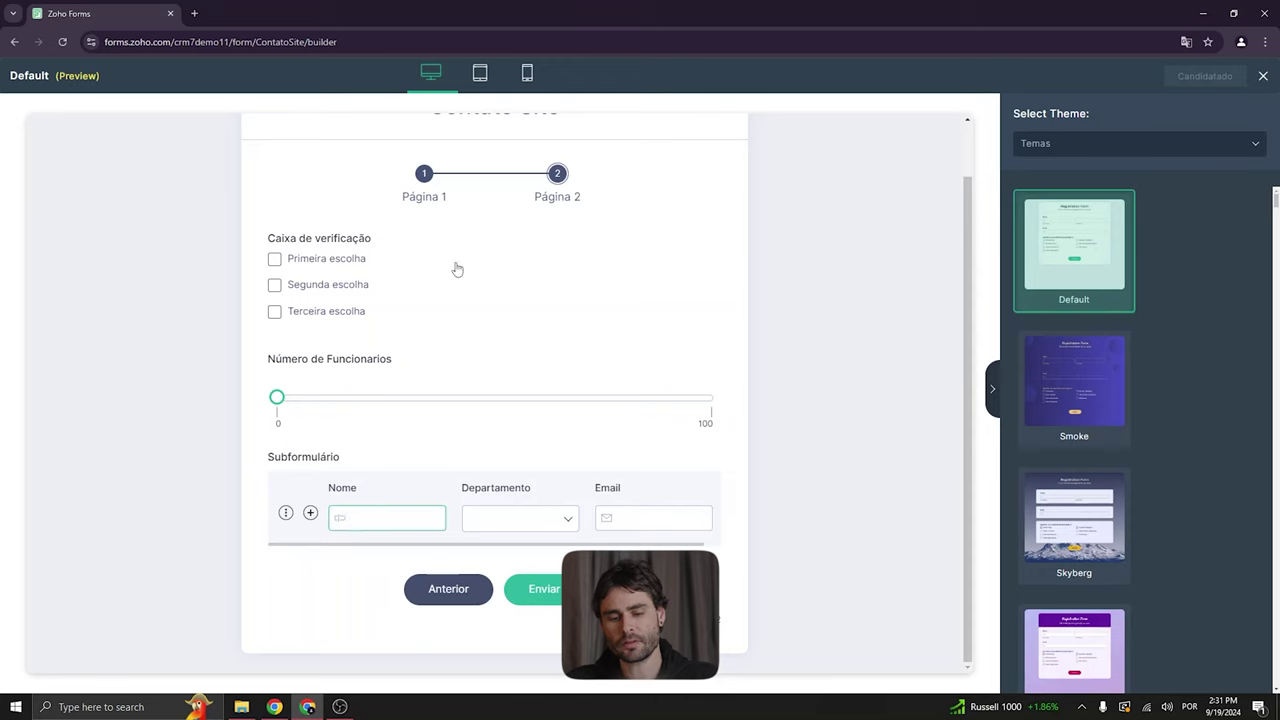
key(Tab)
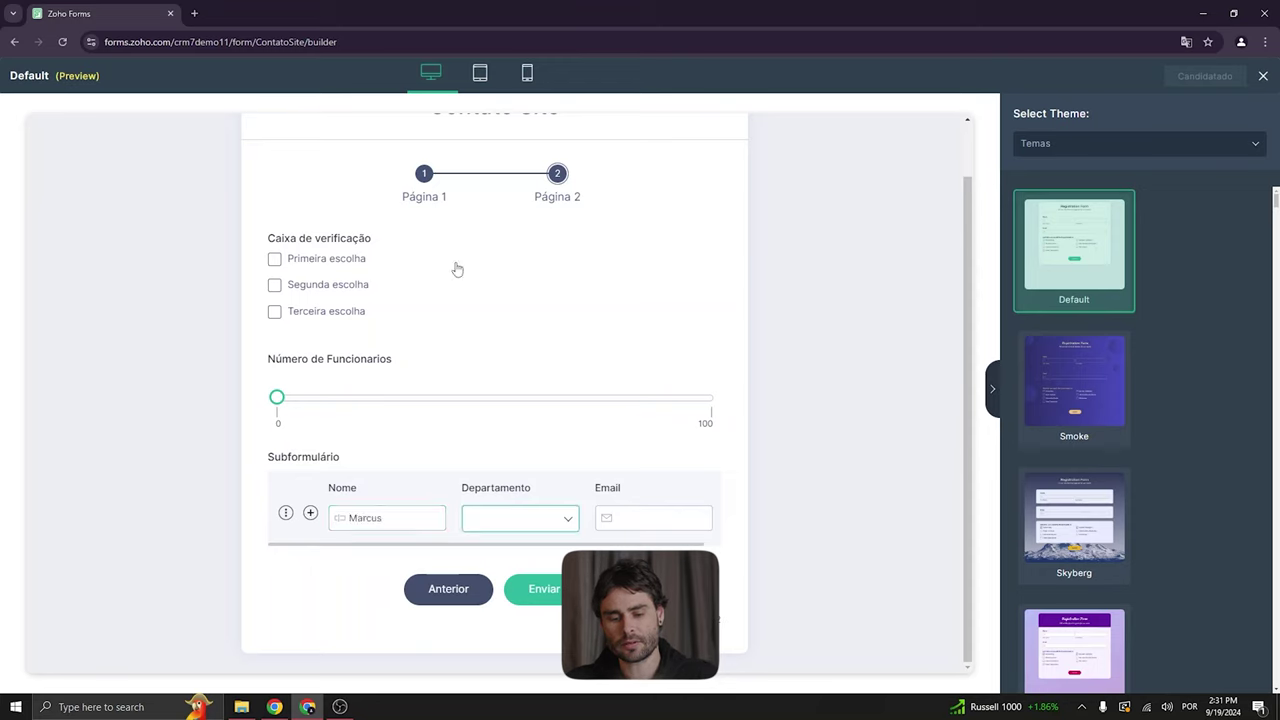
click(512, 519)
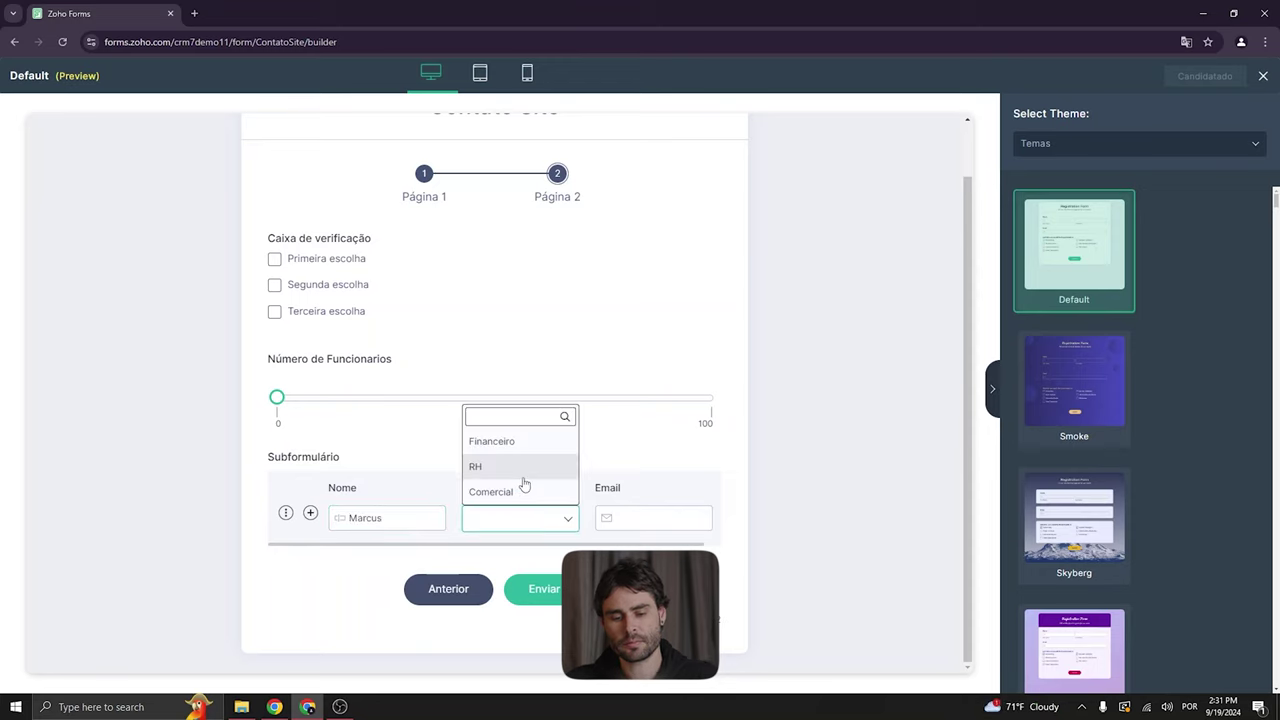
click(495, 441)
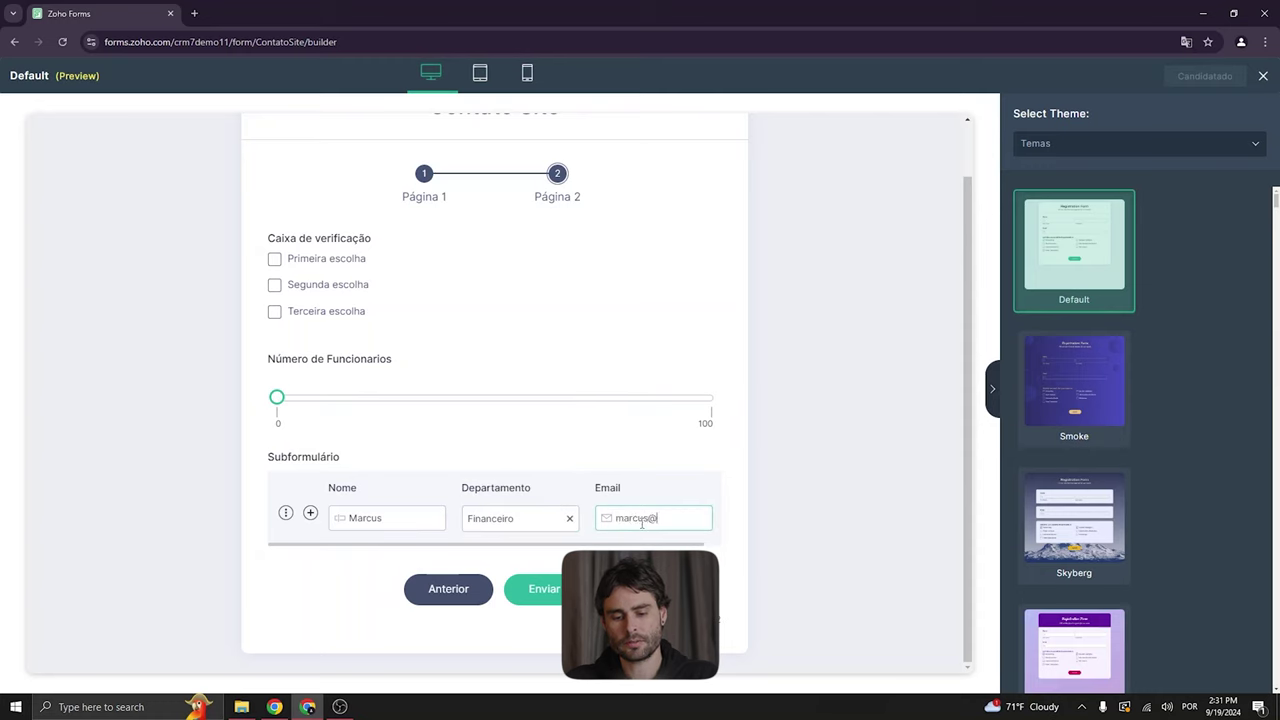
click(642, 518)
text(marcus@testes.com)
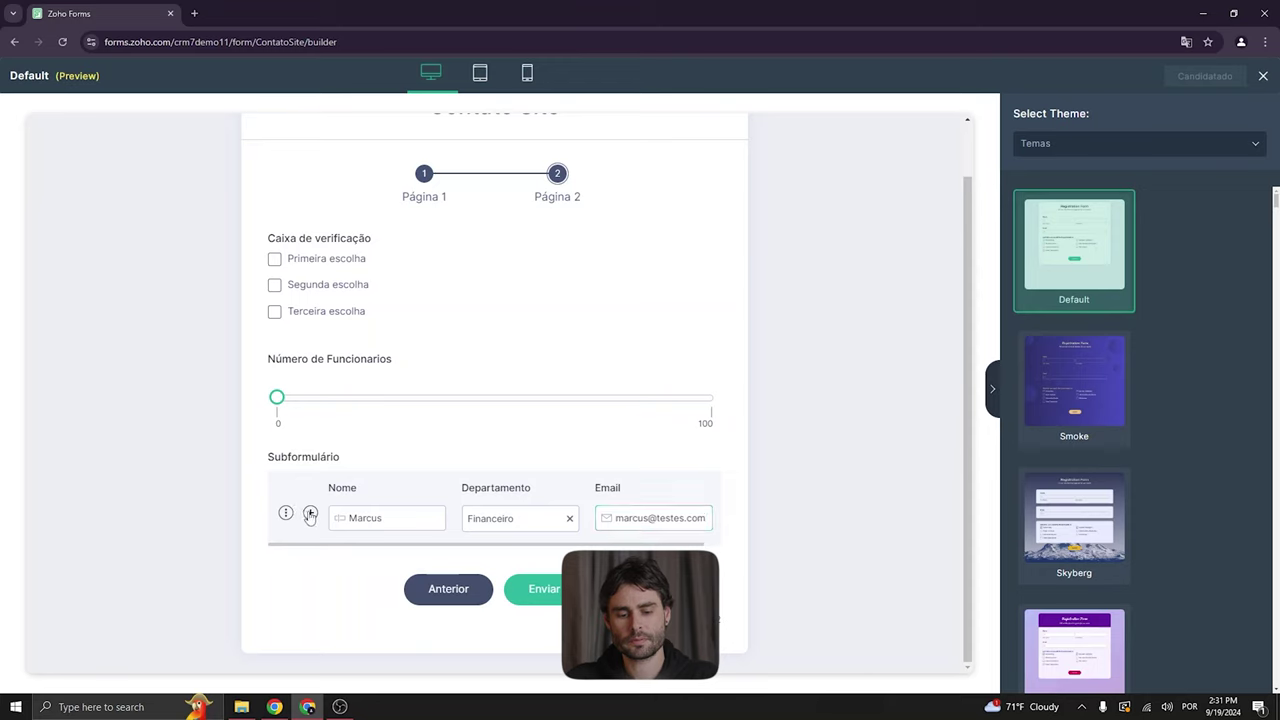
scroll(464, 482, right, 1)
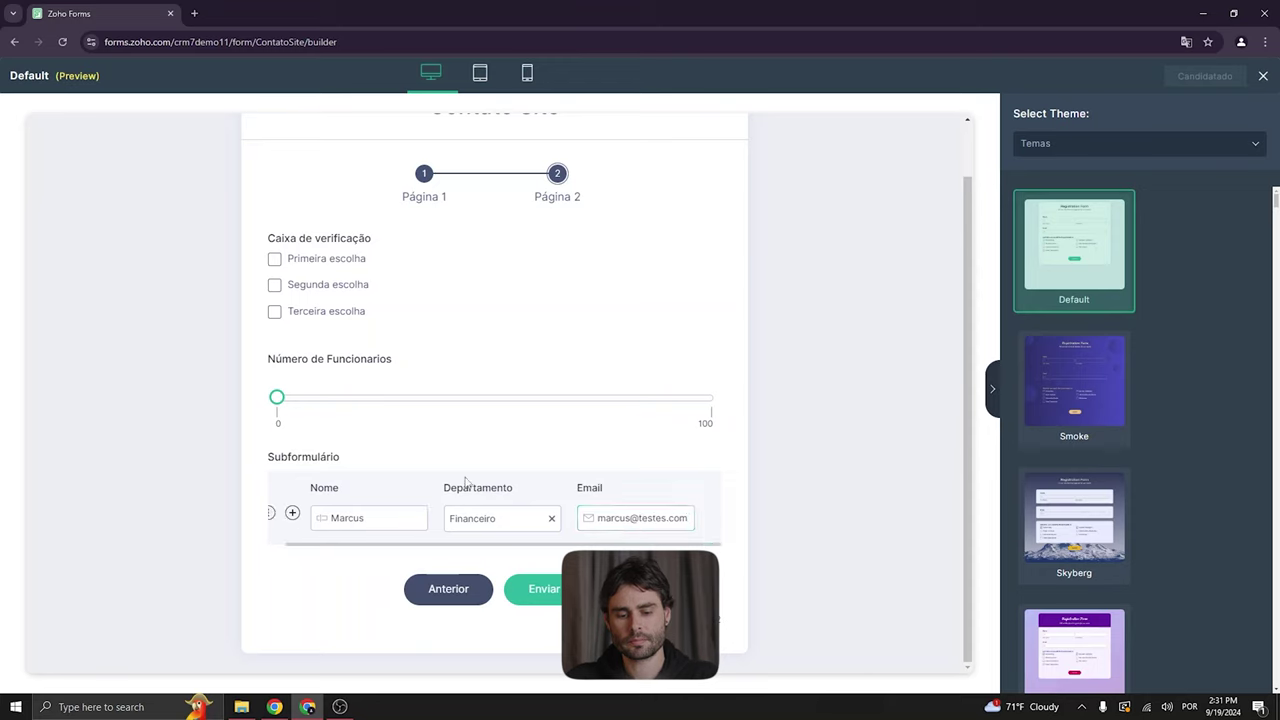
scroll(318, 485, left, 1)
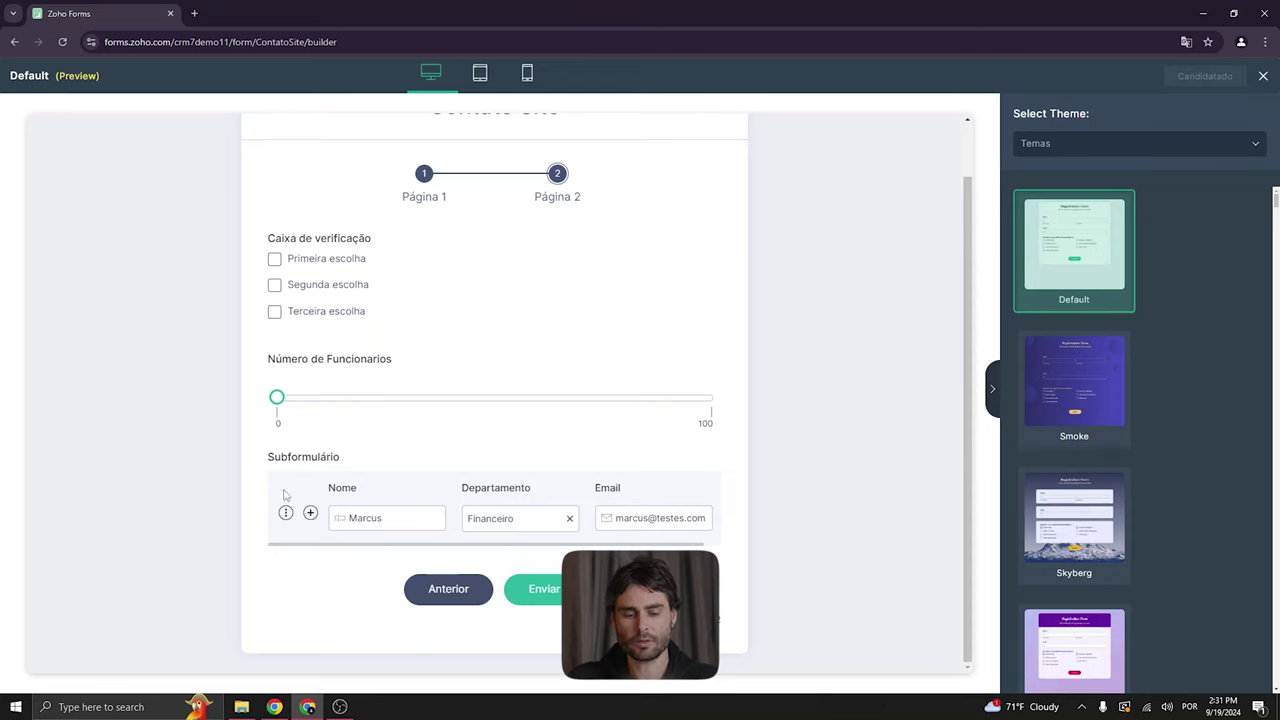
scroll(346, 510, right, 1)
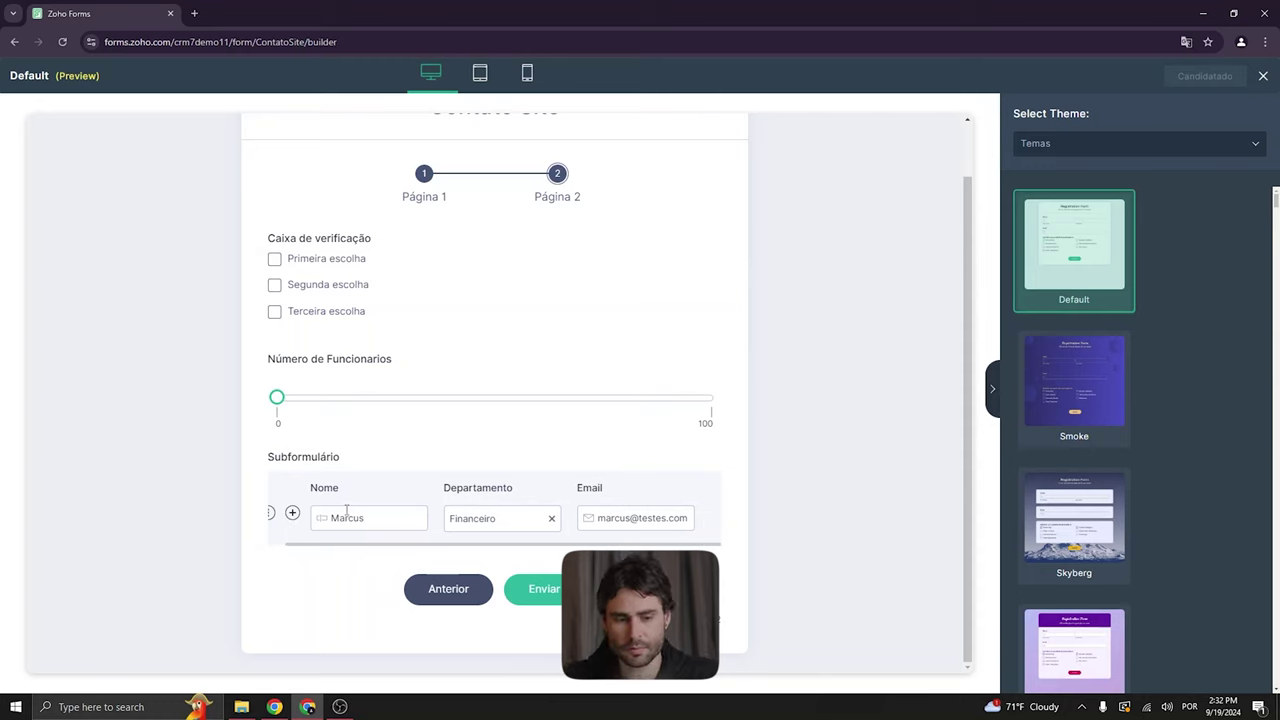
scroll(470, 508, left, 1)
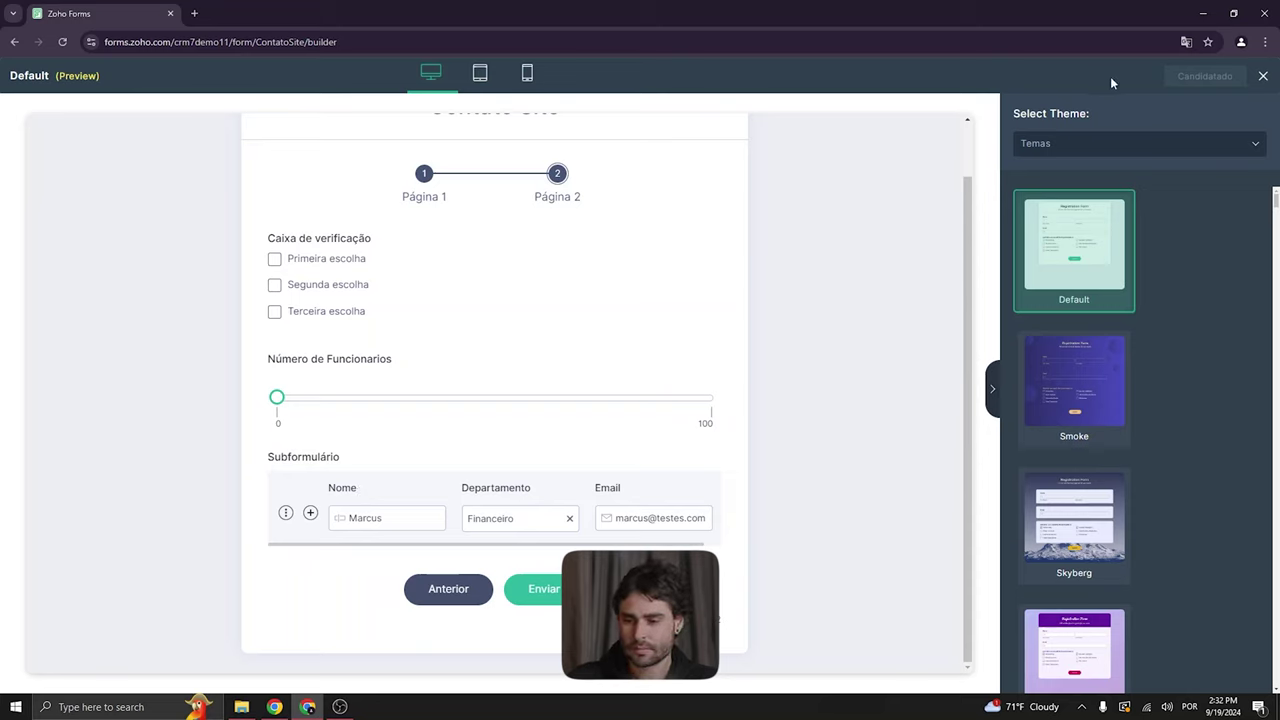
Exit the preview and collapse, reopen, then collapse the subform's field editor on Página 2
click(1262, 80)
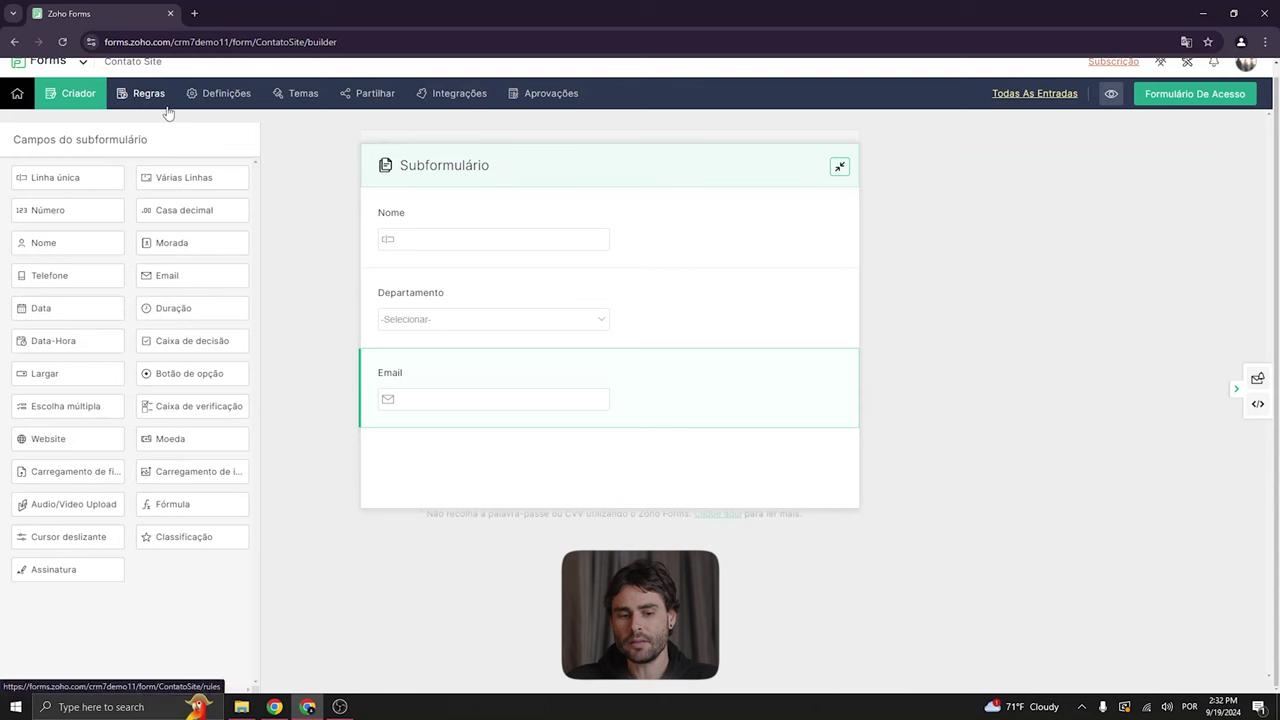
scroll(243, 200, up, 1)
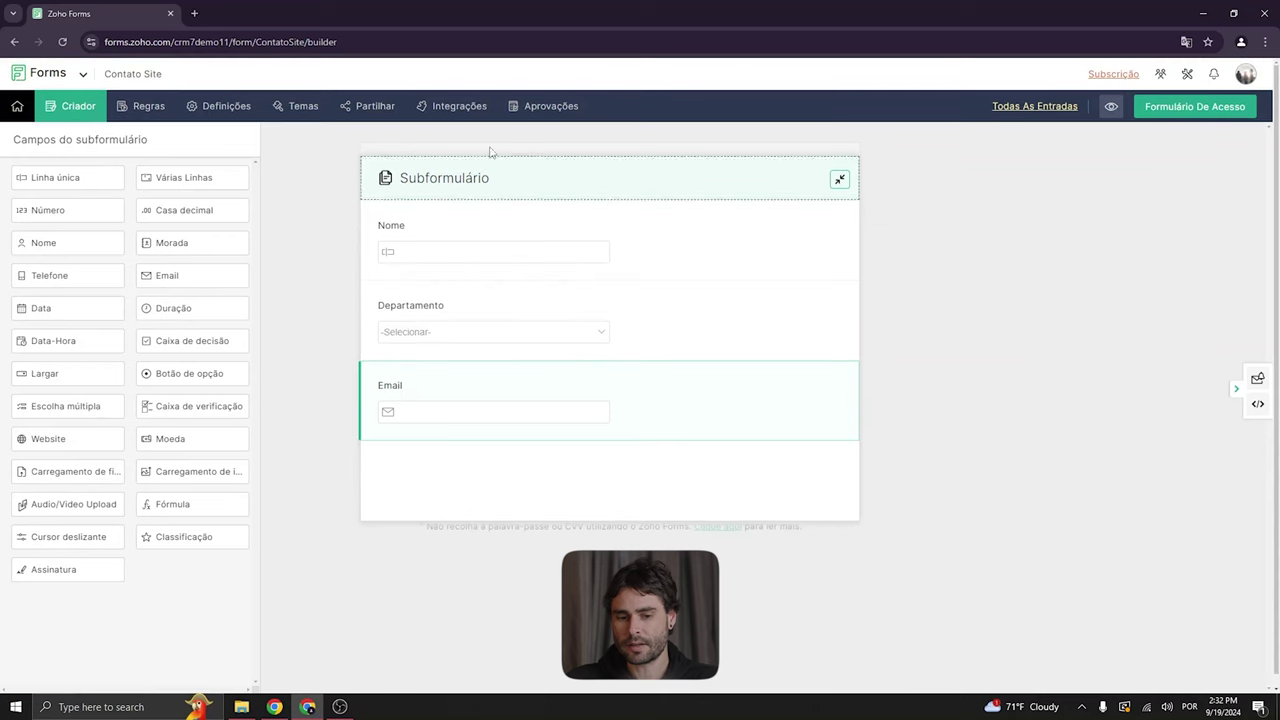
click(840, 180)
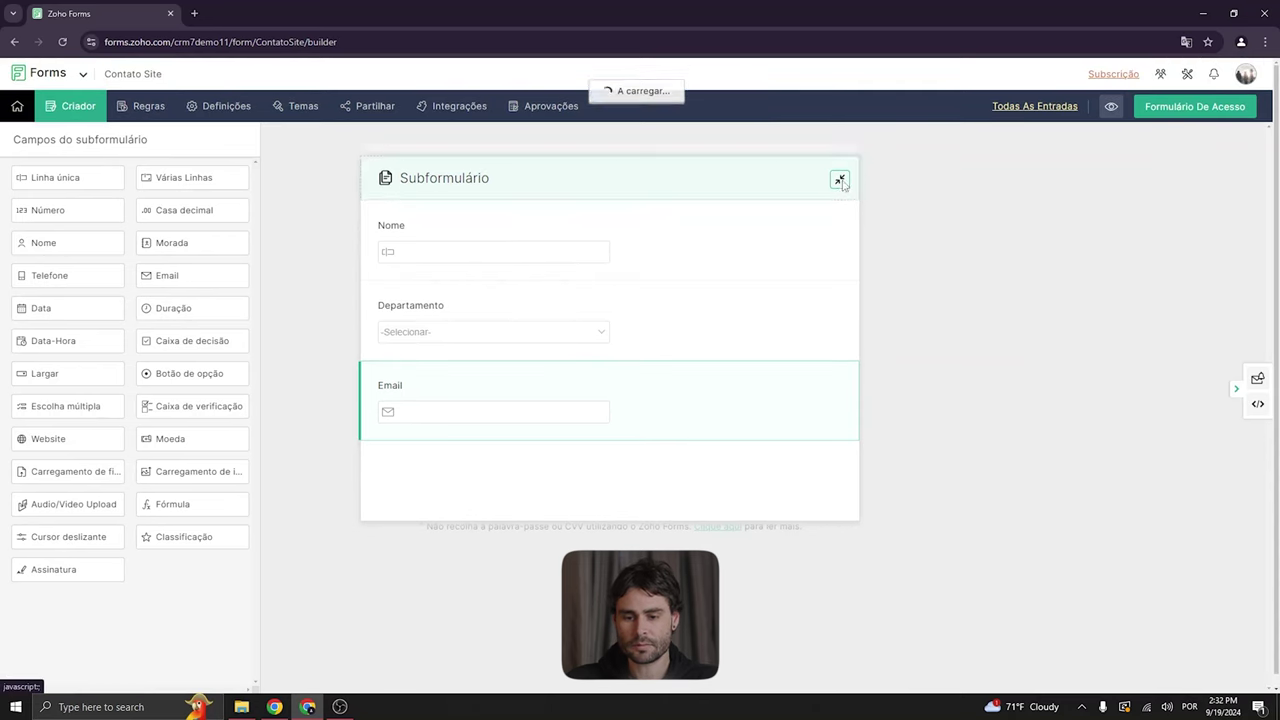
scroll(560, 480, down, 1)
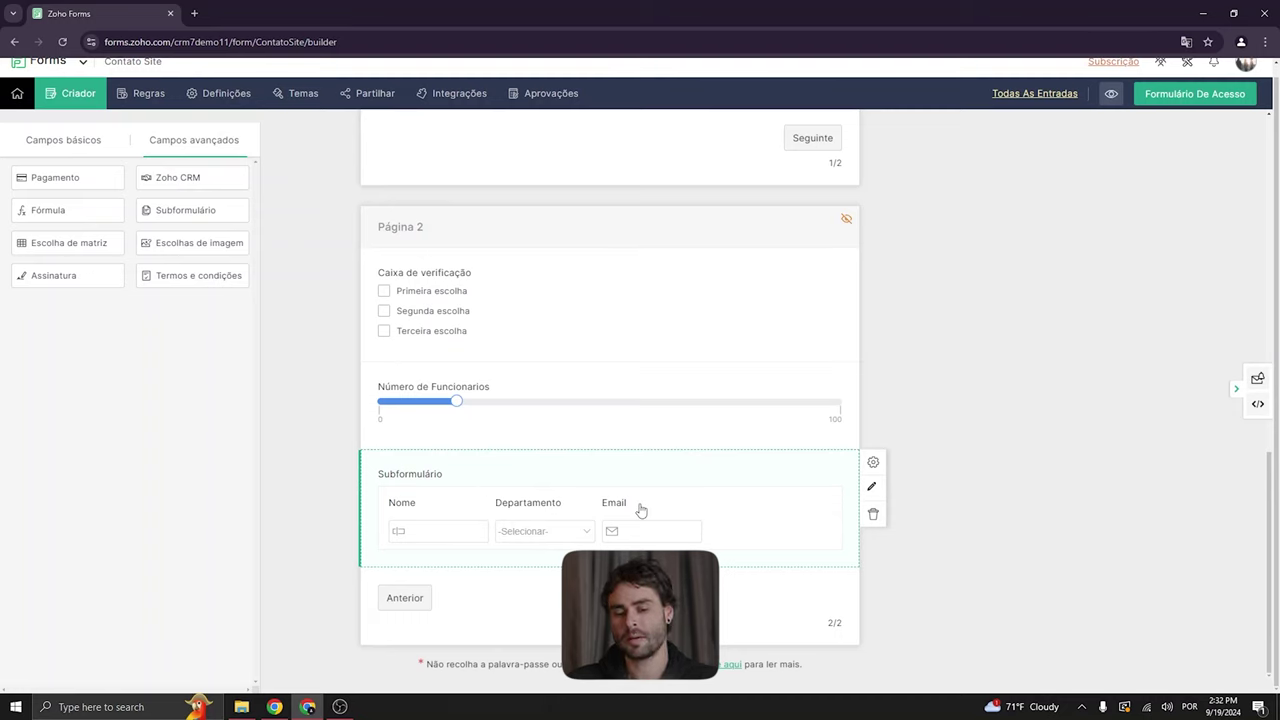
click(874, 489)
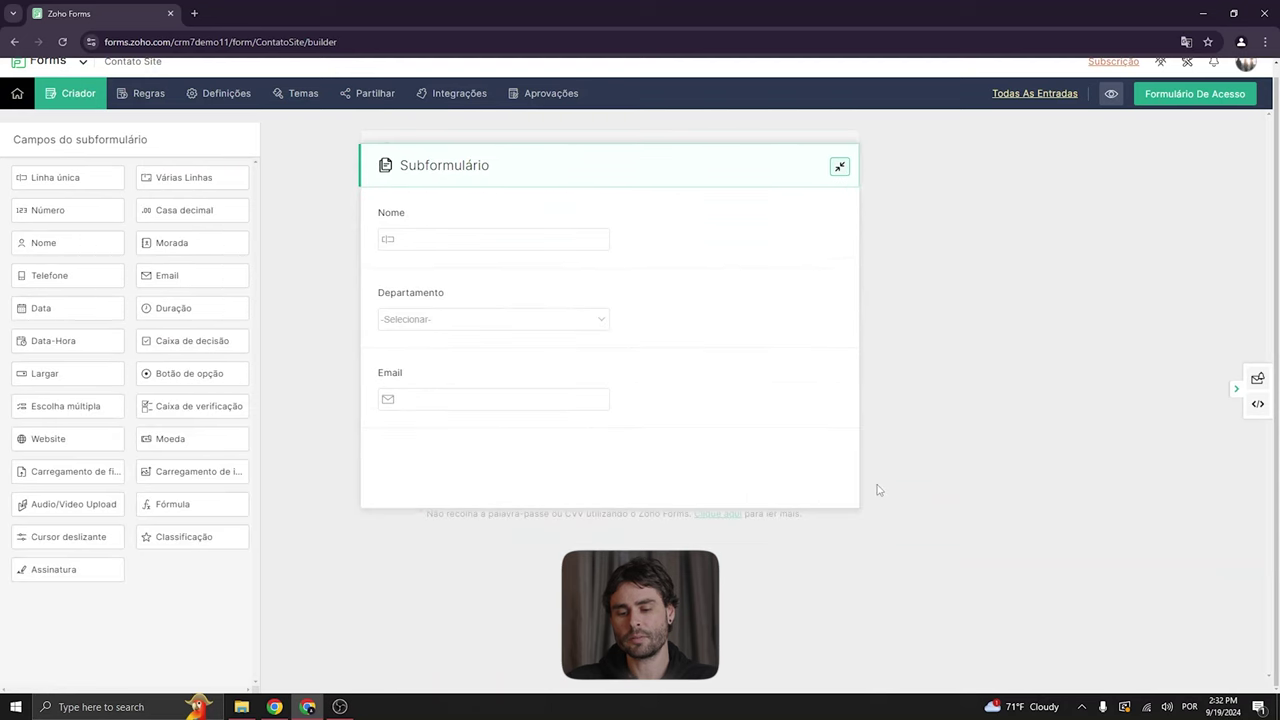
click(840, 168)
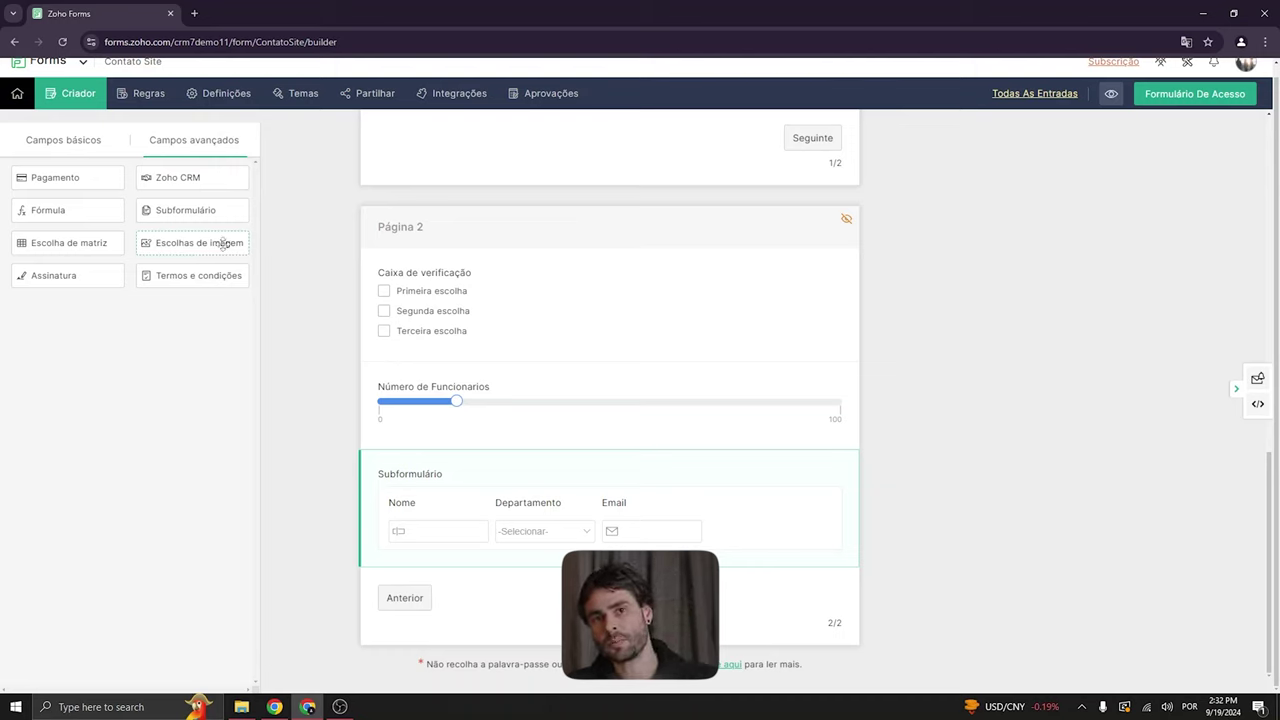
Add a Termos e condições field to Página 2 with its placeholder terms sentence repeated, and save
drag(175, 277, 425, 571)
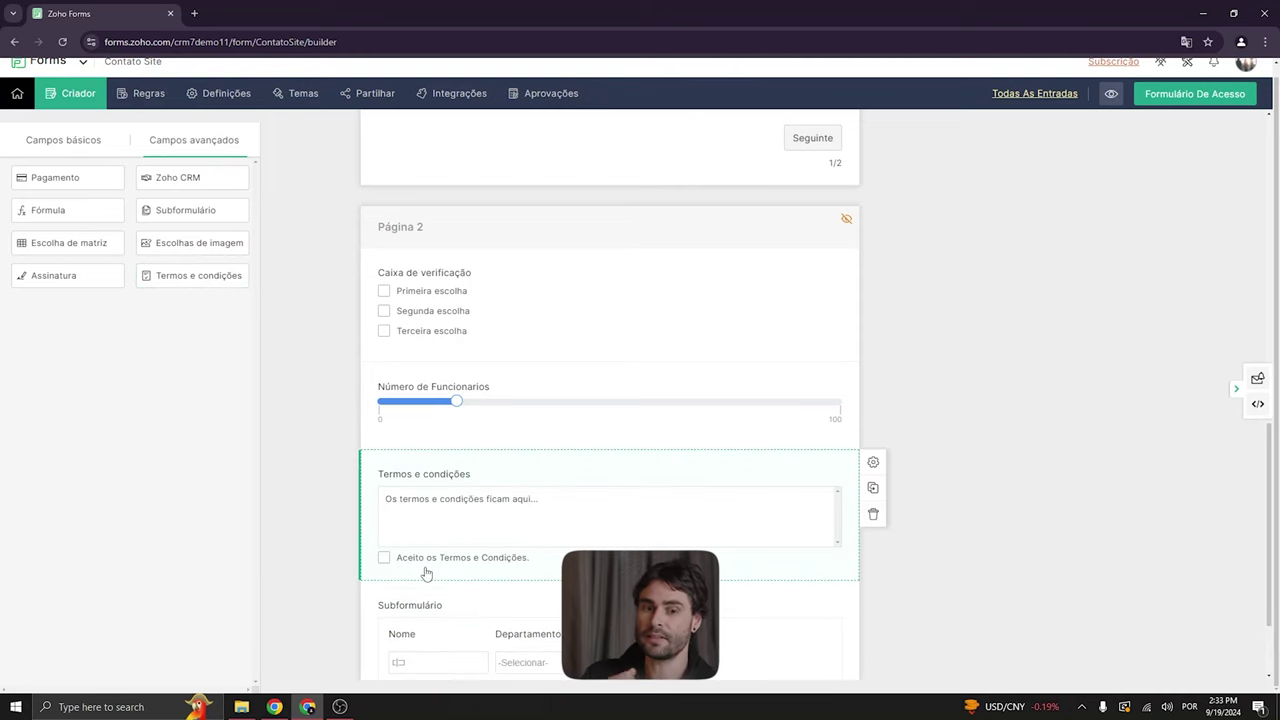
scroll(424, 572, down, 1)
click(501, 406)
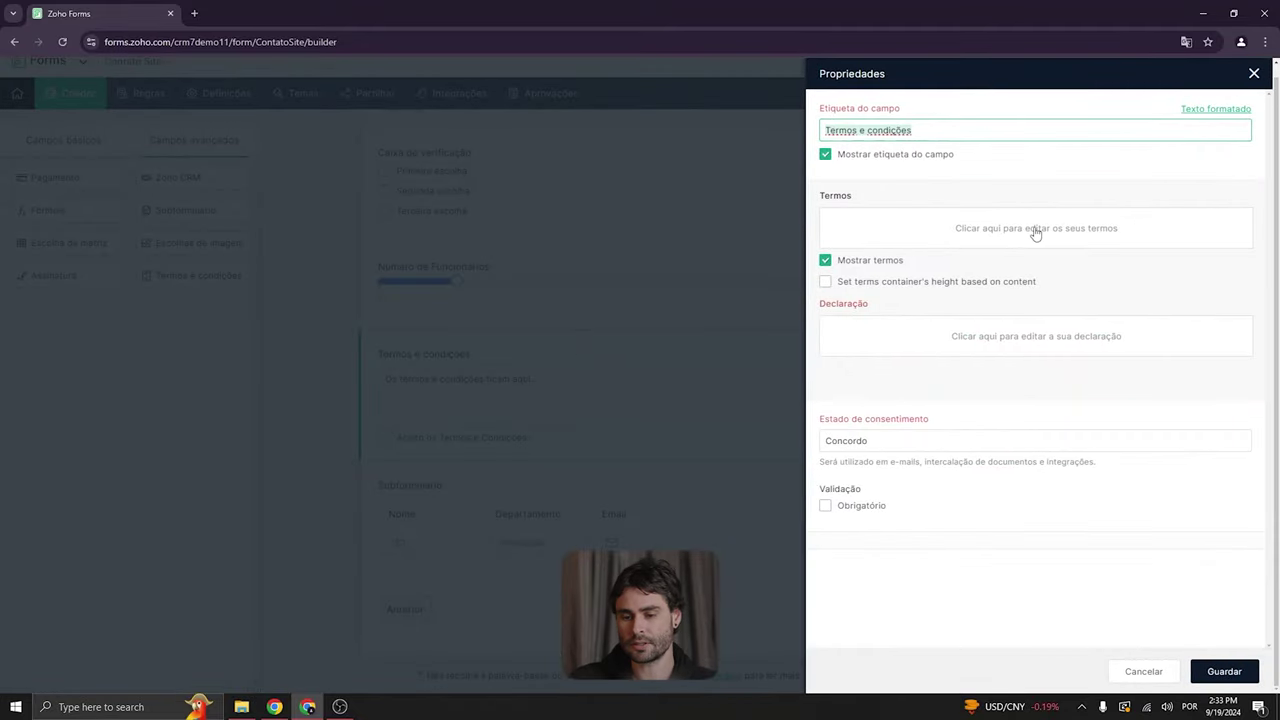
click(1034, 228)
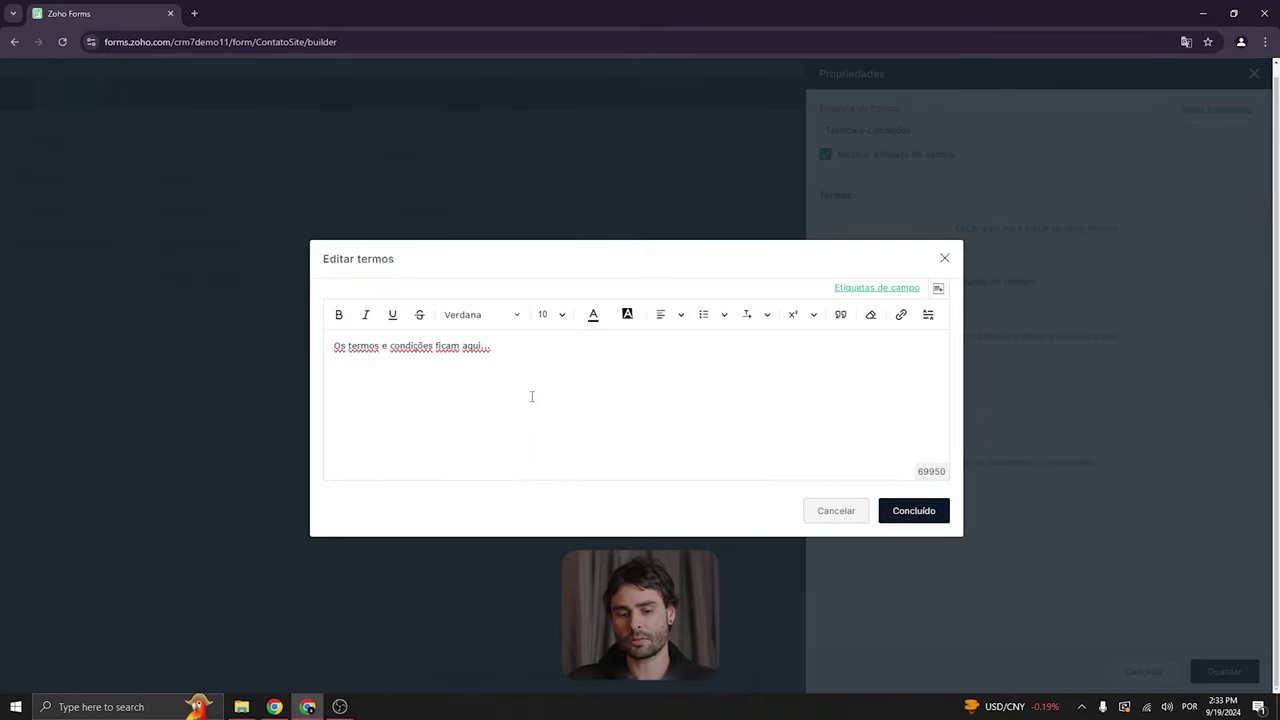
key(ctrl+a)
key(ctrl+c)
key(ctrl+v)
key(ctrl+v)
key(ctrl+v)
key(ctrl+v)
key(ctrl+v)
key(ctrl+v)
key(ctrl+v)
key(ctrl+v)
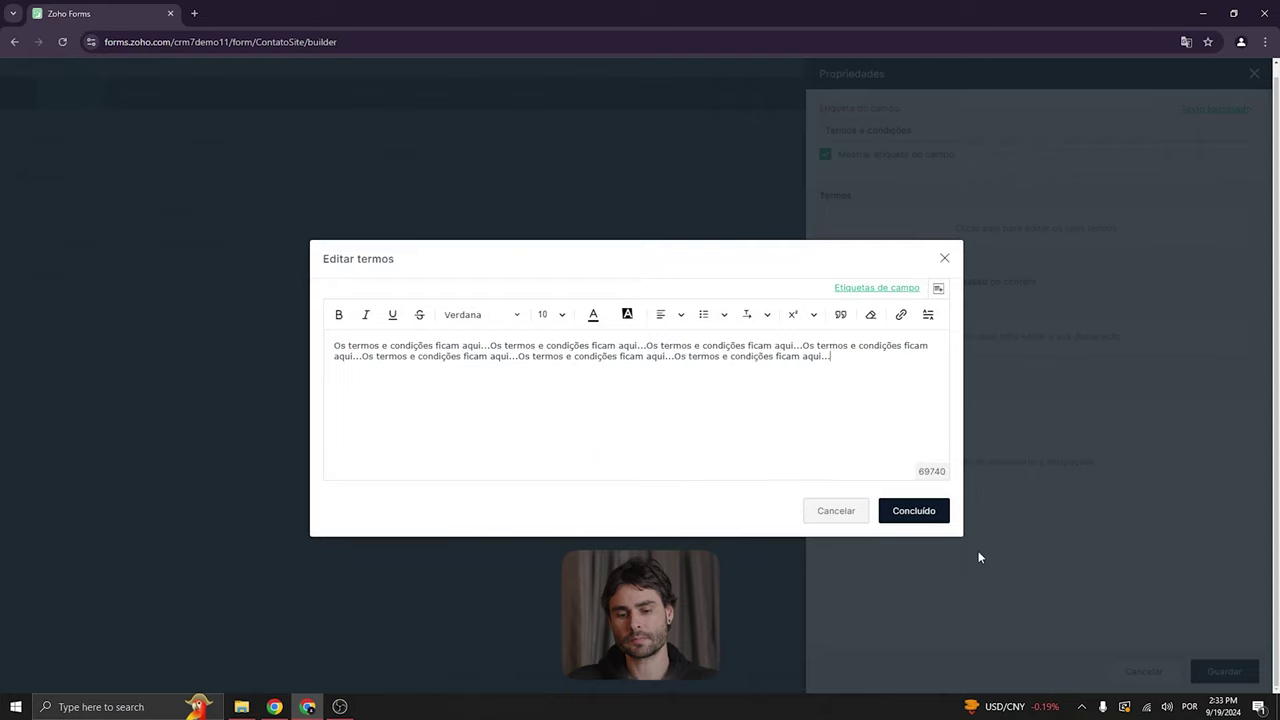
click(947, 516)
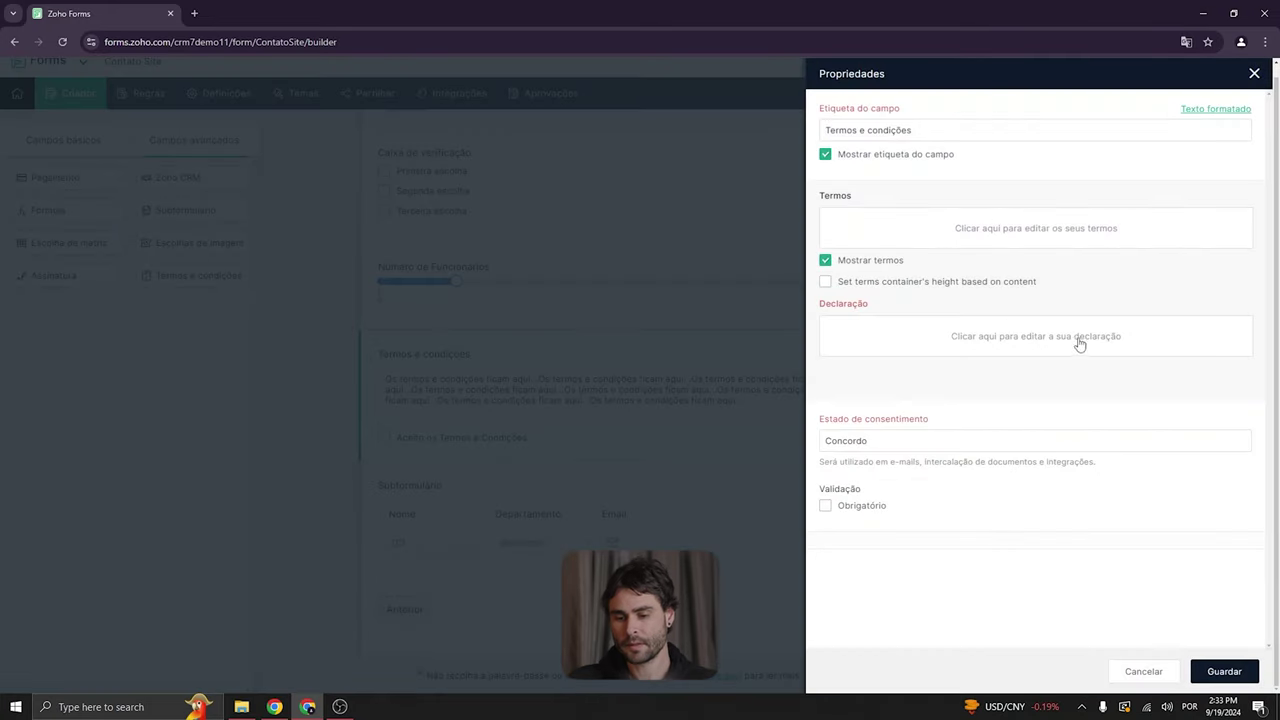
click(1238, 676)
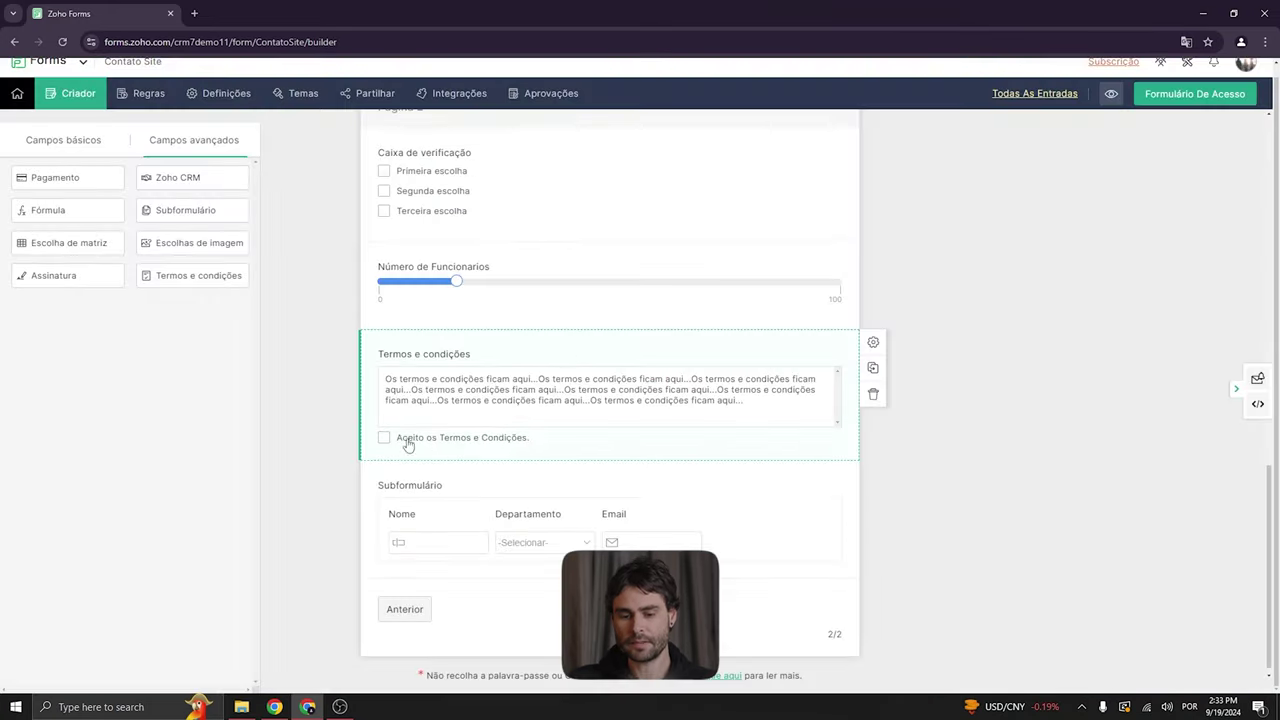
Move Termos e condições below the subform and insert an Assinatura field between them
drag(410, 342, 425, 635)
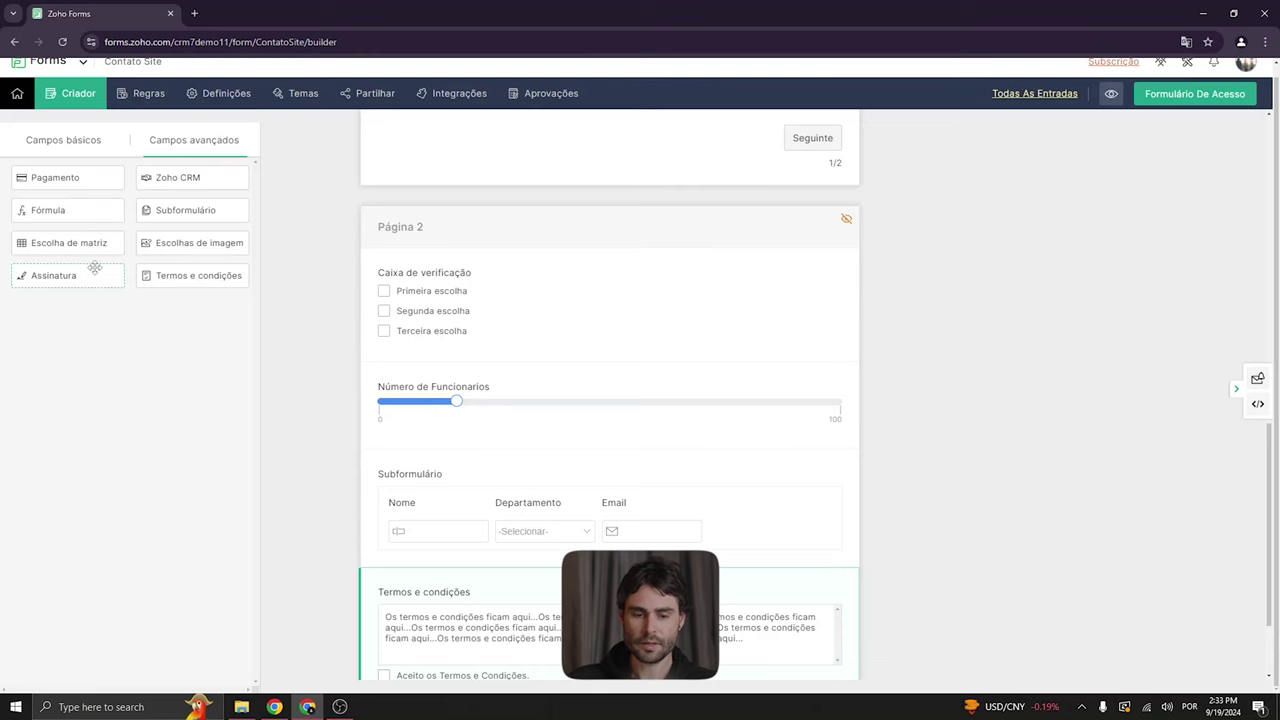
scroll(303, 357, down, 3)
mouse_move(103, 266)
mouse_down()
mouse_move(371, 456)
mouse_move(457, 463)
mouse_up()
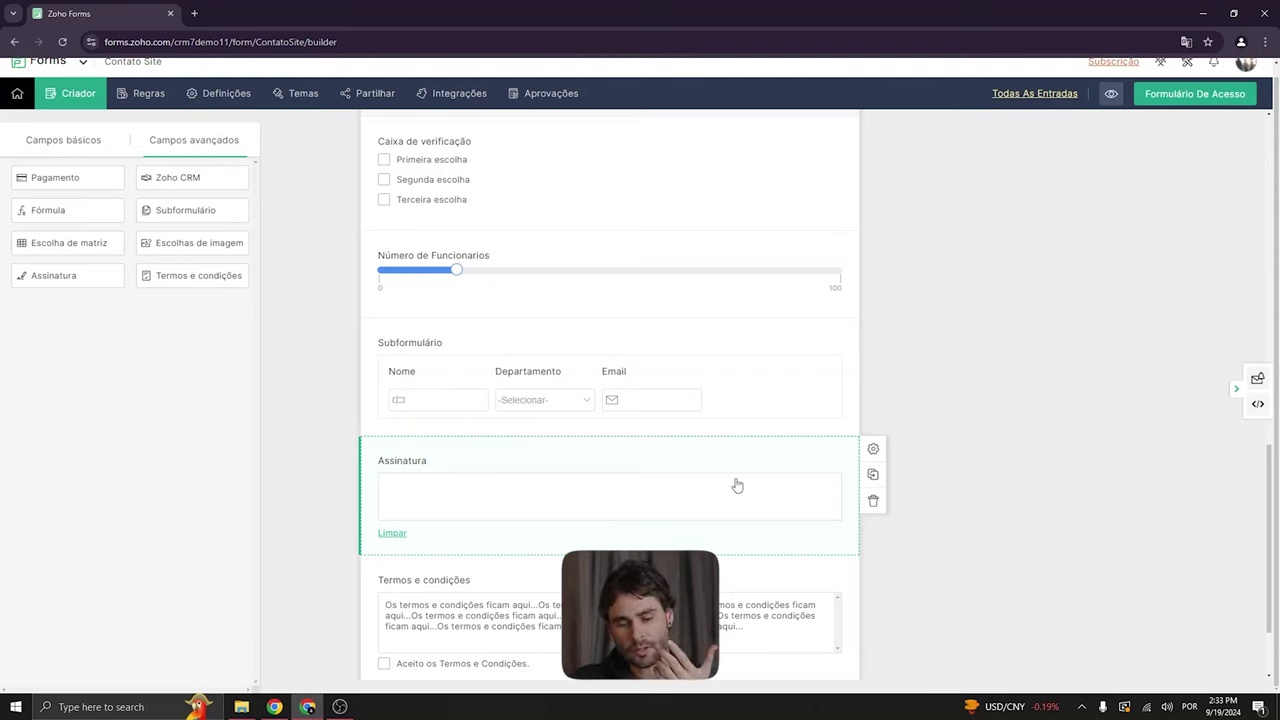
click(1110, 93)
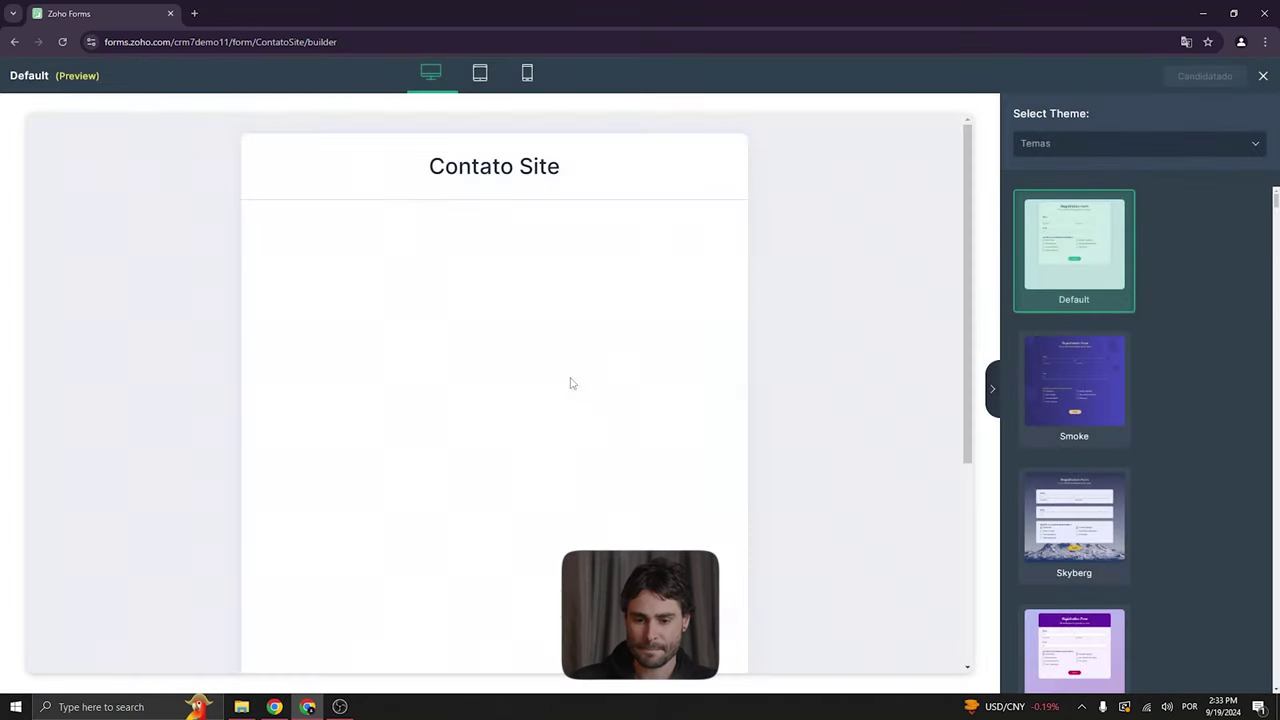
scroll(571, 383, down, 3)
scroll(571, 383, down, 3)
click(529, 591)
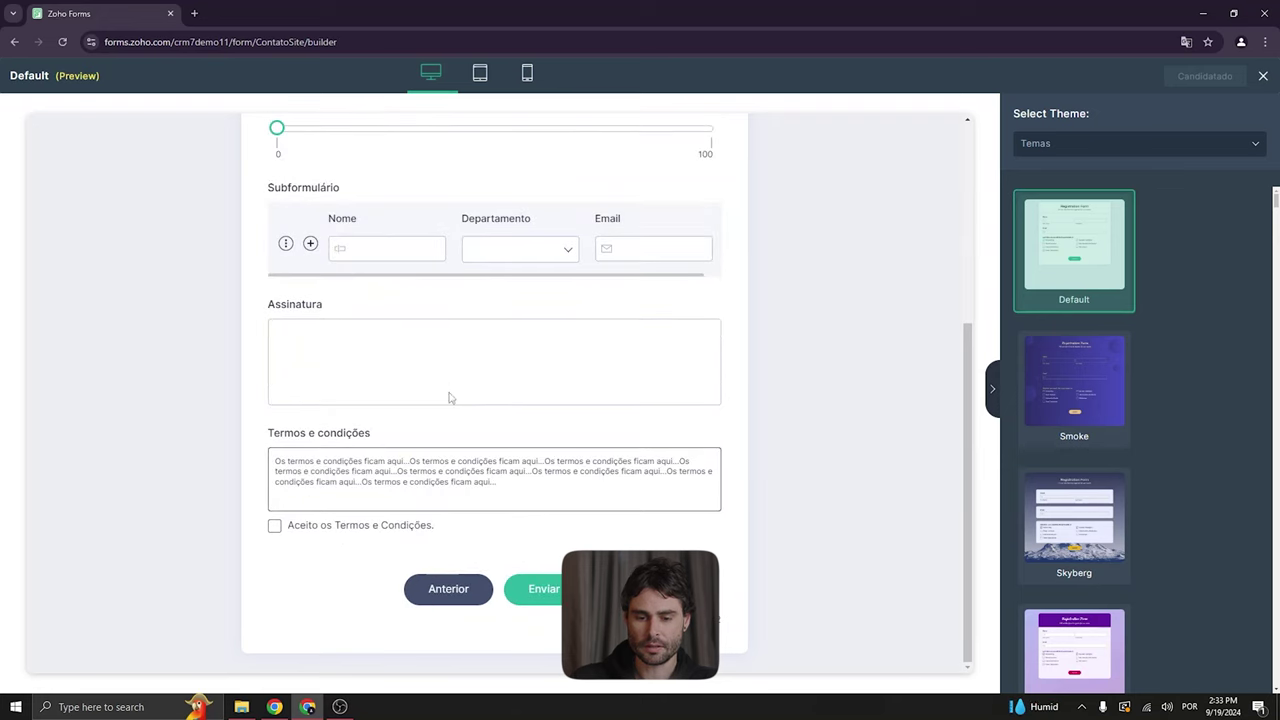
scroll(498, 386, up, 1)
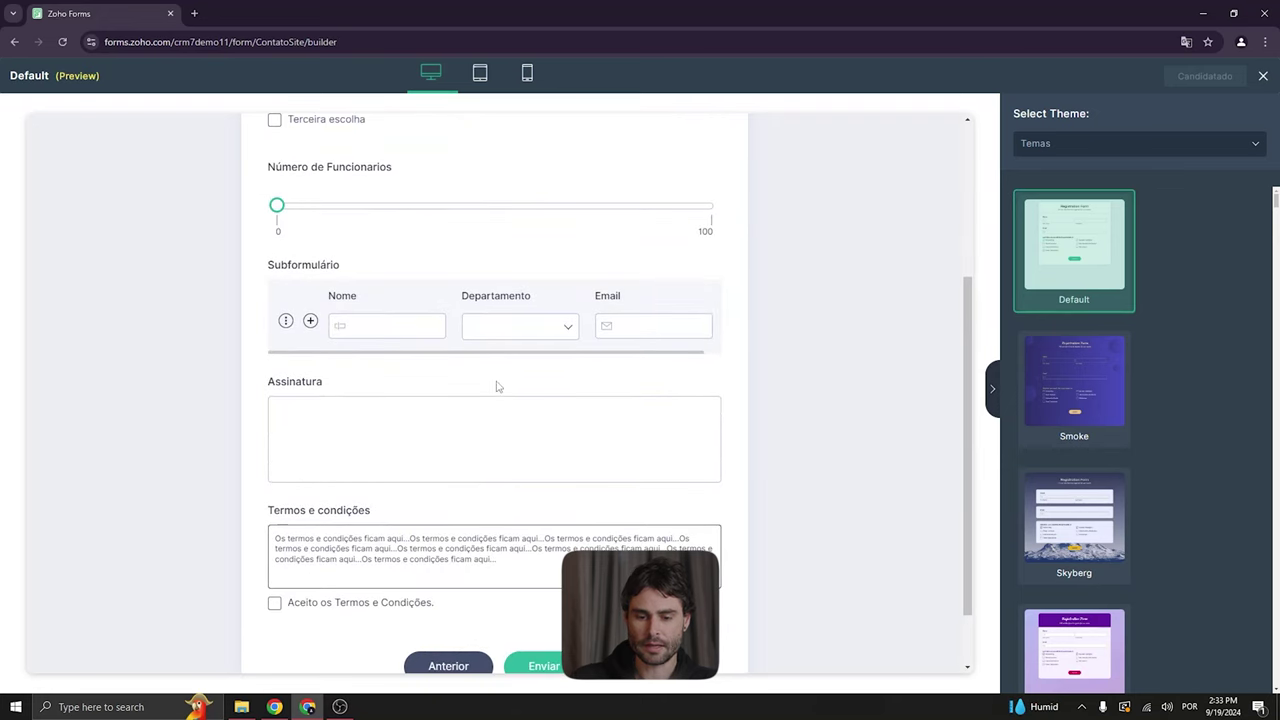
click(528, 78)
scroll(482, 490, down, 1)
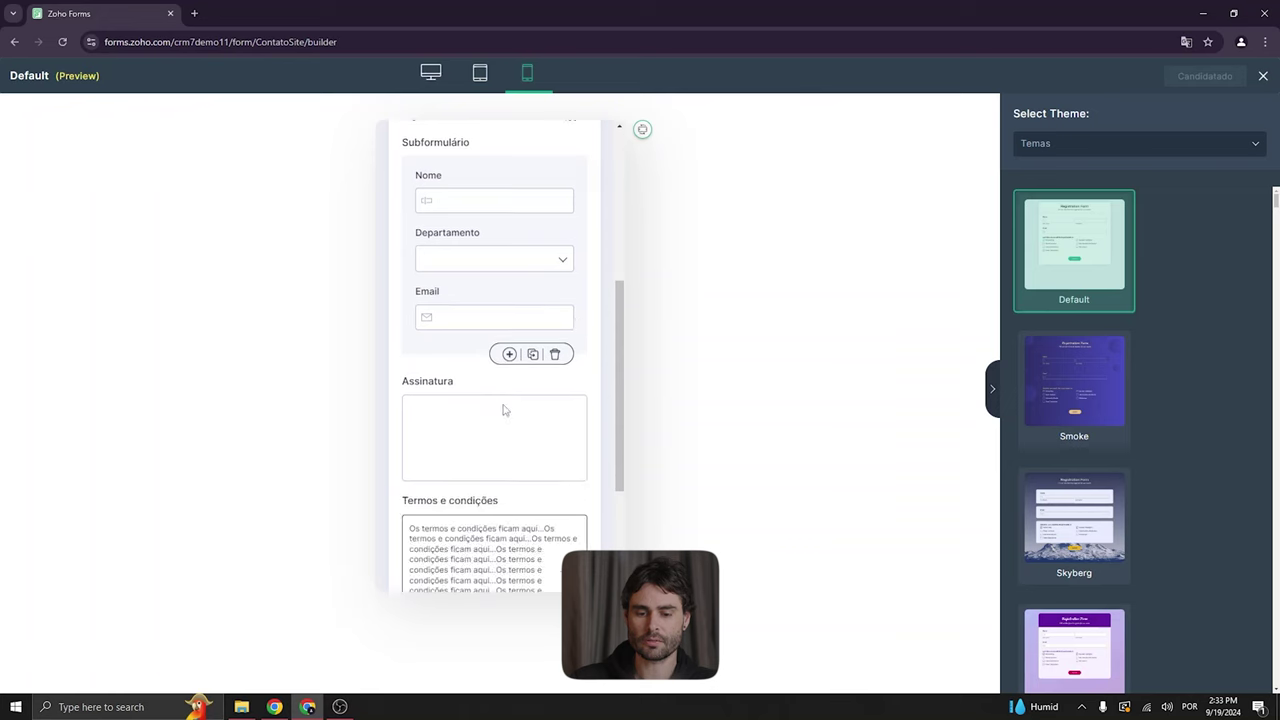
click(430, 72)
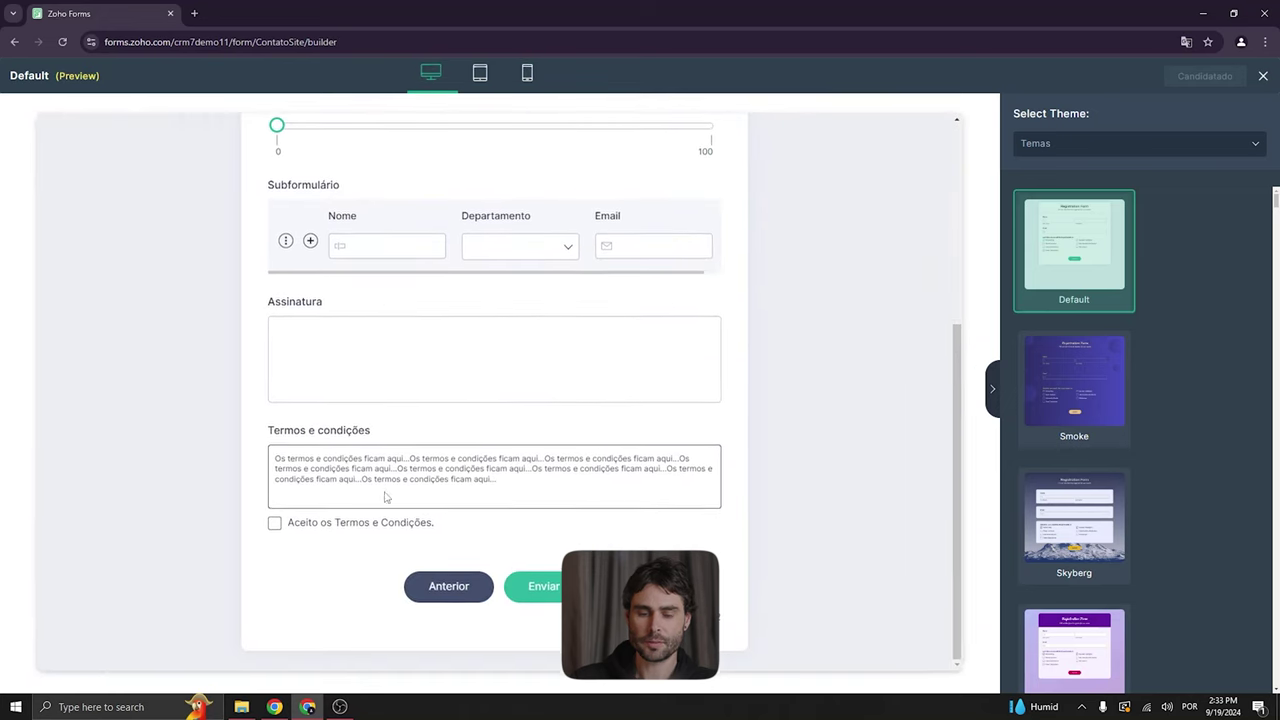
click(1263, 76)
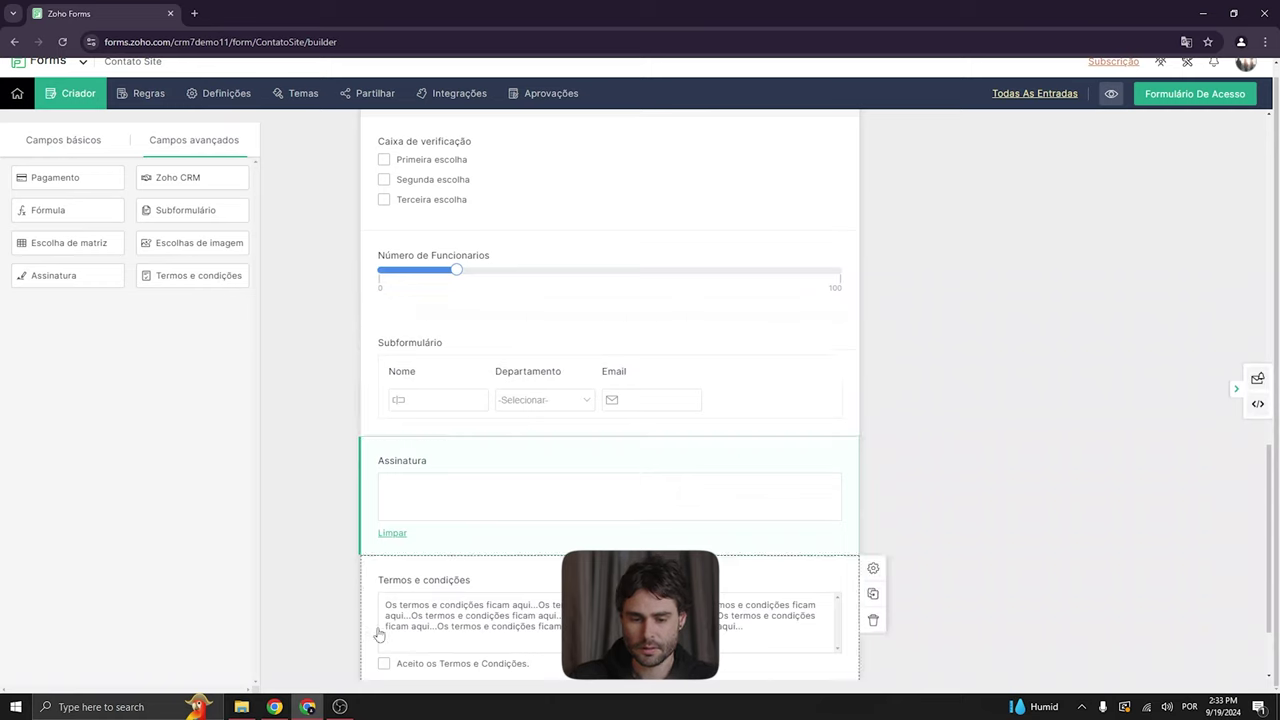
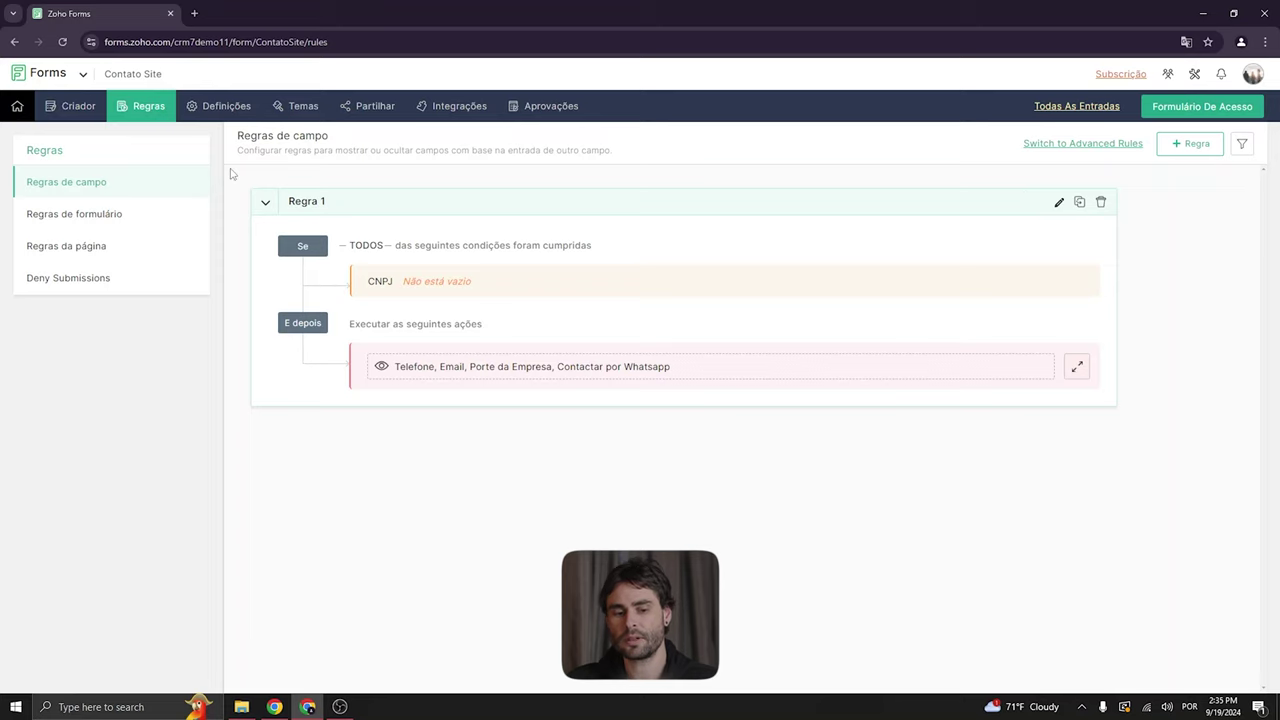
From the form builder, preview Contato Site and try typing test text into the CNPJ field
click(84, 107)
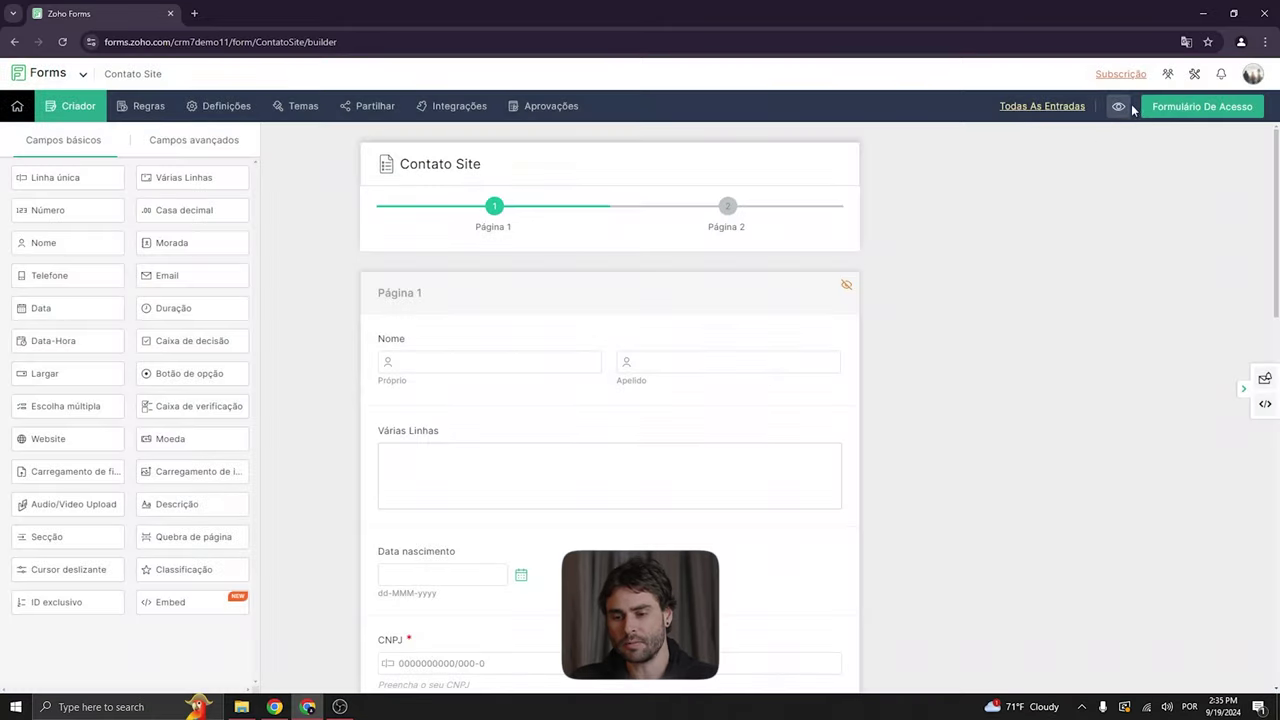
click(1120, 108)
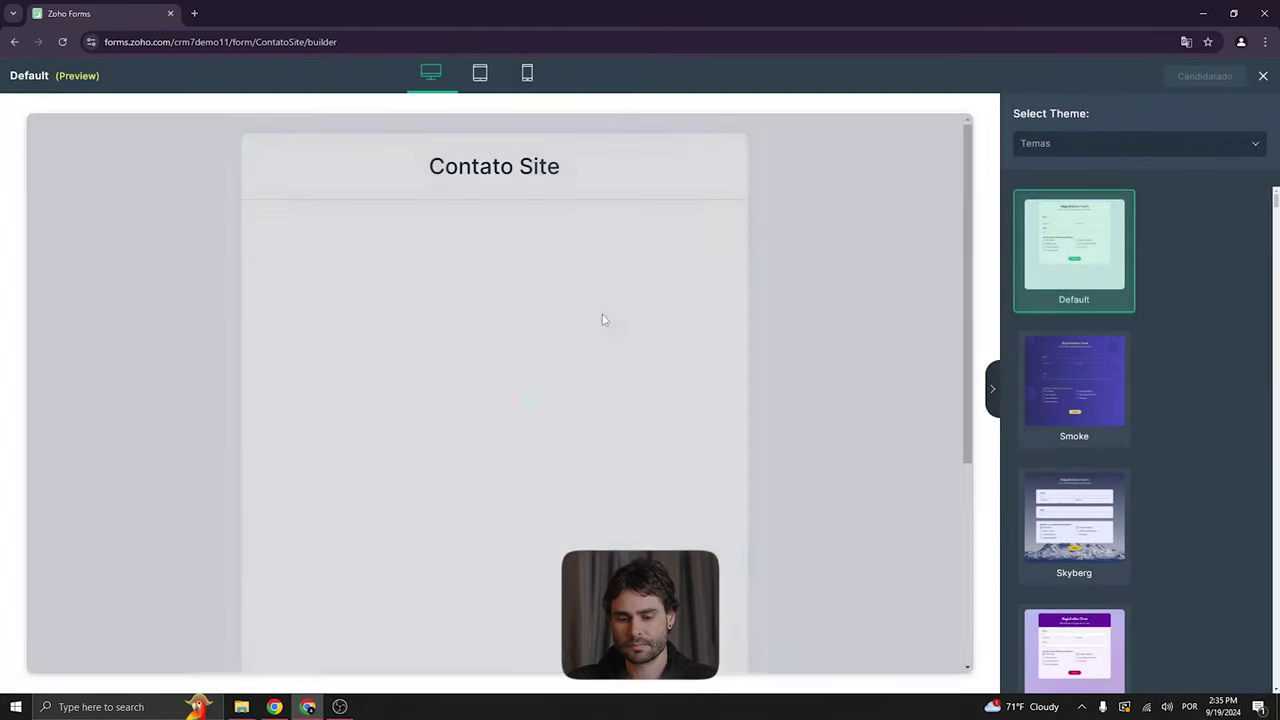
scroll(603, 314, down, 2)
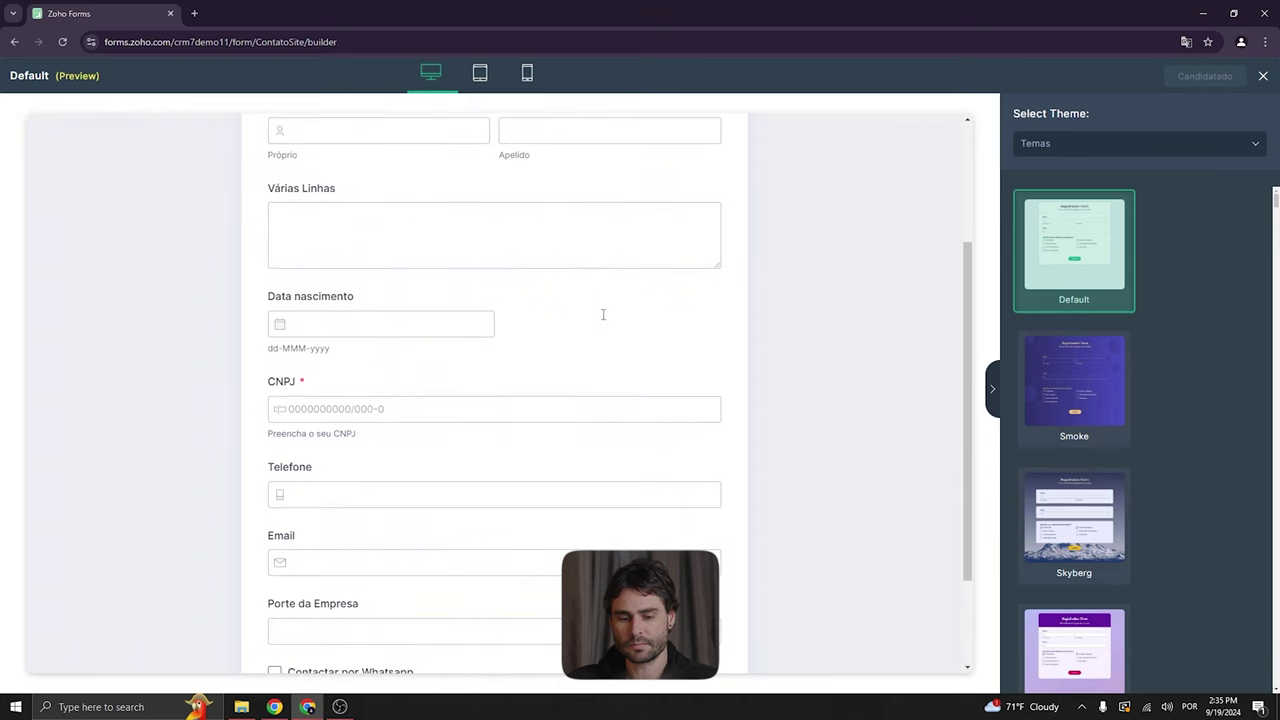
click(423, 409)
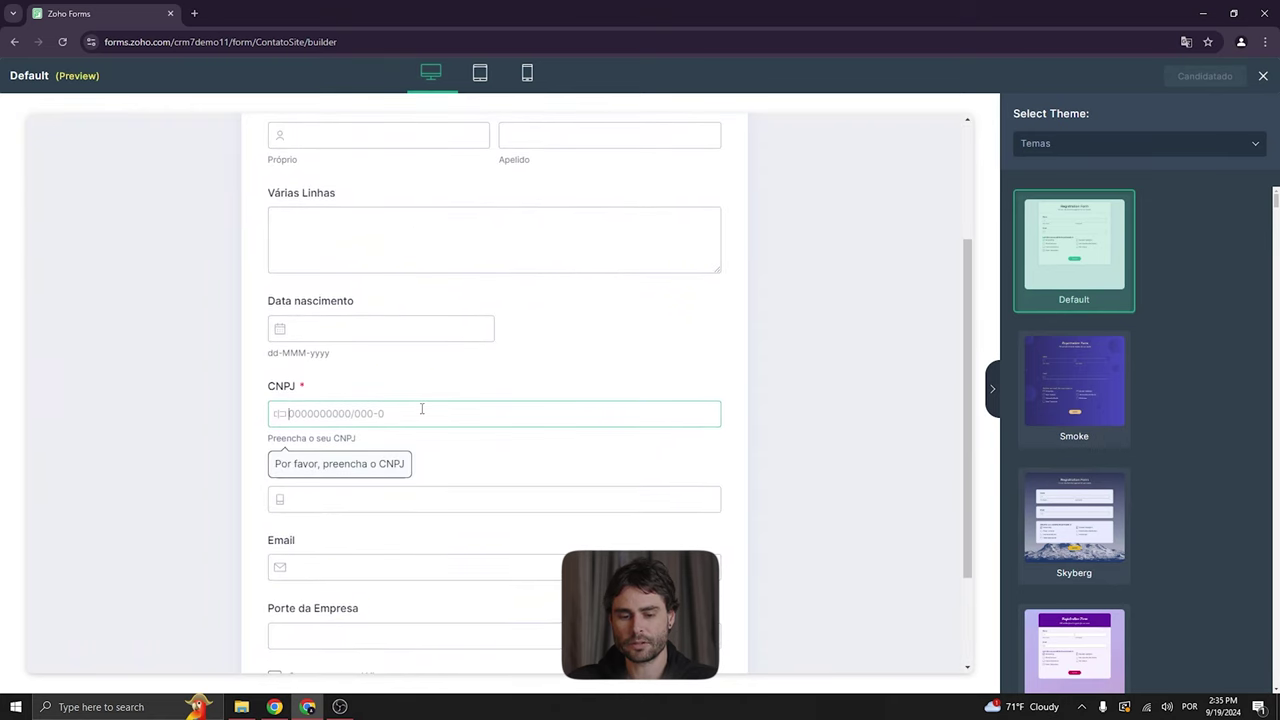
text(fsda)
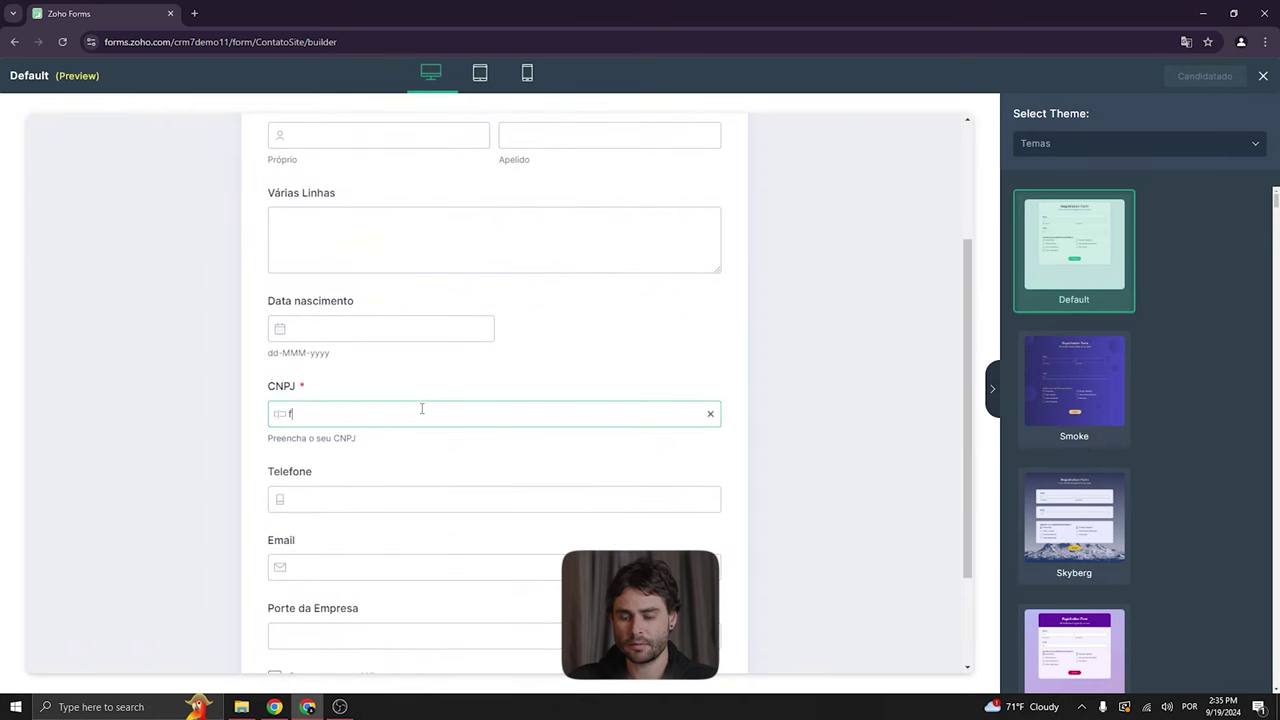
key(BackSpace)
Move to the preview's second page with Seguinte, then close the preview
scroll(422, 410, down, 2)
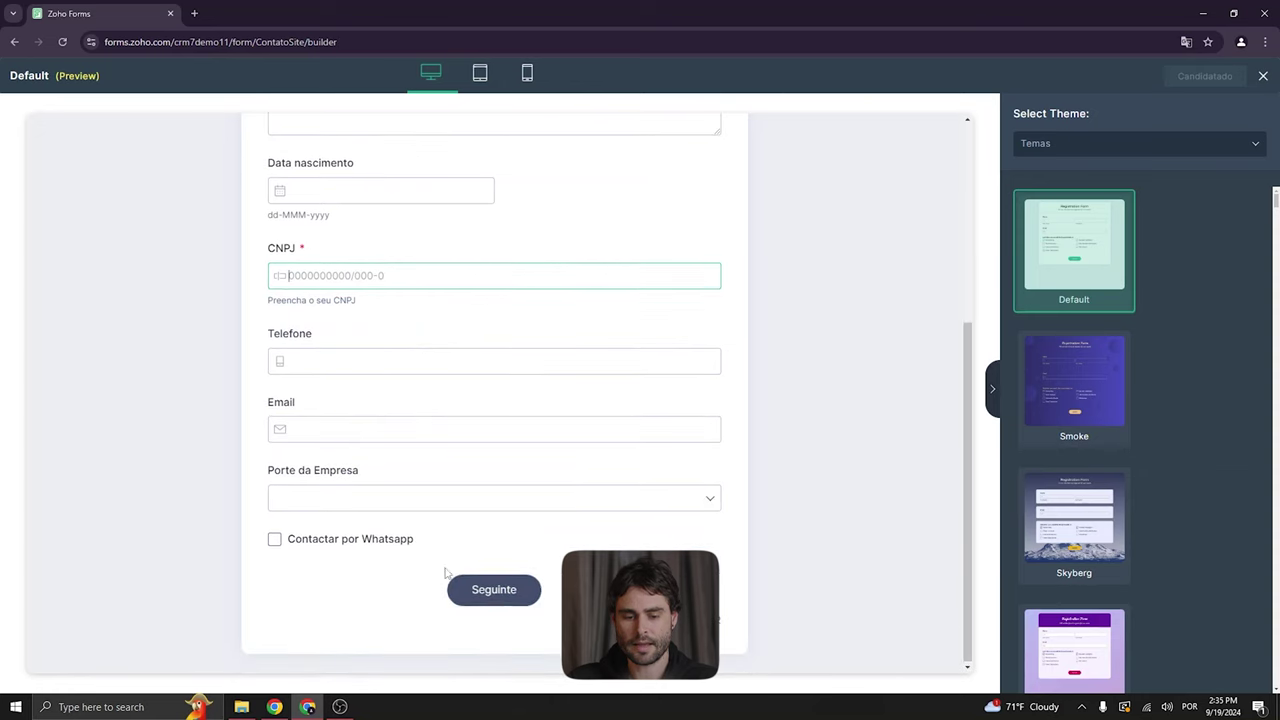
click(492, 592)
scroll(509, 545, up, 5)
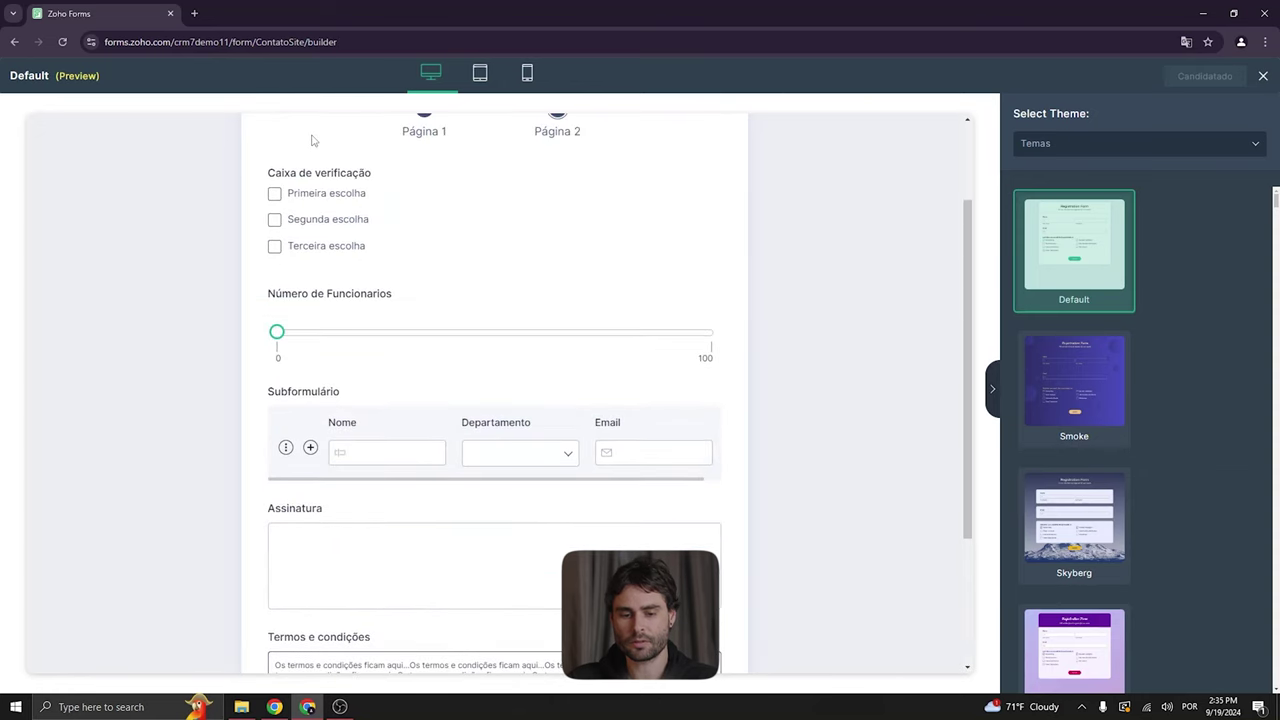
scroll(312, 140, up, 2)
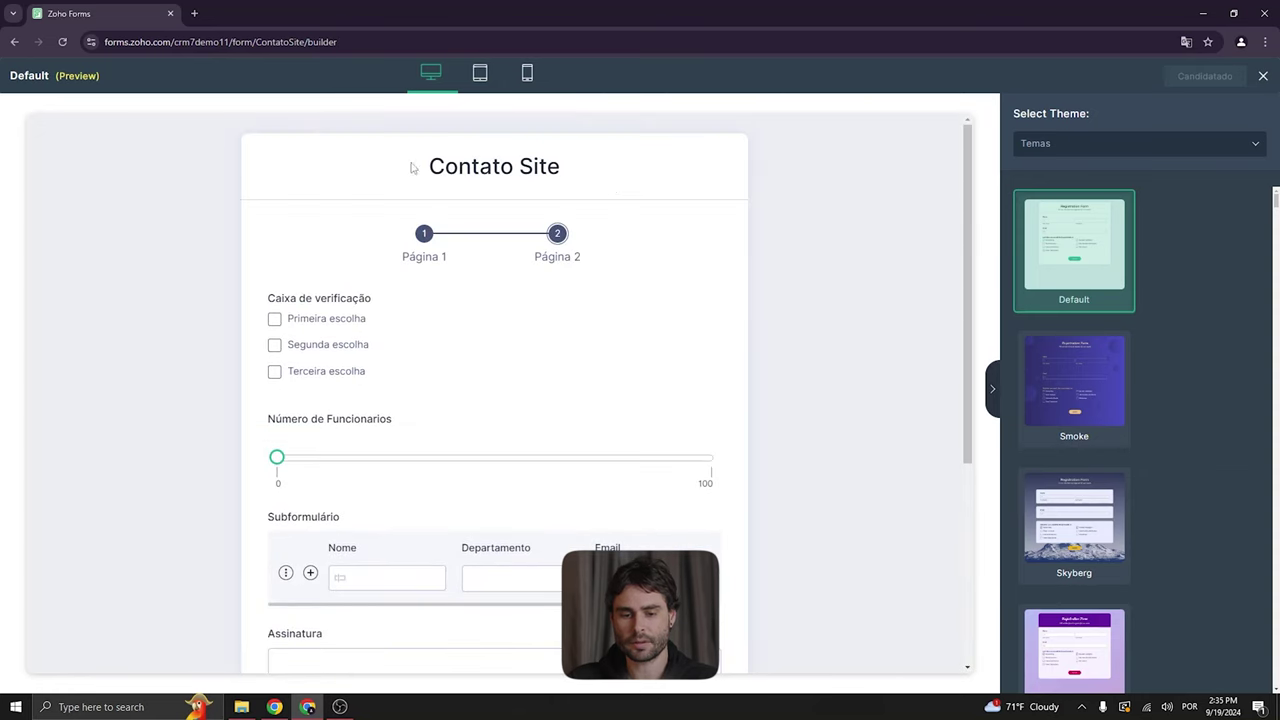
click(1260, 76)
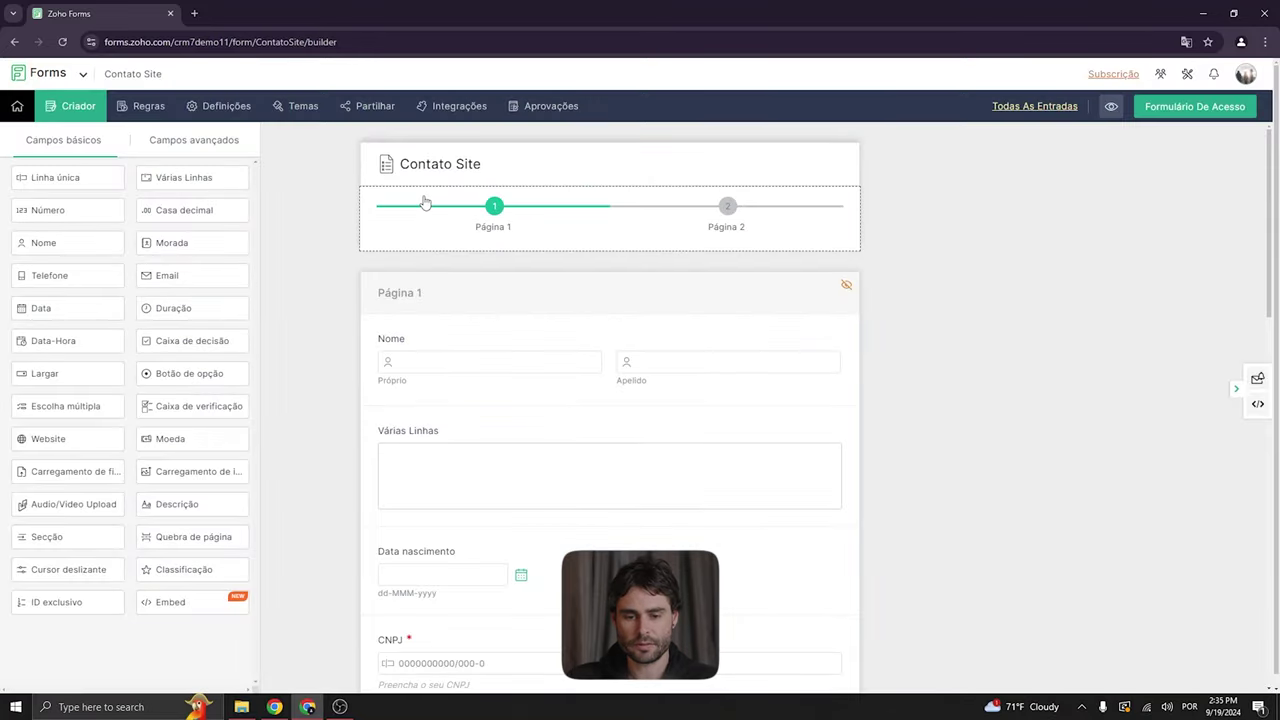
Copy the permanent URL, create and copy a shortened URL, and open the live form
click(362, 106)
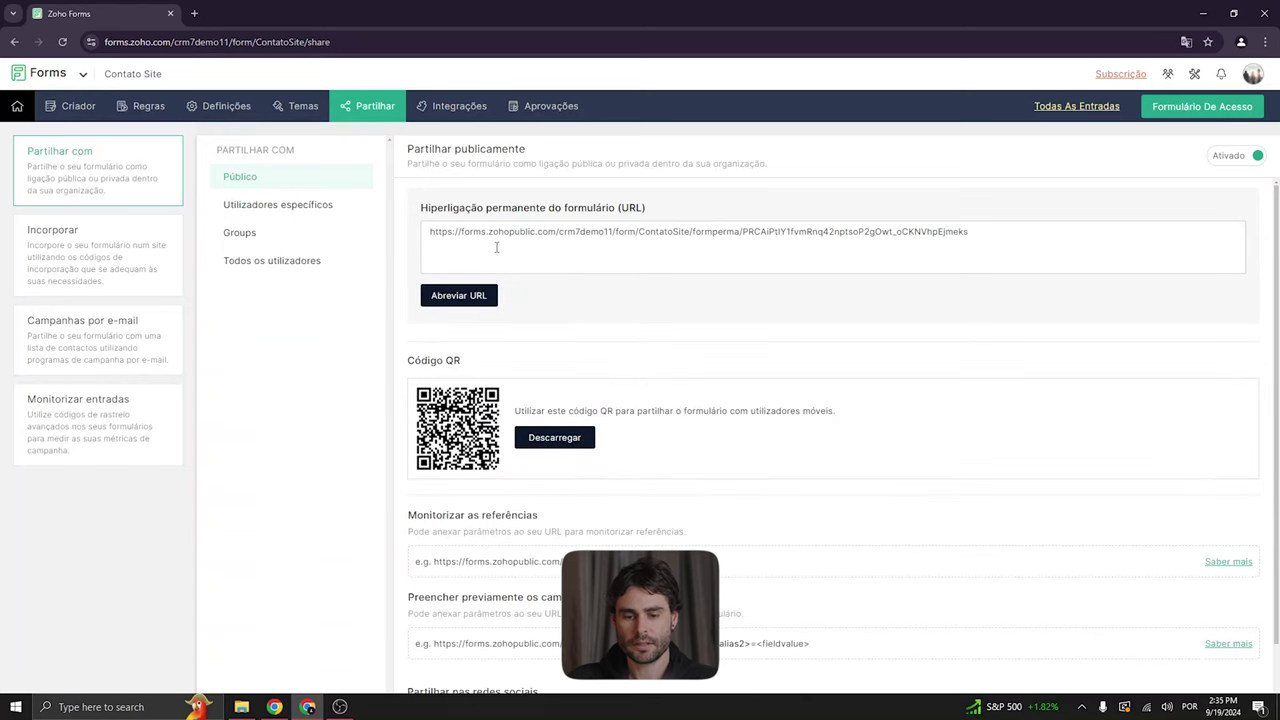
click(713, 231)
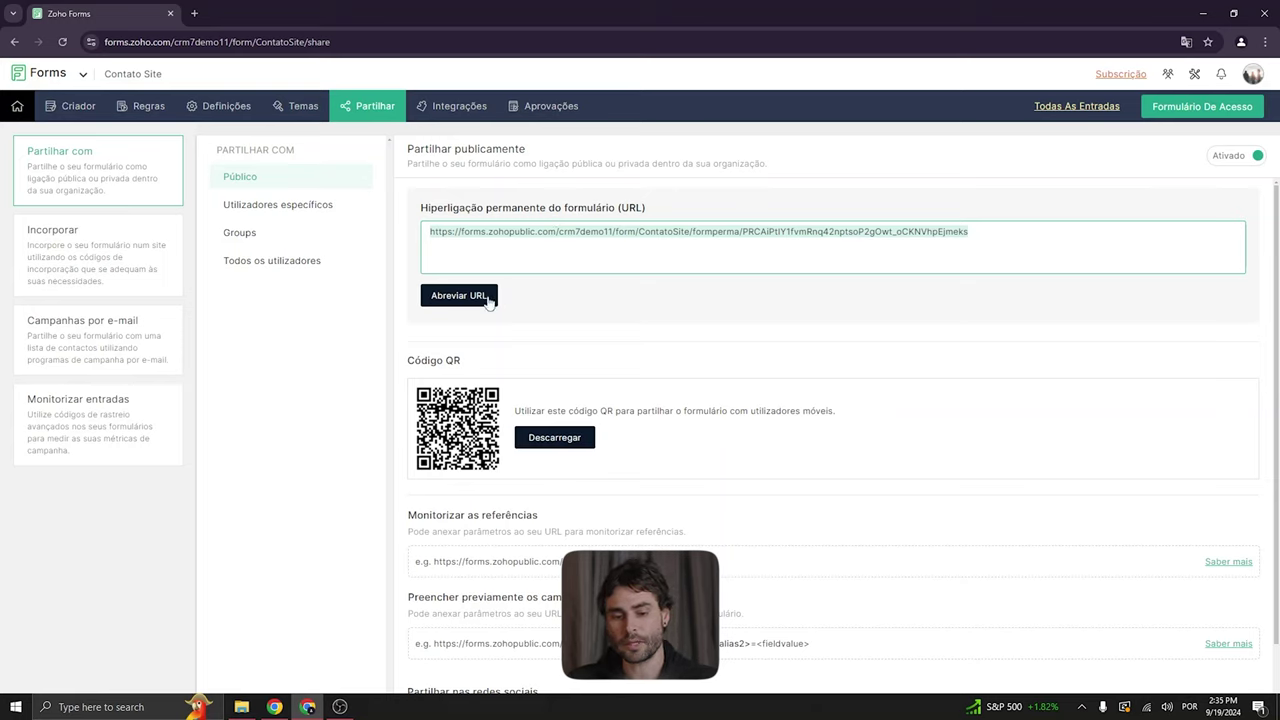
click(459, 296)
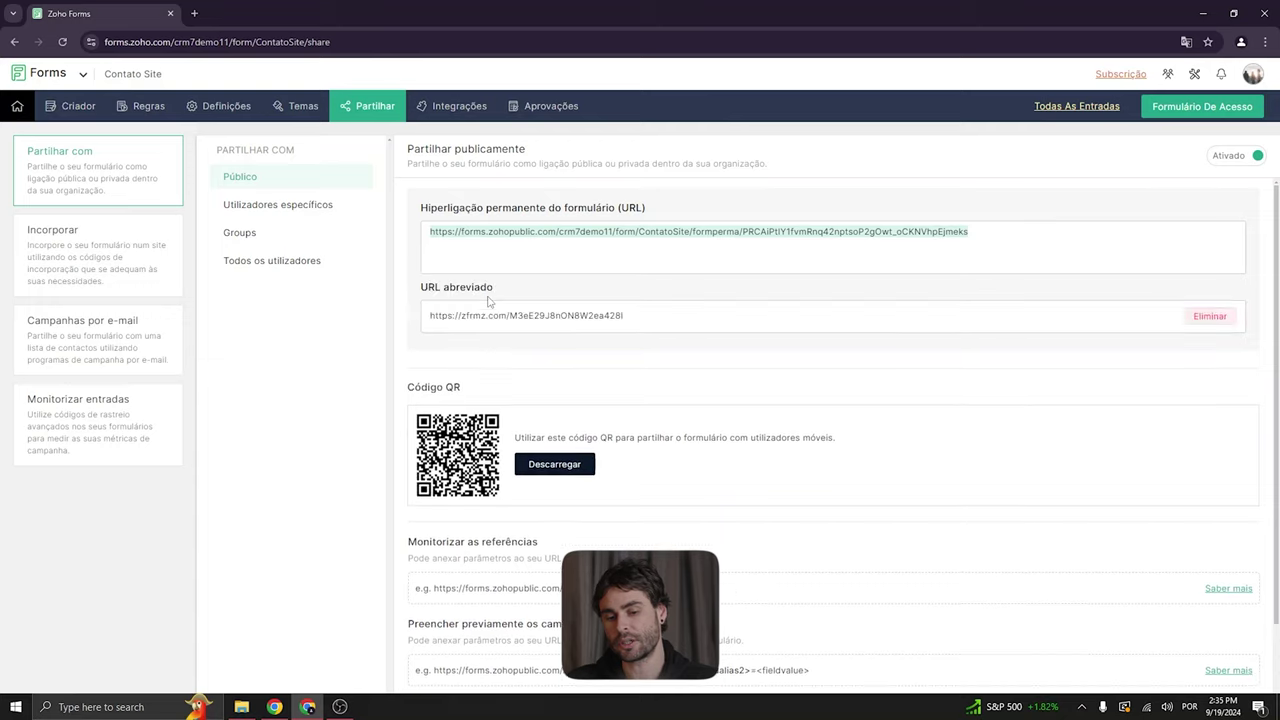
click(544, 314)
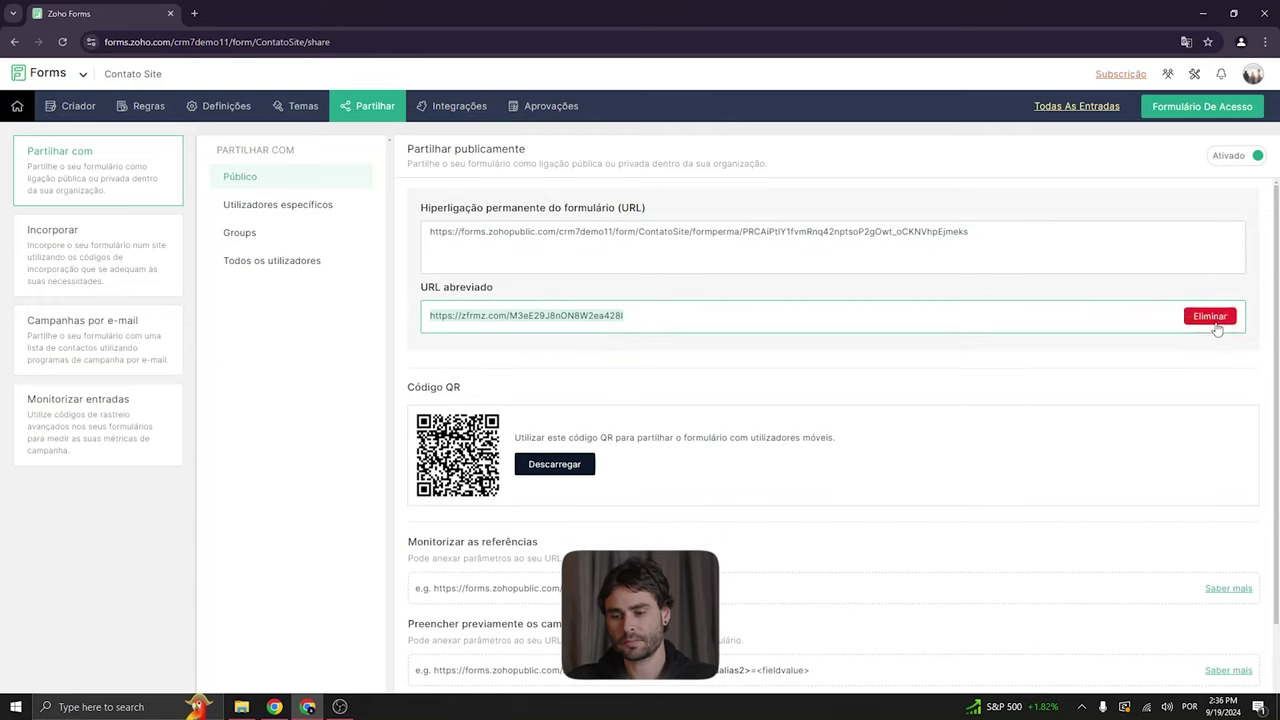
click(1220, 110)
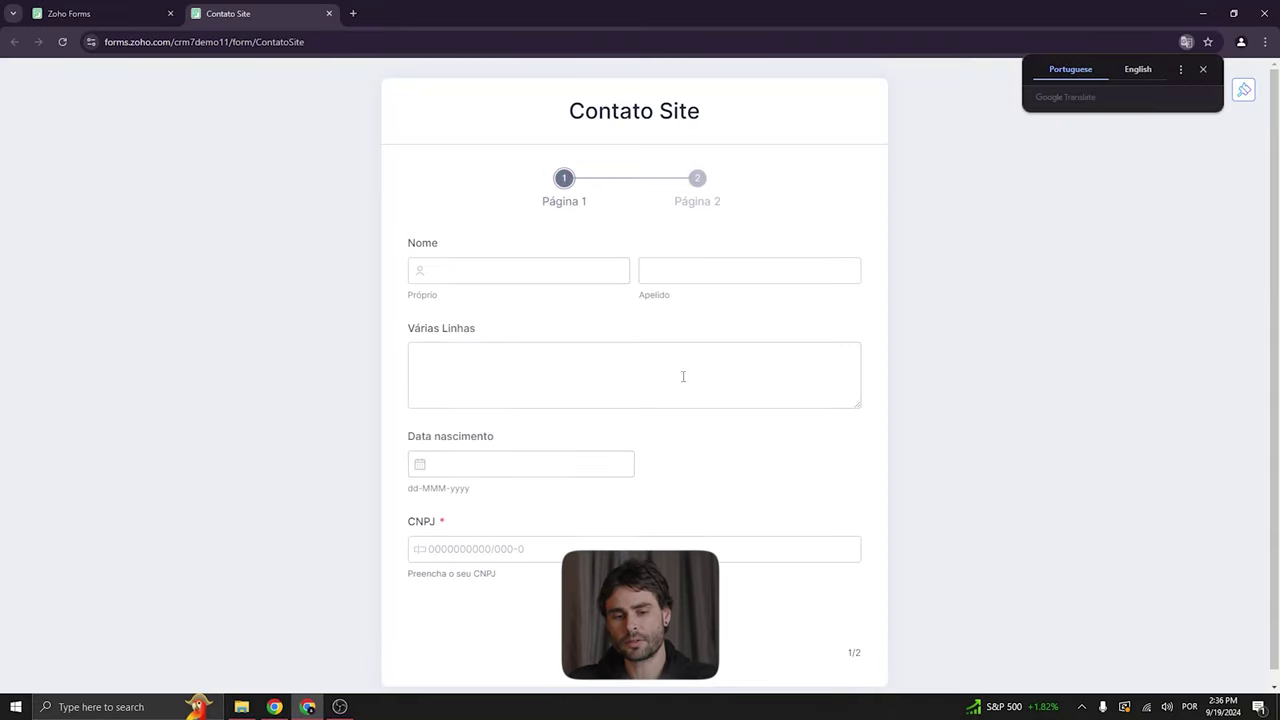
Enter 22222 in the live form's CNPJ, check the Telefone and Email fields, then return
scroll(662, 369, down, 1)
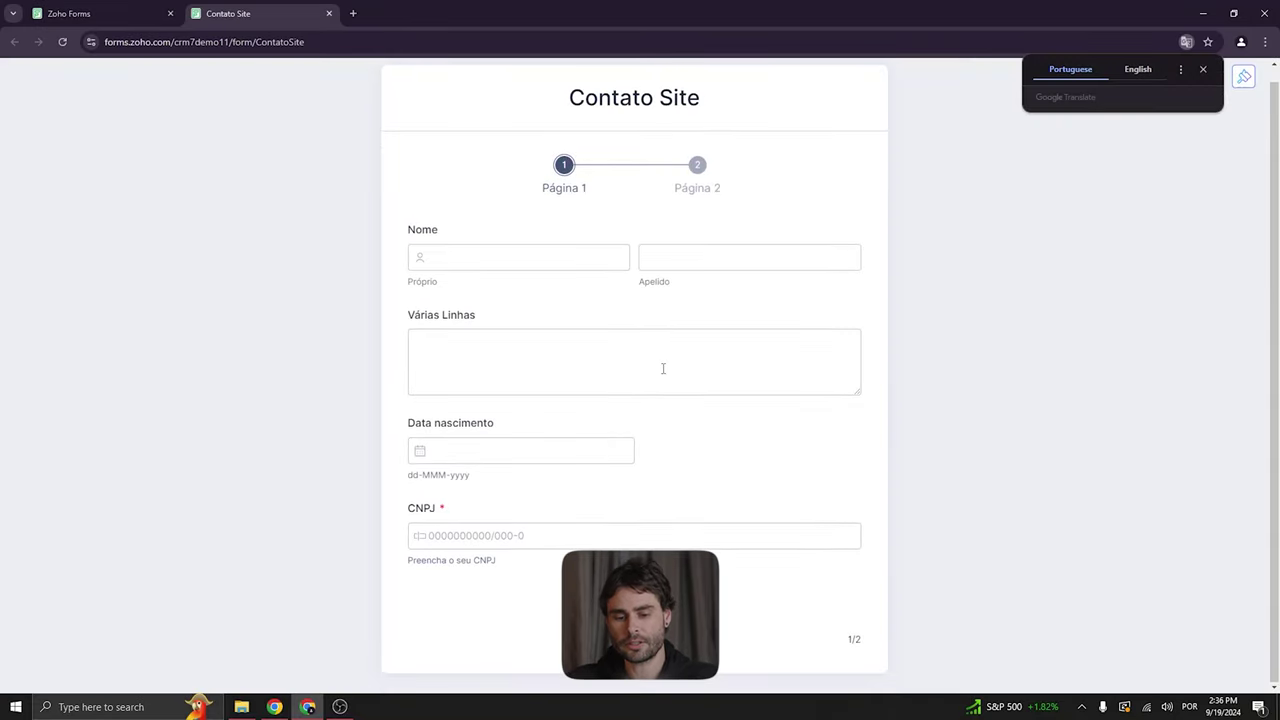
click(550, 530)
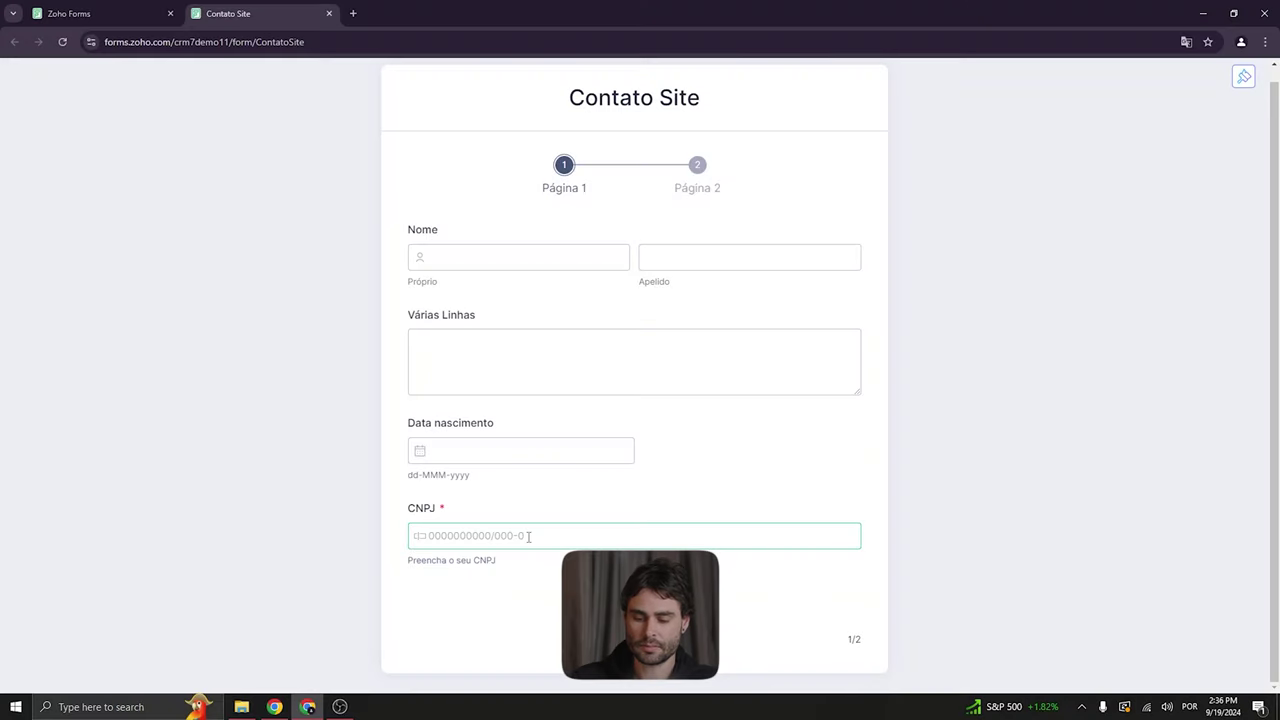
scroll(528, 538, down, 2)
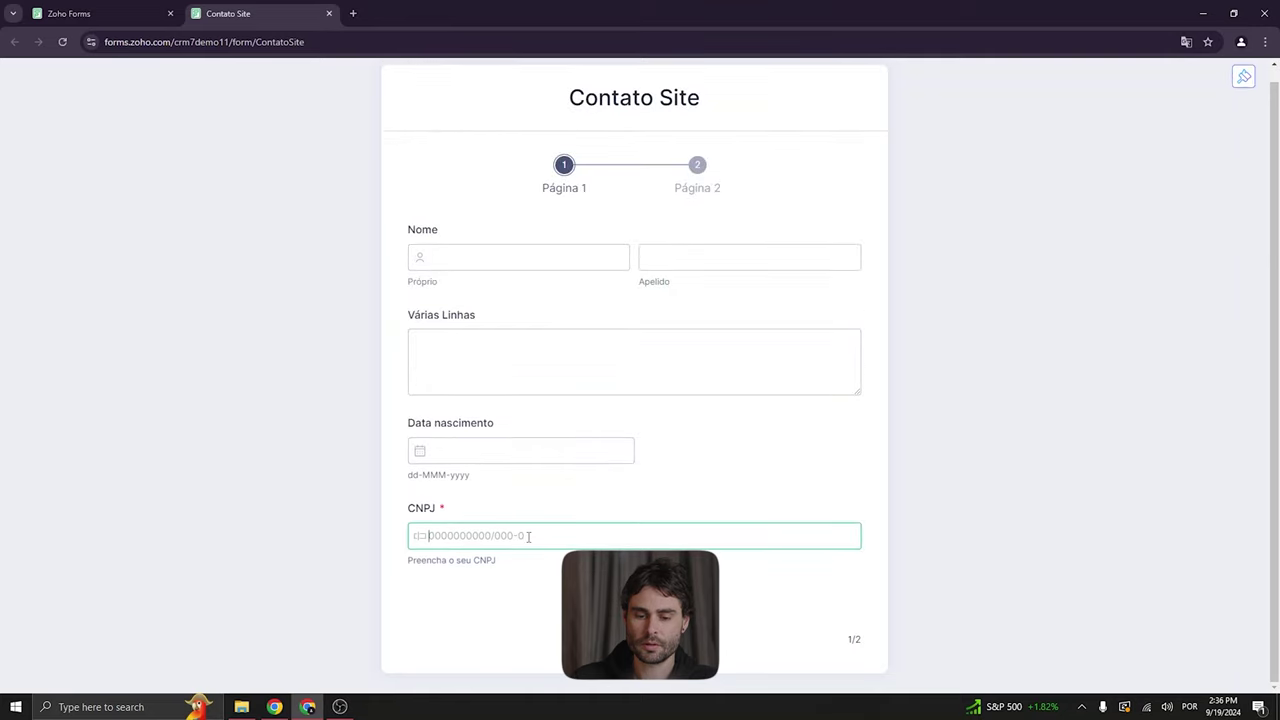
text(222)
scroll(528, 537, down, 2)
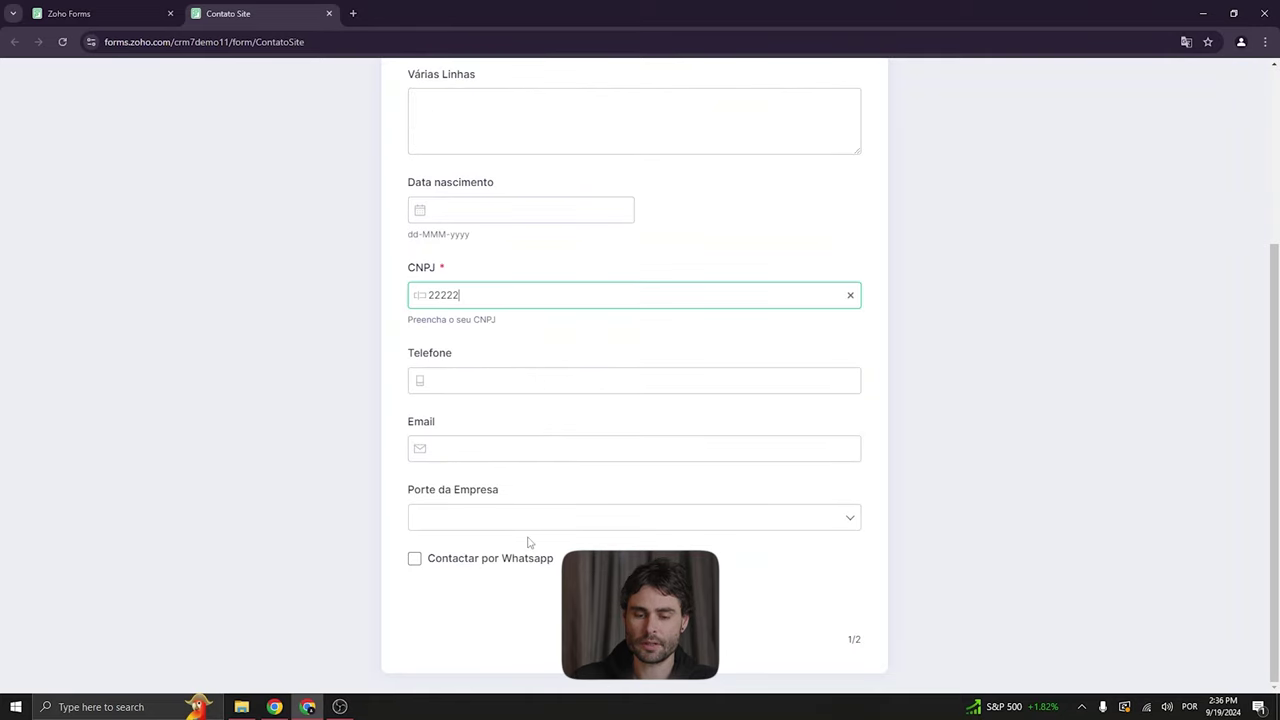
click(585, 378)
click(562, 440)
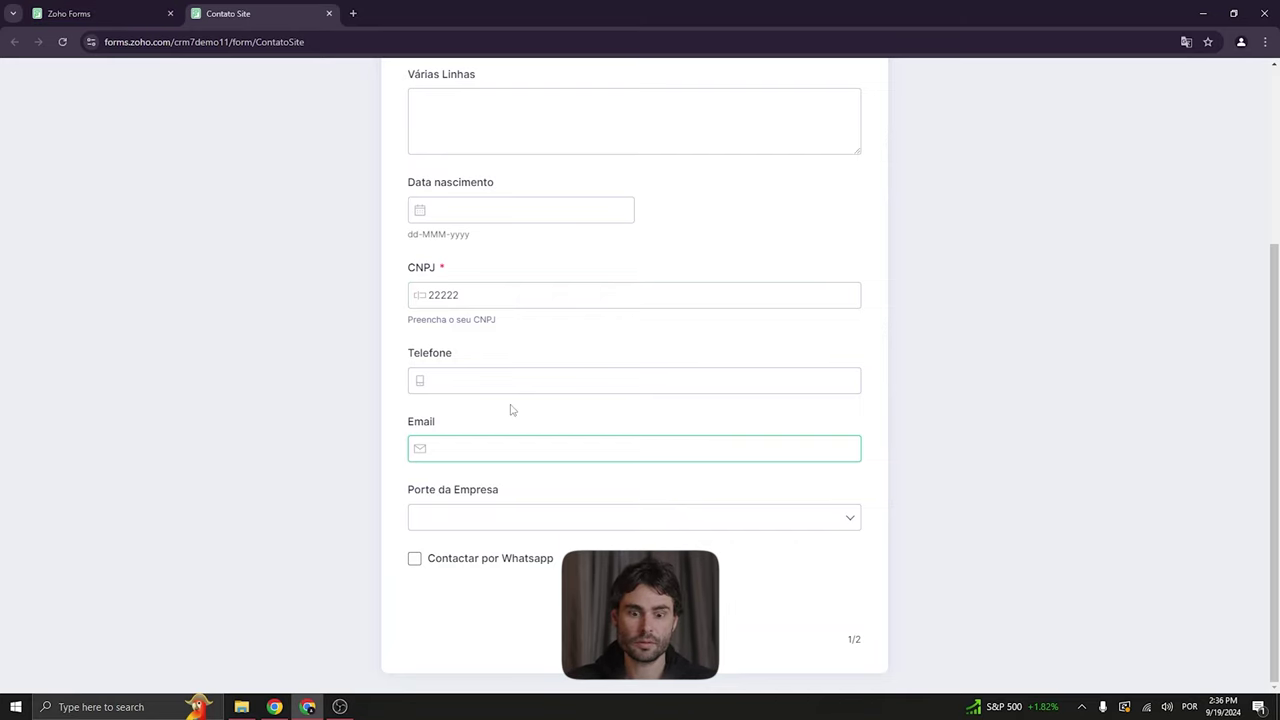
double_click(509, 290)
click(97, 10)
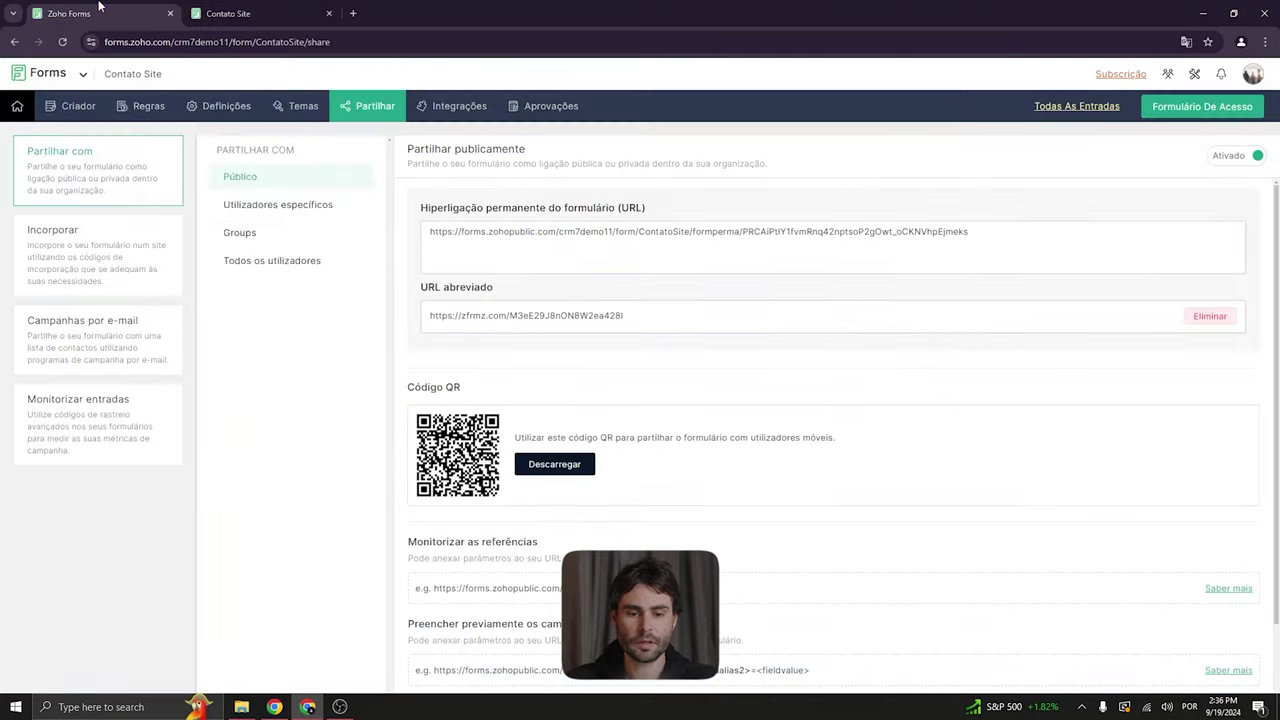
Review Regras, Regras de formulário and Regras da página, then show the Definições settings page
click(161, 107)
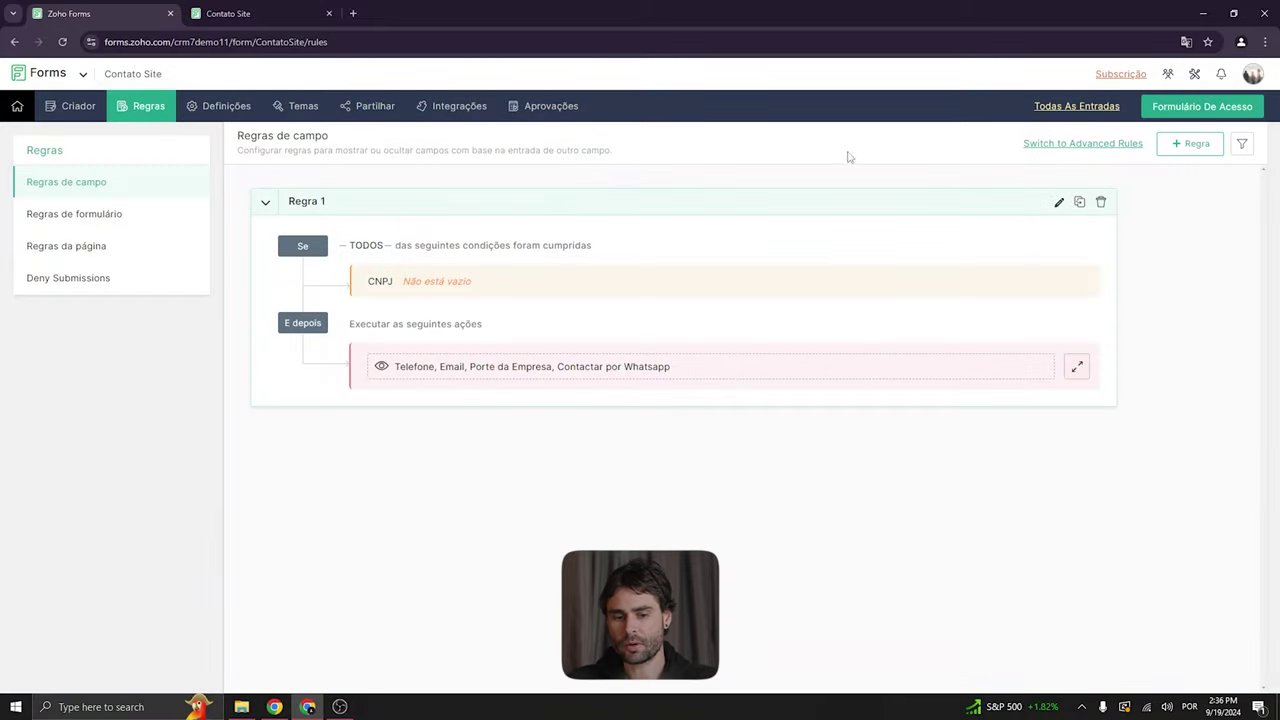
click(73, 224)
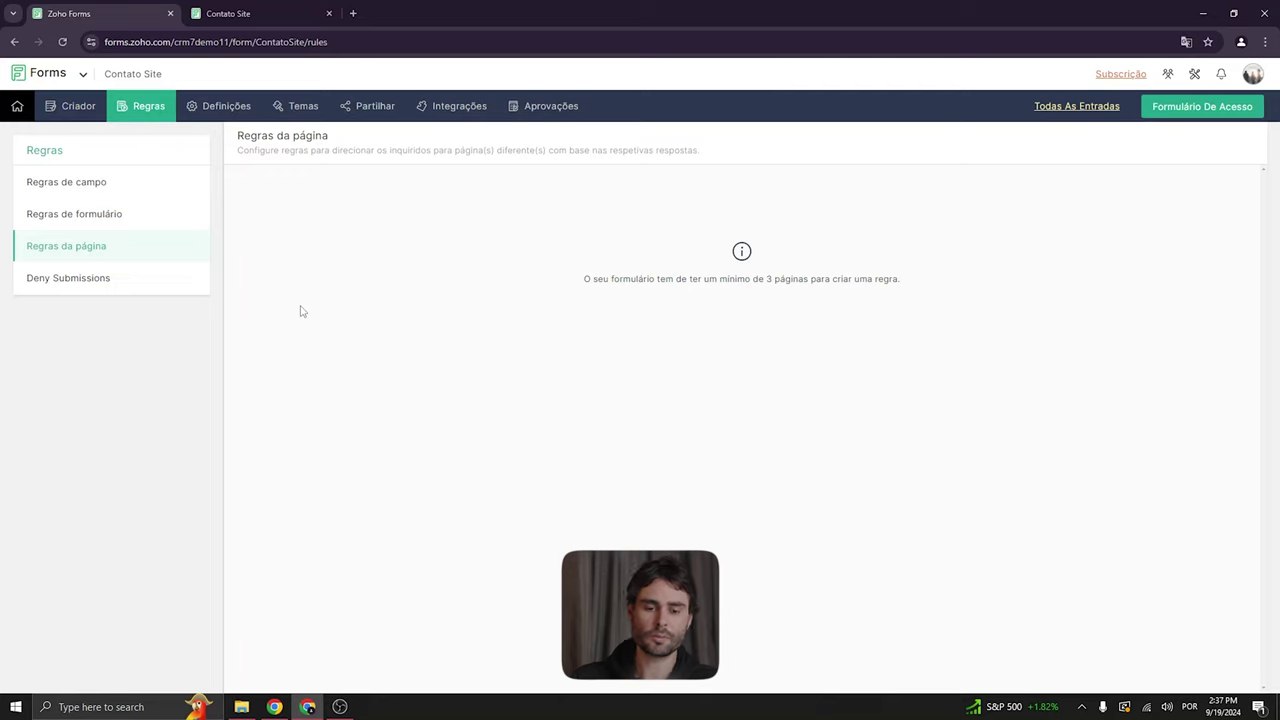
click(243, 110)
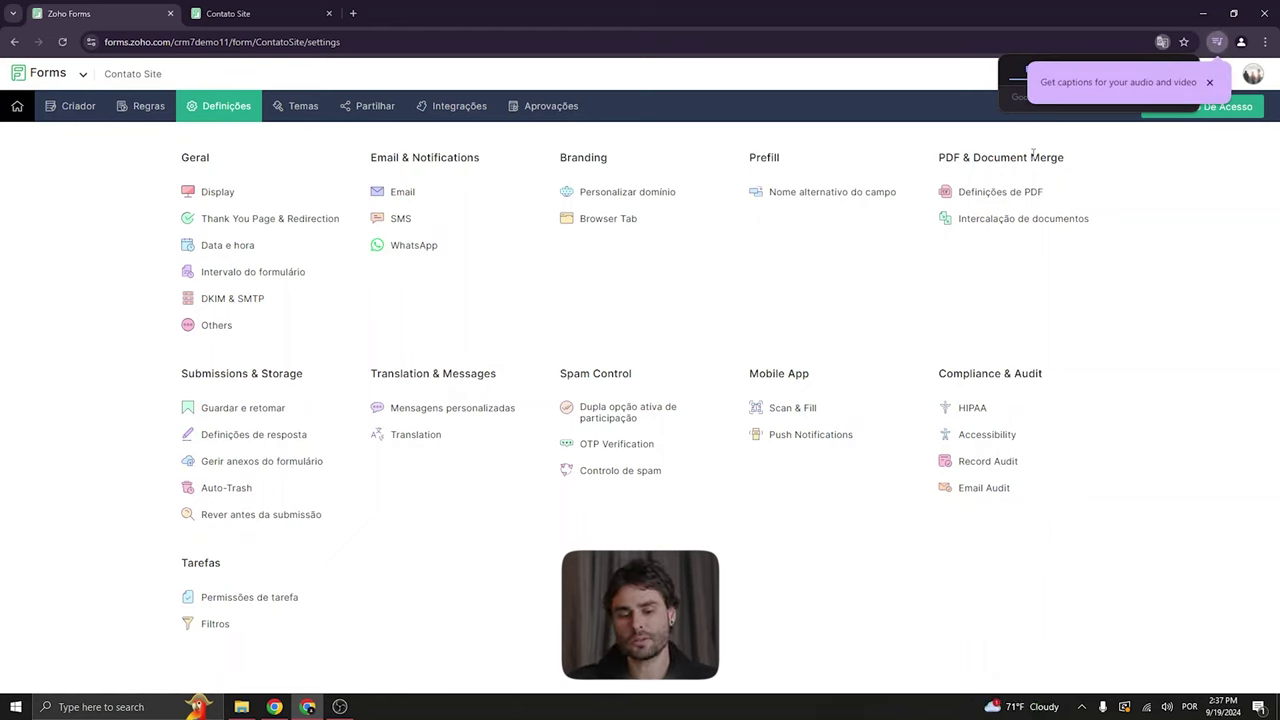
Dismiss the popups and edit the Display settings' submit button label, trying 'Cad' then 'Env'
click(1210, 82)
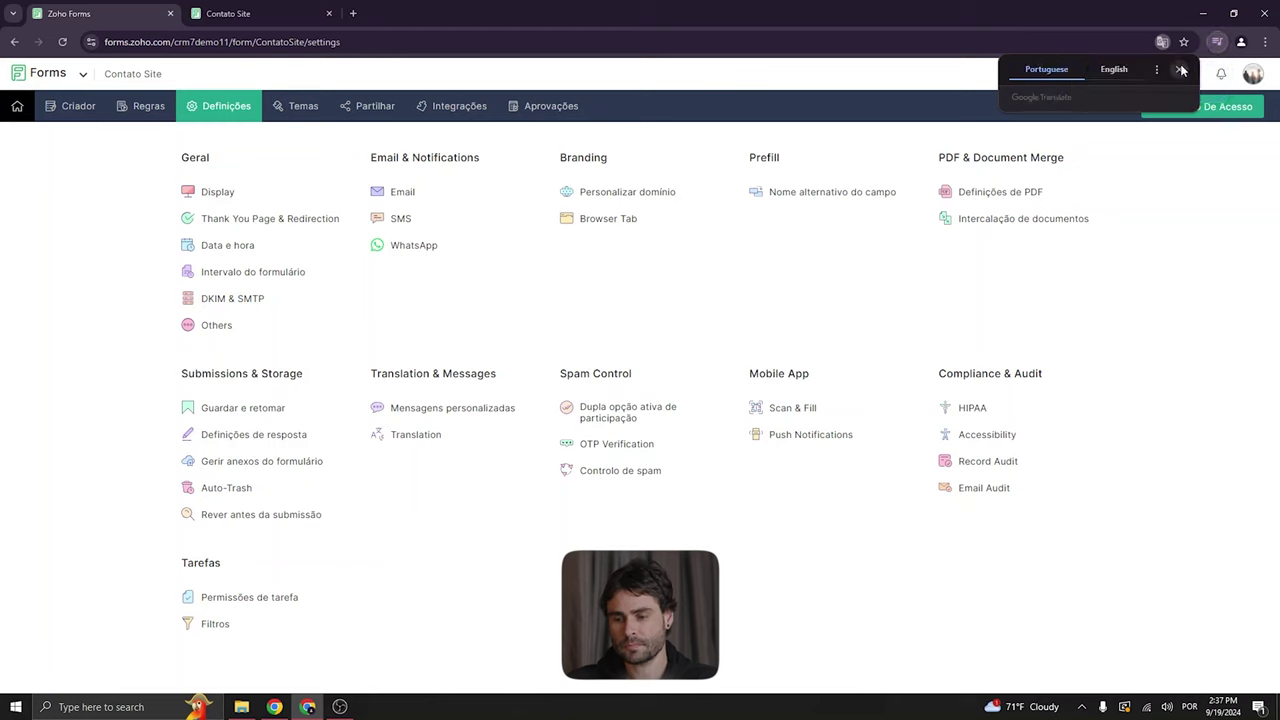
click(1180, 68)
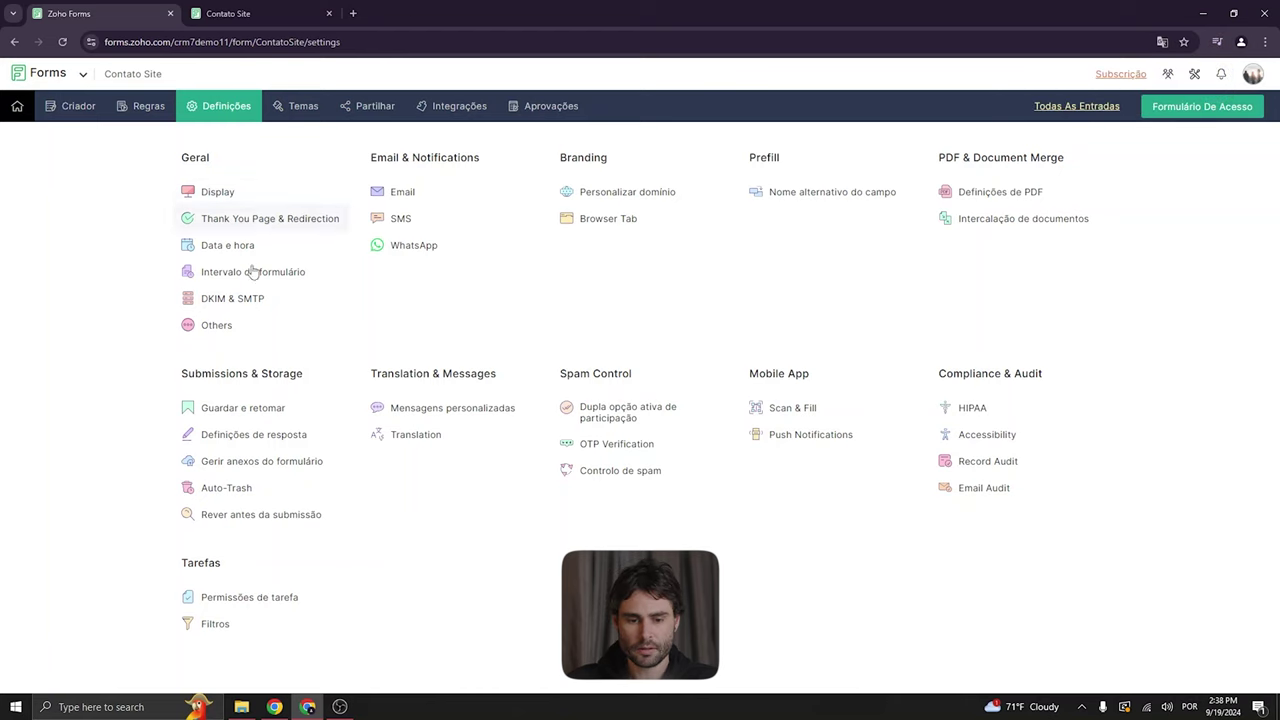
click(233, 193)
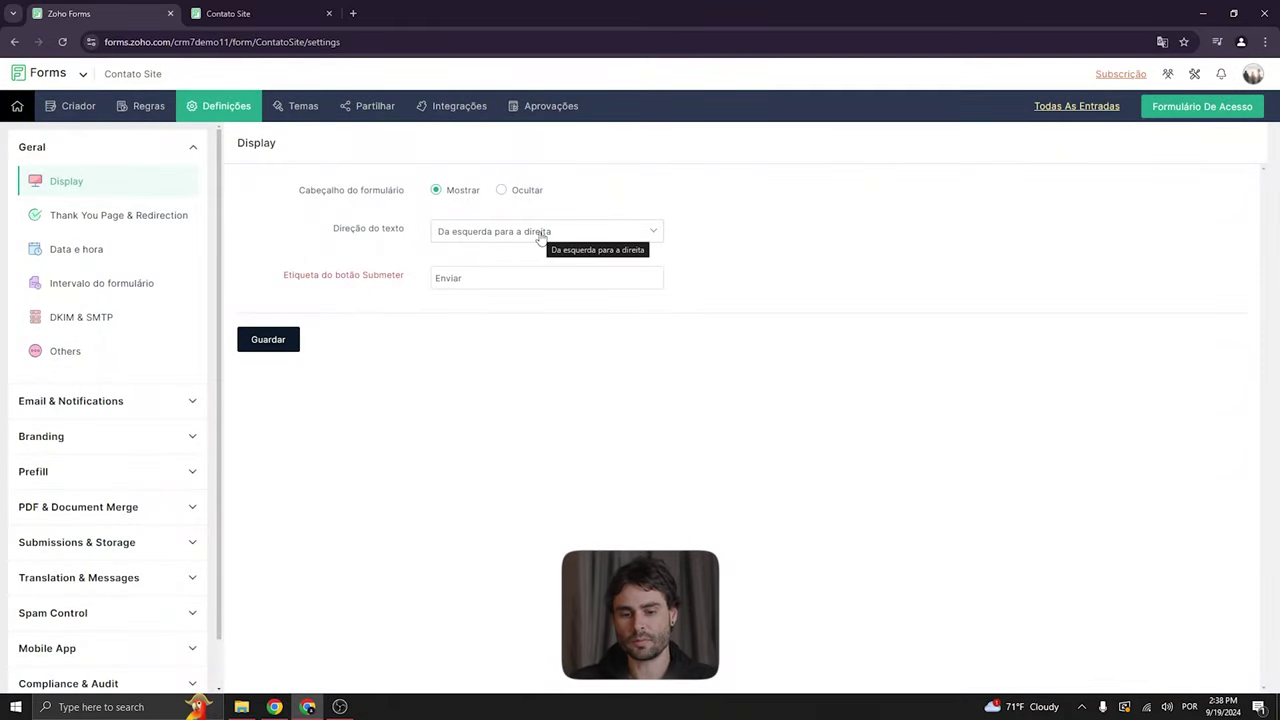
double_click(525, 278)
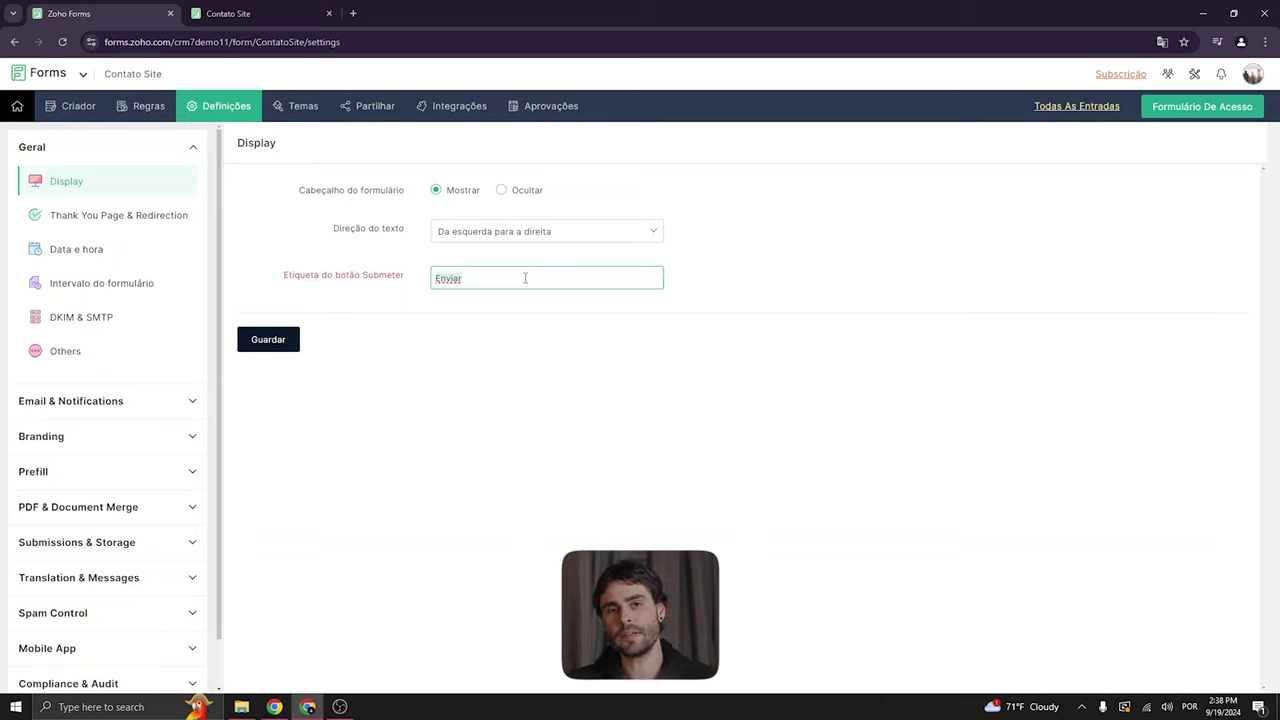
text(Ca)
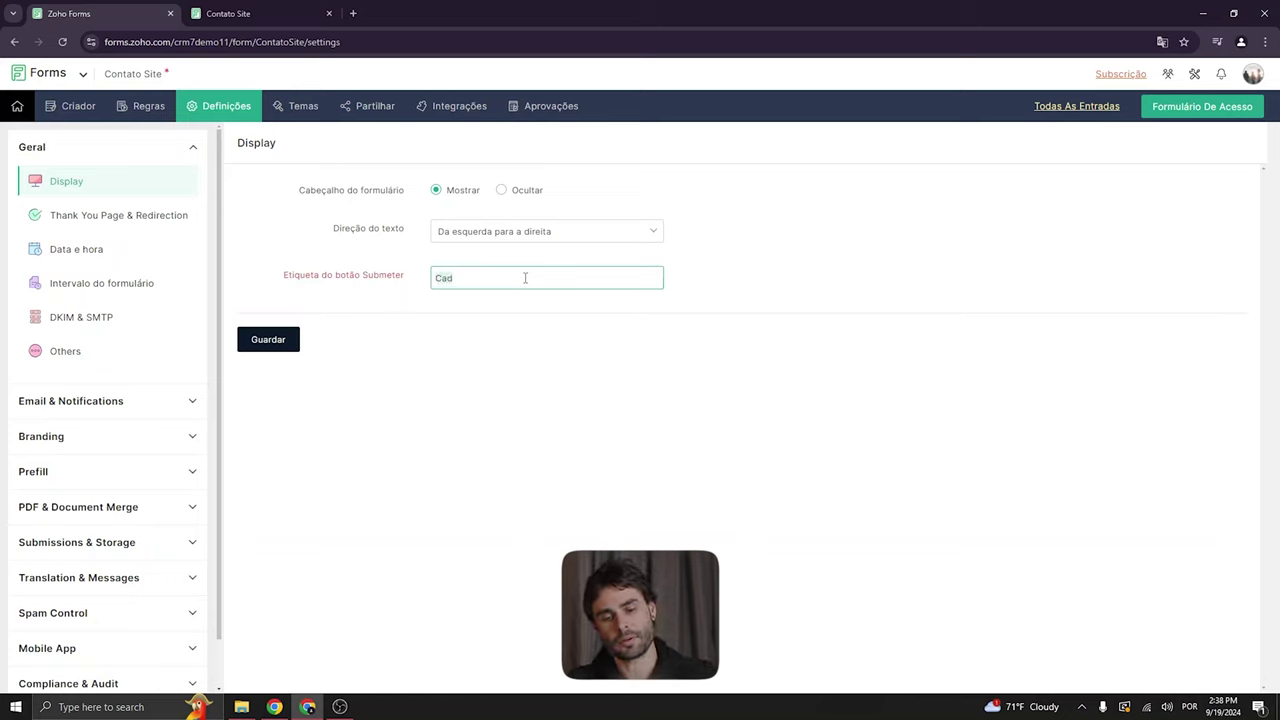
text(d)
key(BackSpace)
key(BackSpace)
key(BackSpace)
text(Enviar)
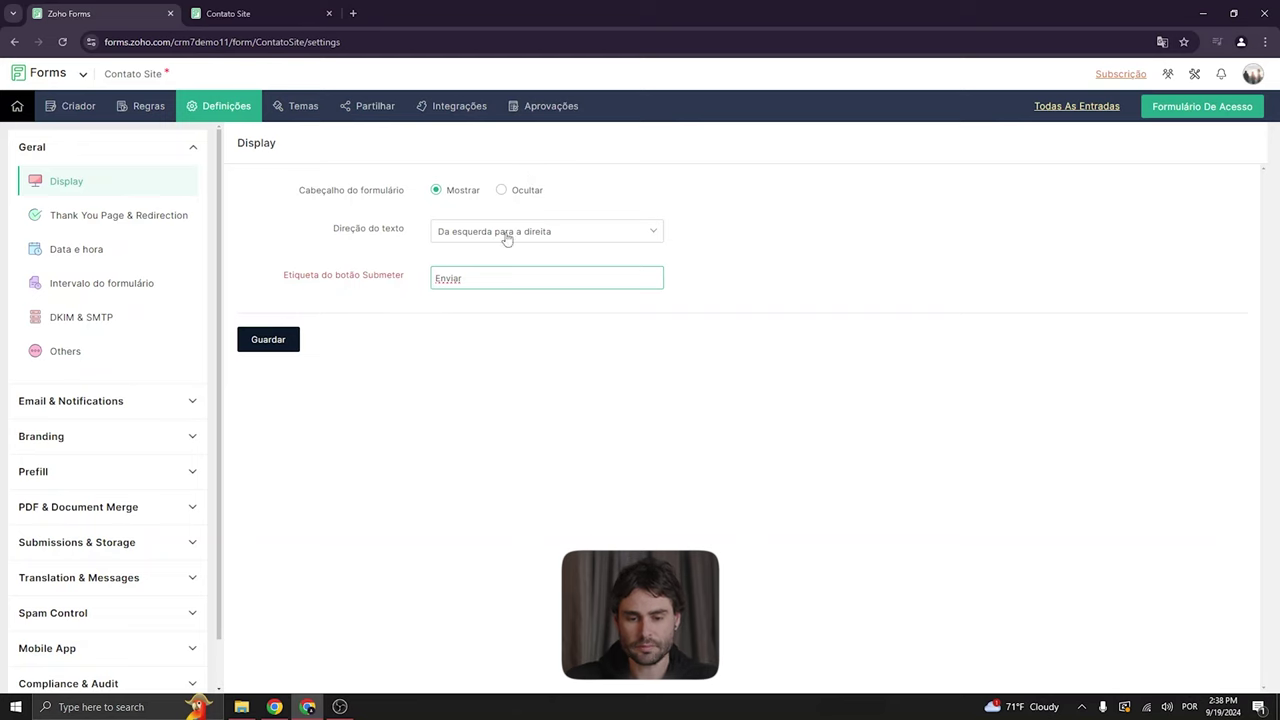
Check the live form, then open Thank You Page & Redirection, discarding the unsaved Display change
key(ctrl+Tab)
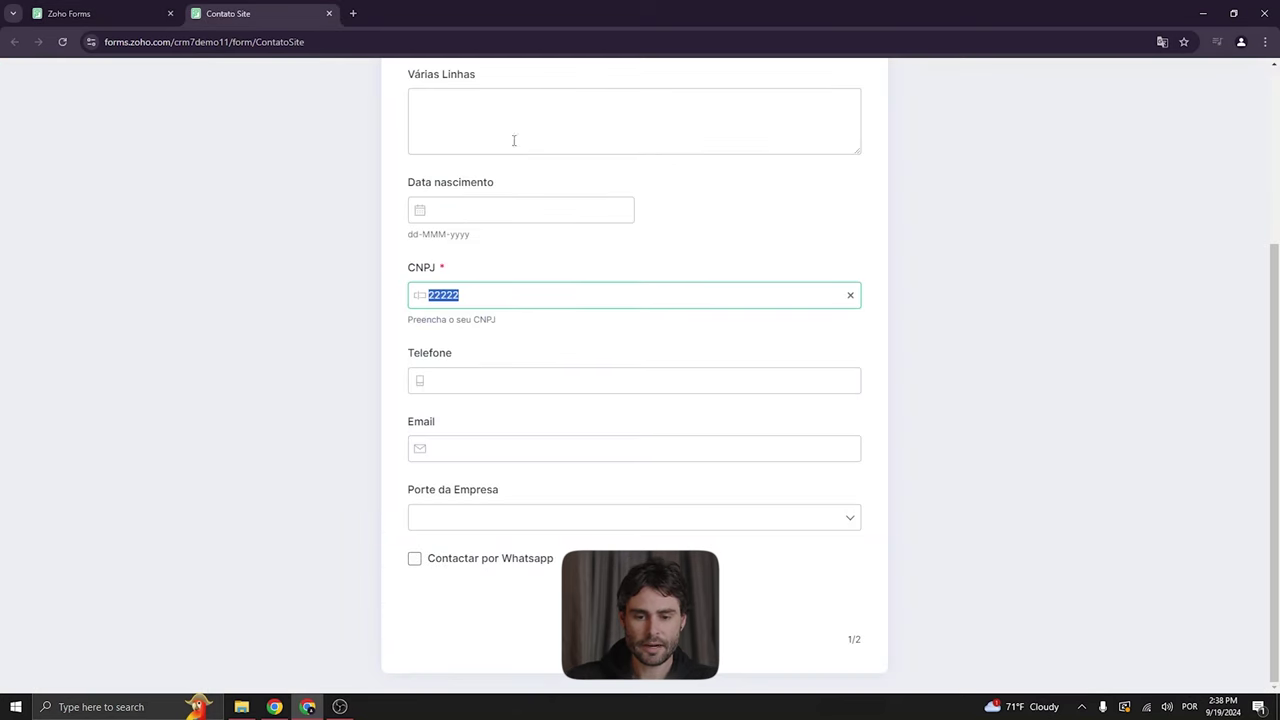
scroll(514, 150, up, 3)
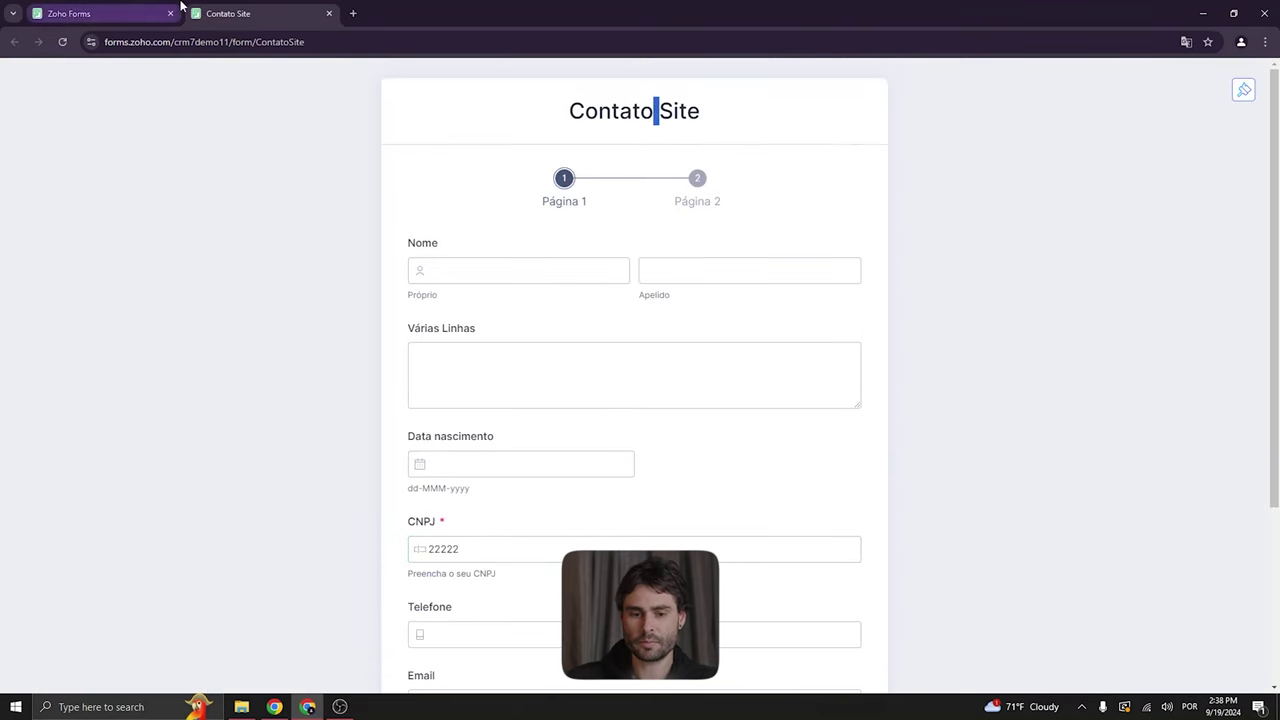
click(127, 8)
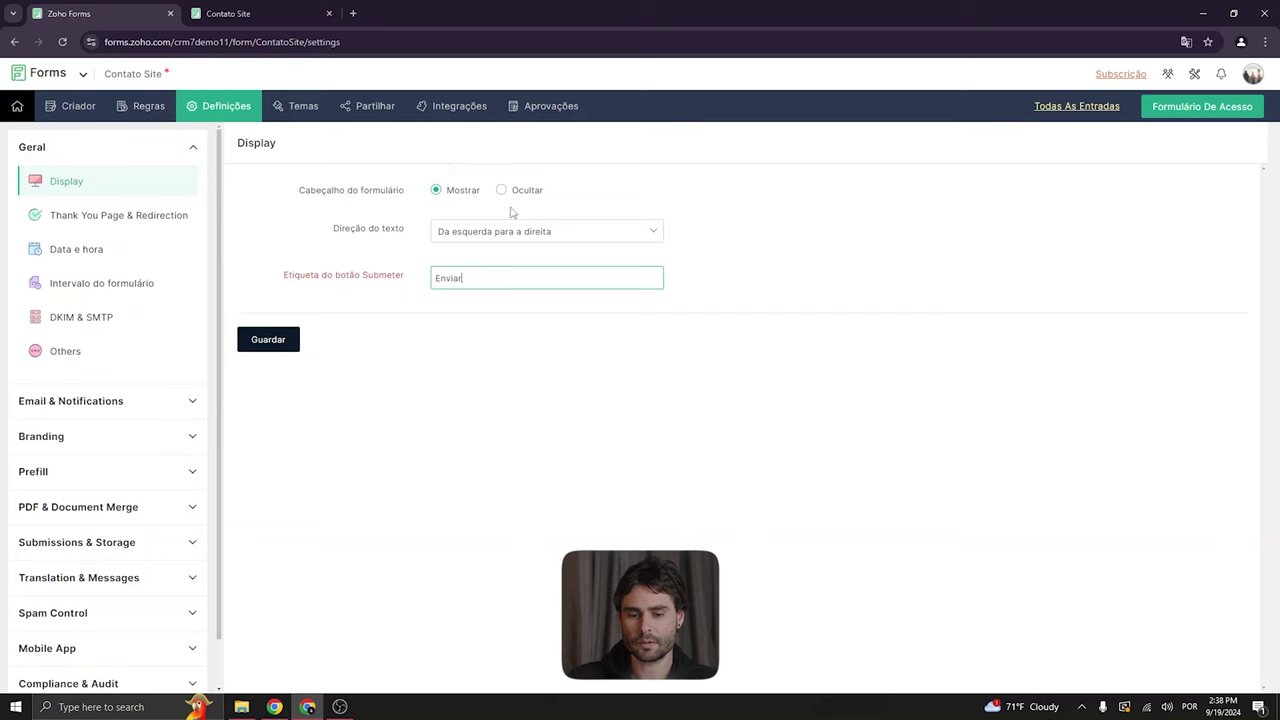
click(150, 216)
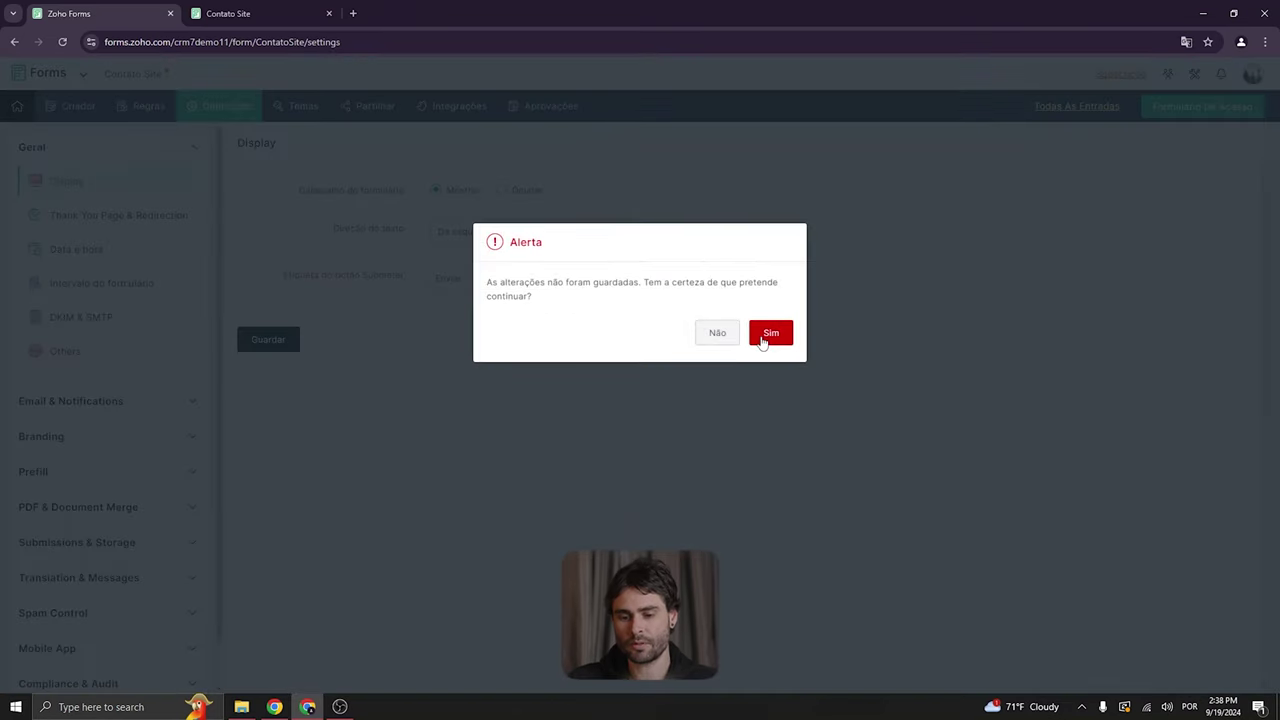
click(770, 333)
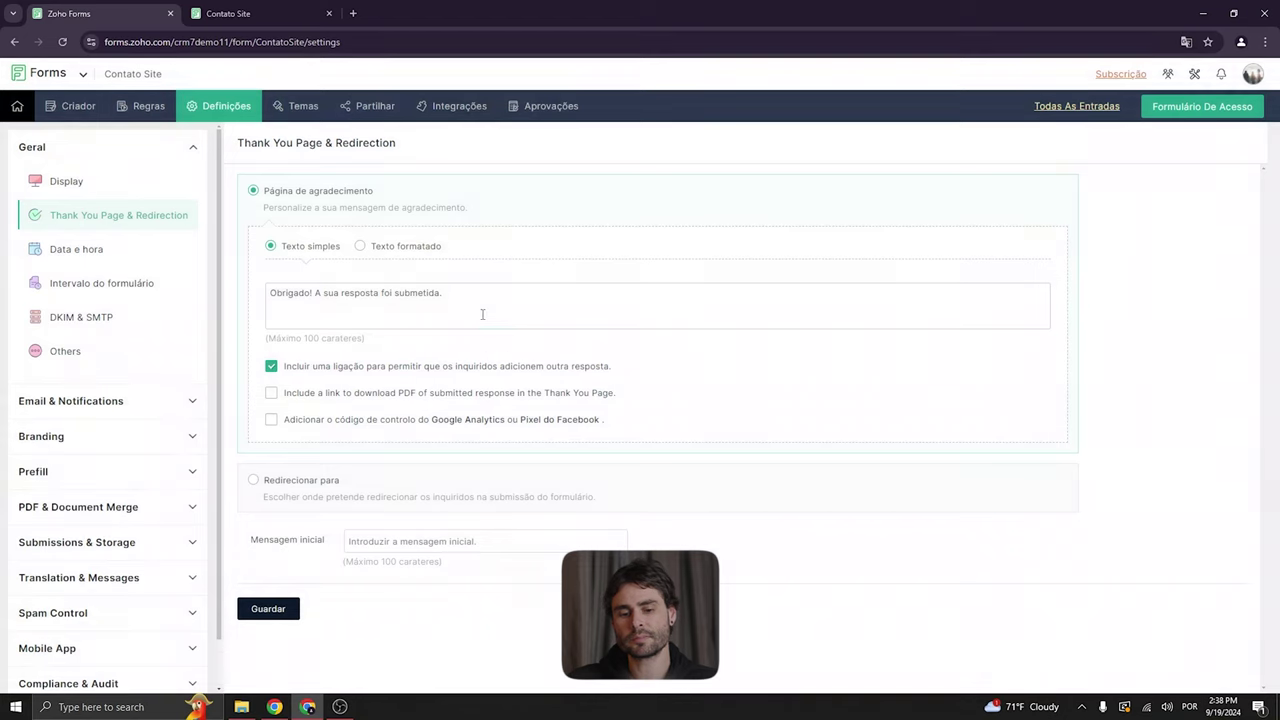
click(482, 312)
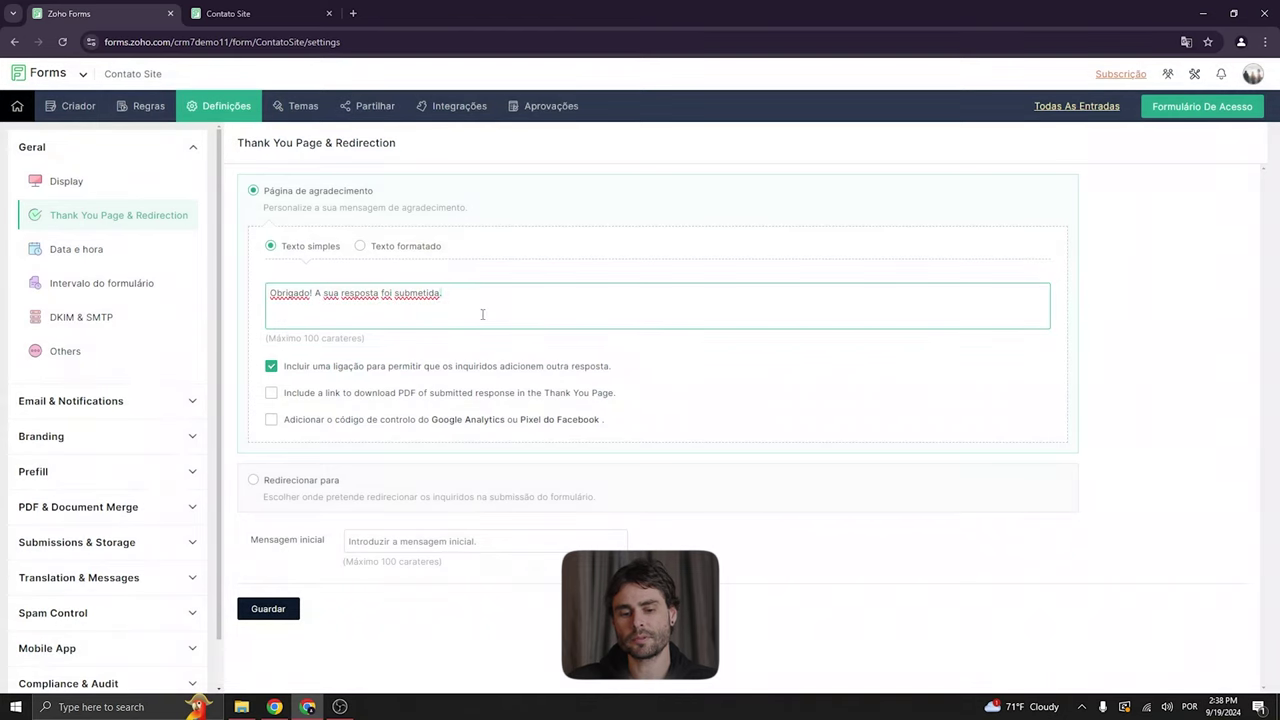
Change the thank-you setting from Texto formatado to Redireccionar para, leaving the website URL empty
click(391, 252)
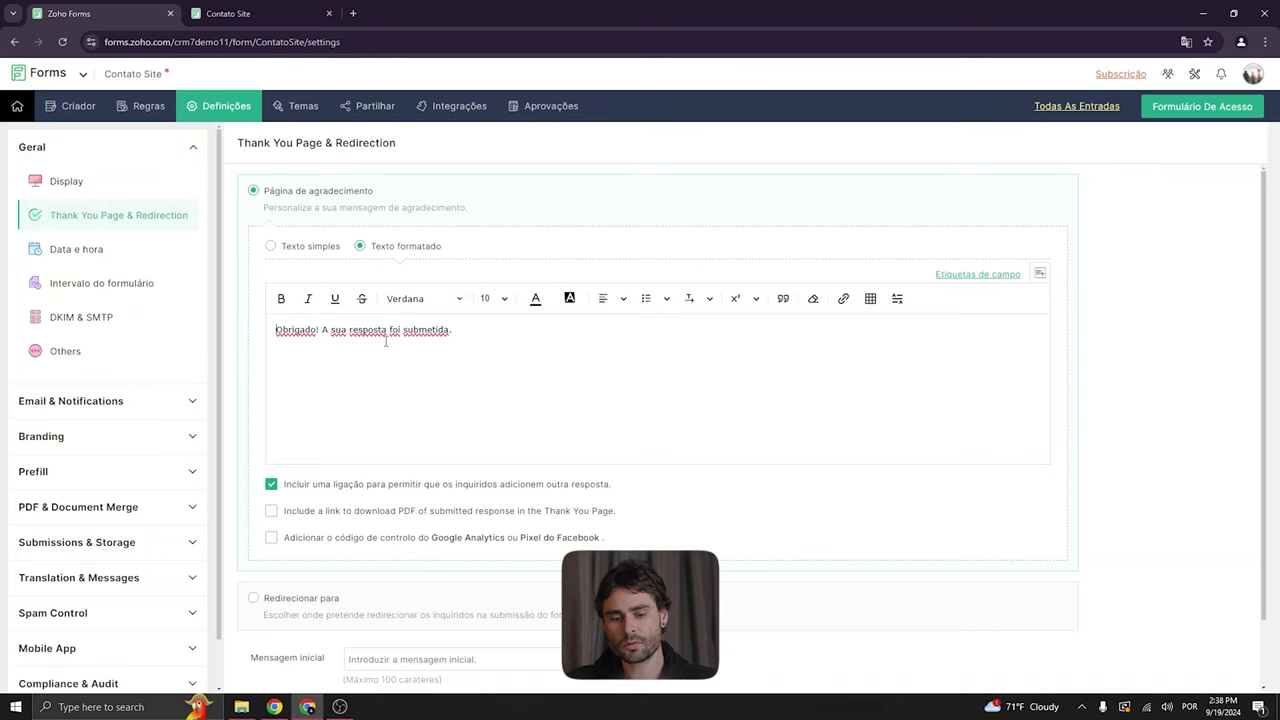
triple_click(385, 335)
click(588, 370)
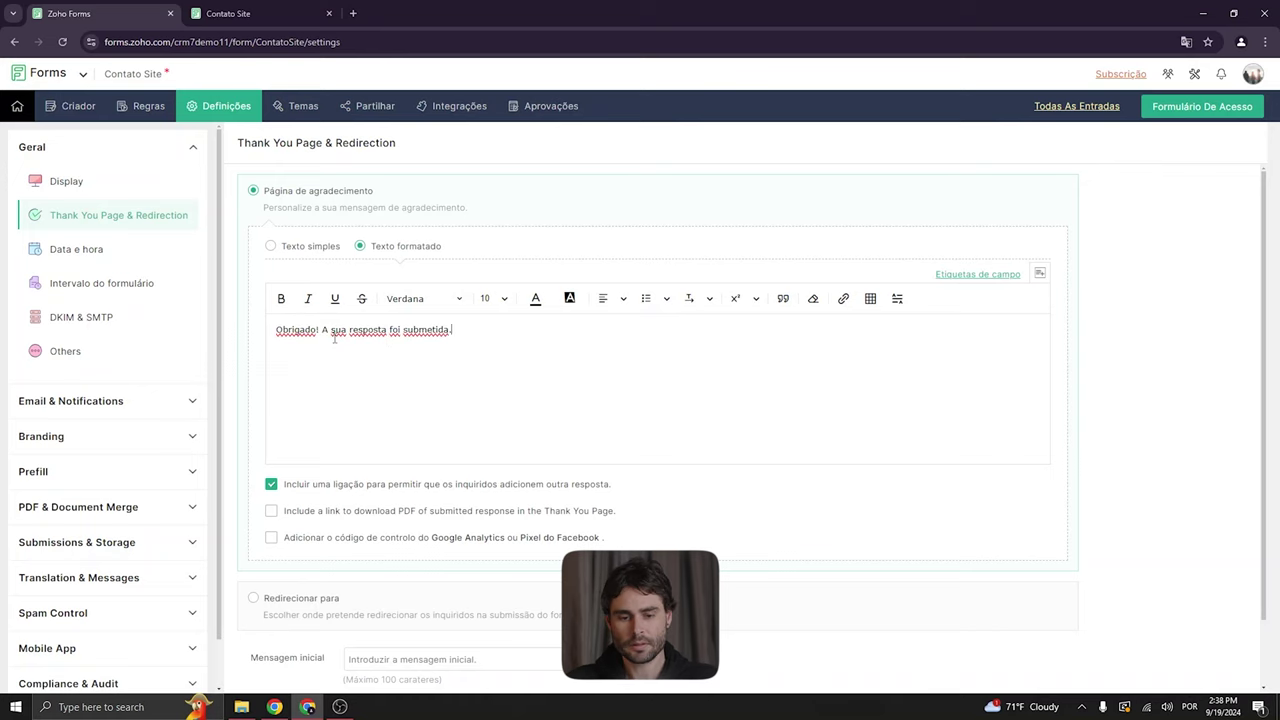
scroll(333, 341, down, 2)
click(302, 528)
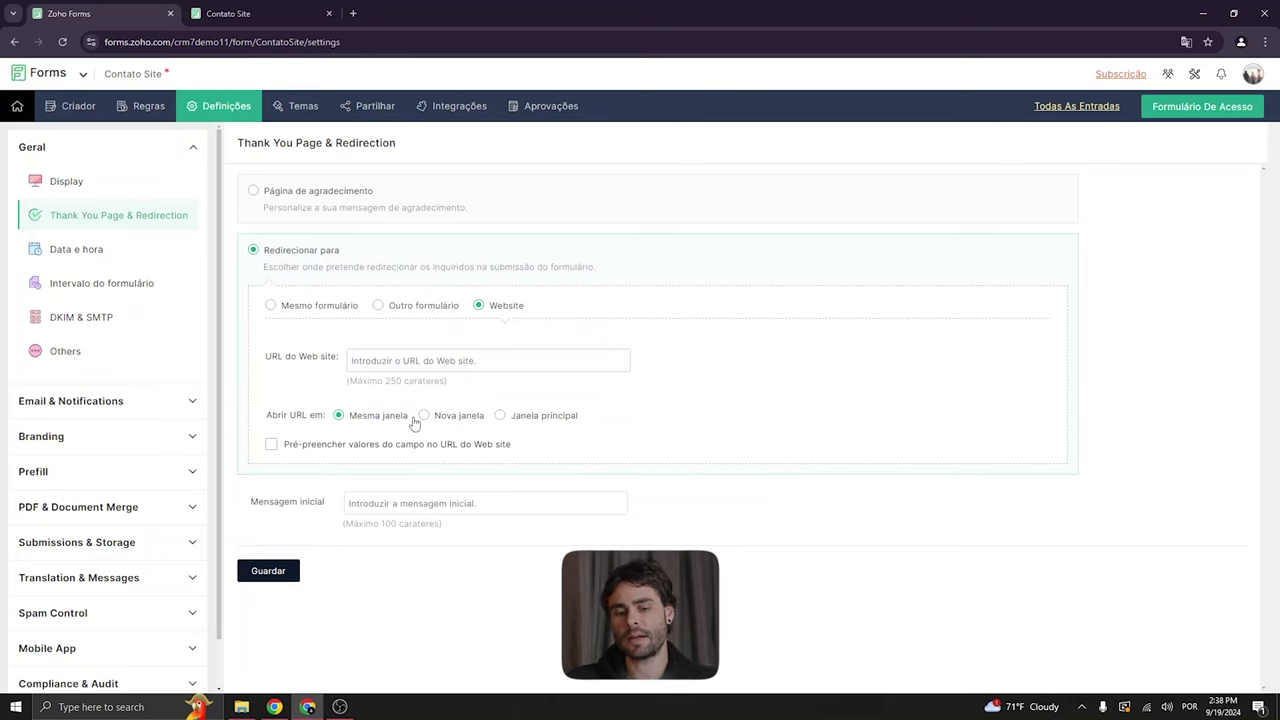
click(482, 361)
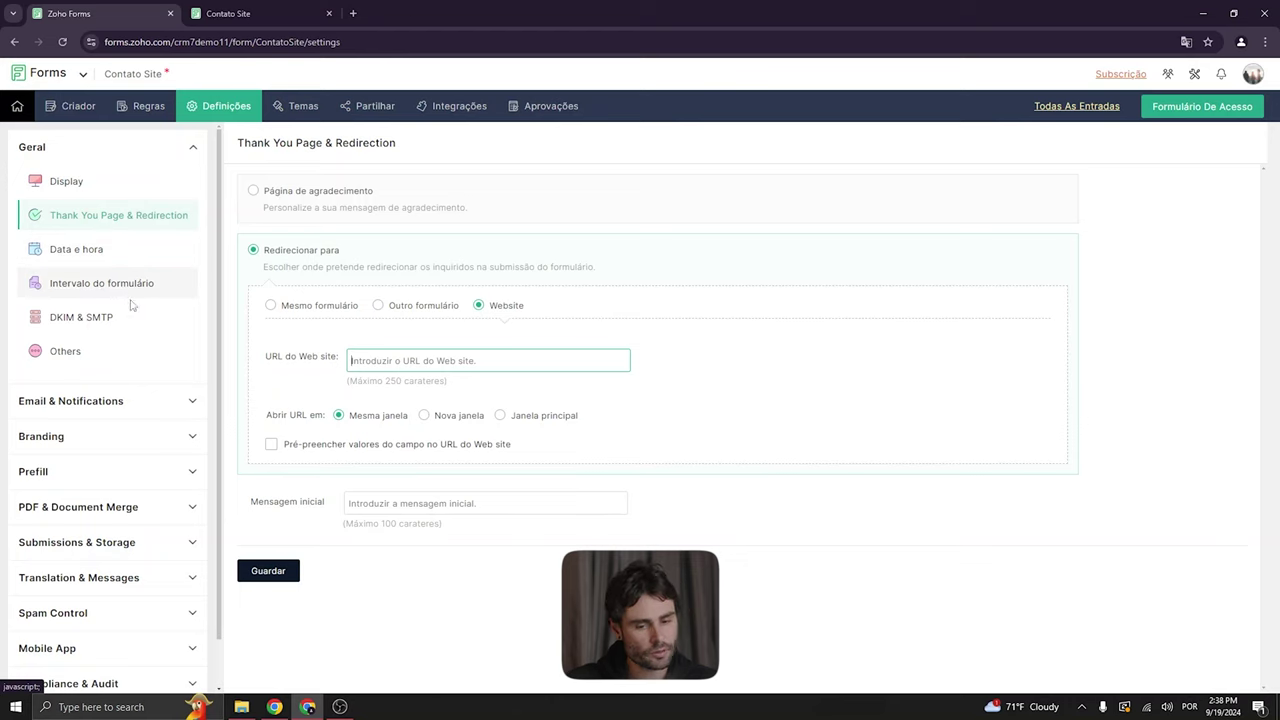
Go to the Email settings under Email & Notifications
scroll(140, 367, down, 1)
click(175, 352)
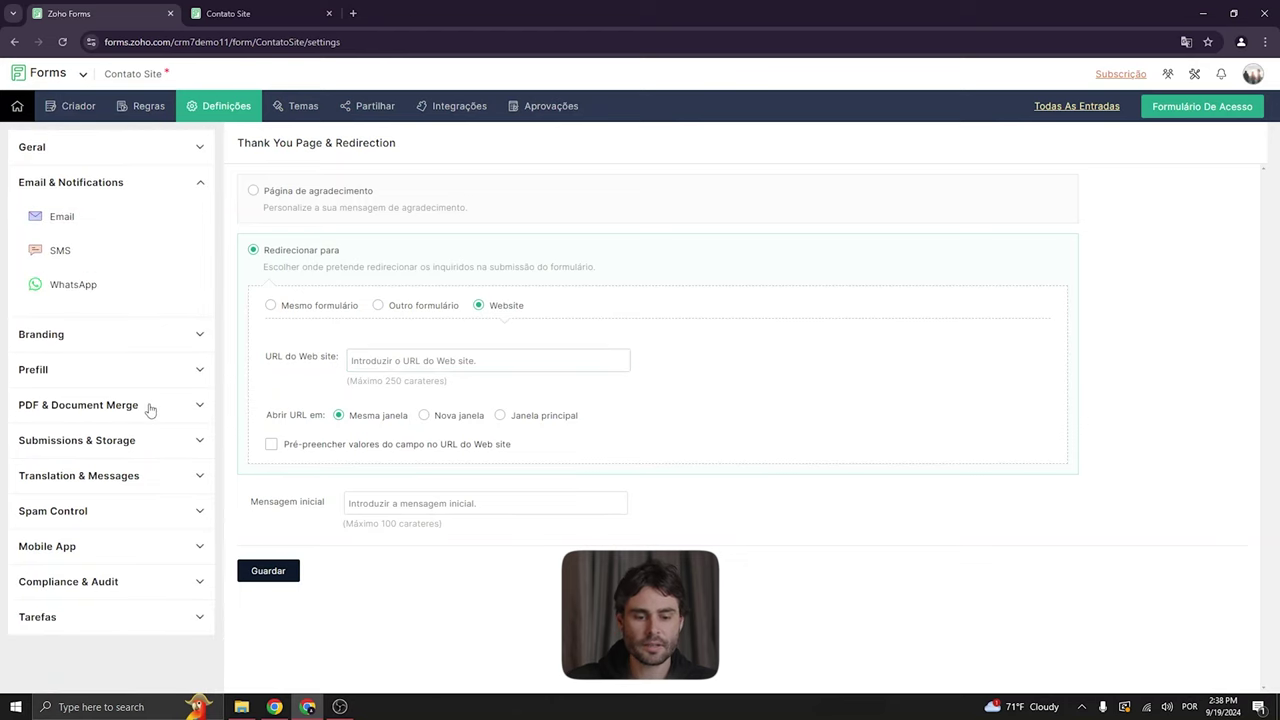
click(108, 212)
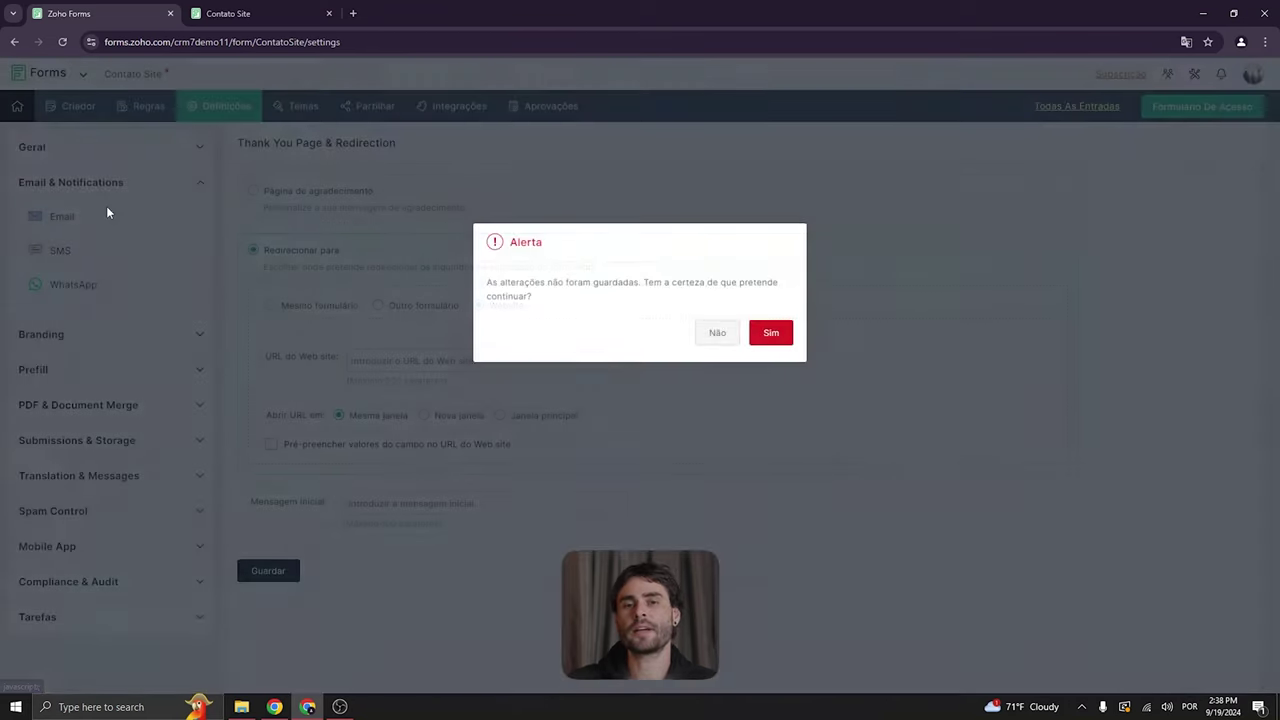
Discard the redirect change, browse WhatsApp and Personalizar domínio settings, then show the live form
click(769, 336)
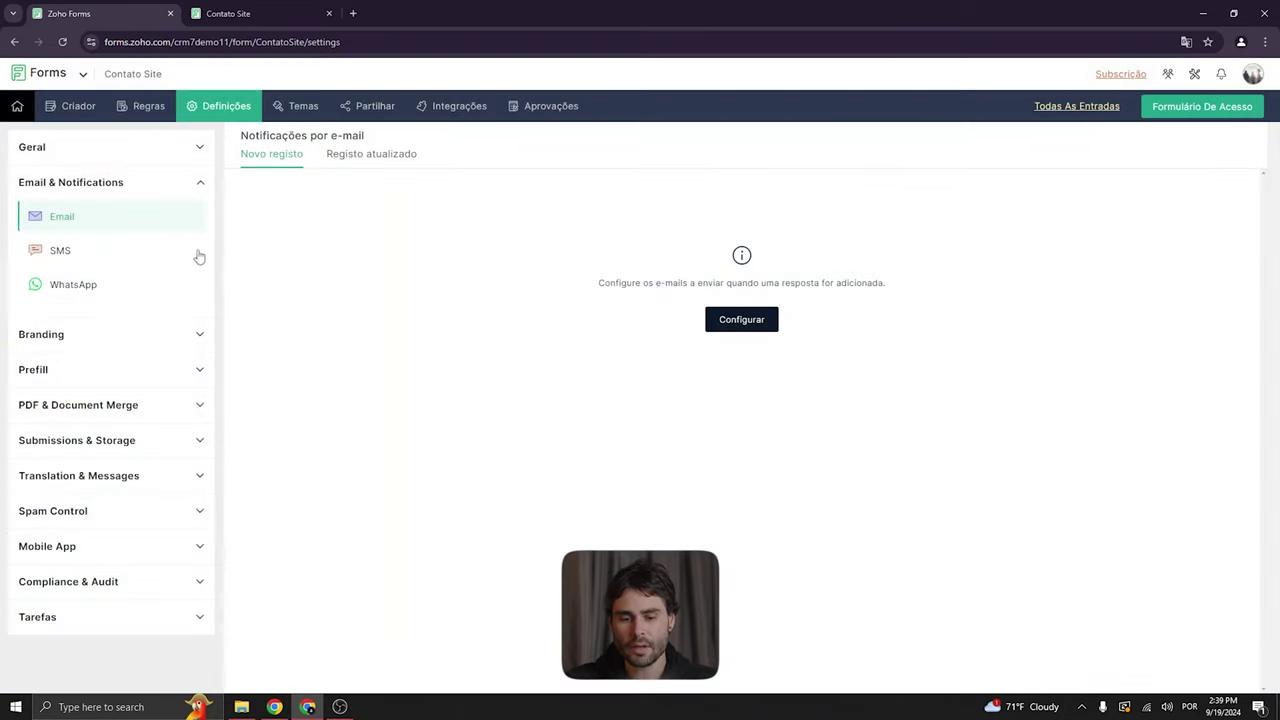
click(97, 288)
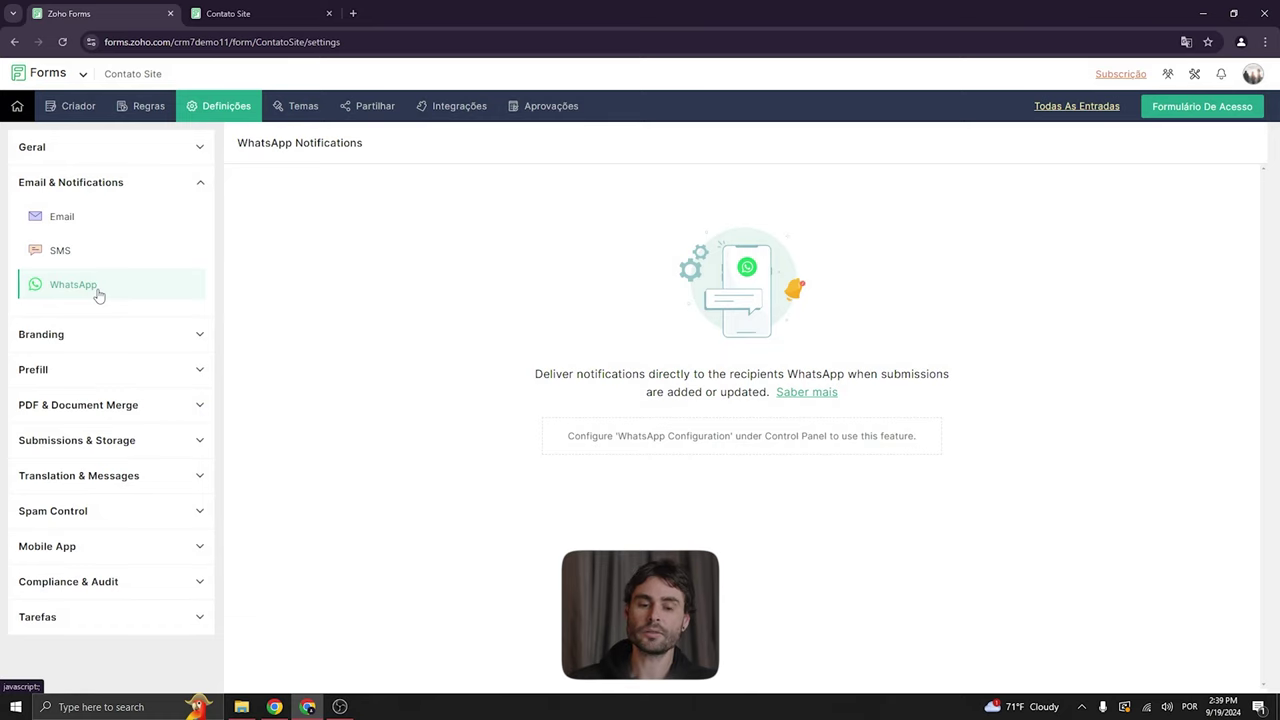
click(148, 344)
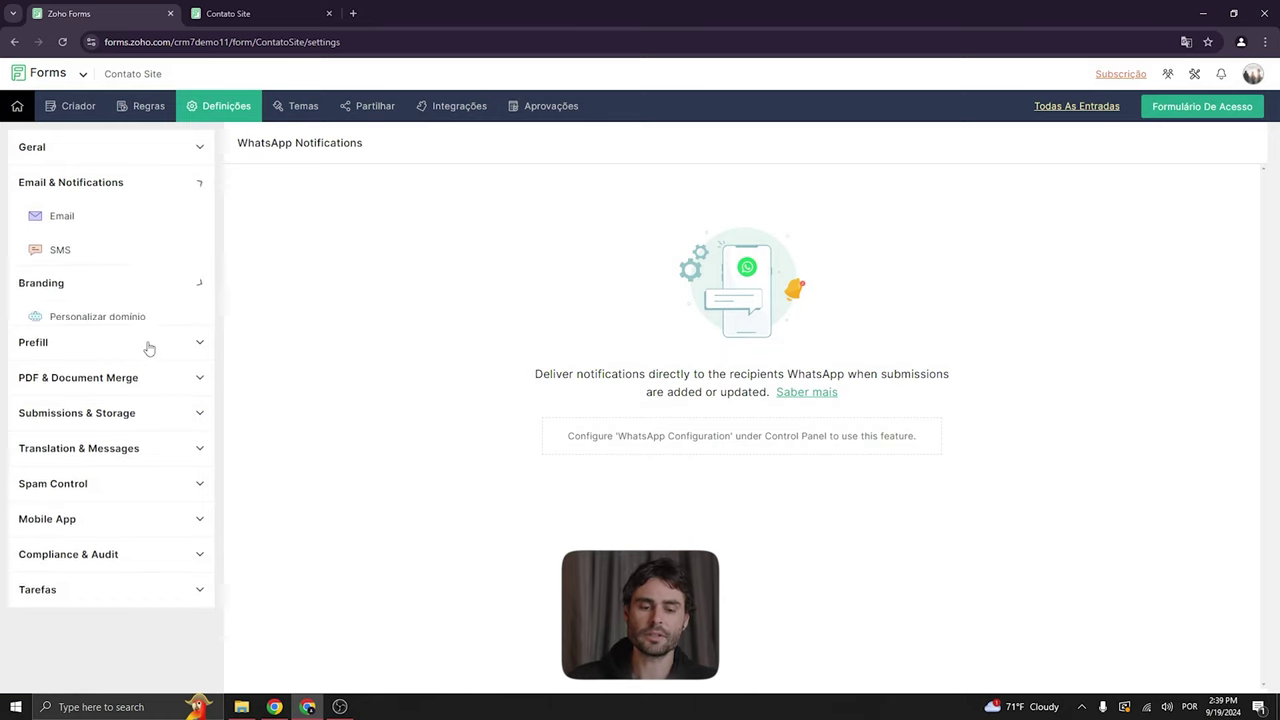
click(120, 262)
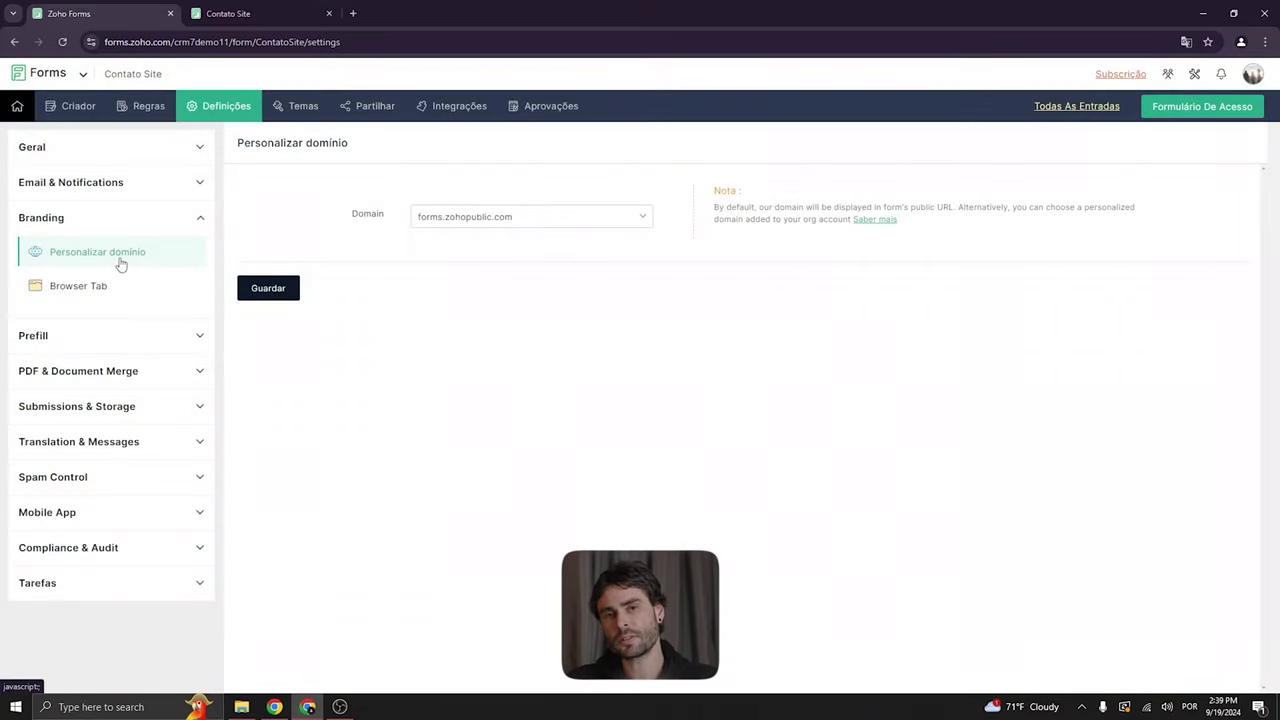
click(200, 14)
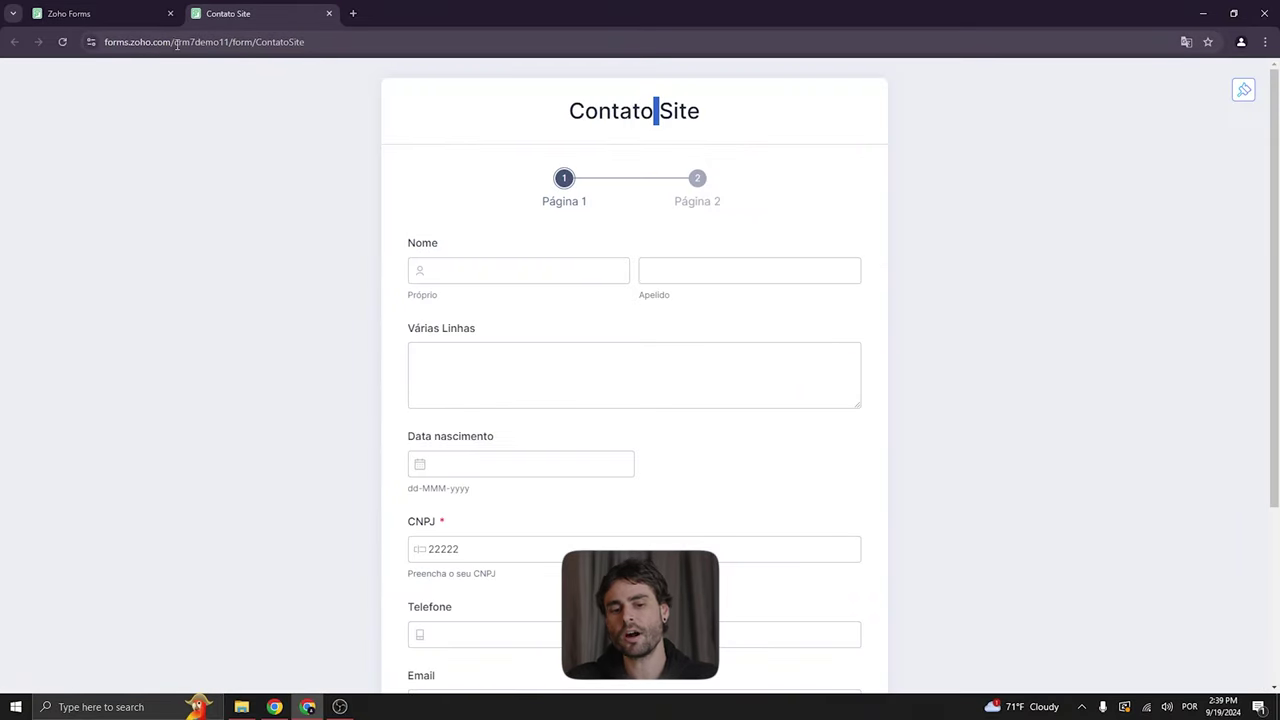
Type crm7.com.br over the live form's address without loading it, then return to Zoho Forms
click(176, 44)
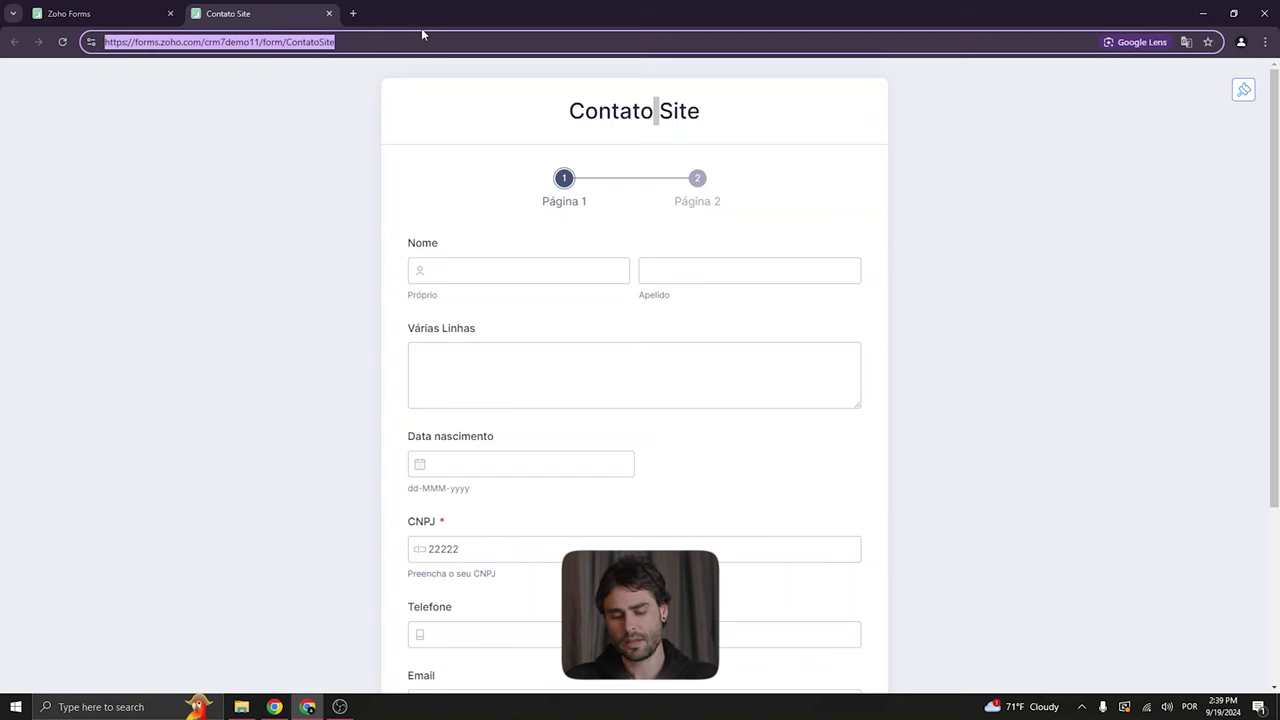
text(crm7.)
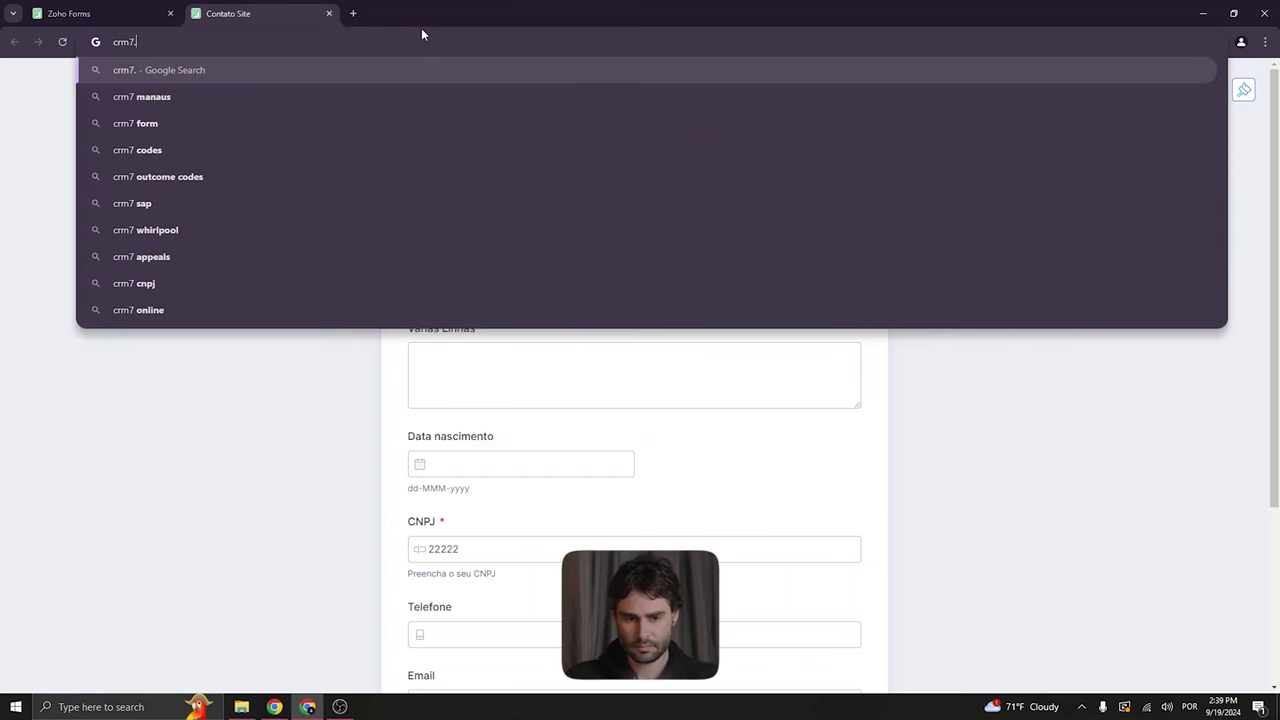
text(com.br)
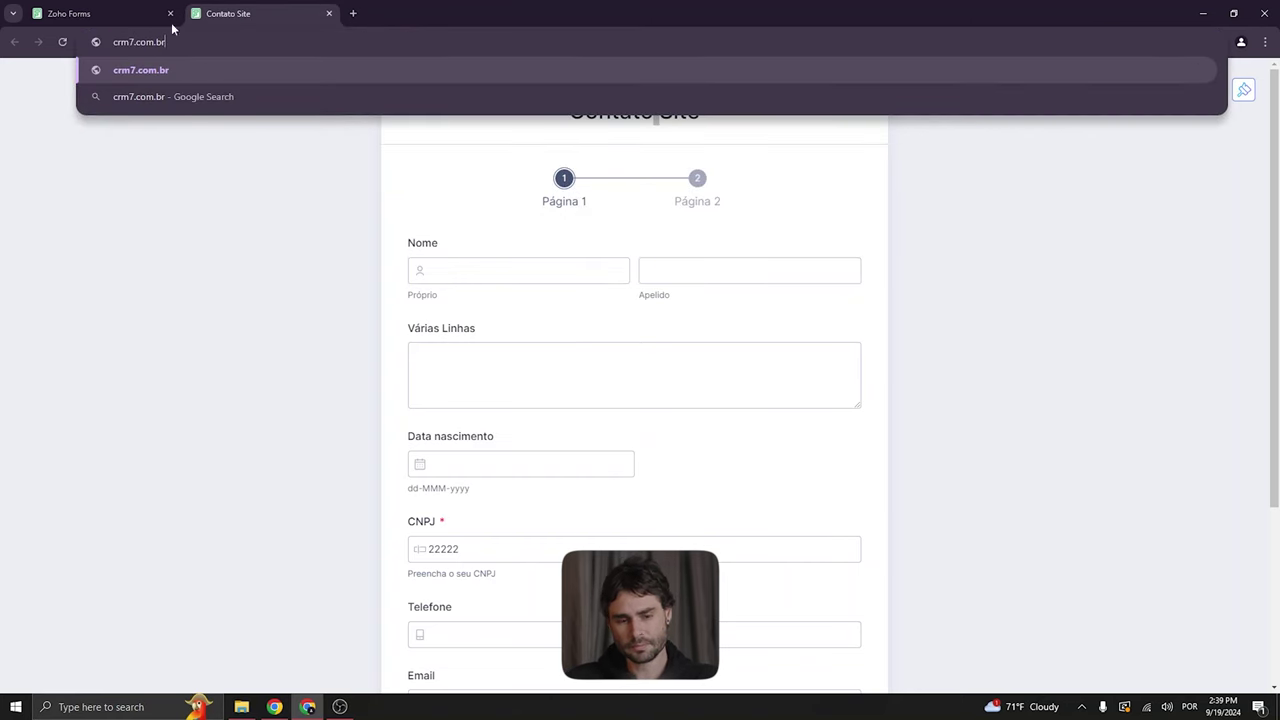
click(167, 20)
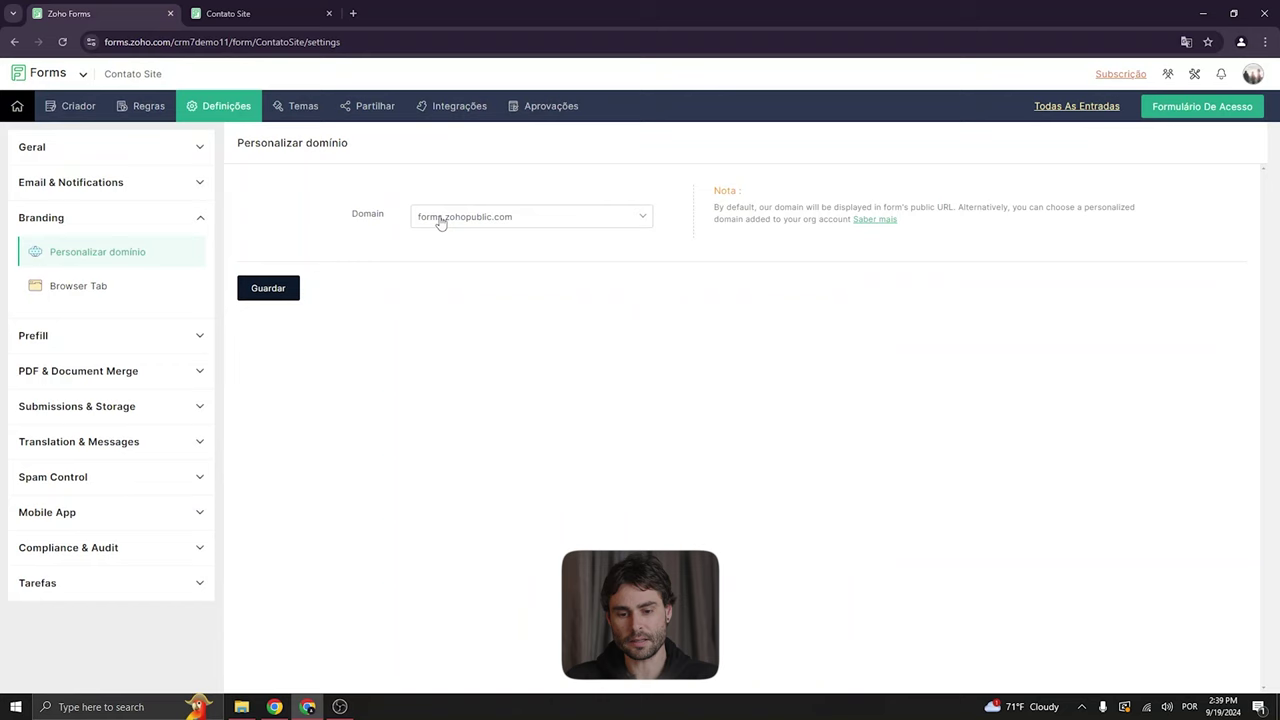
Check the Domain options and Browser Tab settings, then show Prefill's Nome alternativo do campo page
click(481, 226)
click(419, 429)
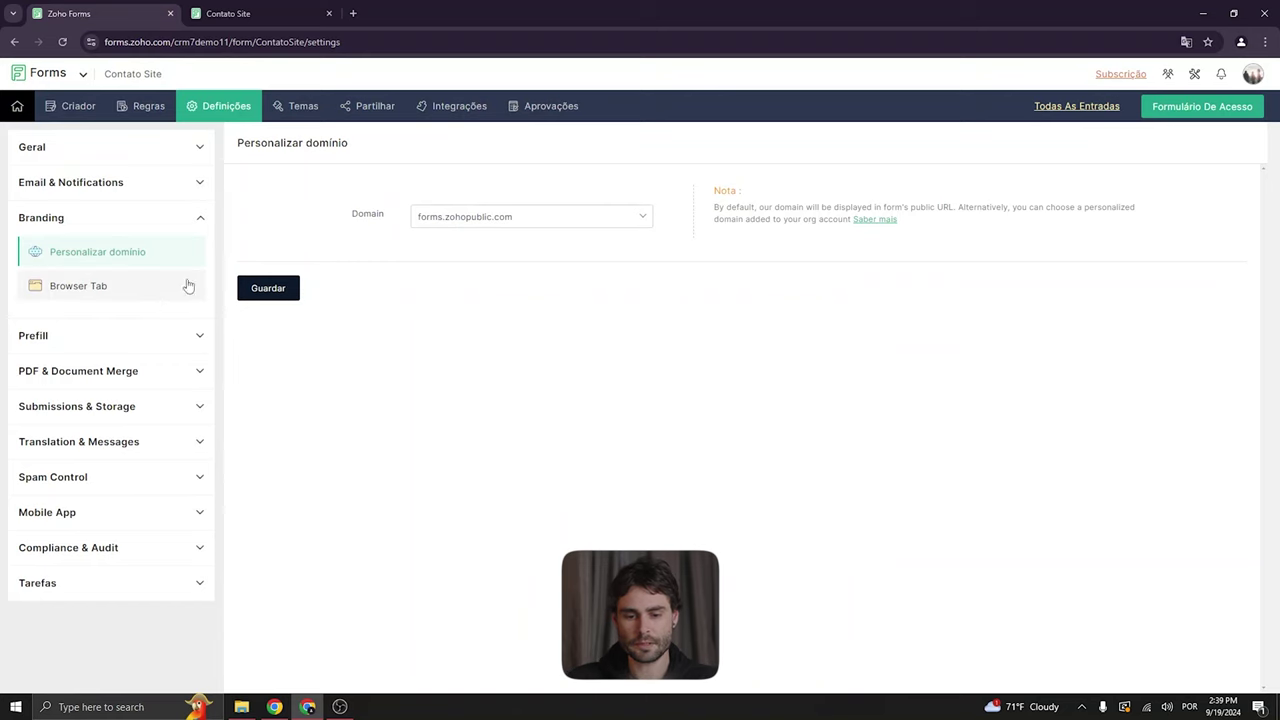
click(155, 297)
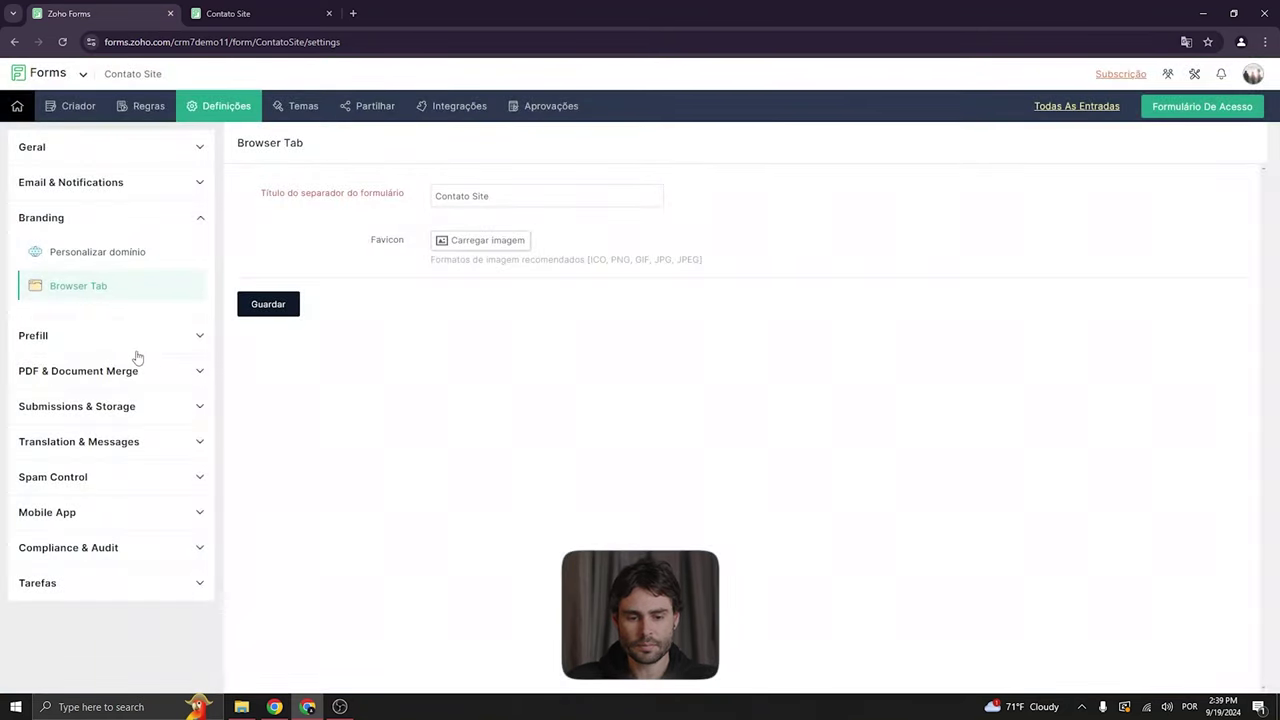
click(137, 340)
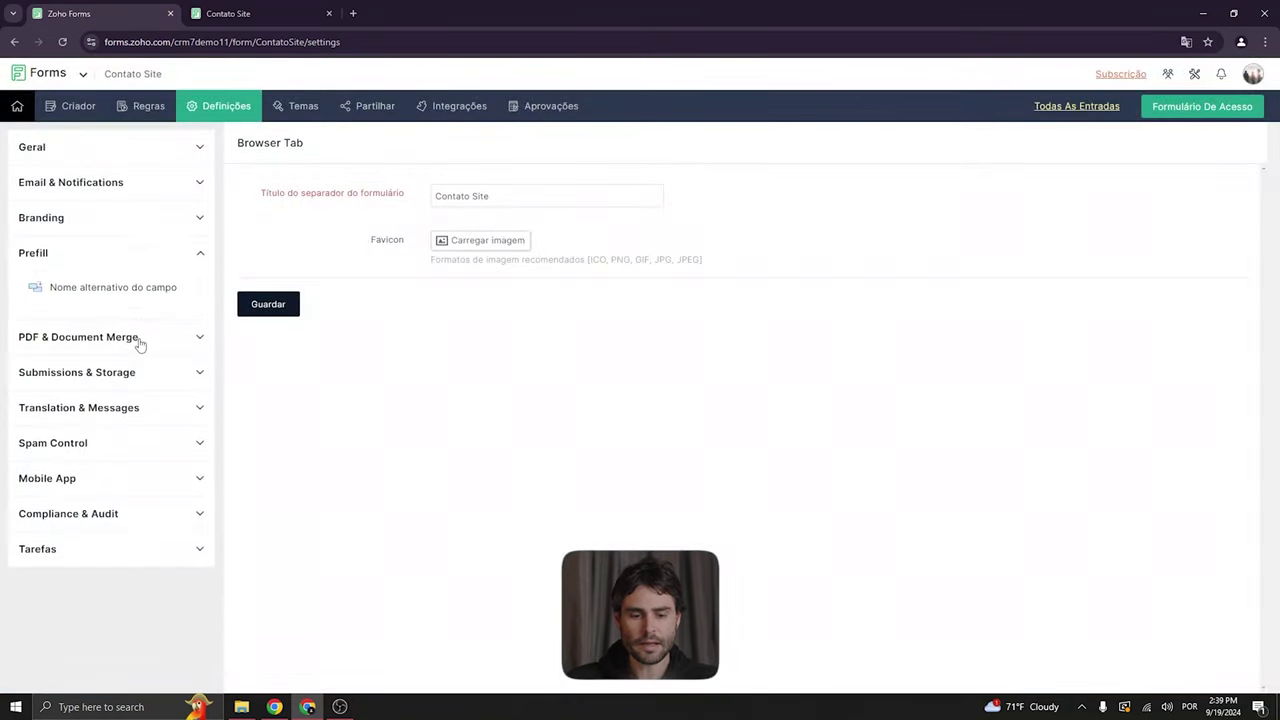
click(150, 289)
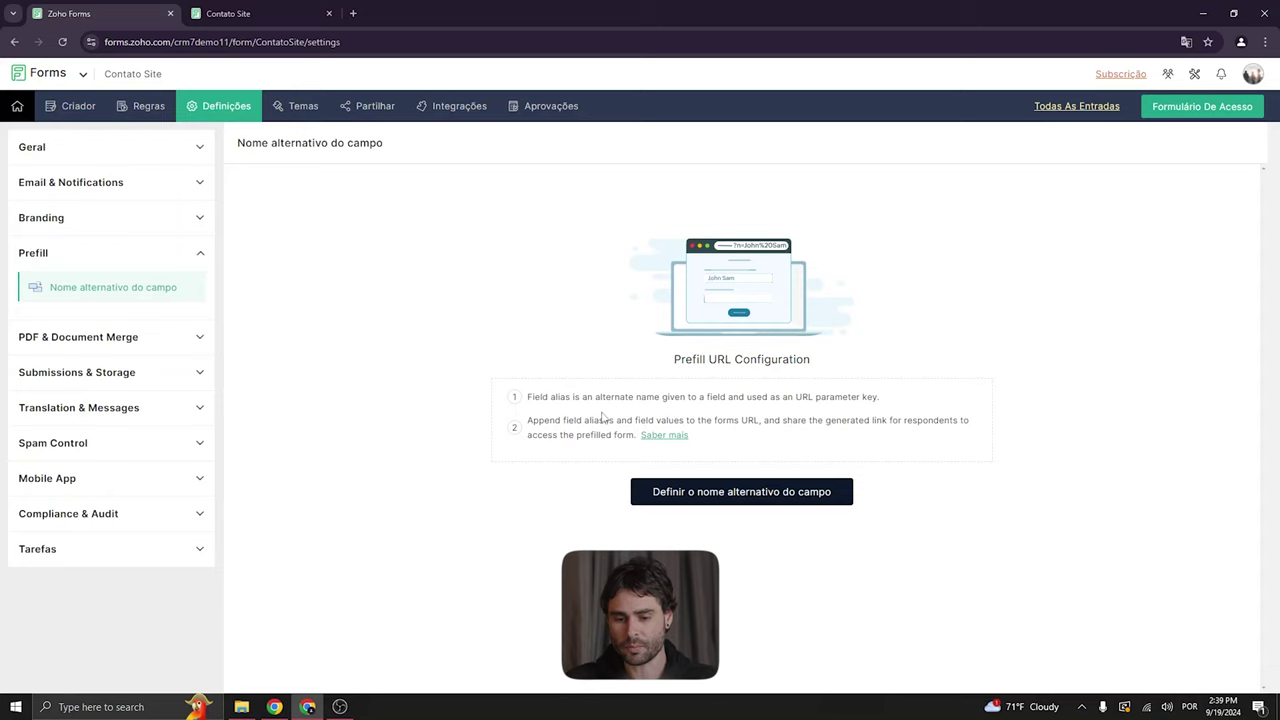
drag(632, 397, 750, 392)
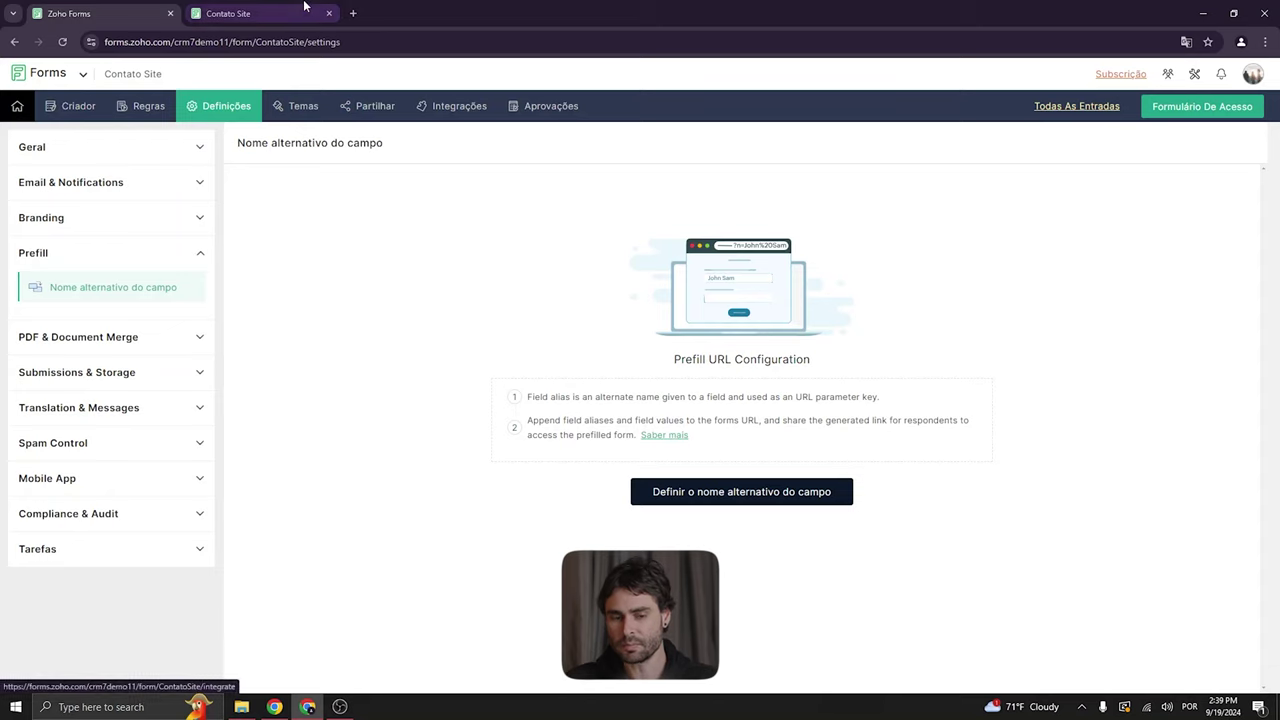
click(306, 12)
scroll(518, 434, down, 3)
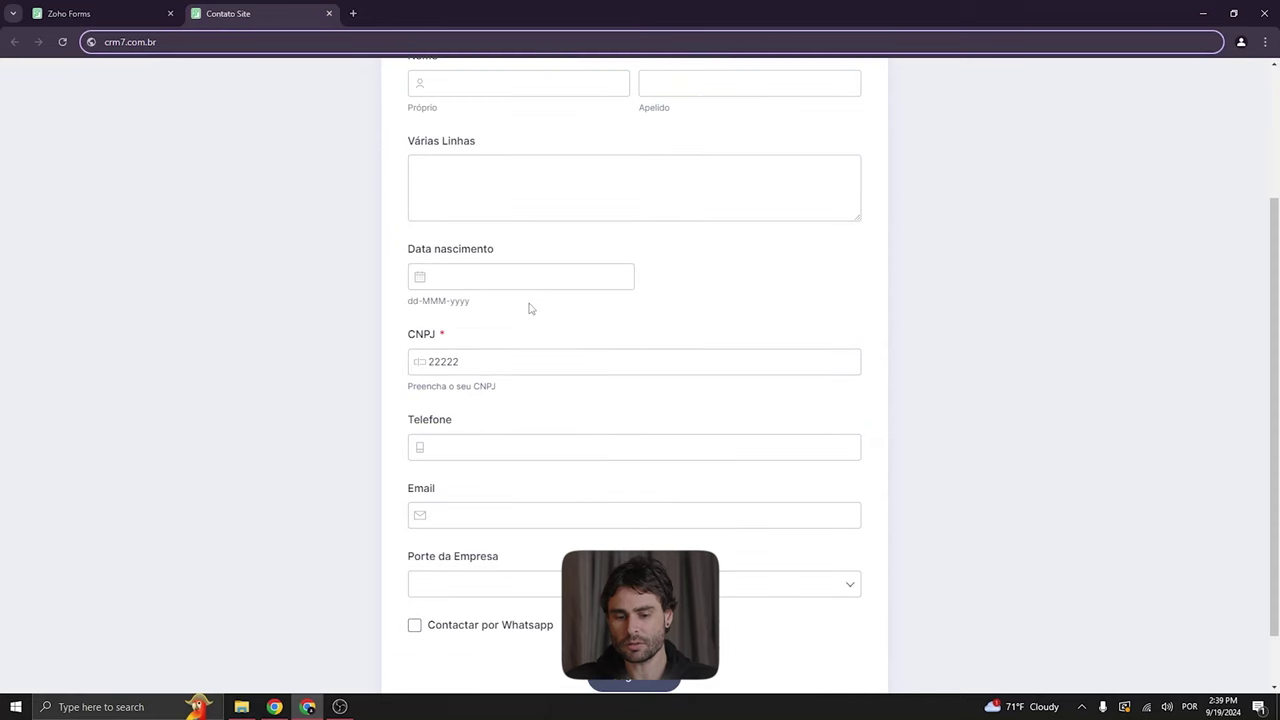
click(569, 381)
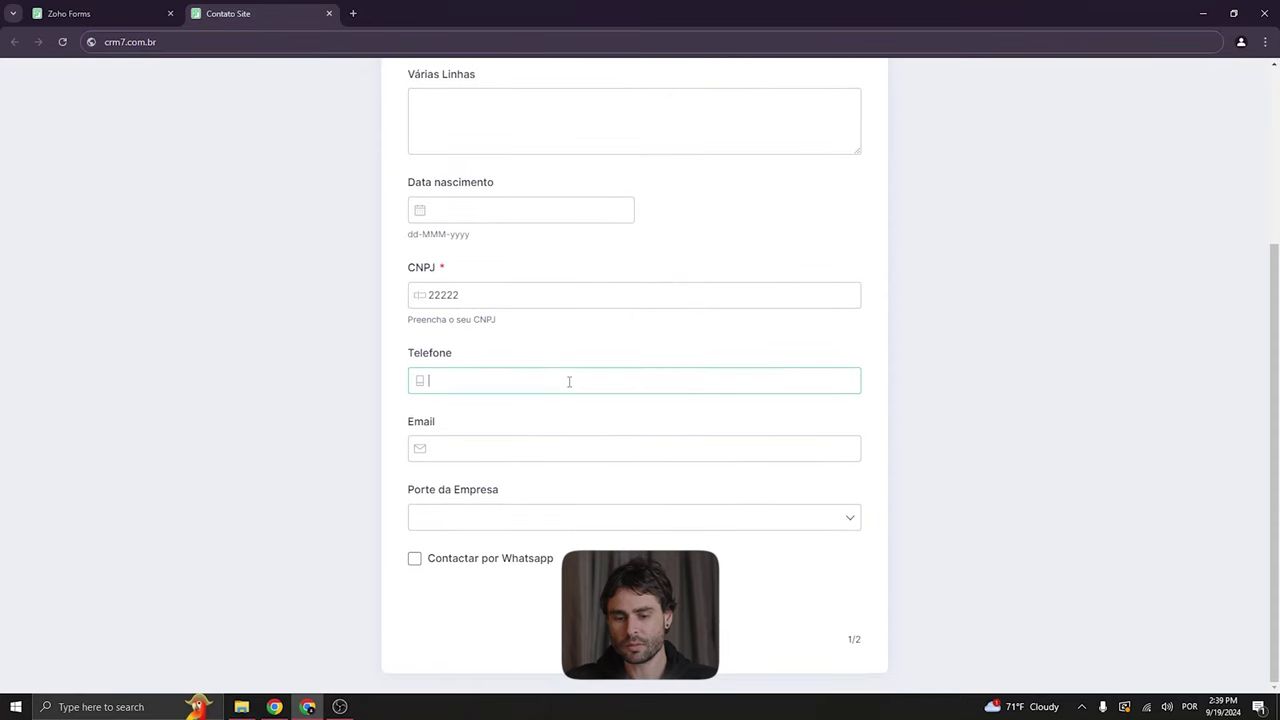
click(569, 516)
click(569, 516)
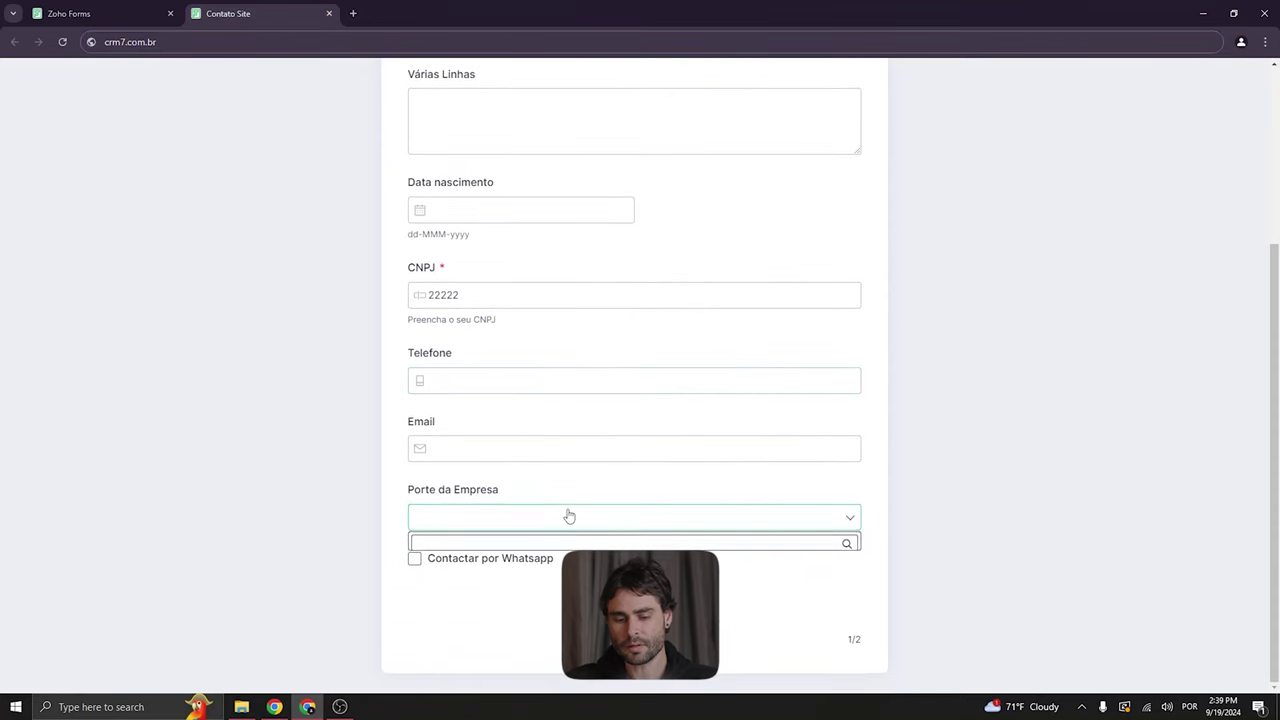
click(510, 527)
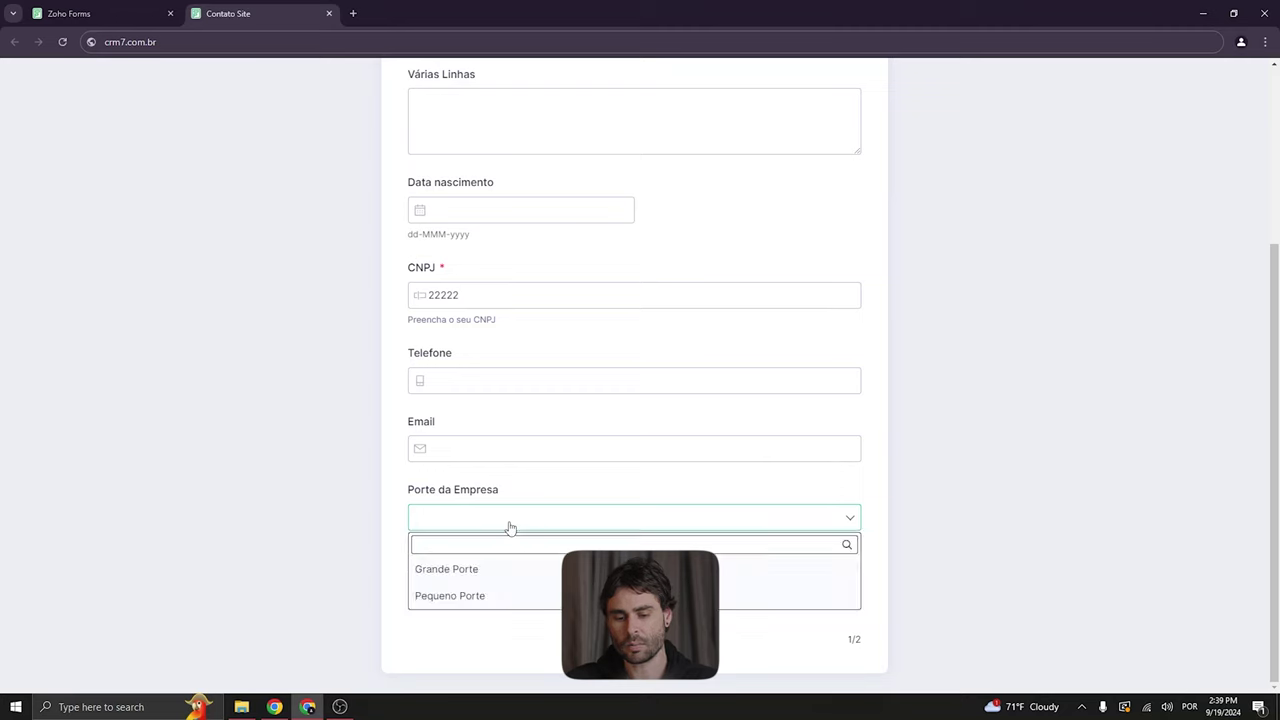
click(558, 386)
click(190, 41)
click(100, 13)
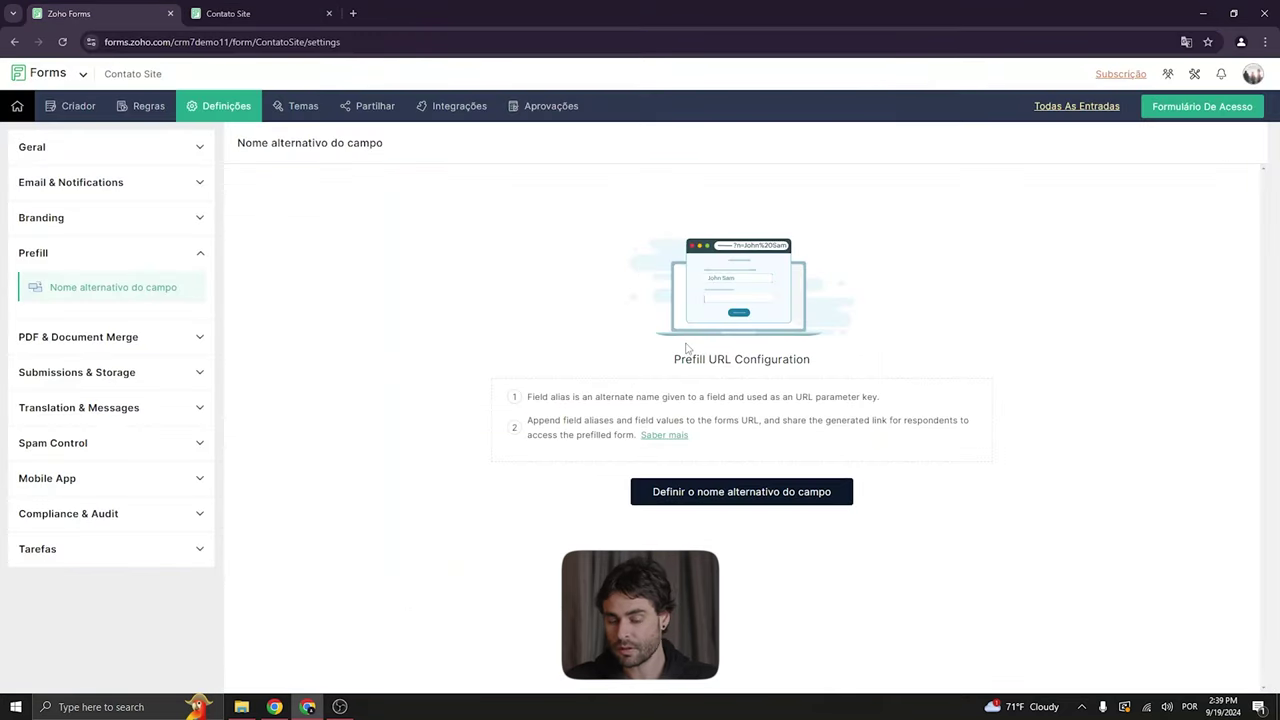
Select the CNPJ field, give it the prefill alias 'cnpj' and save with Guardar
click(751, 494)
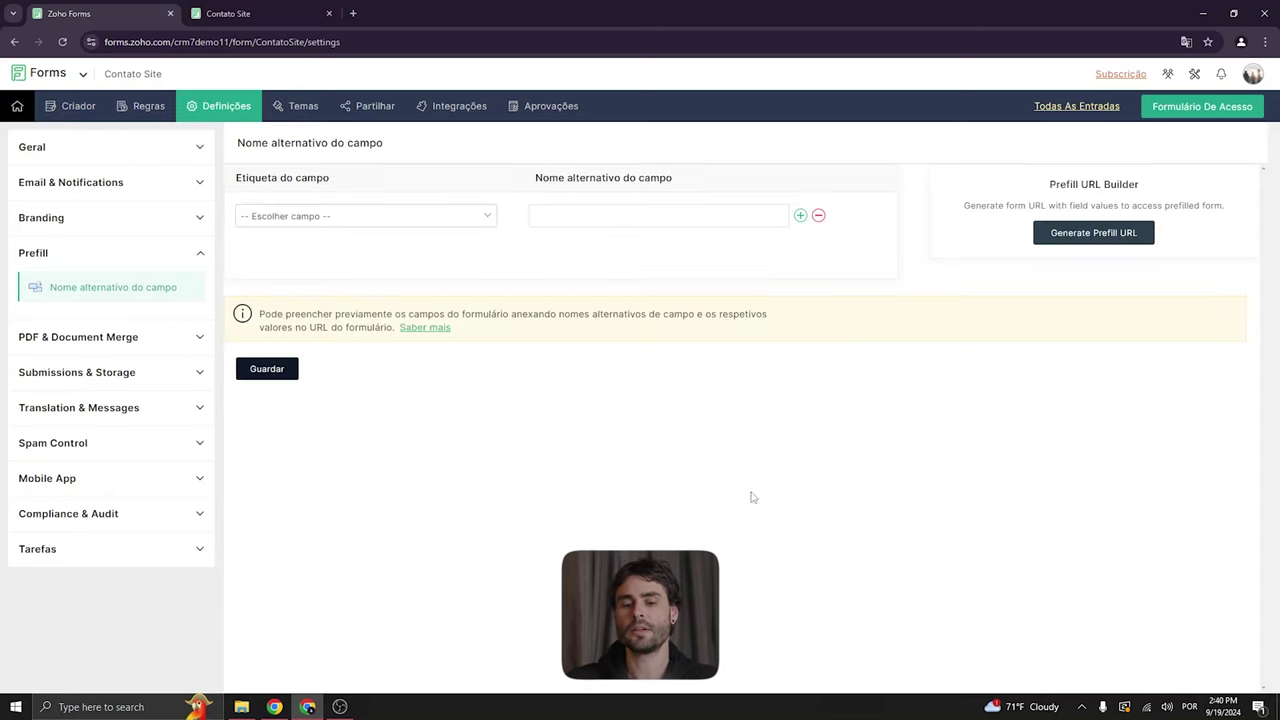
click(369, 221)
click(226, 8)
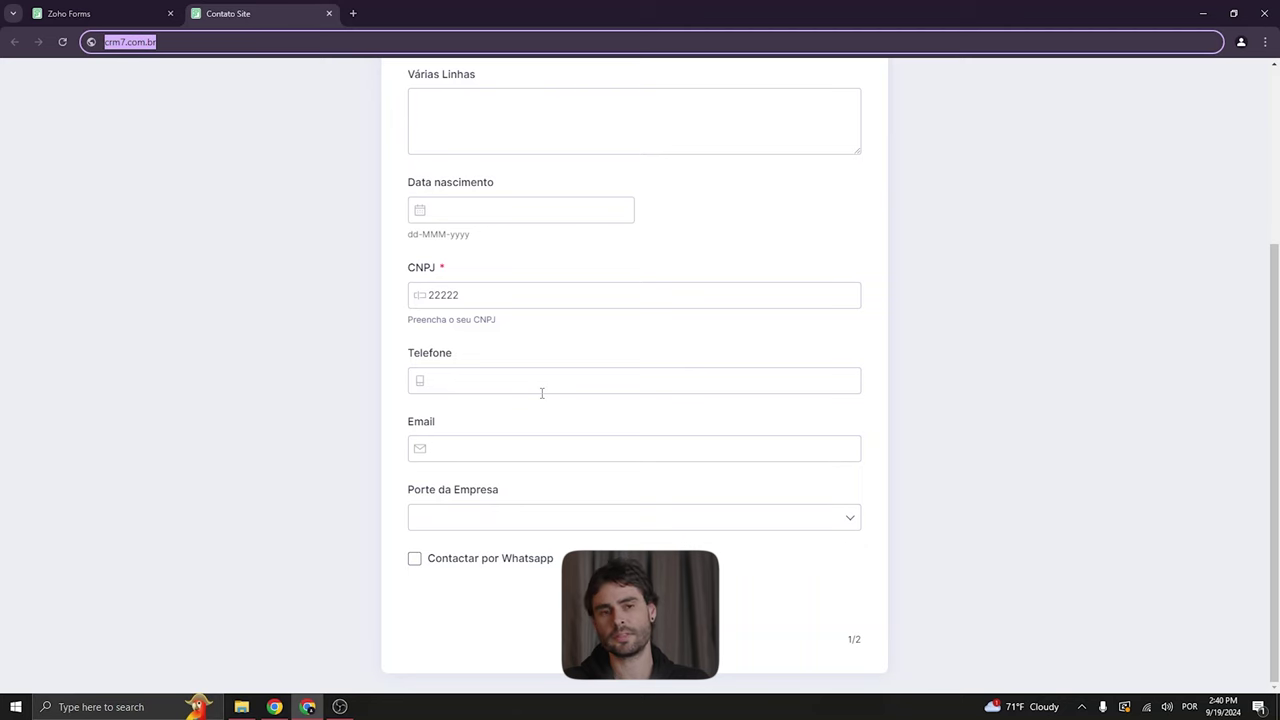
click(142, 8)
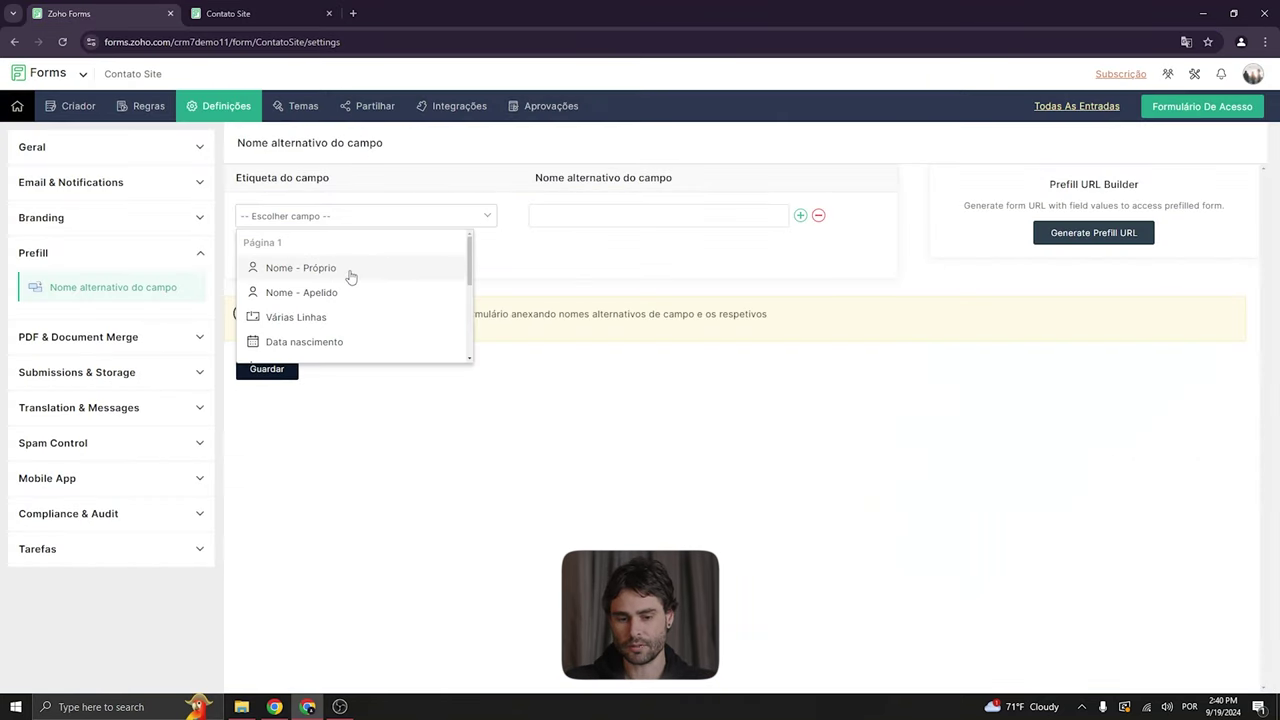
scroll(350, 277, down, 3)
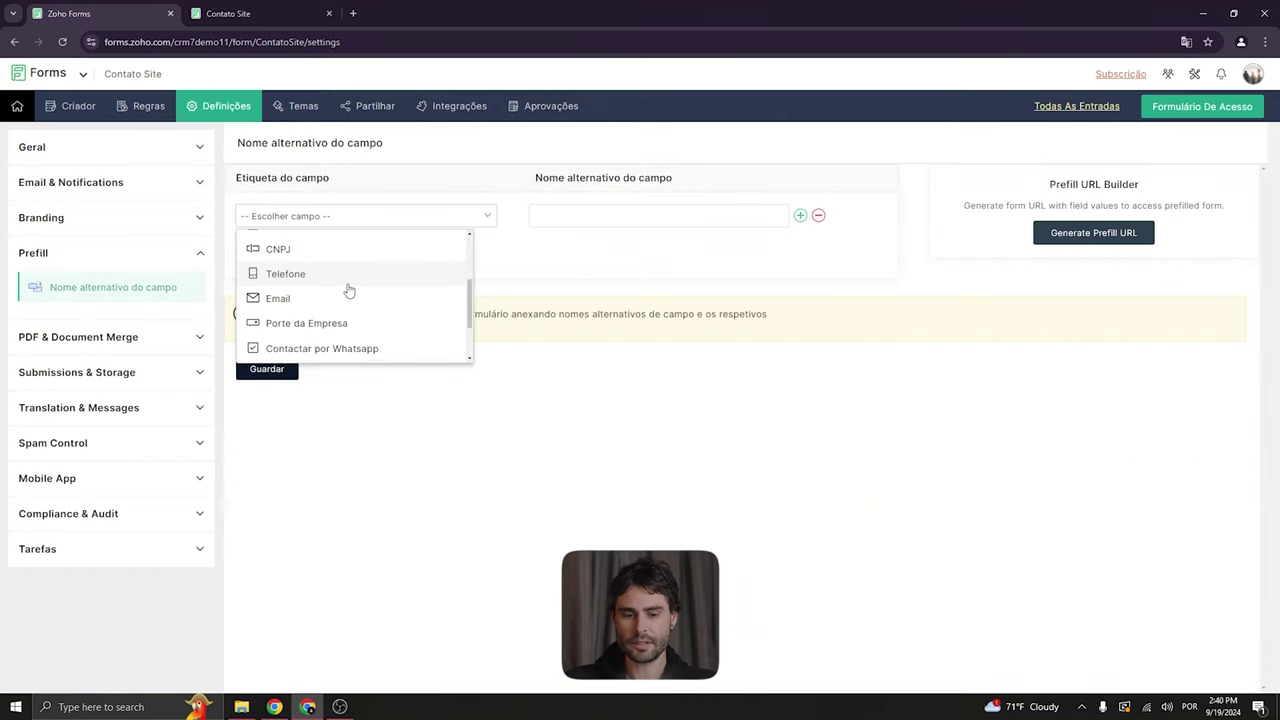
click(359, 259)
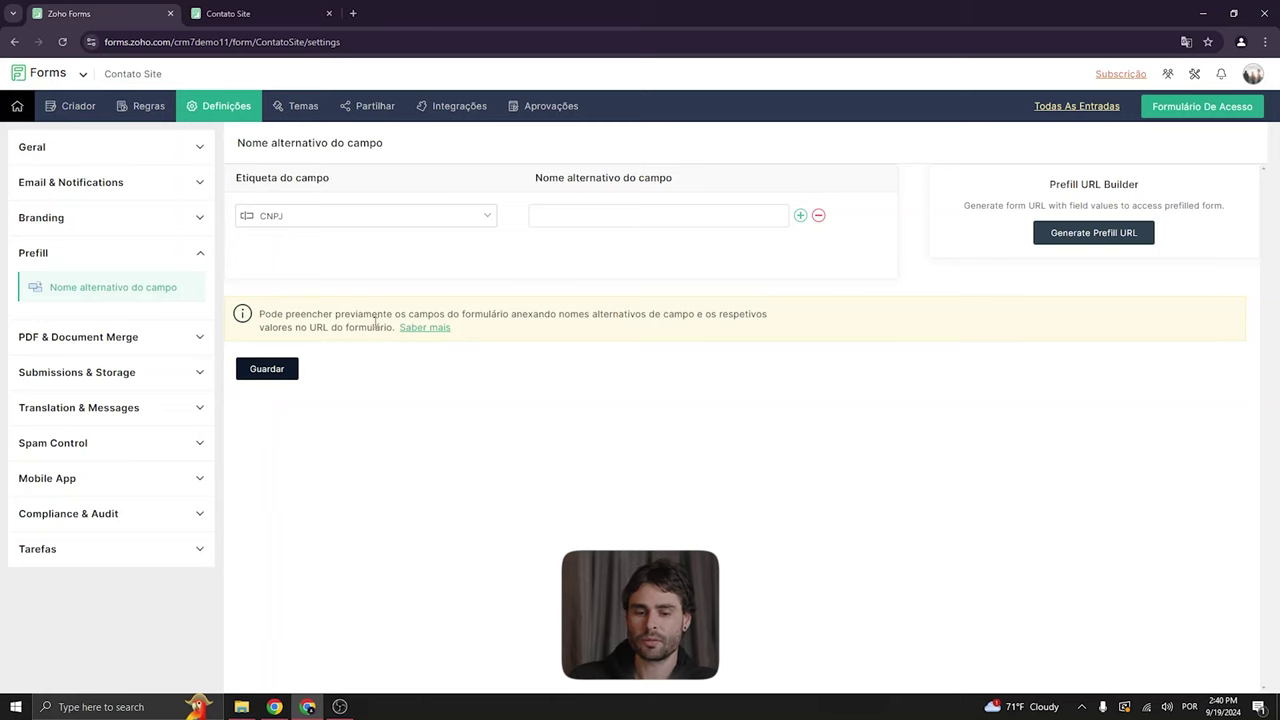
click(571, 222)
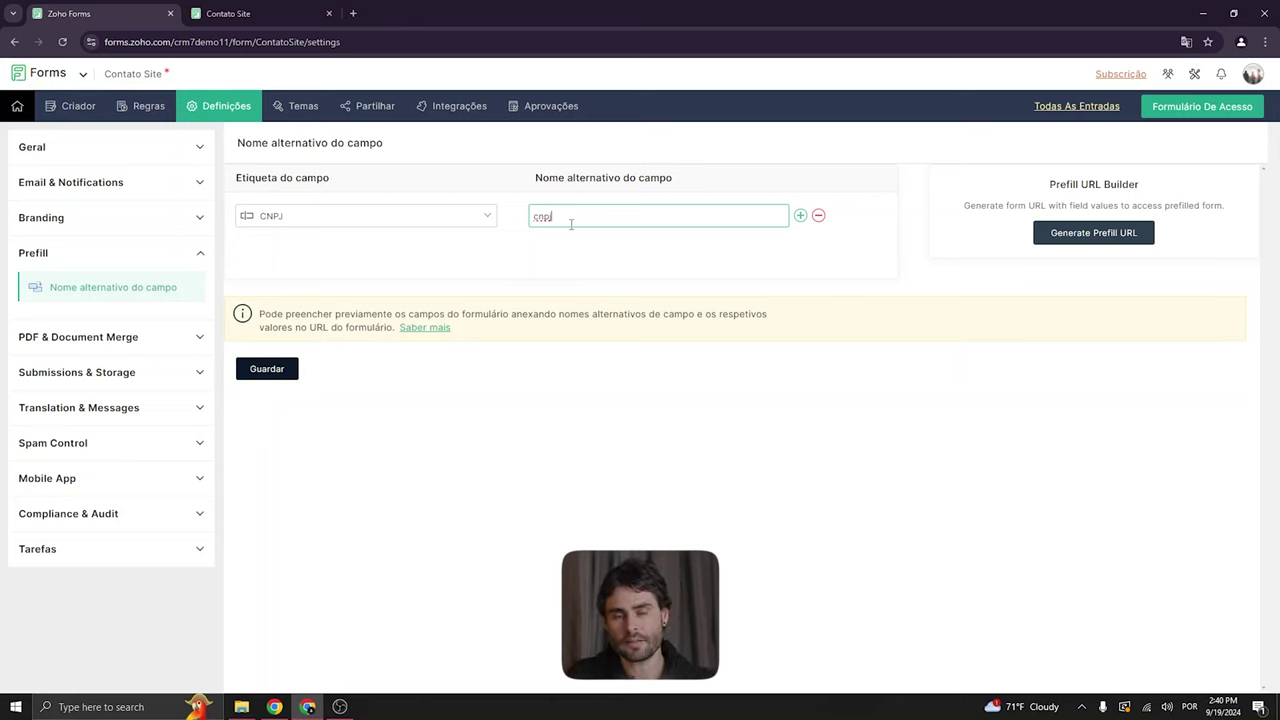
double_click(571, 224)
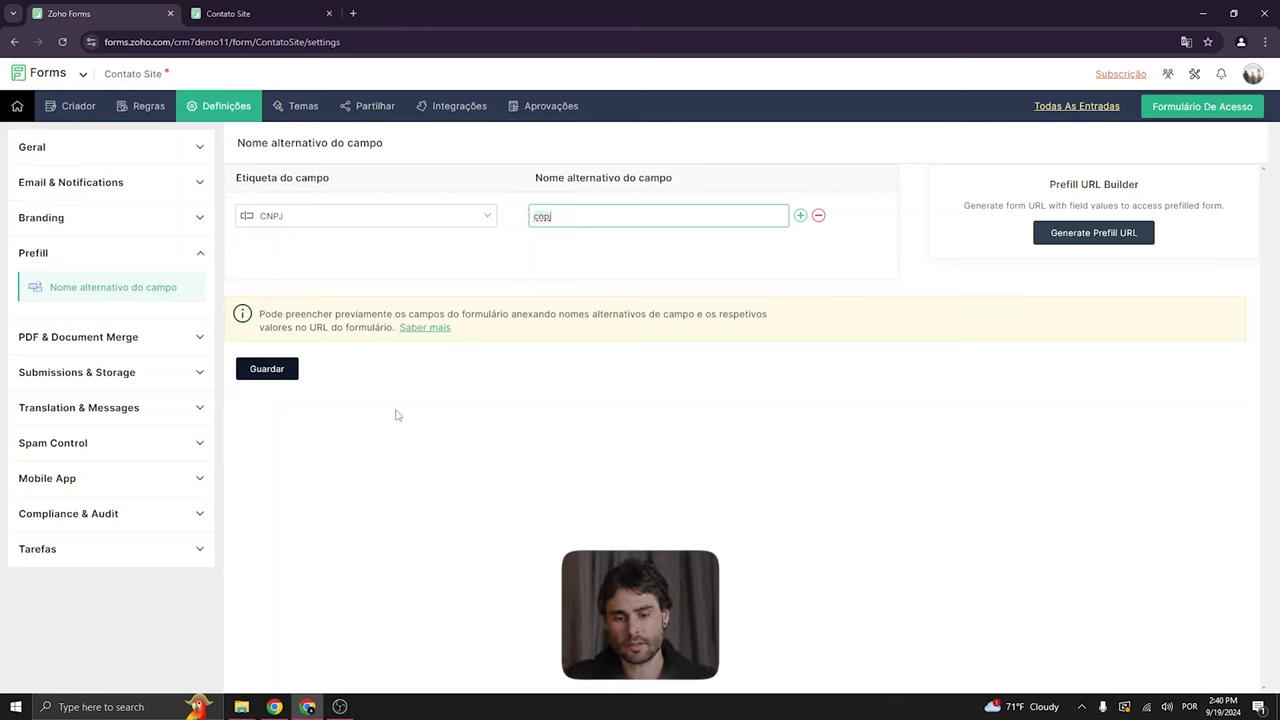
click(585, 398)
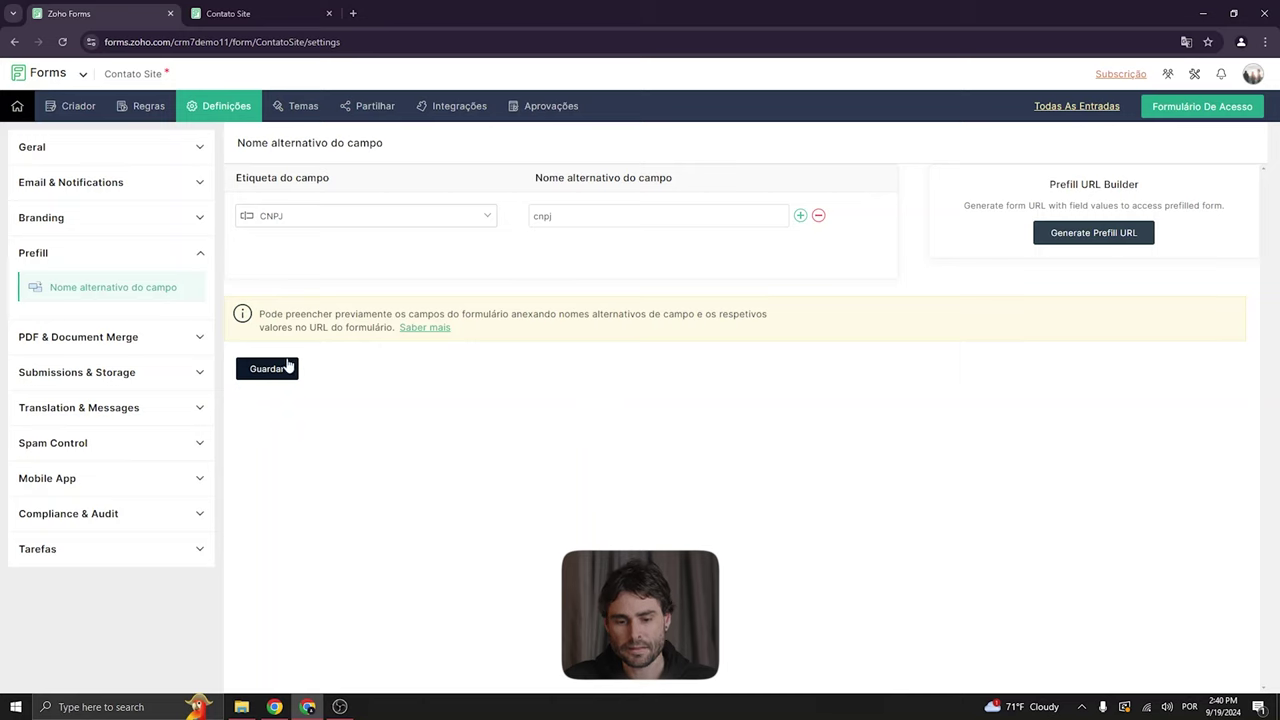
click(286, 366)
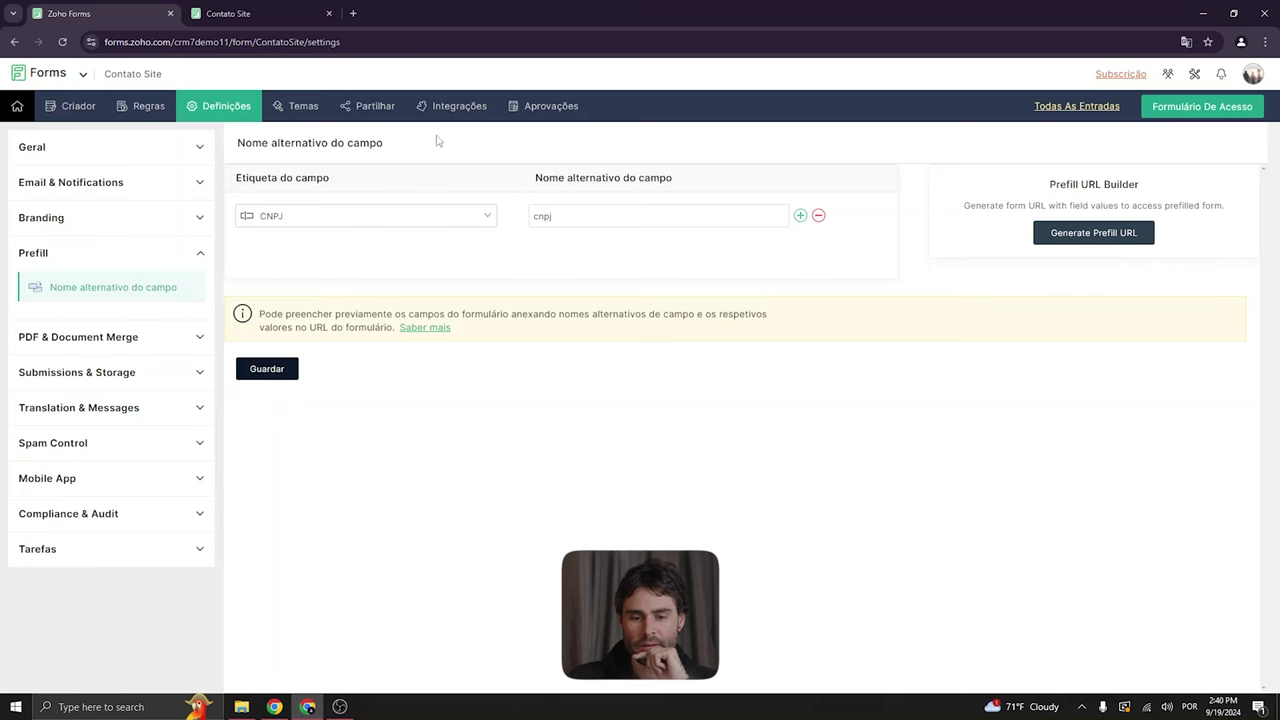
Copy the Contato Site permanent URL from the Partilhar page and open a new browser tab
click(254, 12)
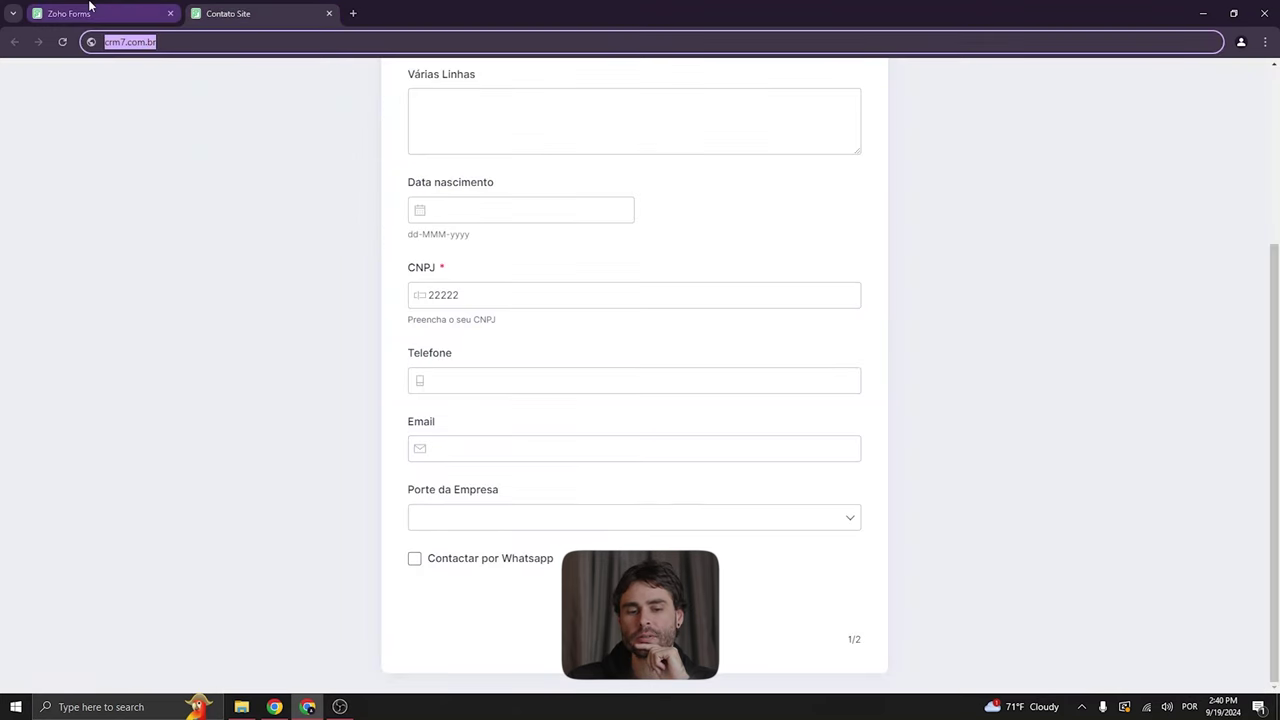
click(89, 12)
click(368, 117)
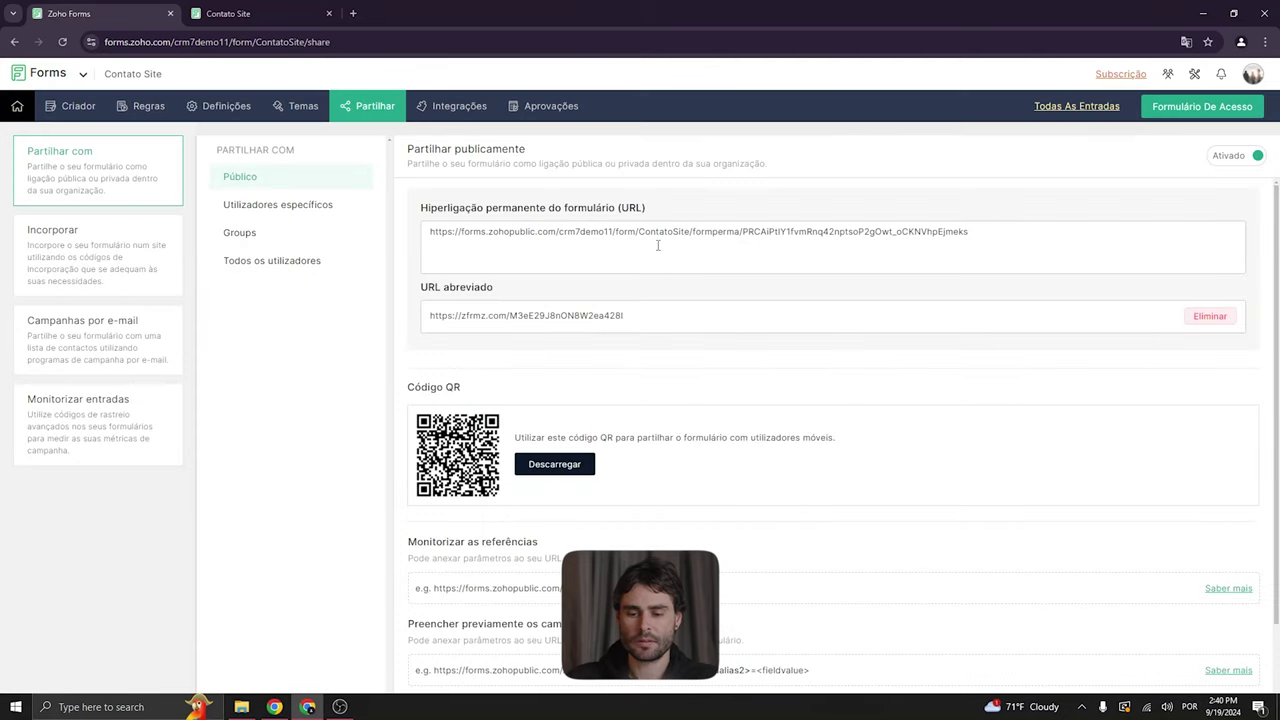
click(658, 245)
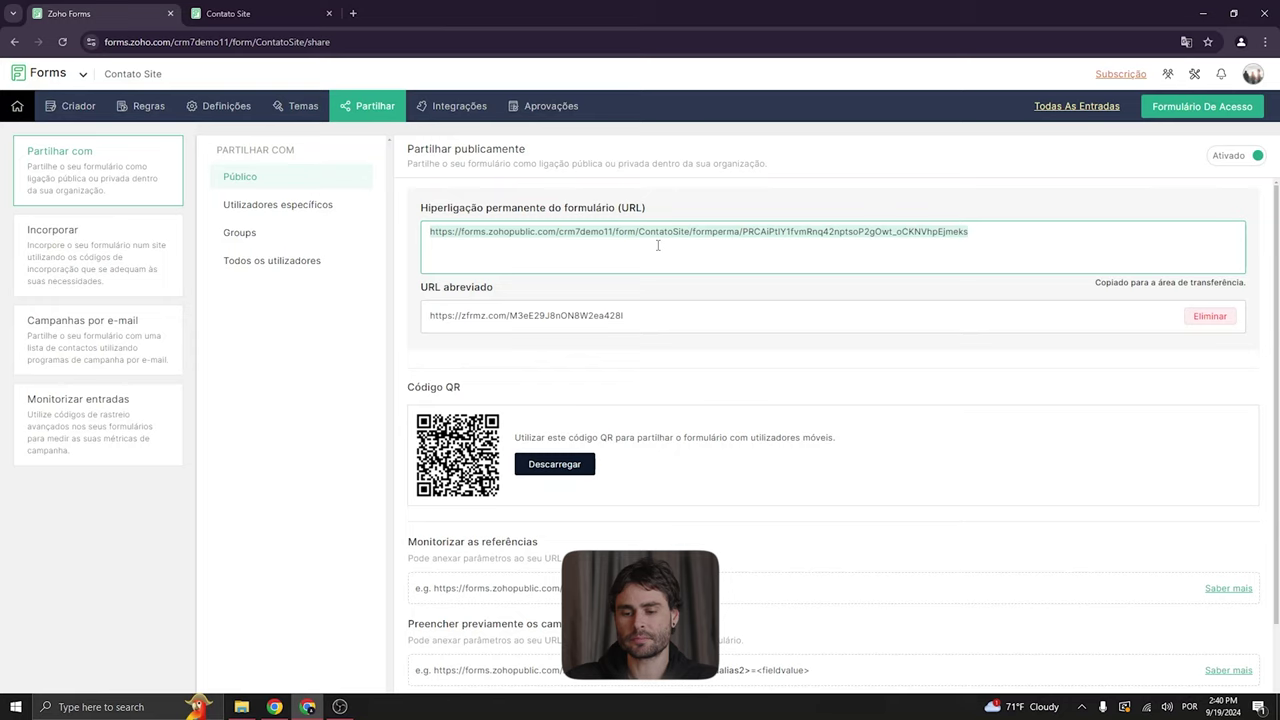
click(658, 245)
key(ctrl+c)
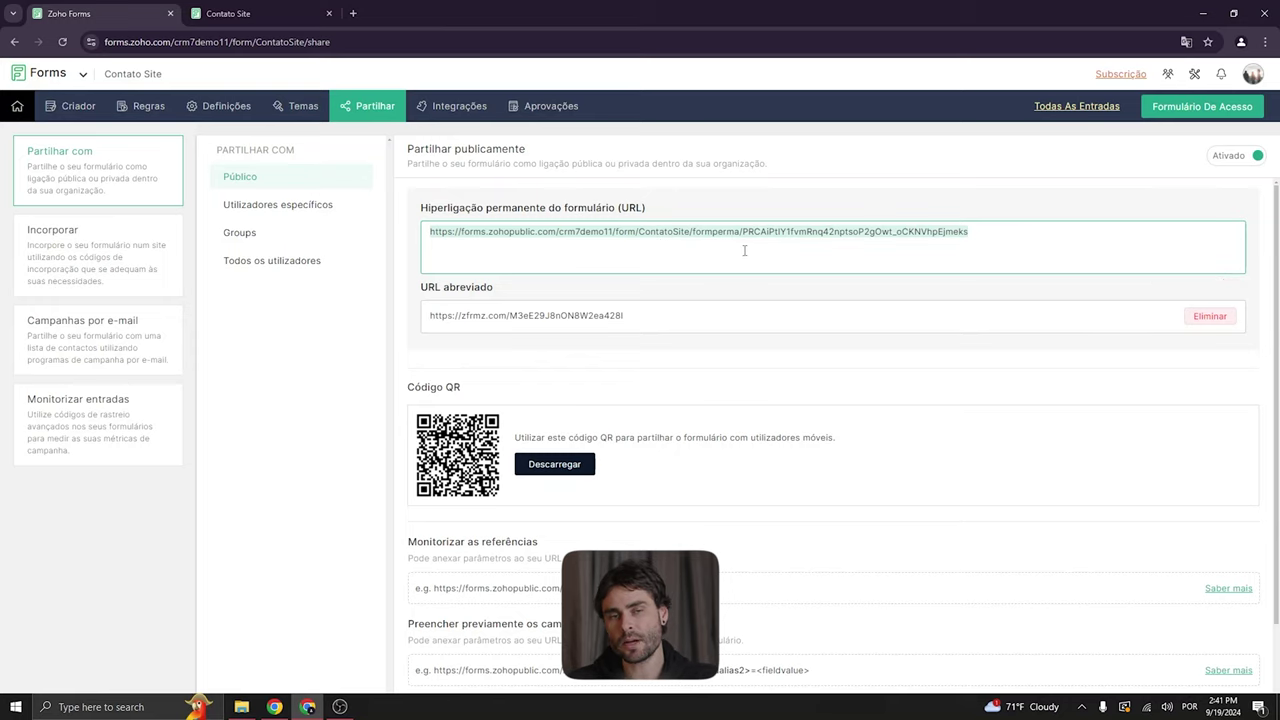
click(353, 13)
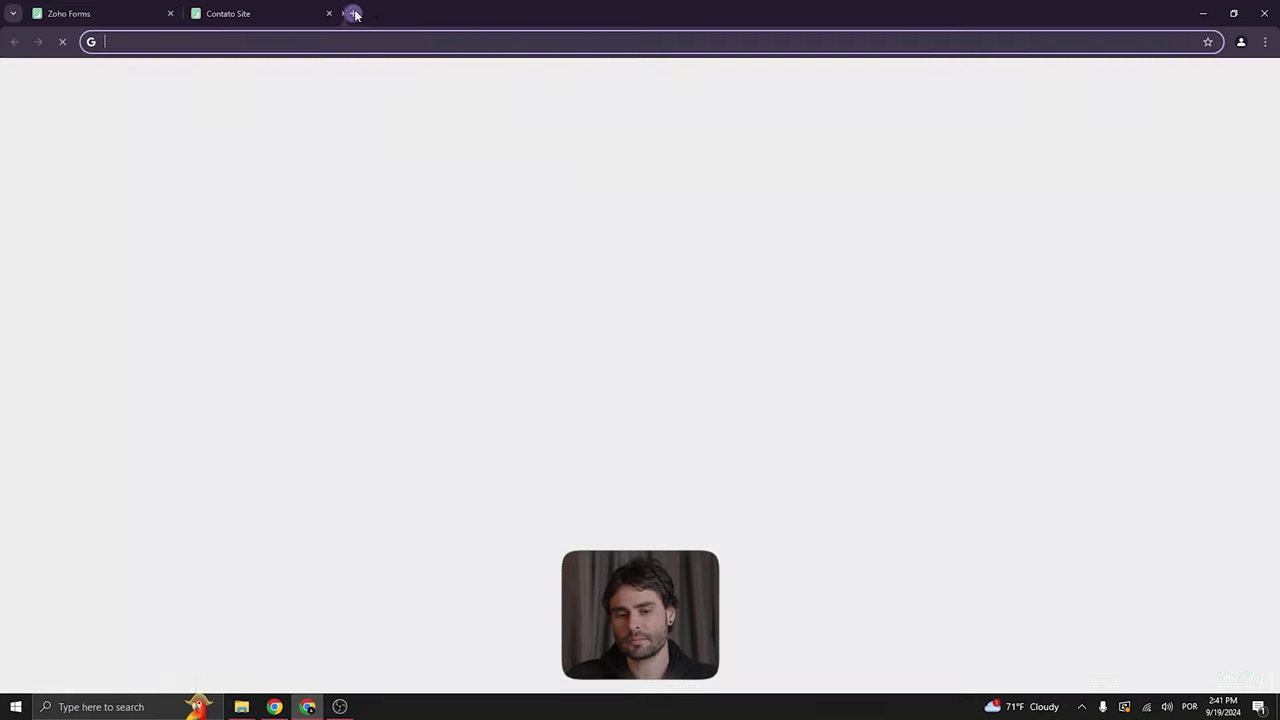
Load the pasted form URL with ?cnpj= and a test CNPJ number appended
key(ctrl+v)
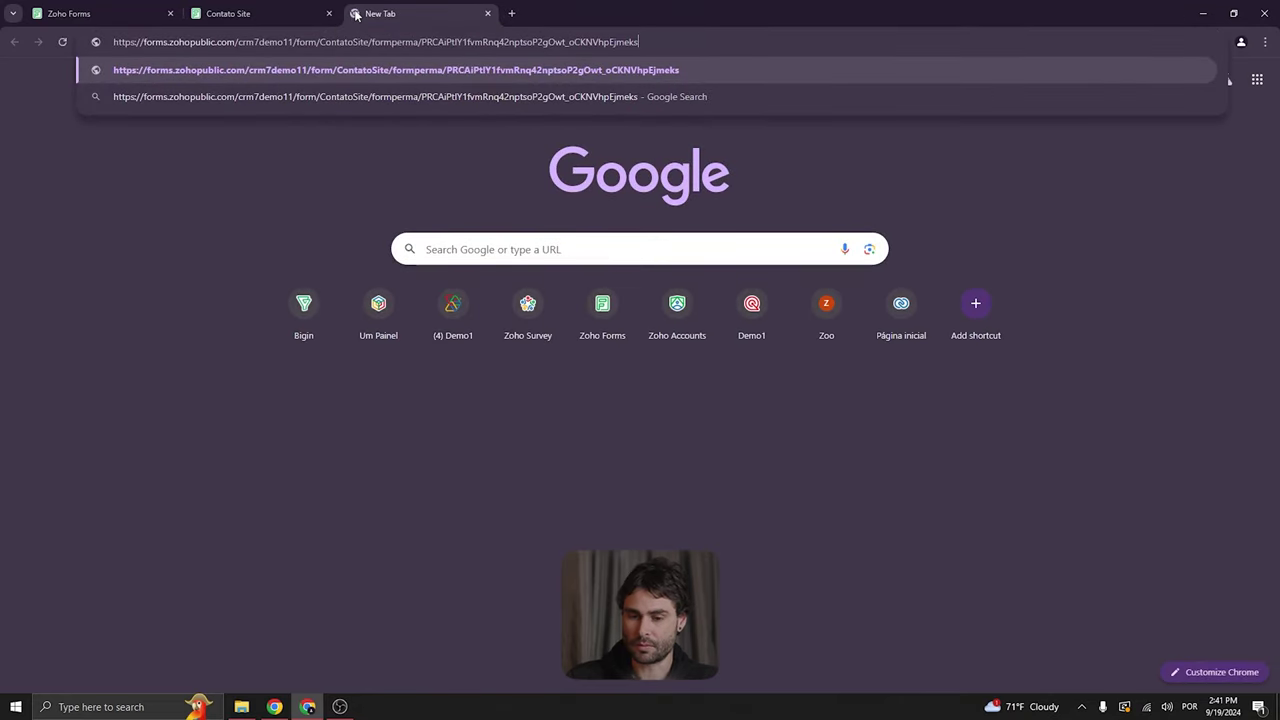
text(?)
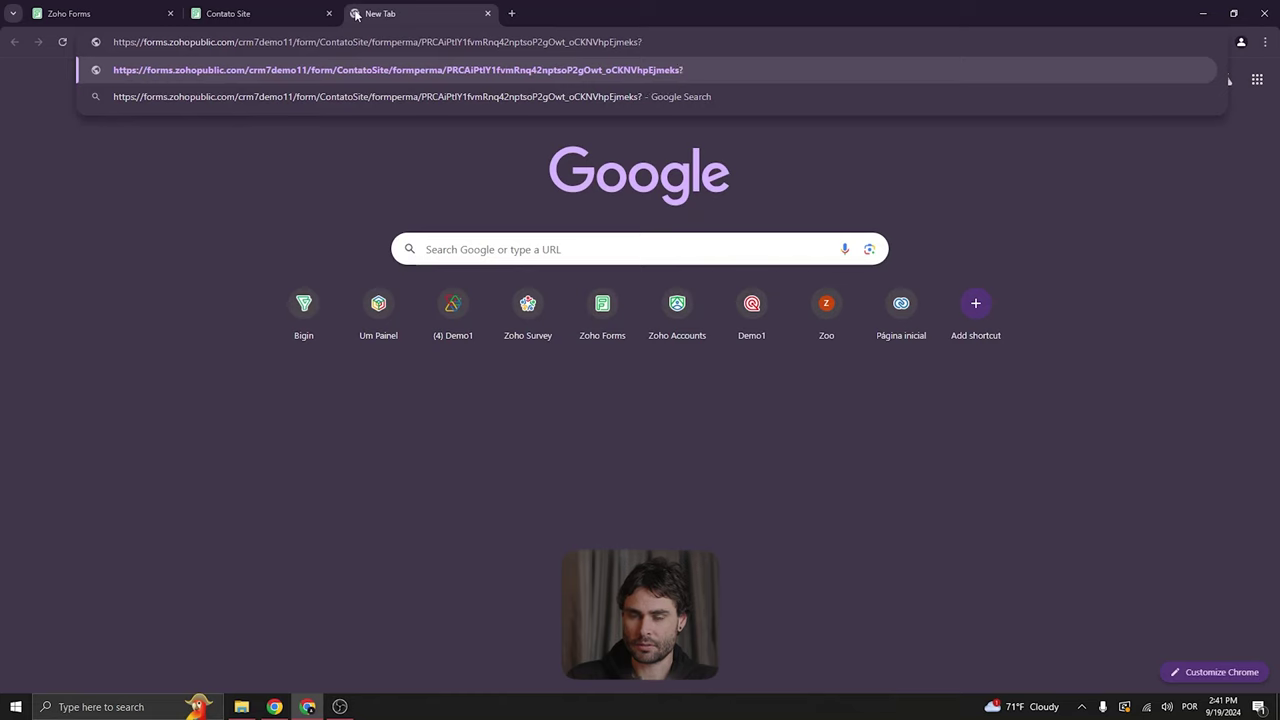
text(cnp)
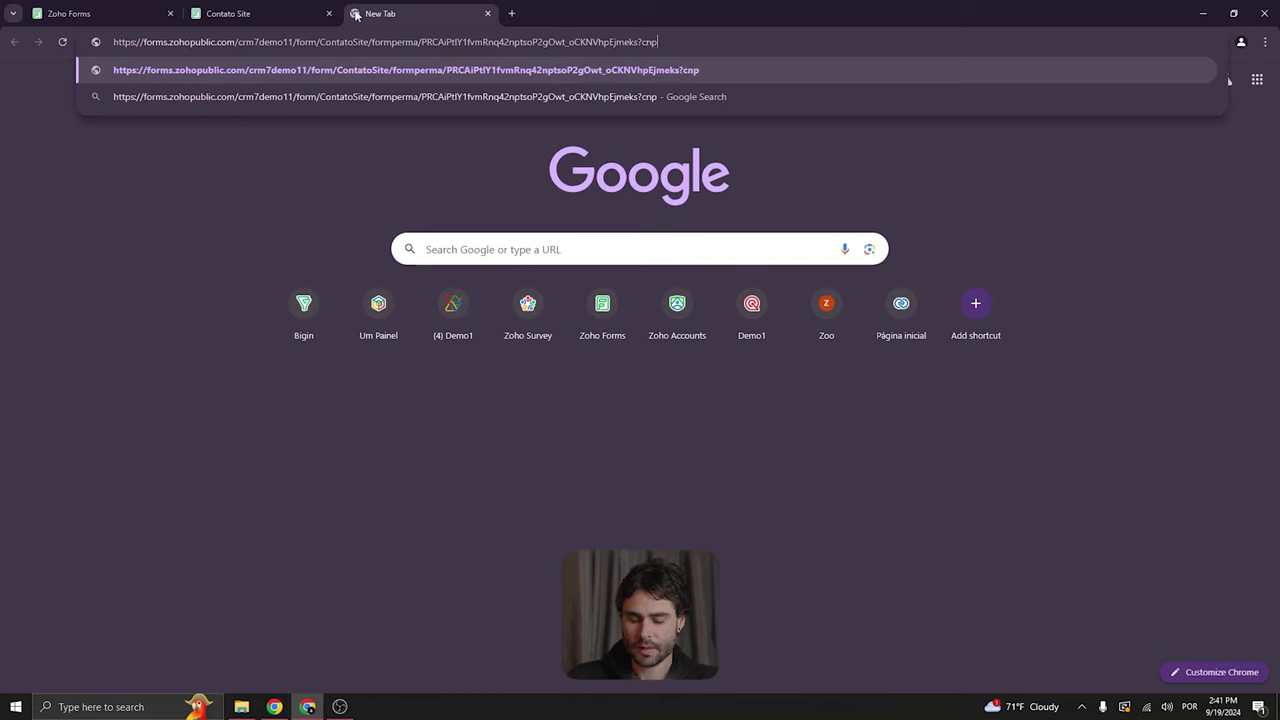
text(j=)
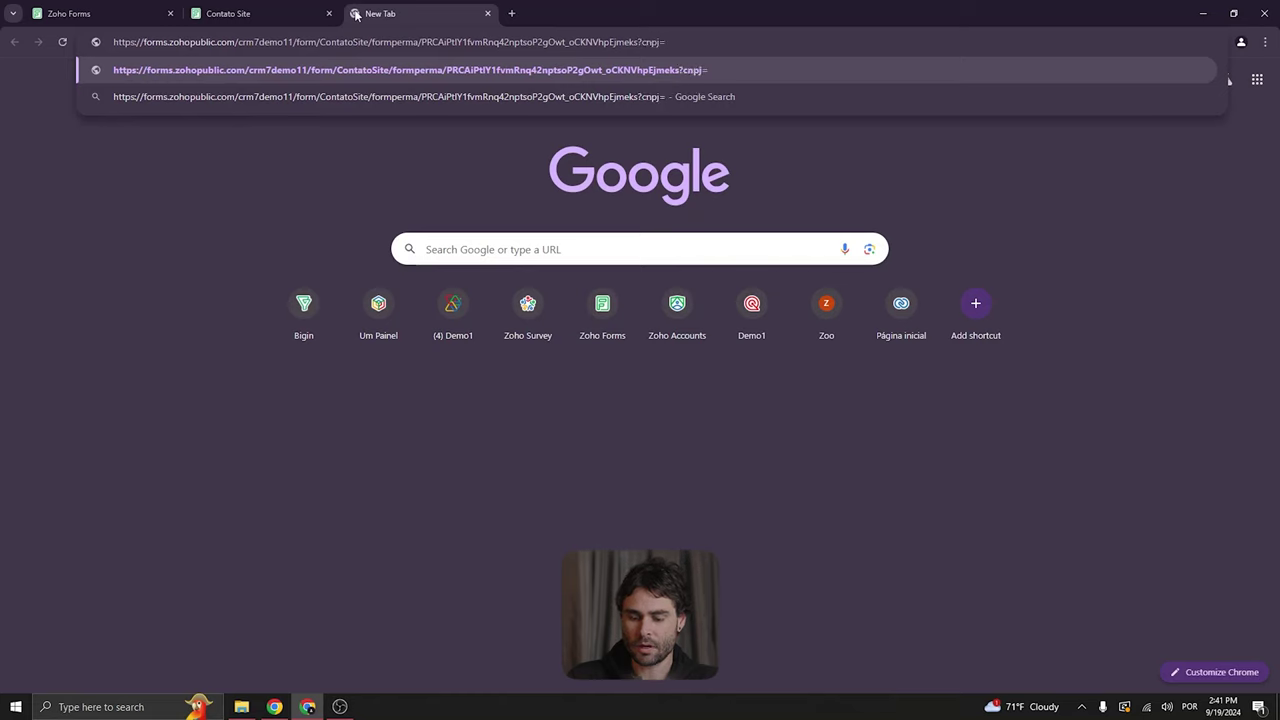
text(26722672862786872)
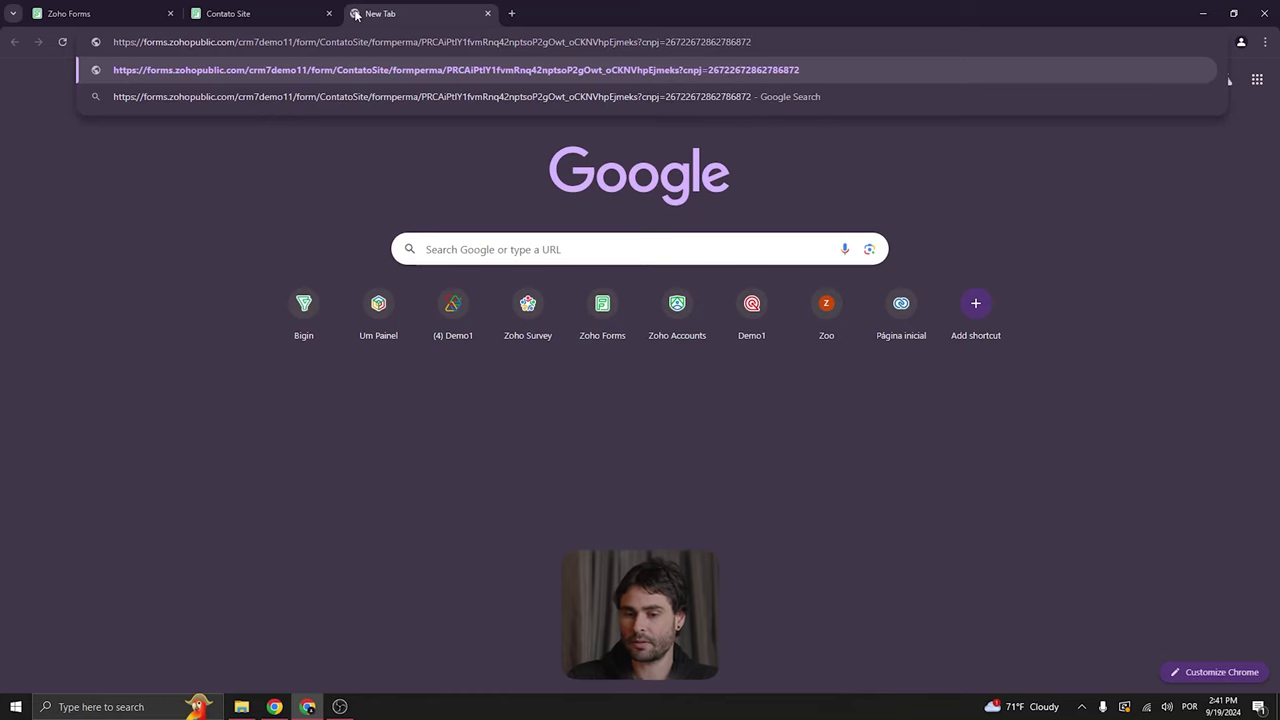
key(Return)
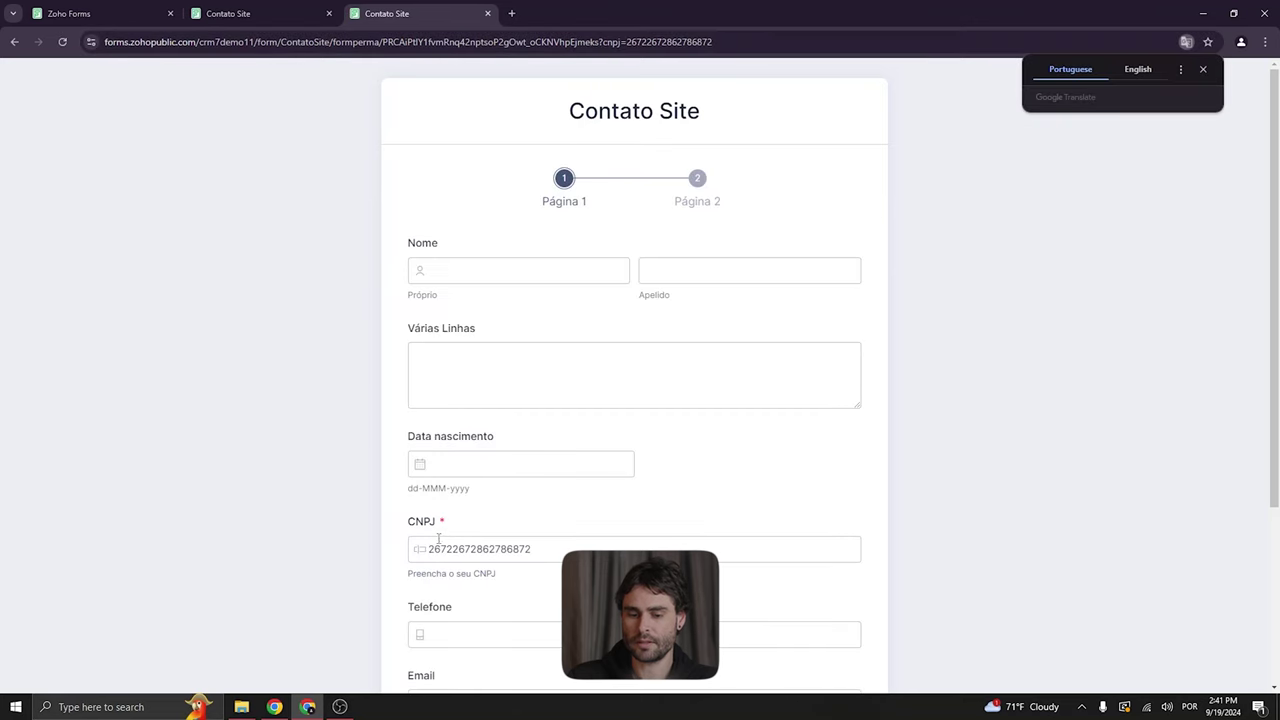
Check the prefilled CNPJ value in the form field and address bar, then return to the earlier form tab
drag(558, 549, 421, 551)
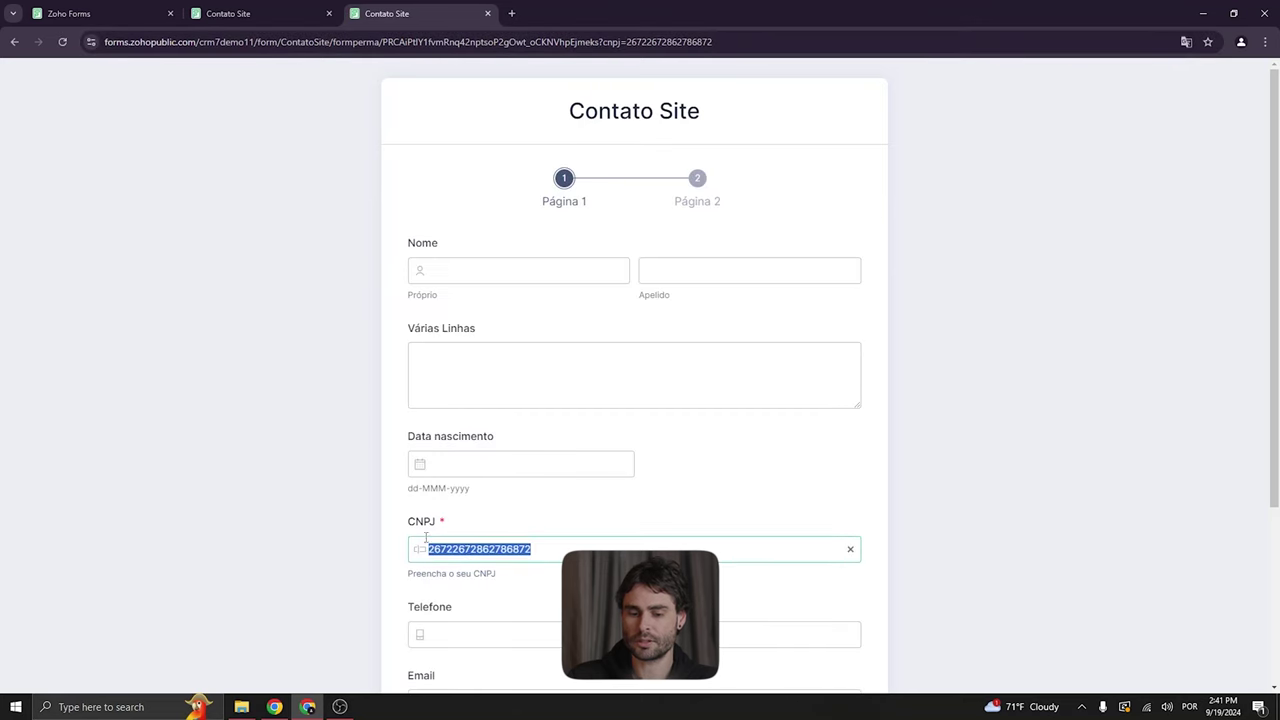
double_click(637, 40)
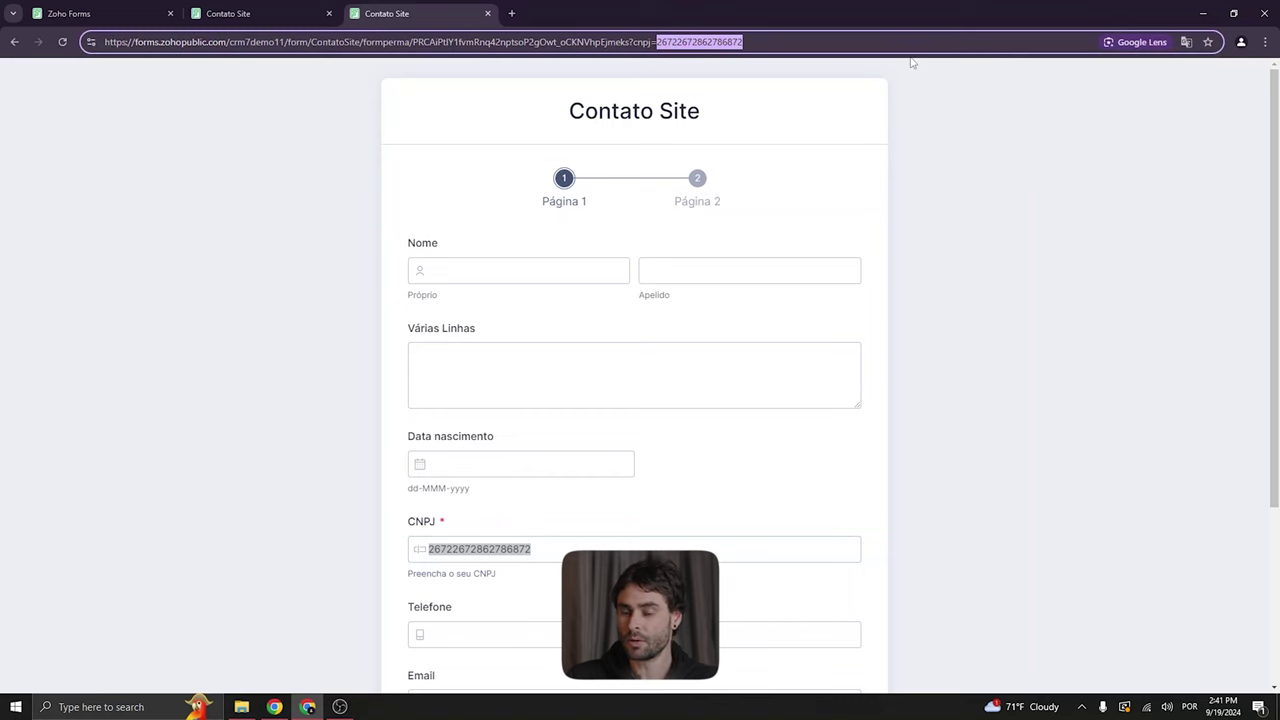
triple_click(626, 41)
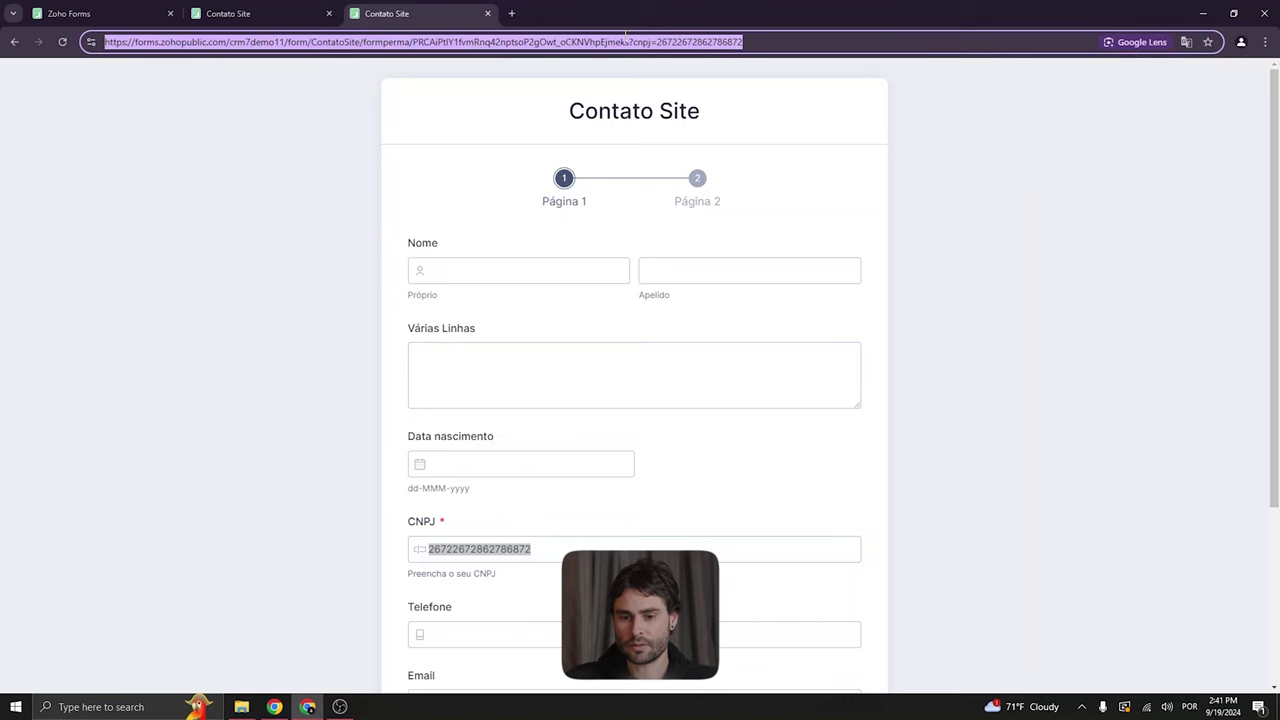
scroll(580, 226, down, 2)
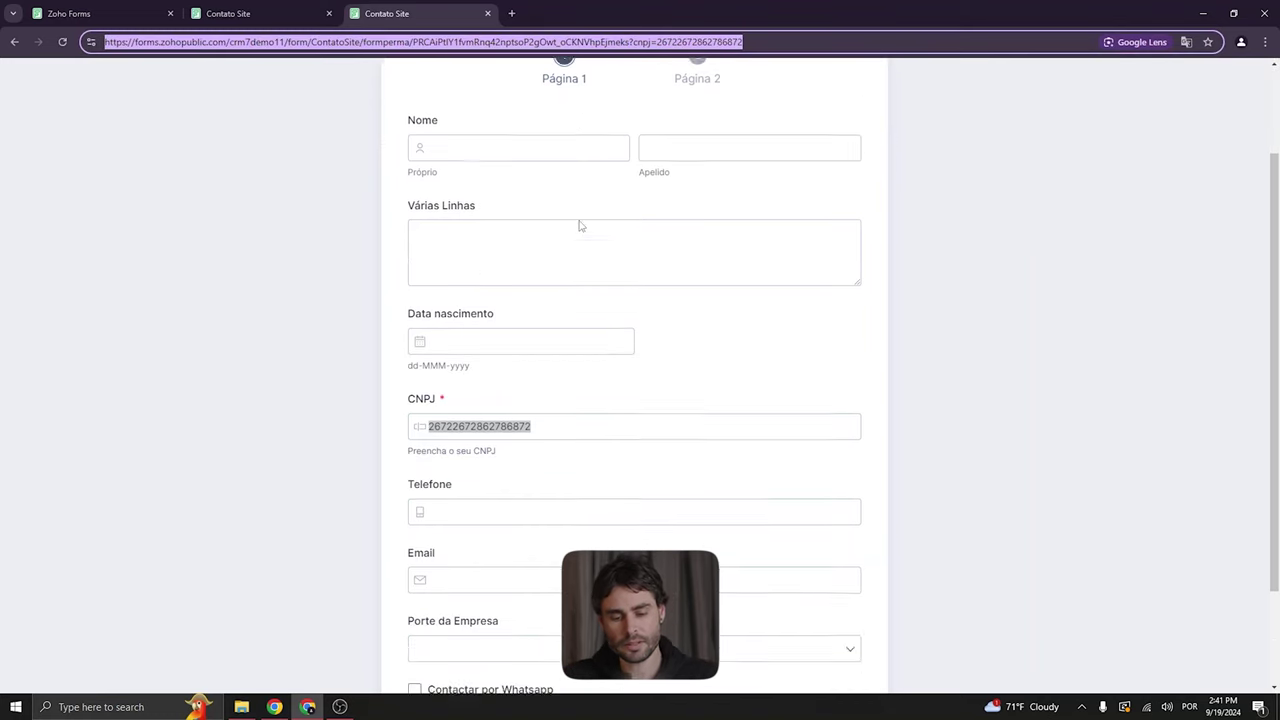
click(643, 372)
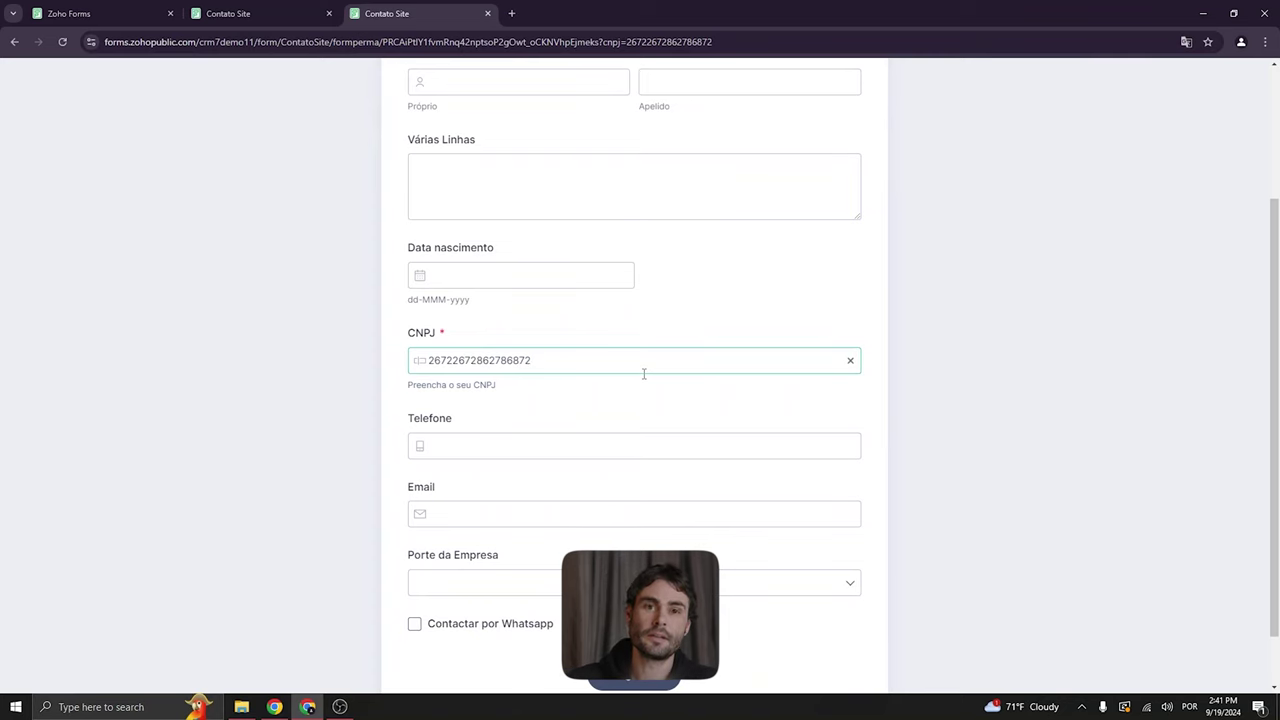
click(262, 13)
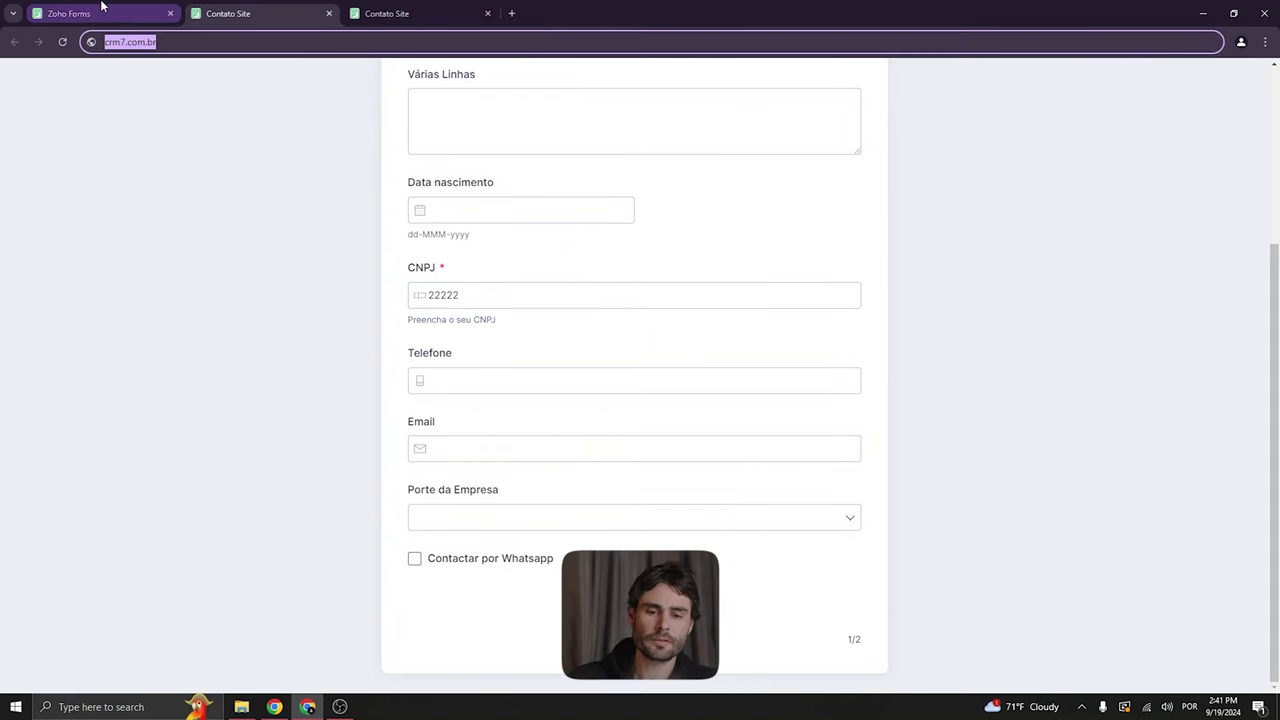
Go back to the Zoho Forms tab and open the Contato Site Definições overview
click(101, 8)
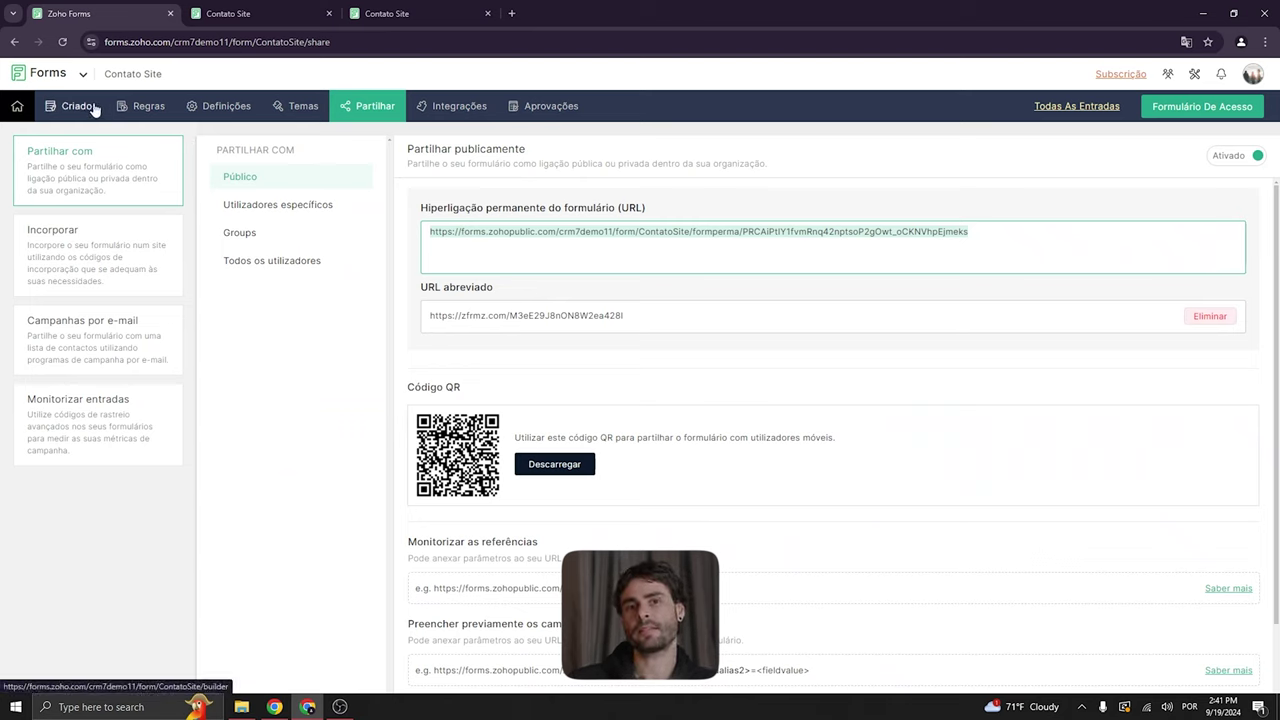
click(237, 108)
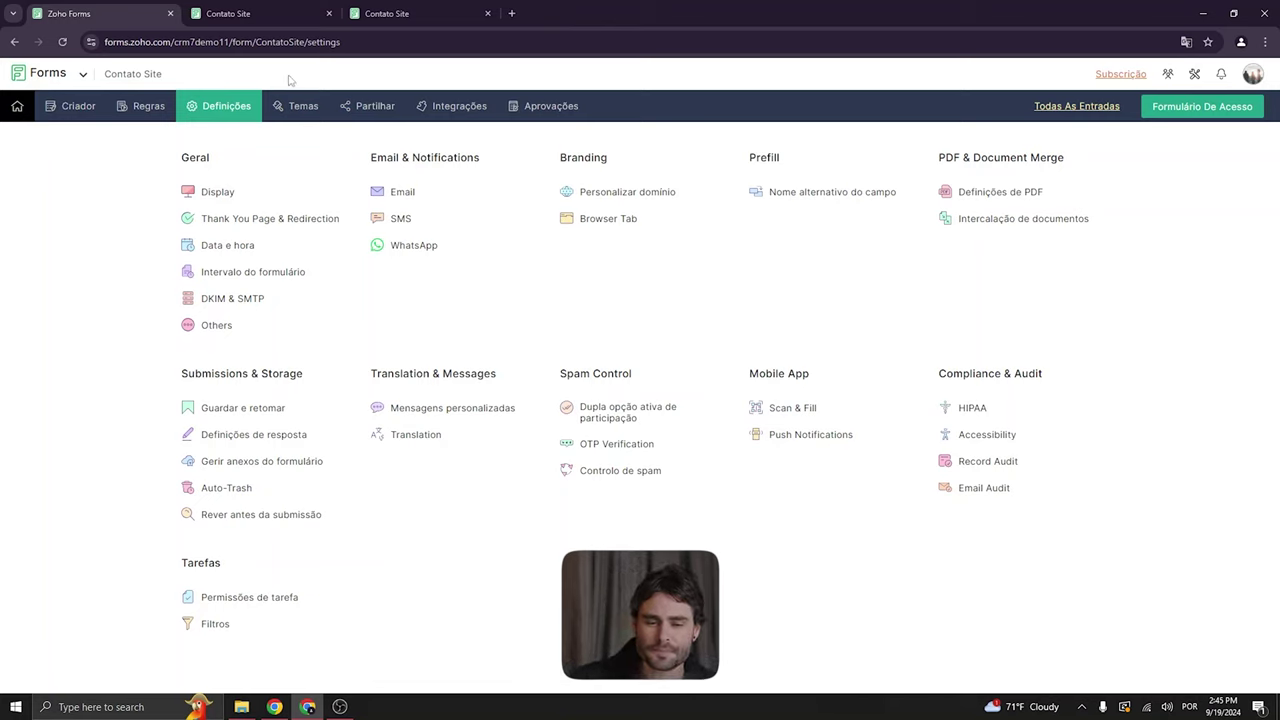
Browse the Temas gallery's ready-made designs, such as Smoke and Skyberg
click(297, 106)
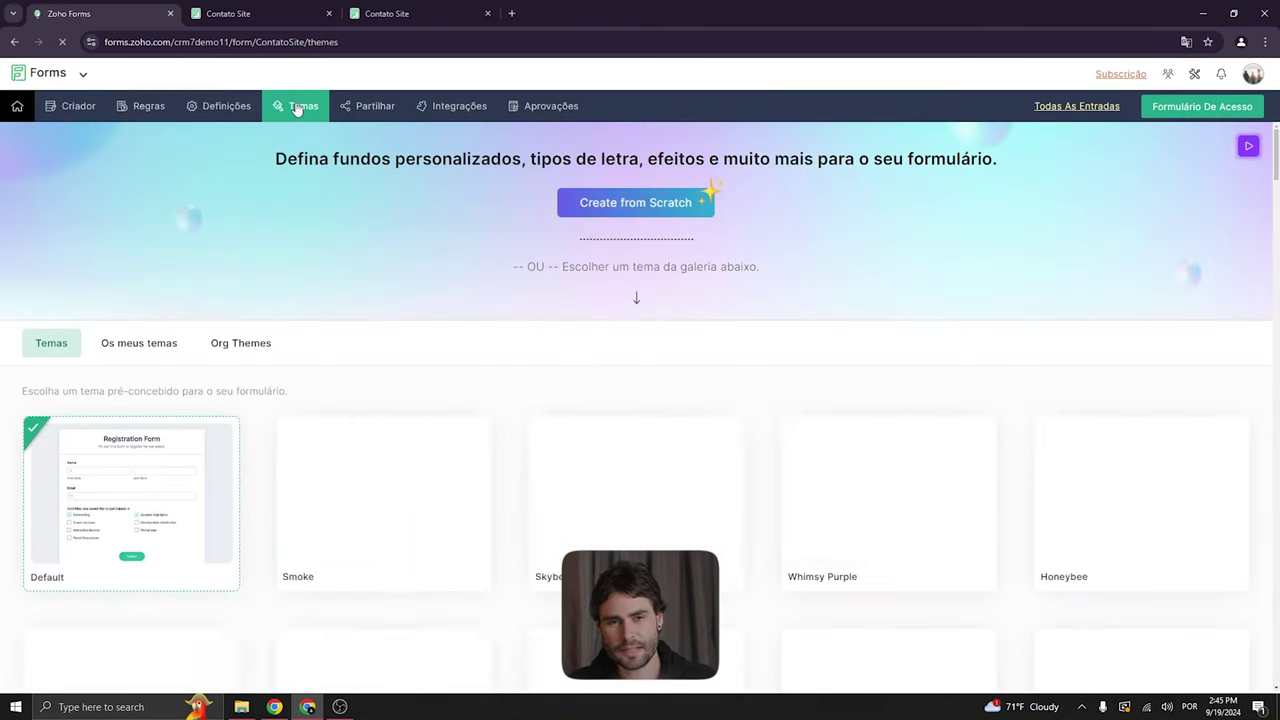
scroll(676, 400, down, 3)
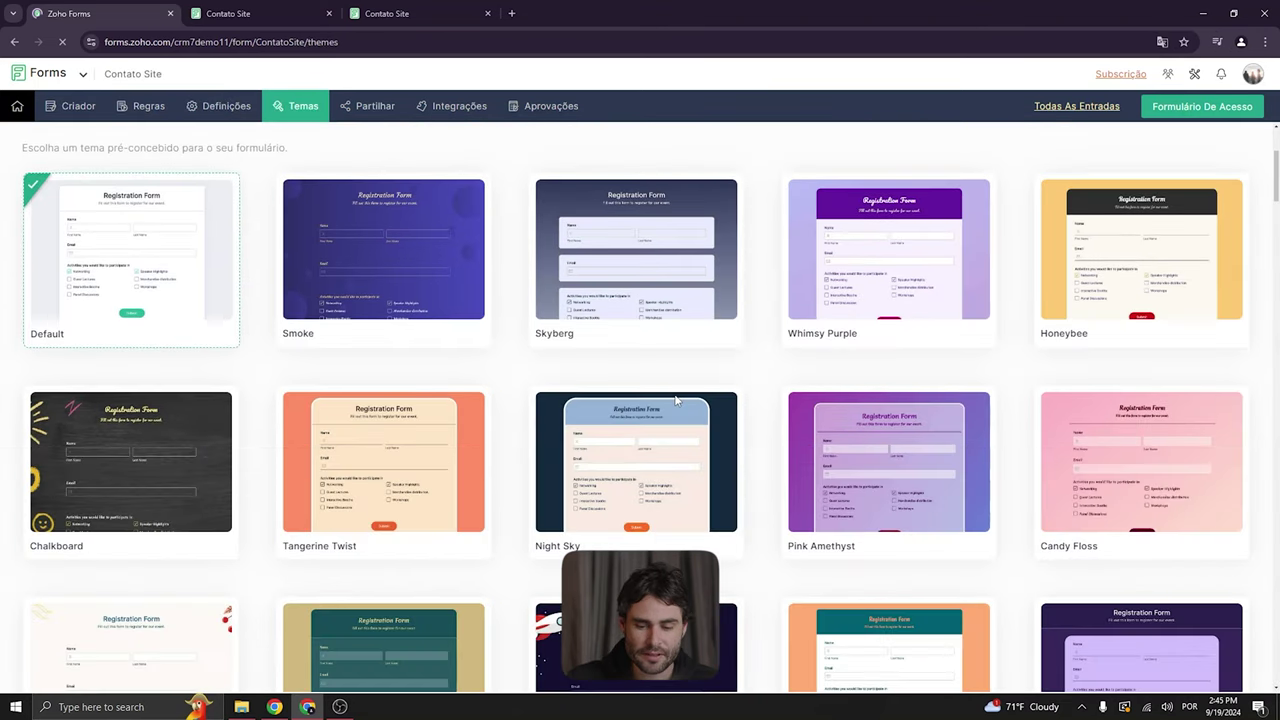
scroll(823, 396, down, 7)
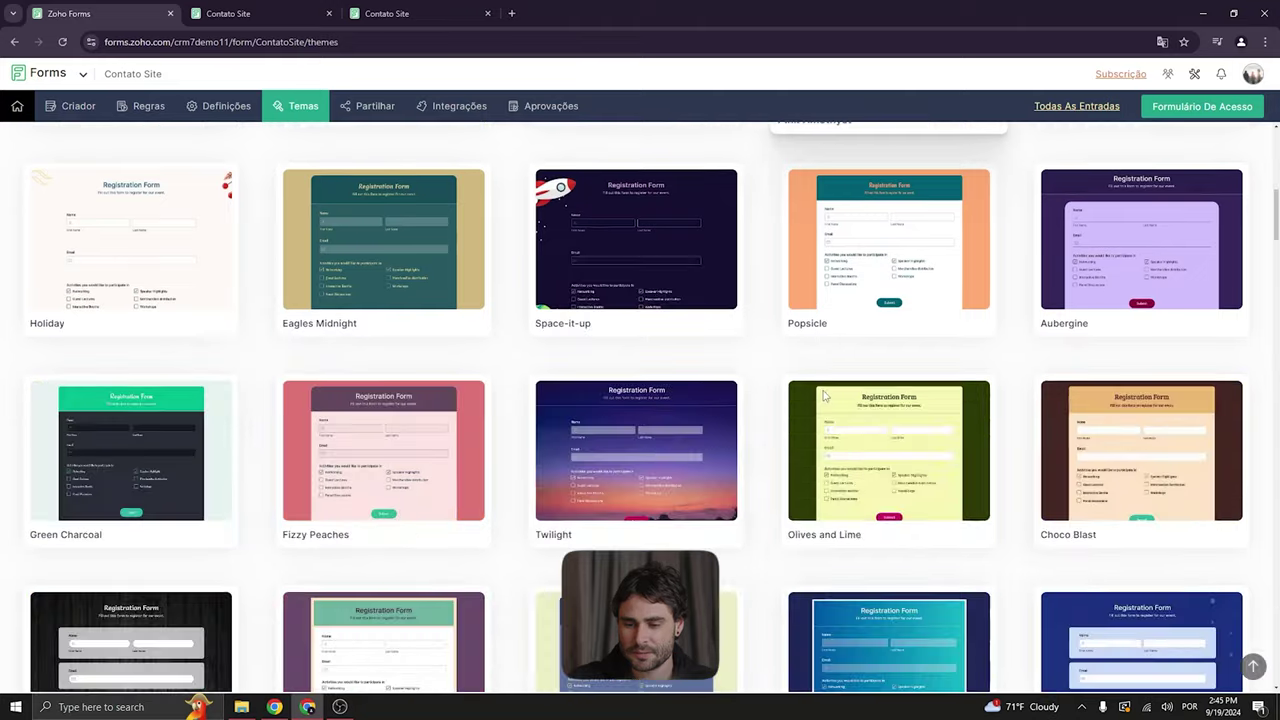
scroll(823, 396, up, 10)
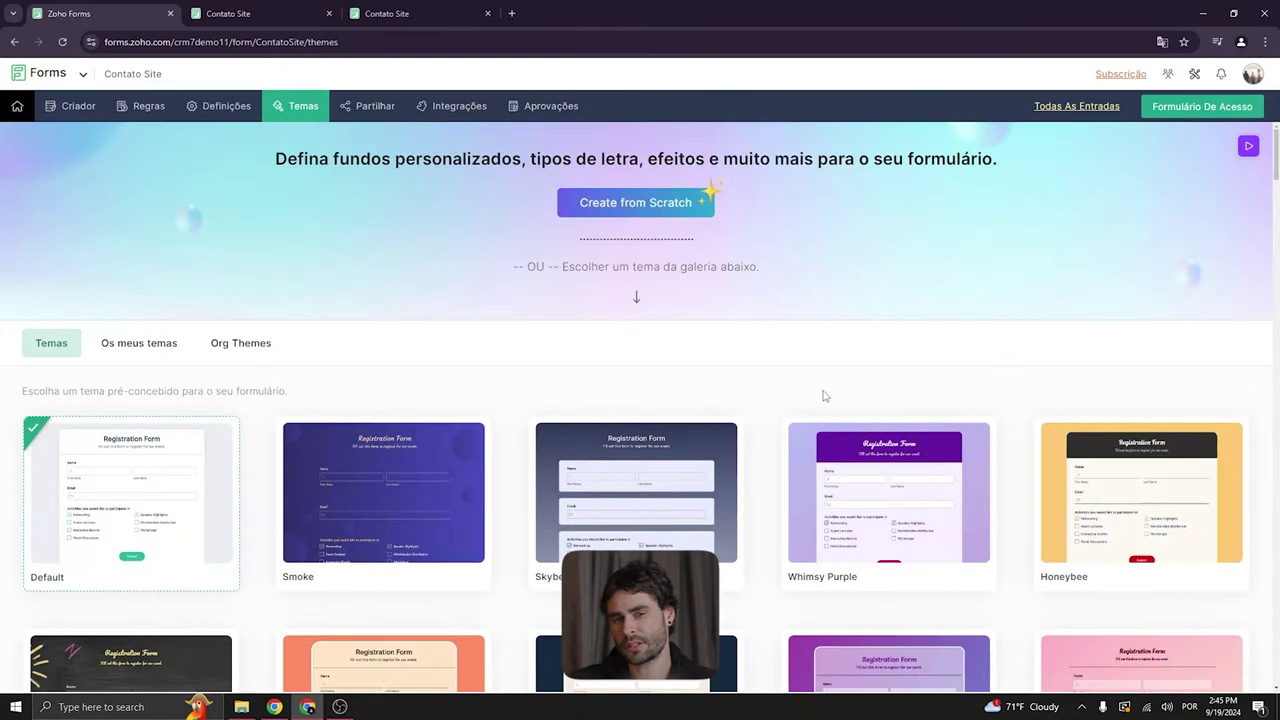
click(482, 9)
scroll(516, 310, up, 3)
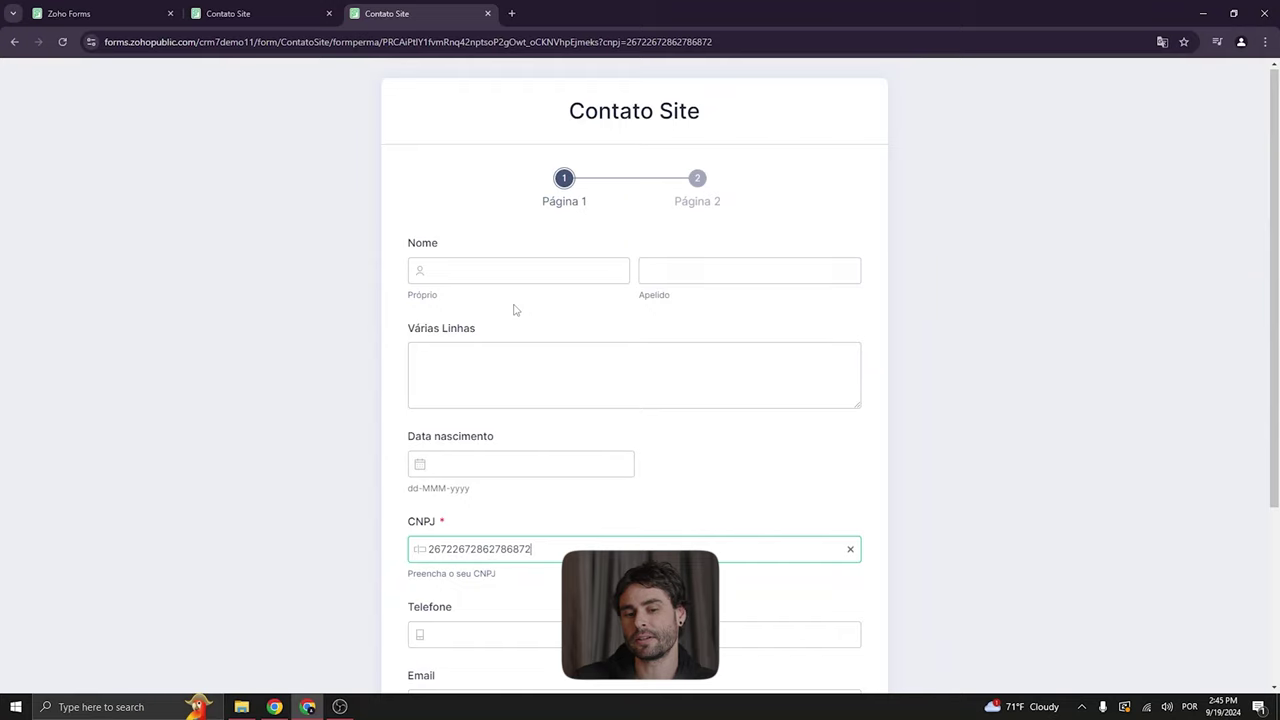
click(60, 10)
scroll(572, 487, down, 6)
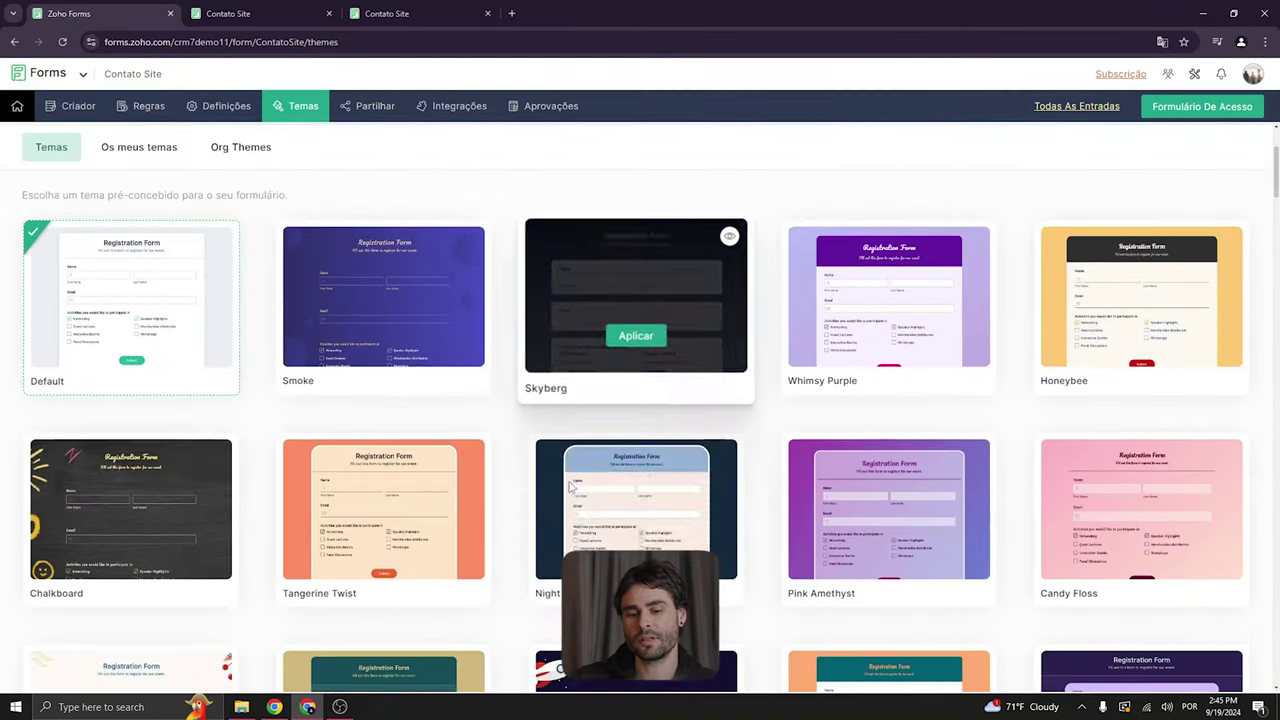
scroll(572, 487, up, 6)
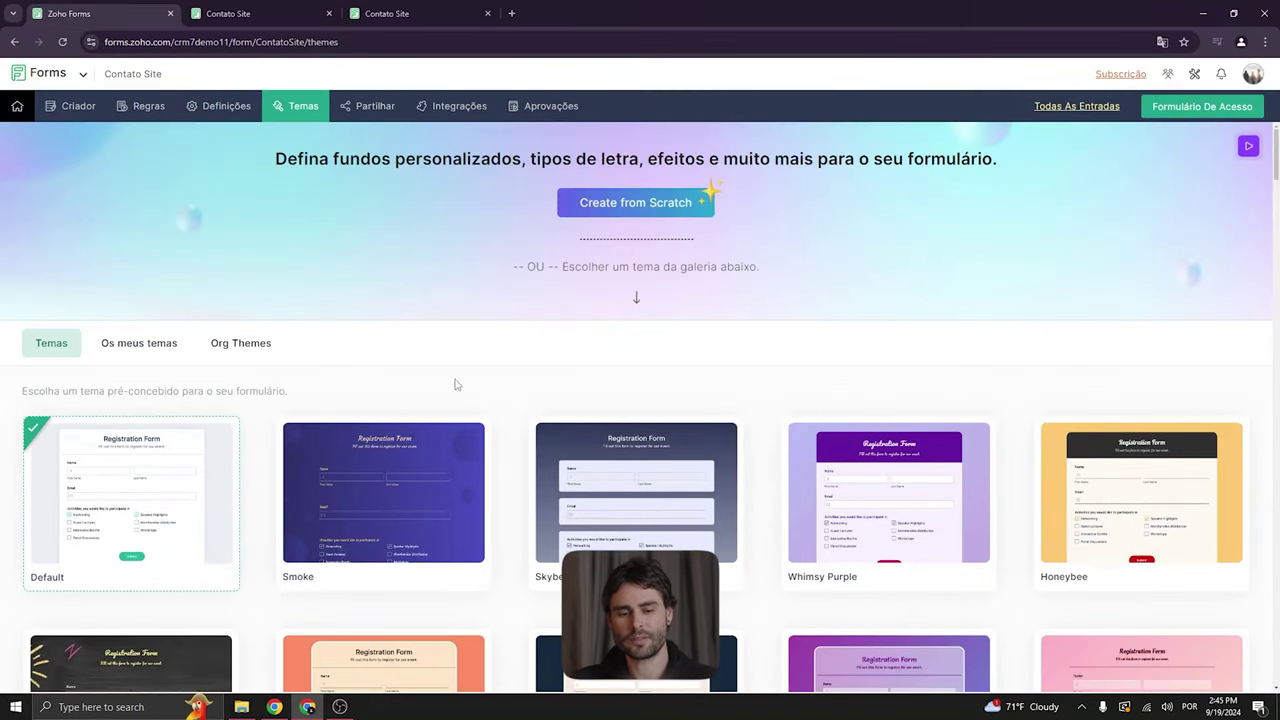
Start a custom theme and set its font family to Oswald after trying Lobster
click(636, 210)
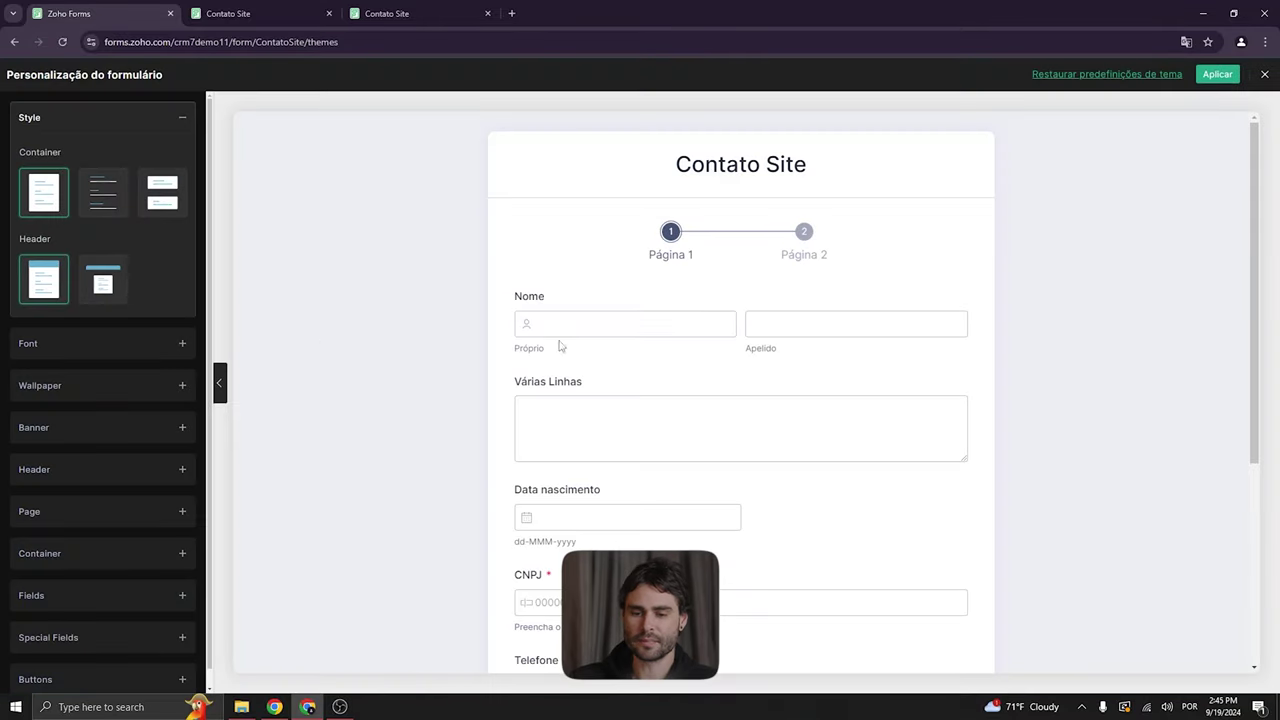
click(119, 346)
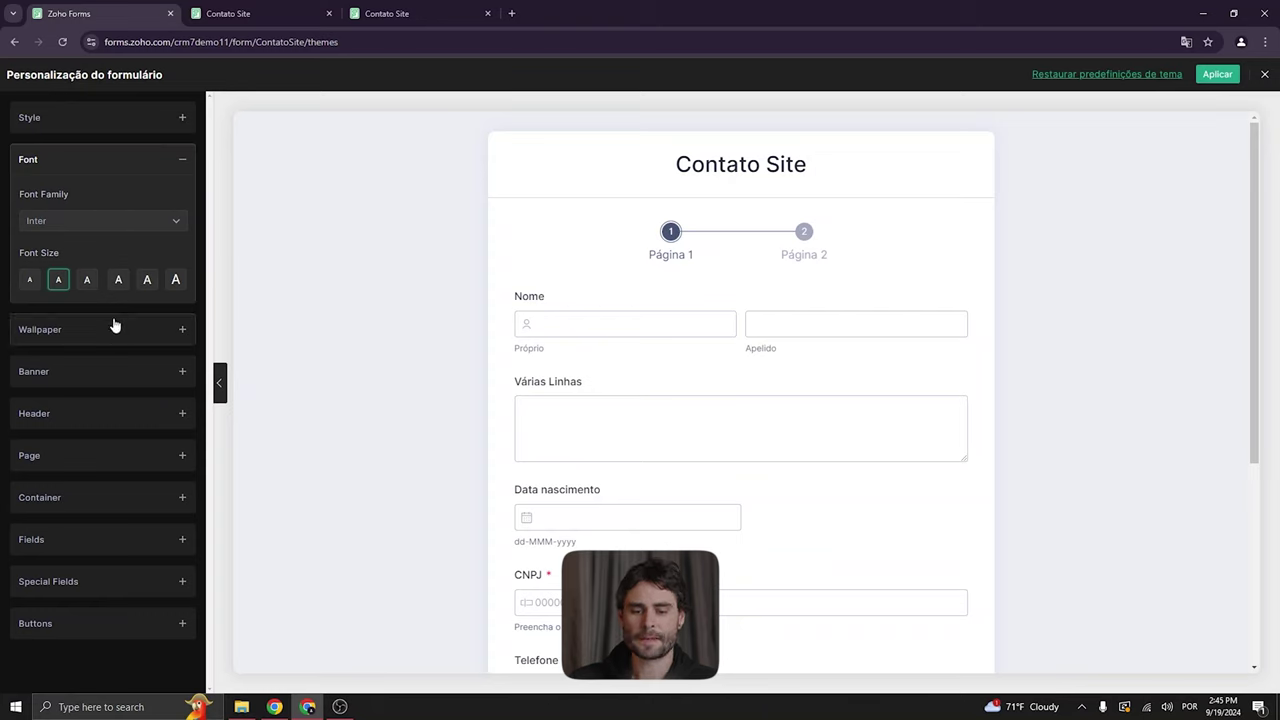
click(124, 215)
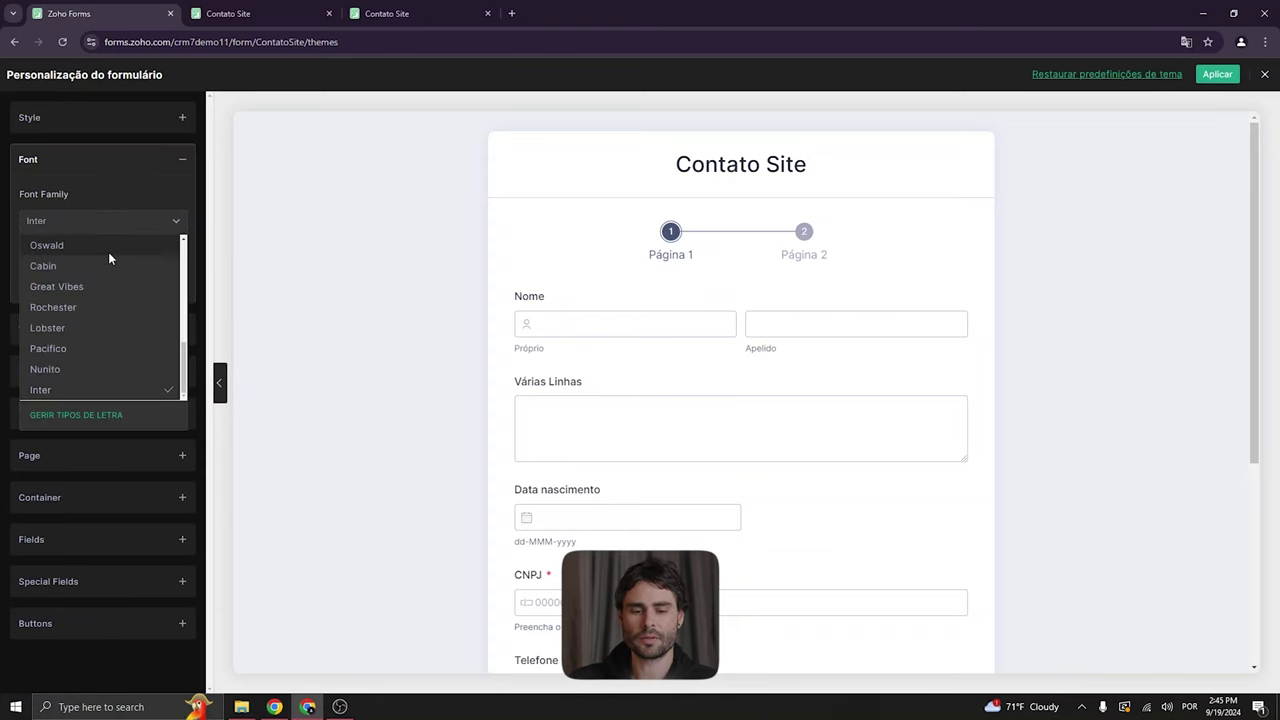
click(109, 250)
click(105, 228)
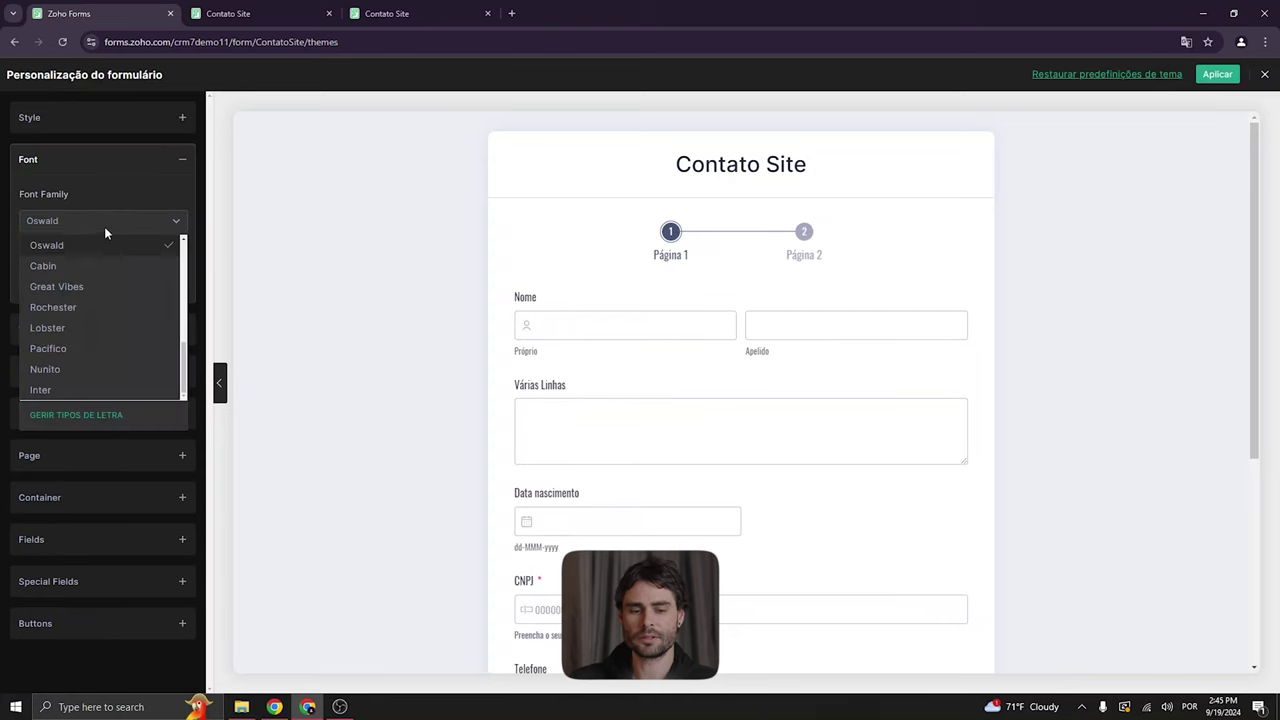
click(89, 329)
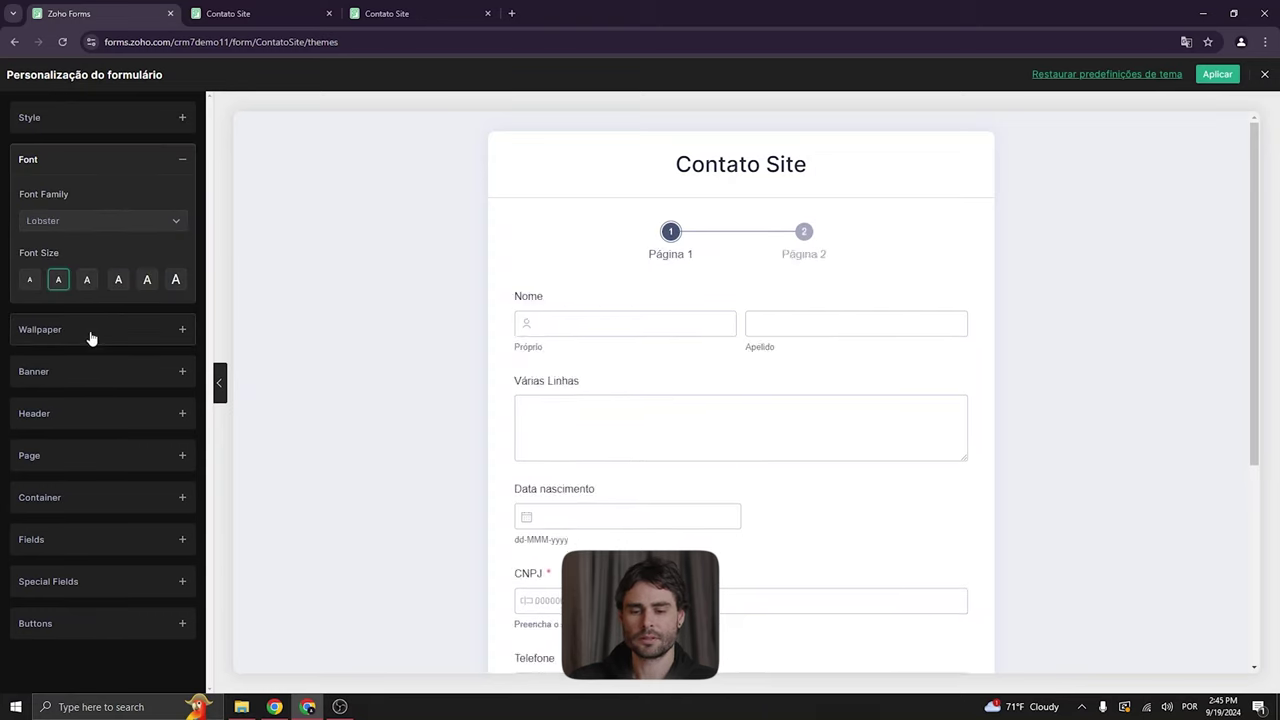
click(126, 226)
click(120, 248)
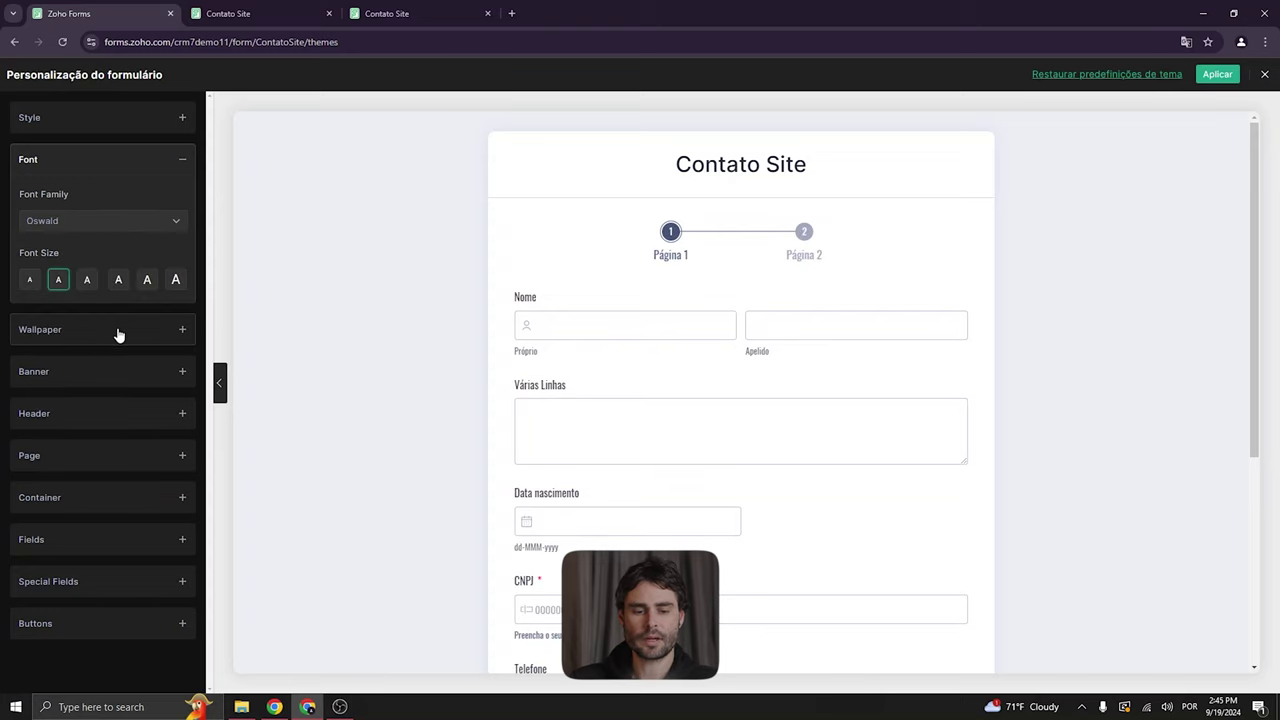
Expand the Wallpaper, Banner and Buttons sections of the theme customizer
click(117, 328)
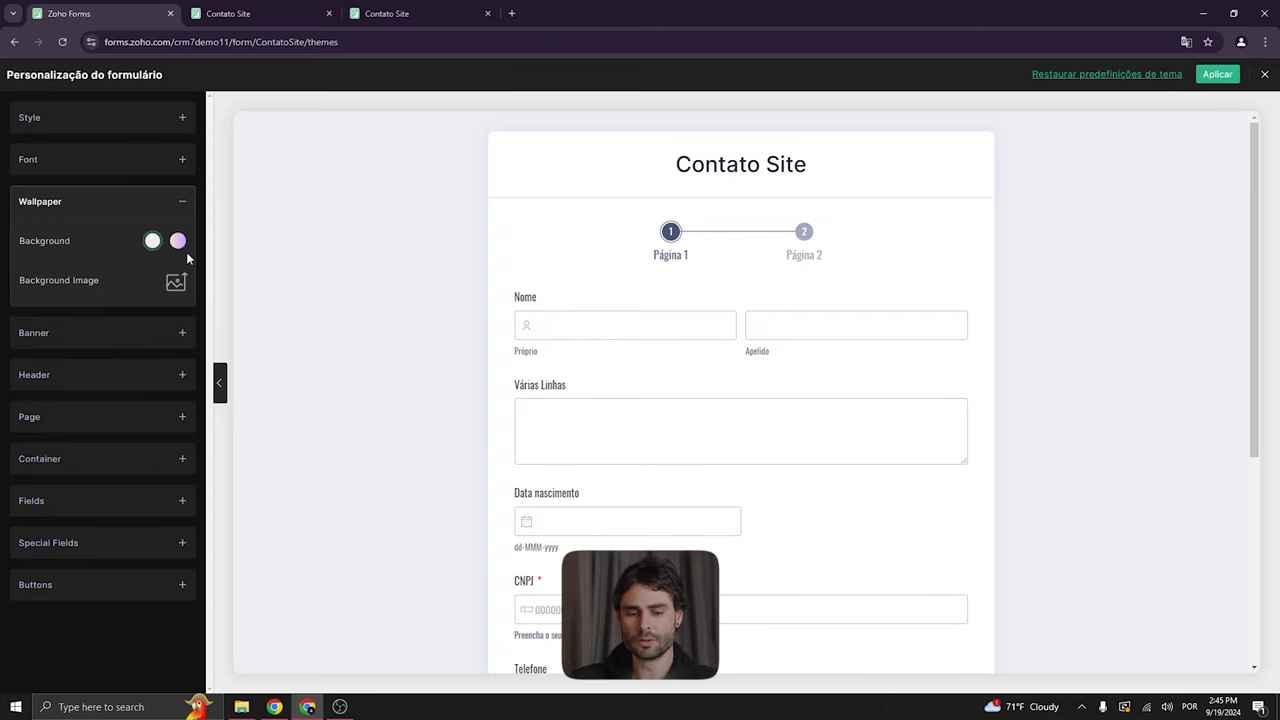
click(128, 342)
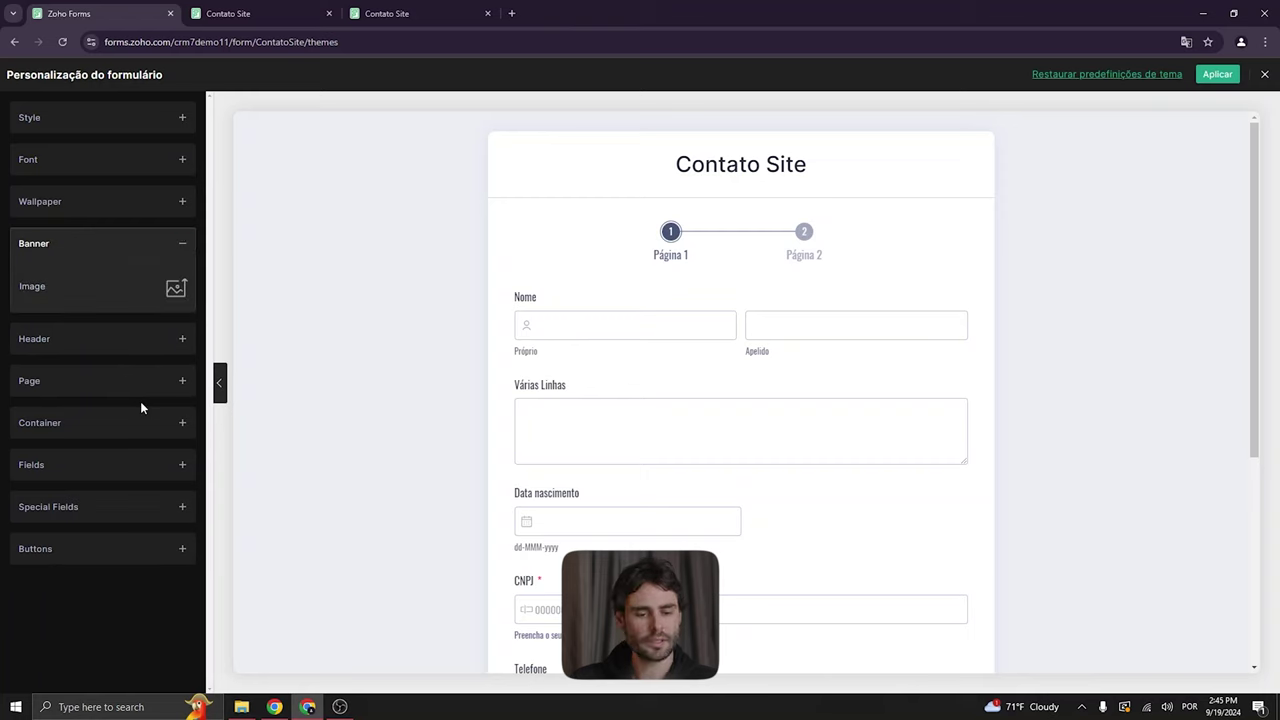
scroll(466, 426, down, 4)
click(145, 549)
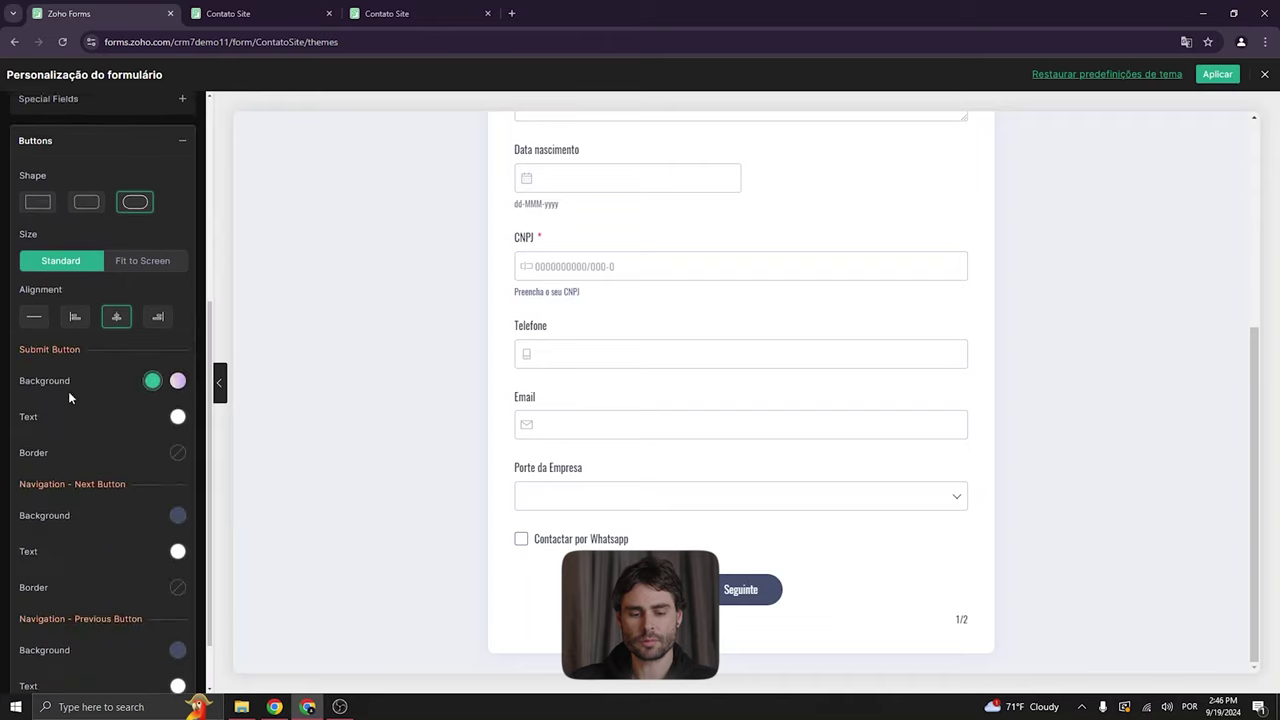
Make the buttons rounded rectangles at Fit to Screen size, apply the theme and close the customizer
click(86, 189)
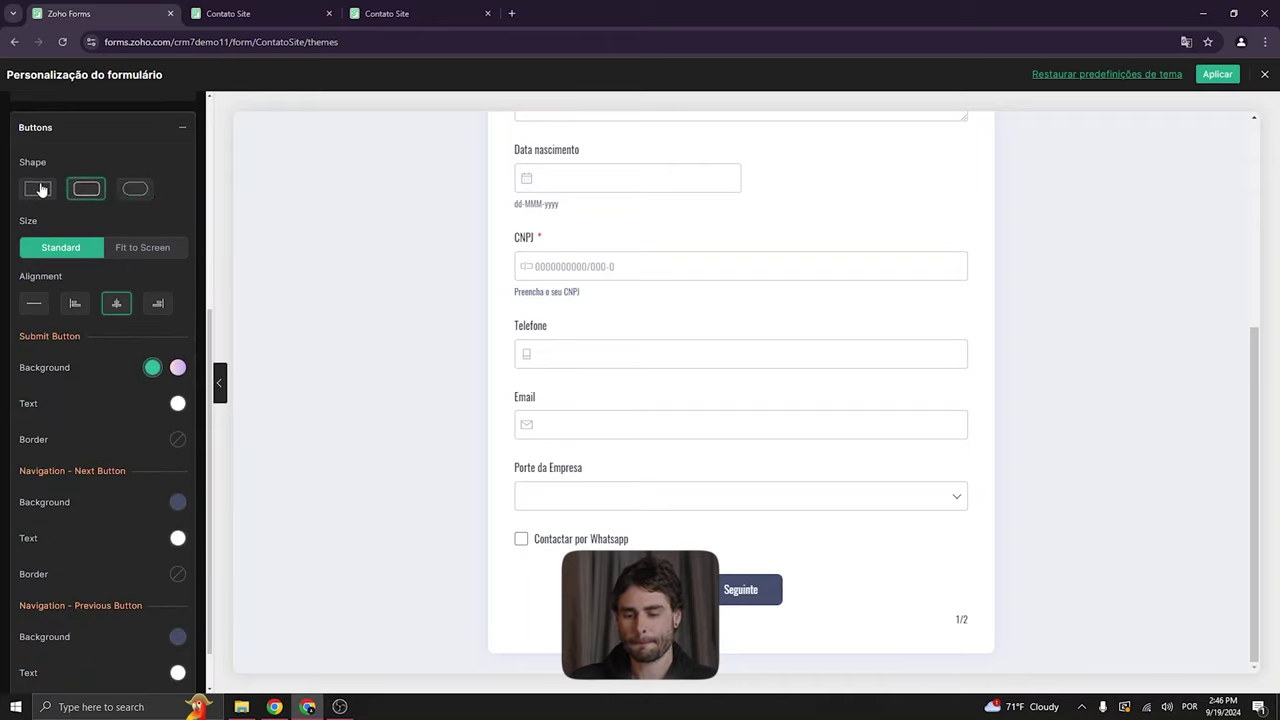
click(145, 247)
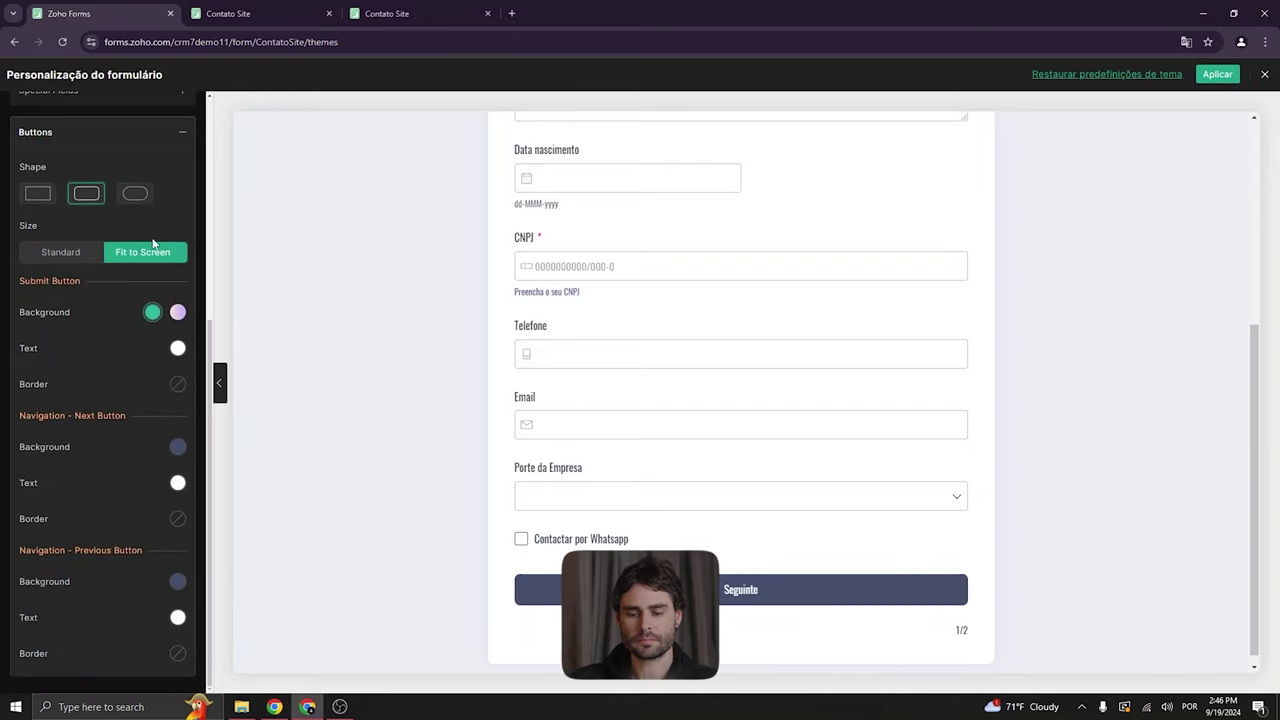
scroll(80, 260, up, 4)
click(250, 10)
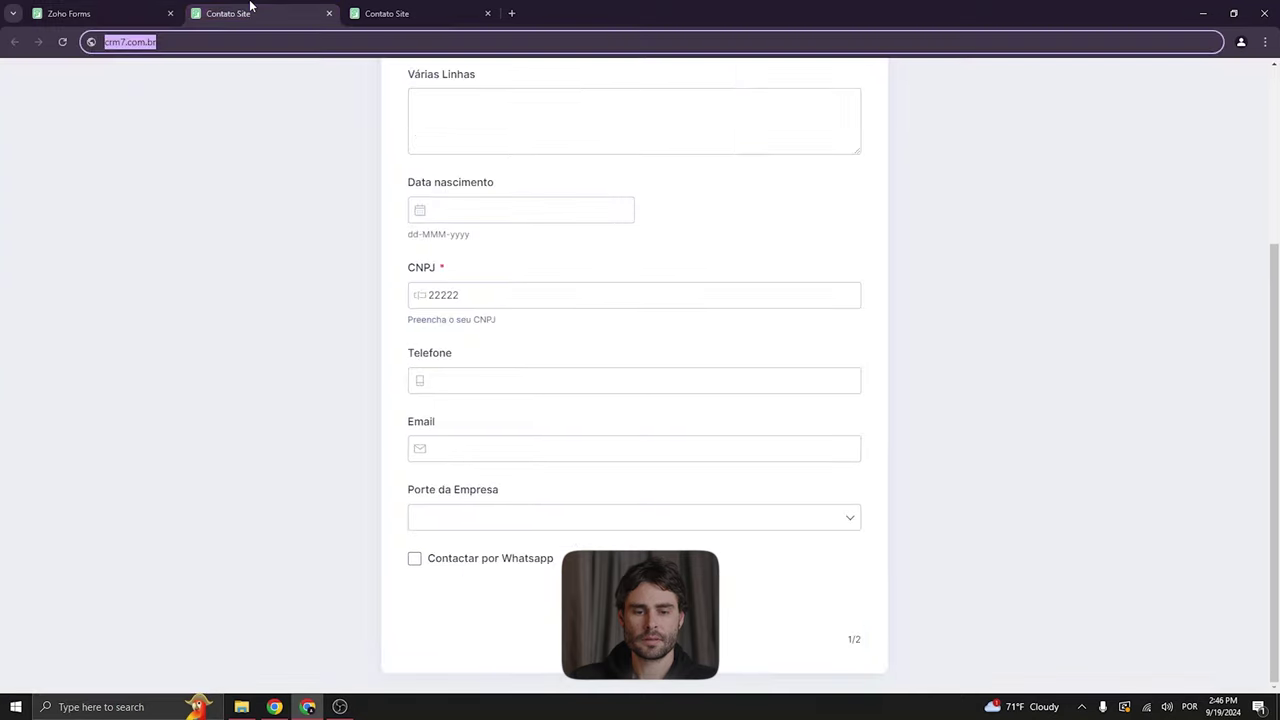
click(168, 8)
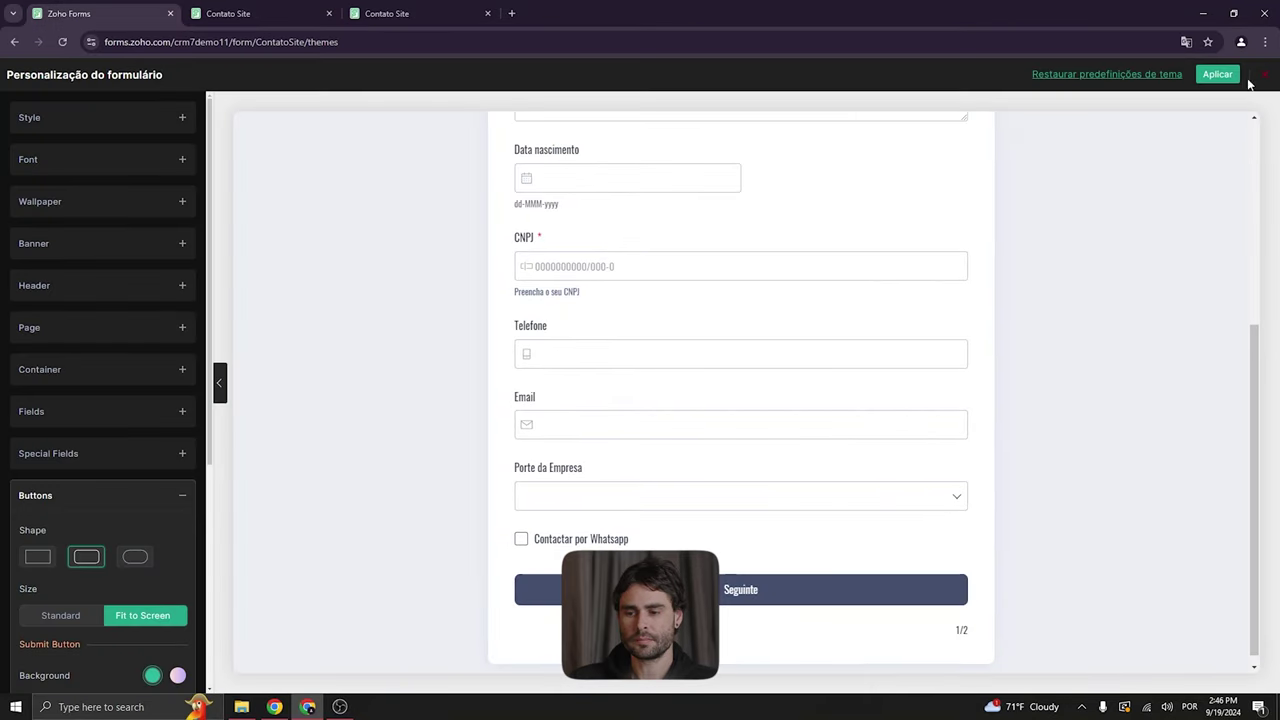
click(1218, 75)
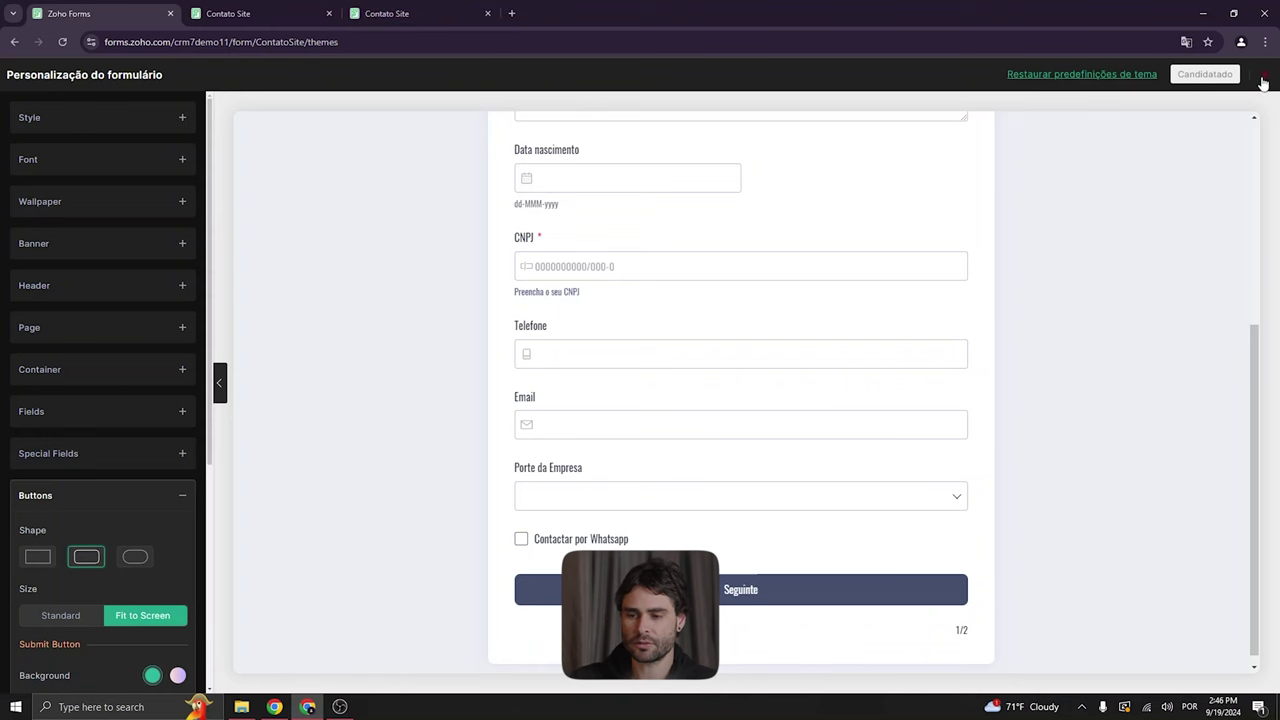
click(1263, 78)
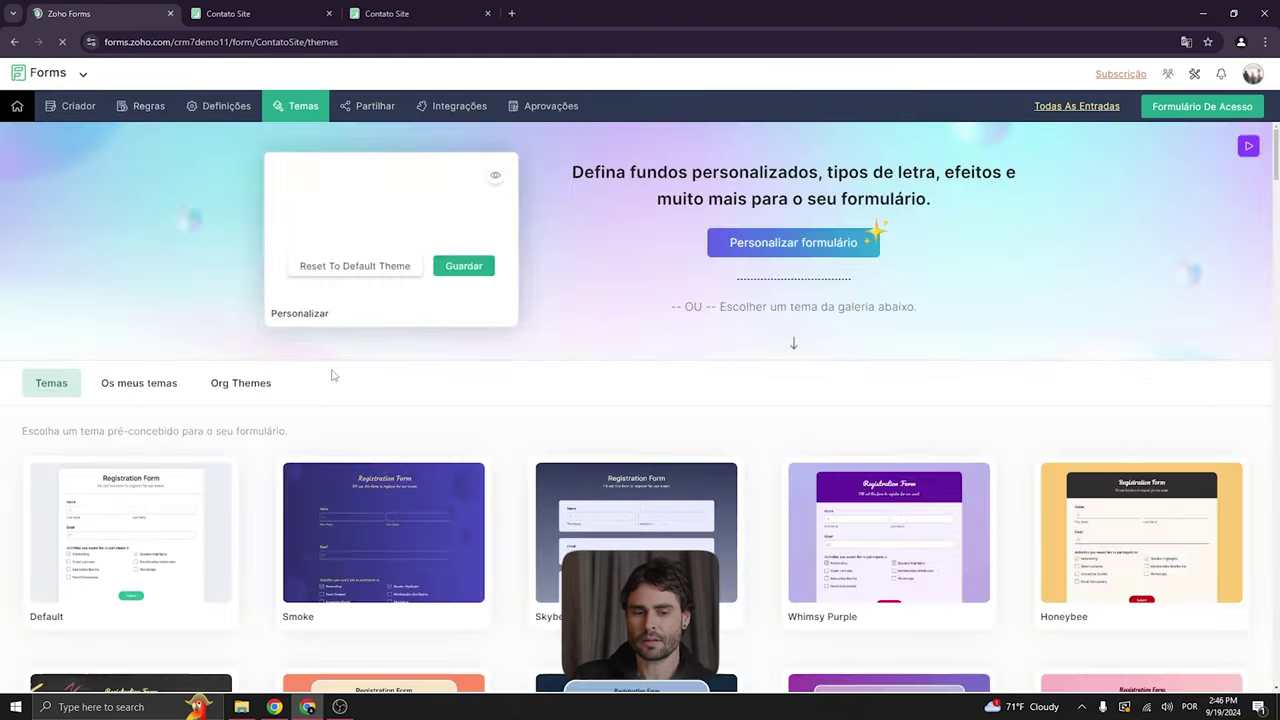
Reload the live Contato Site tab to check the new theme, then return to Zoho Forms
click(280, 12)
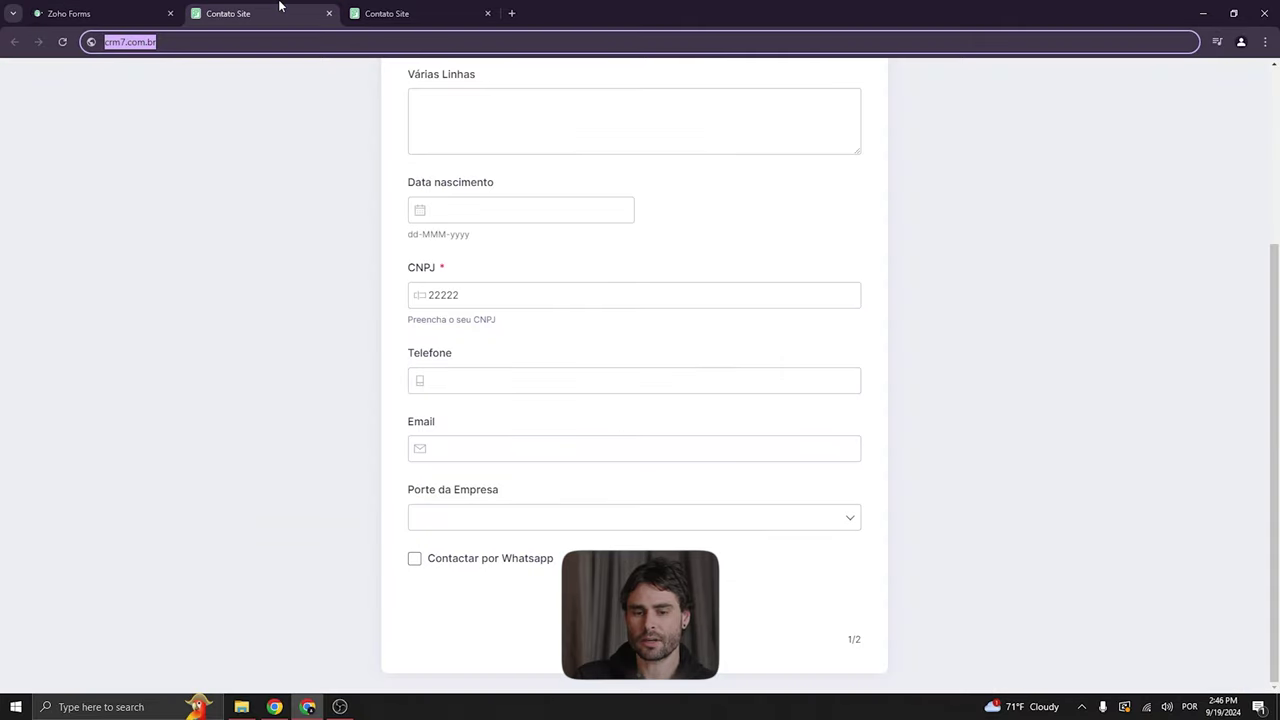
click(62, 43)
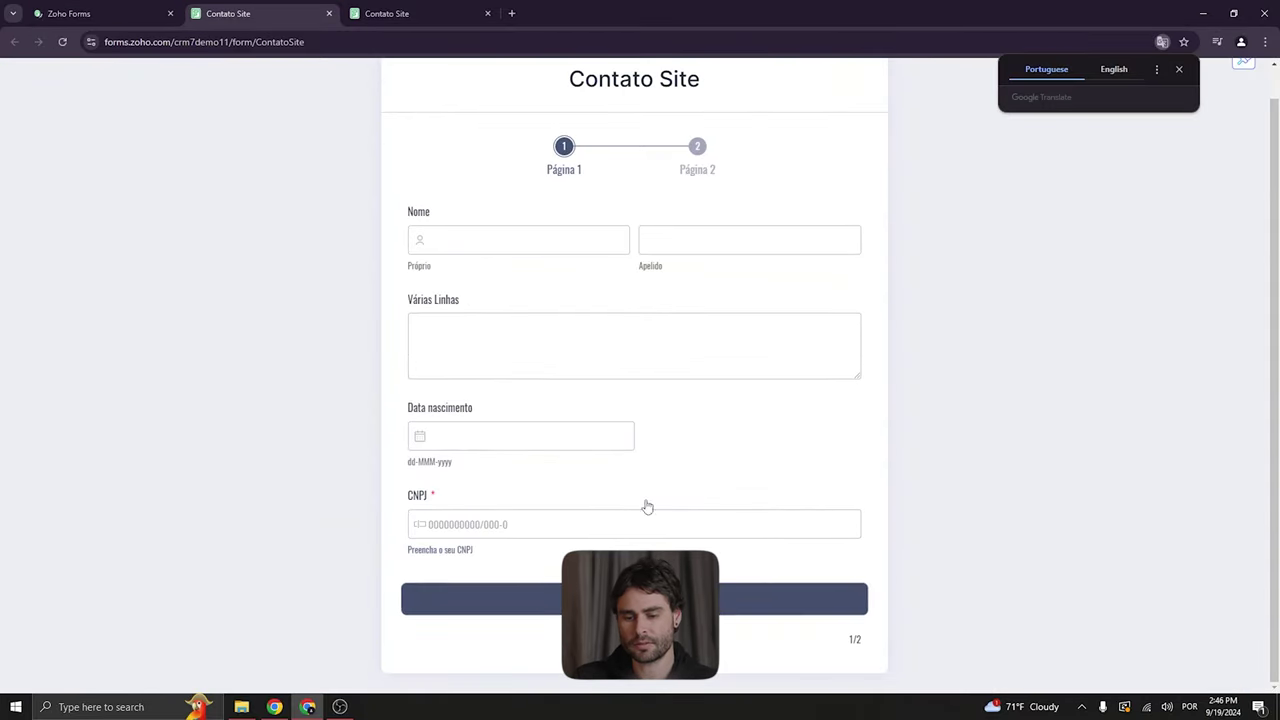
scroll(658, 343, up, 1)
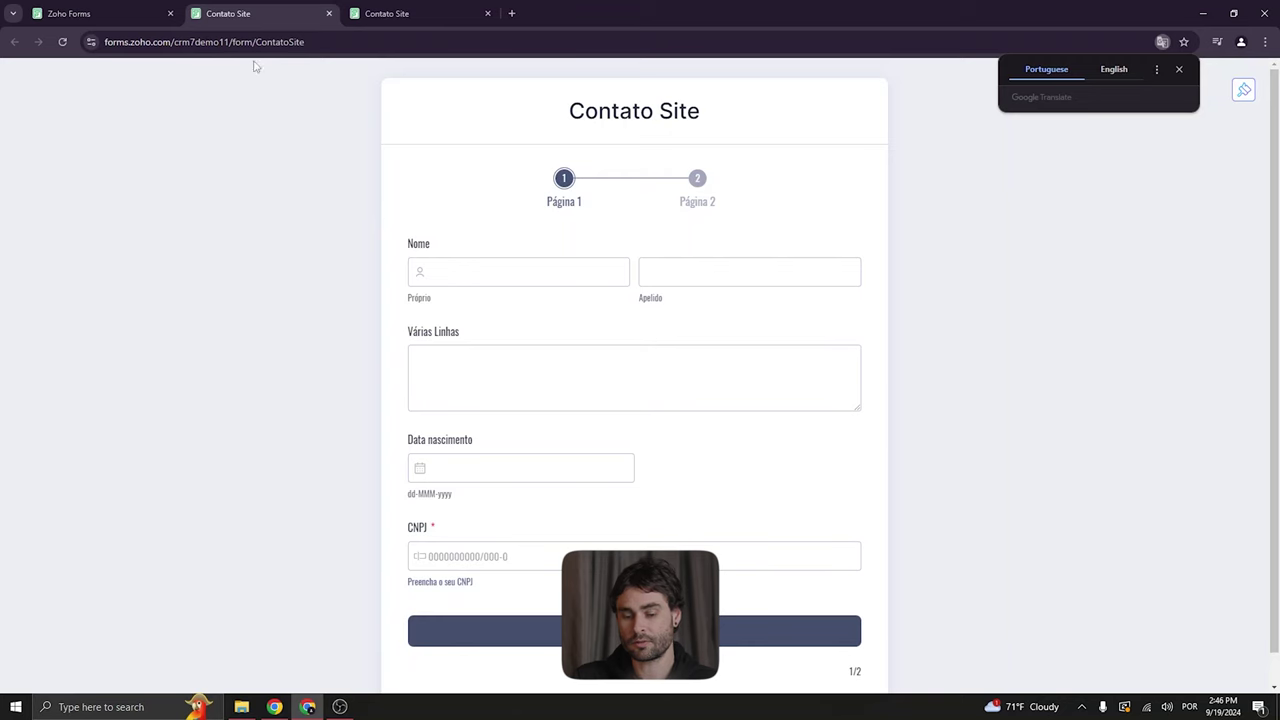
click(112, 7)
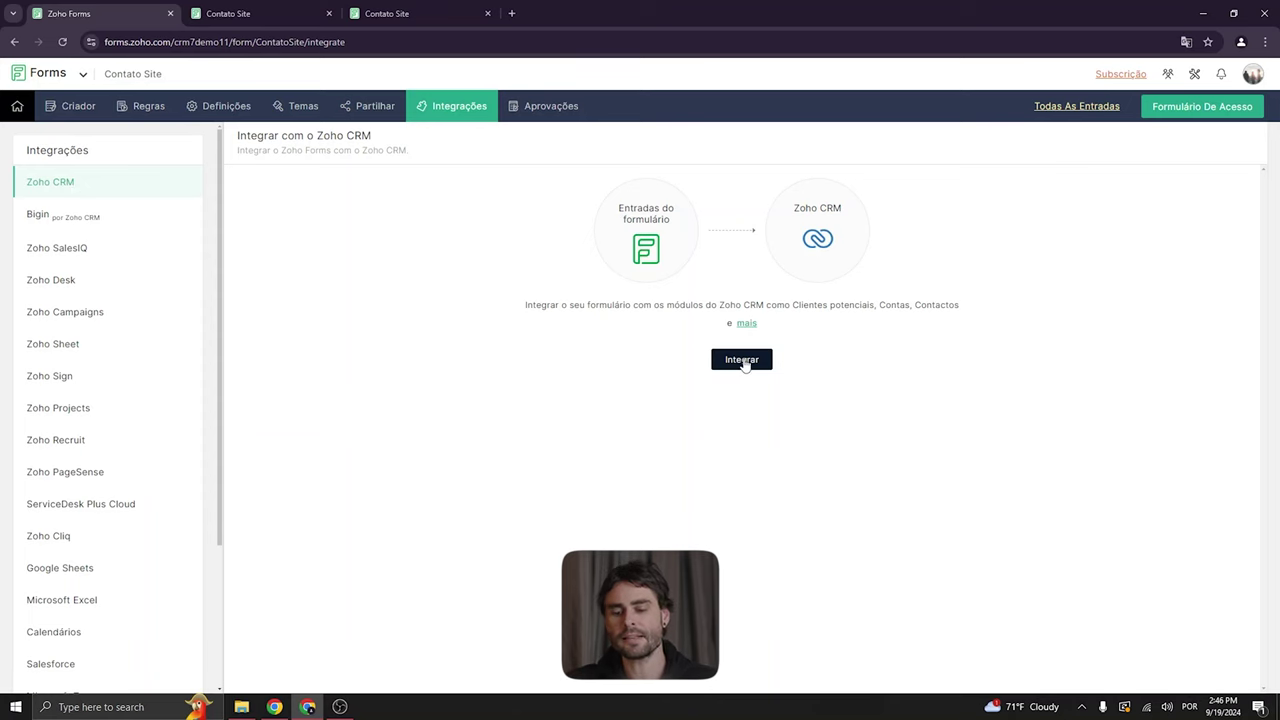
Start the Zoho CRM integration and set the Módulo to Contatos
click(743, 360)
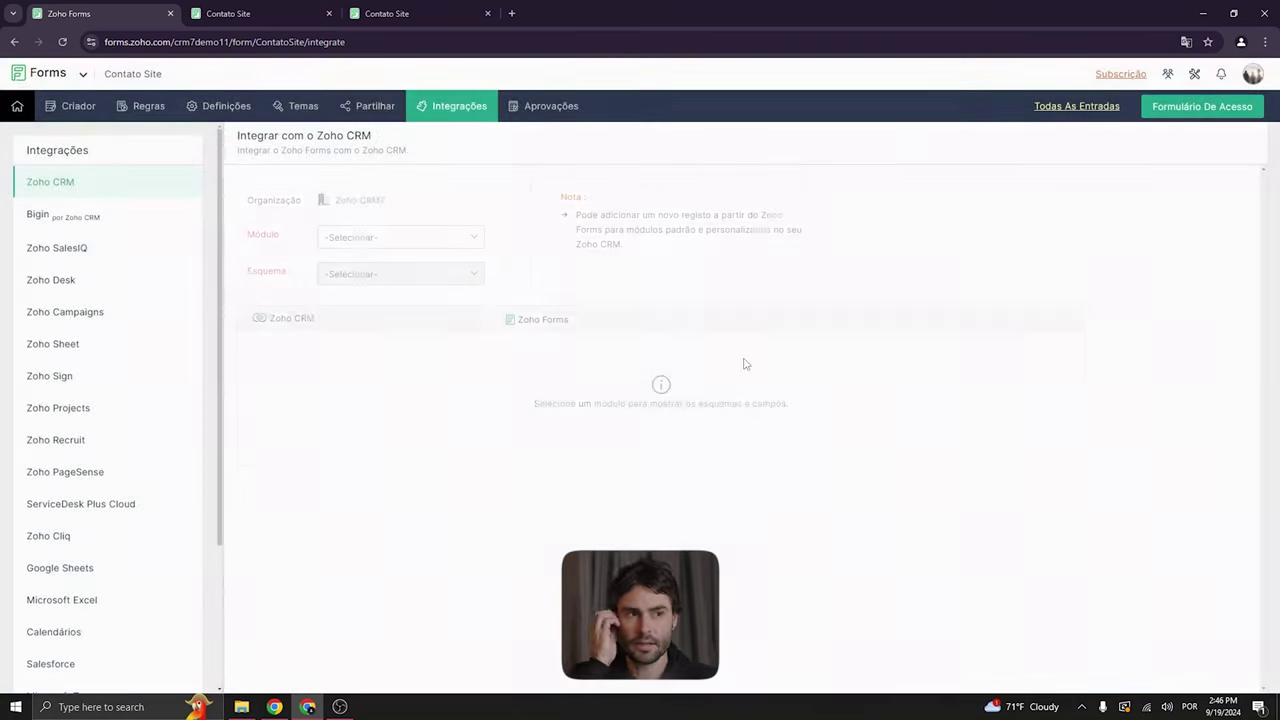
click(437, 240)
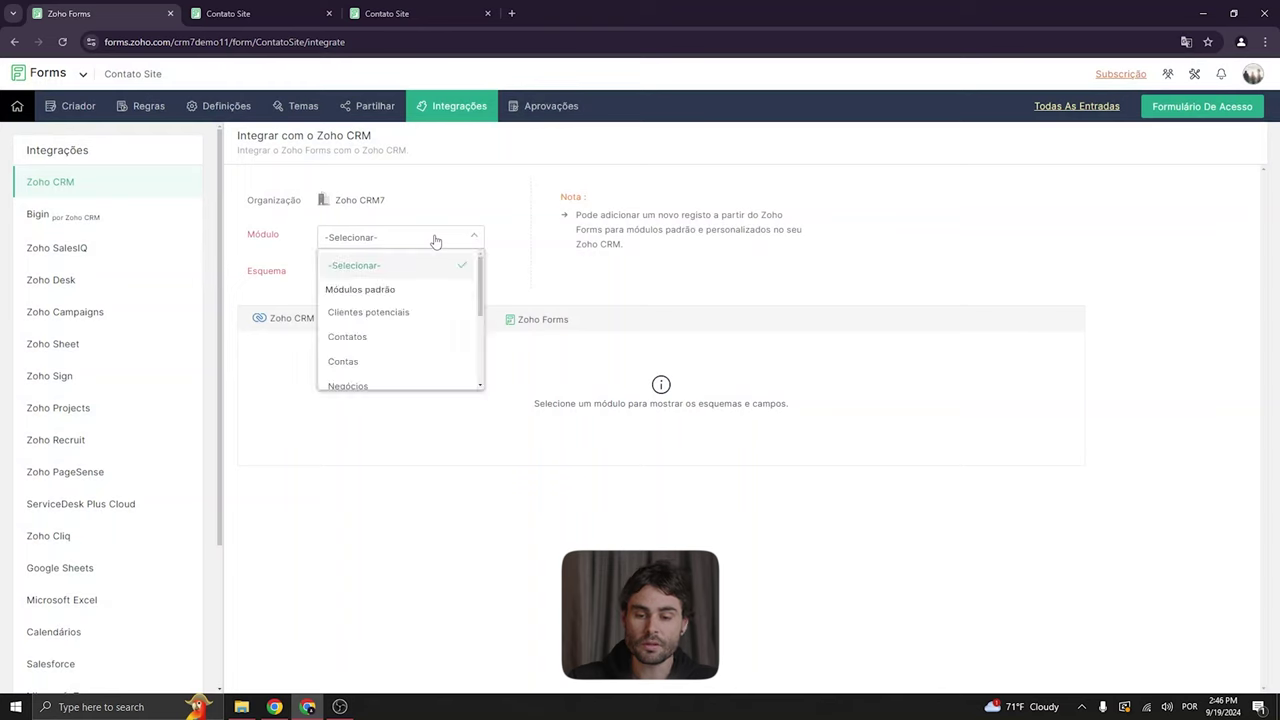
click(424, 338)
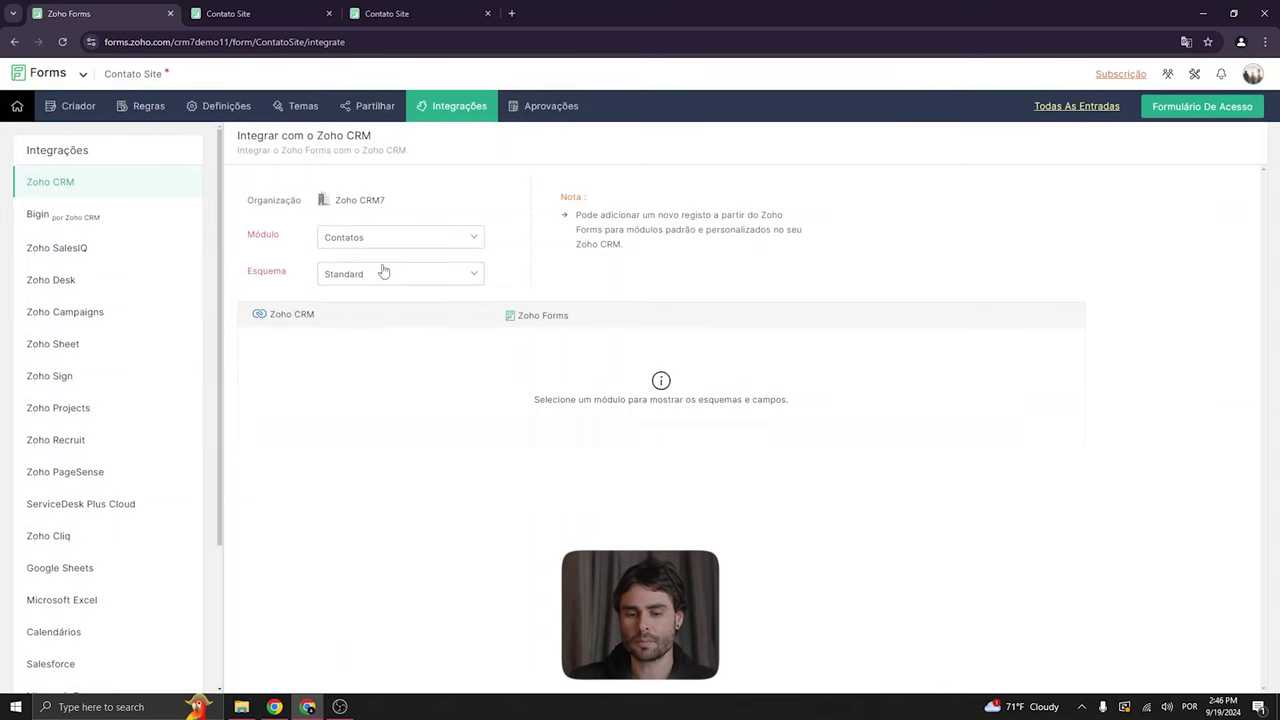
scroll(474, 249, down, 2)
scroll(480, 273, up, 1)
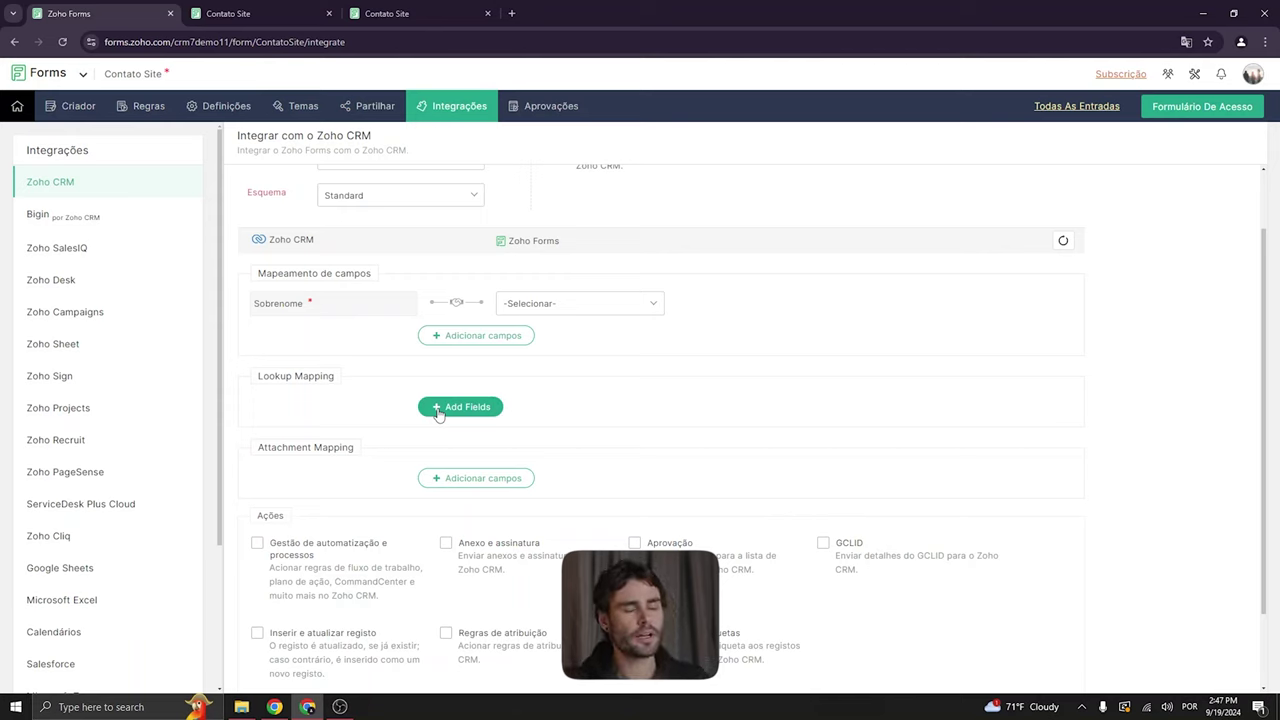
Add a mapping row pairing the CRM E-mail field with the form's Email field
click(501, 343)
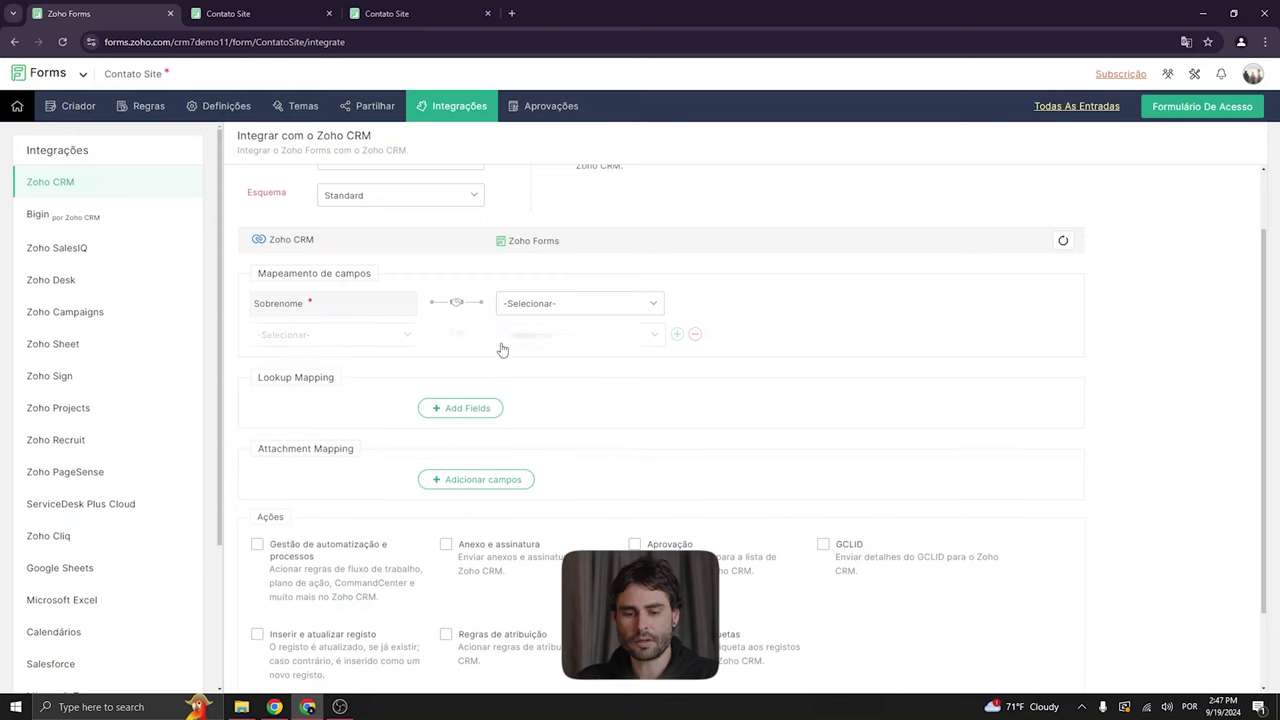
click(349, 338)
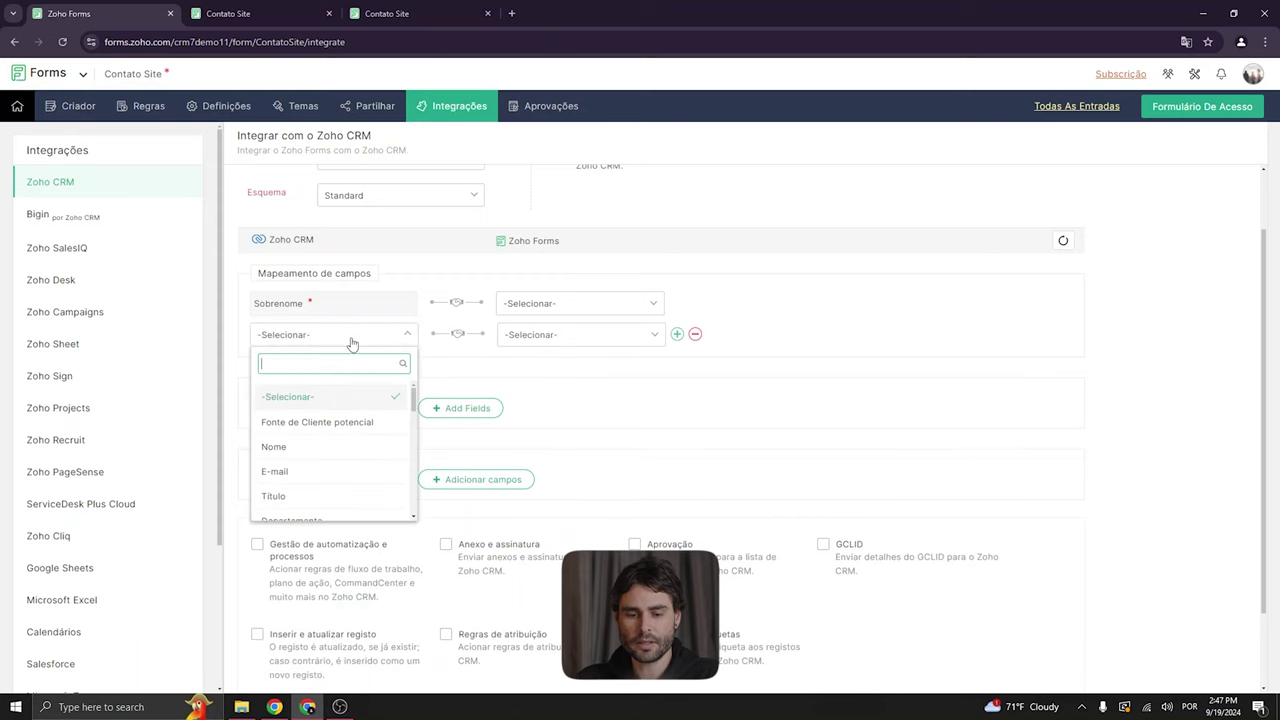
click(343, 471)
click(554, 338)
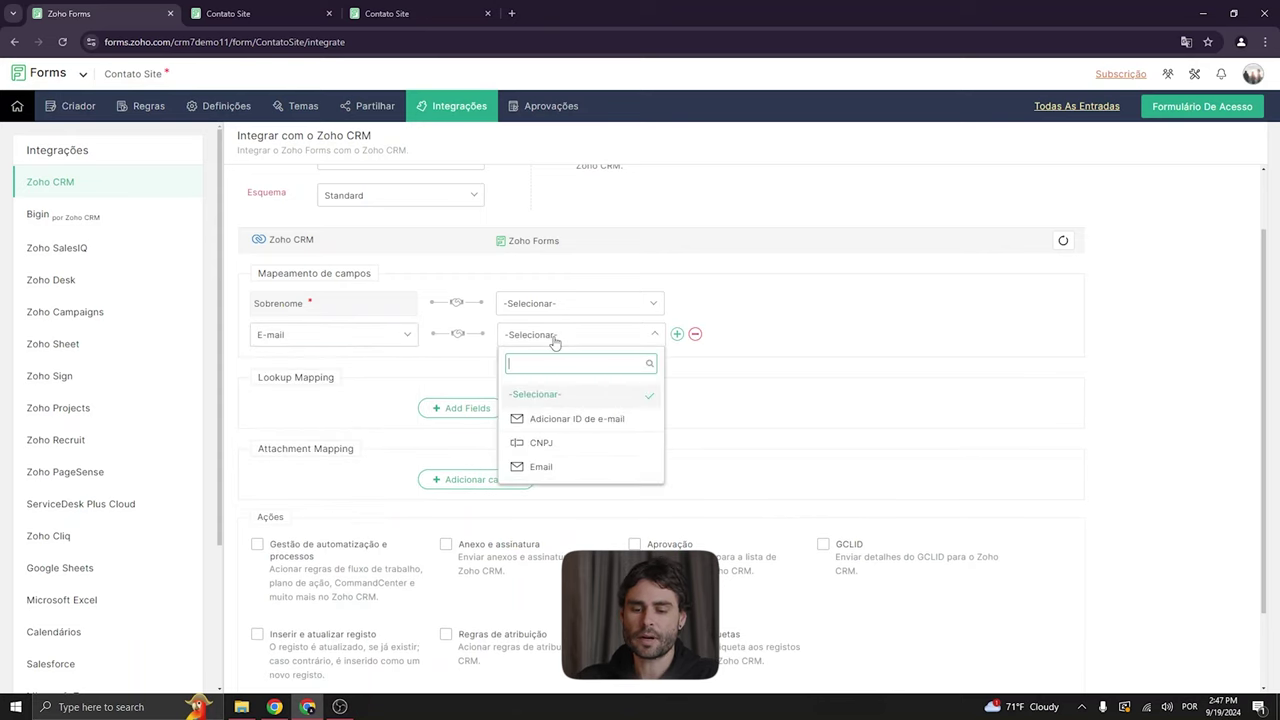
click(586, 470)
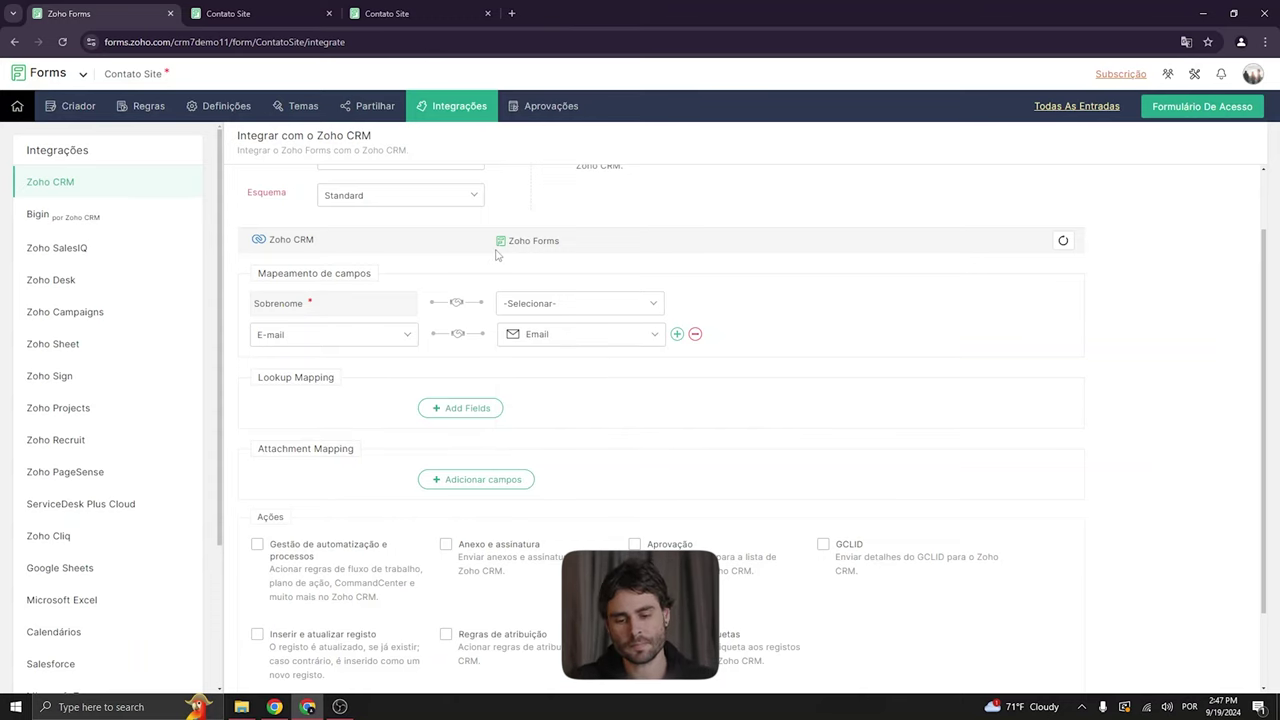
Map Sobrenome to Nome - Apelido, mark it required, and save the integration
scroll(497, 255, down, 1)
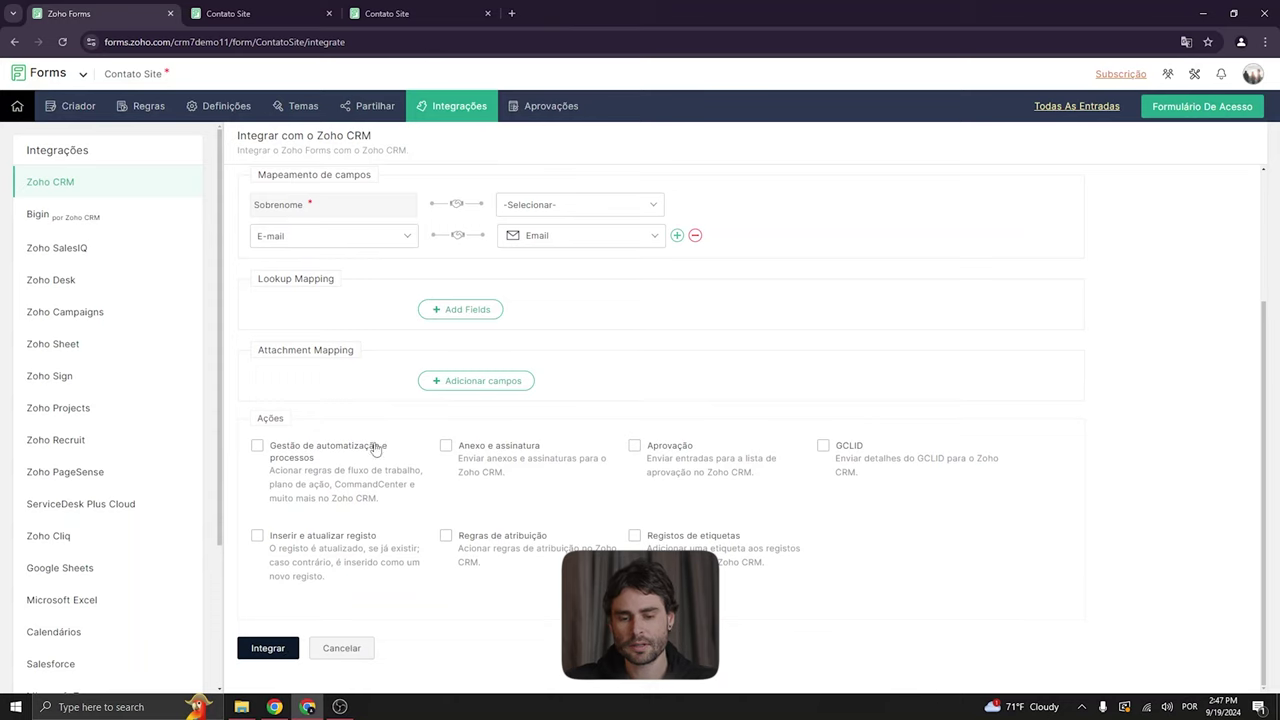
click(268, 648)
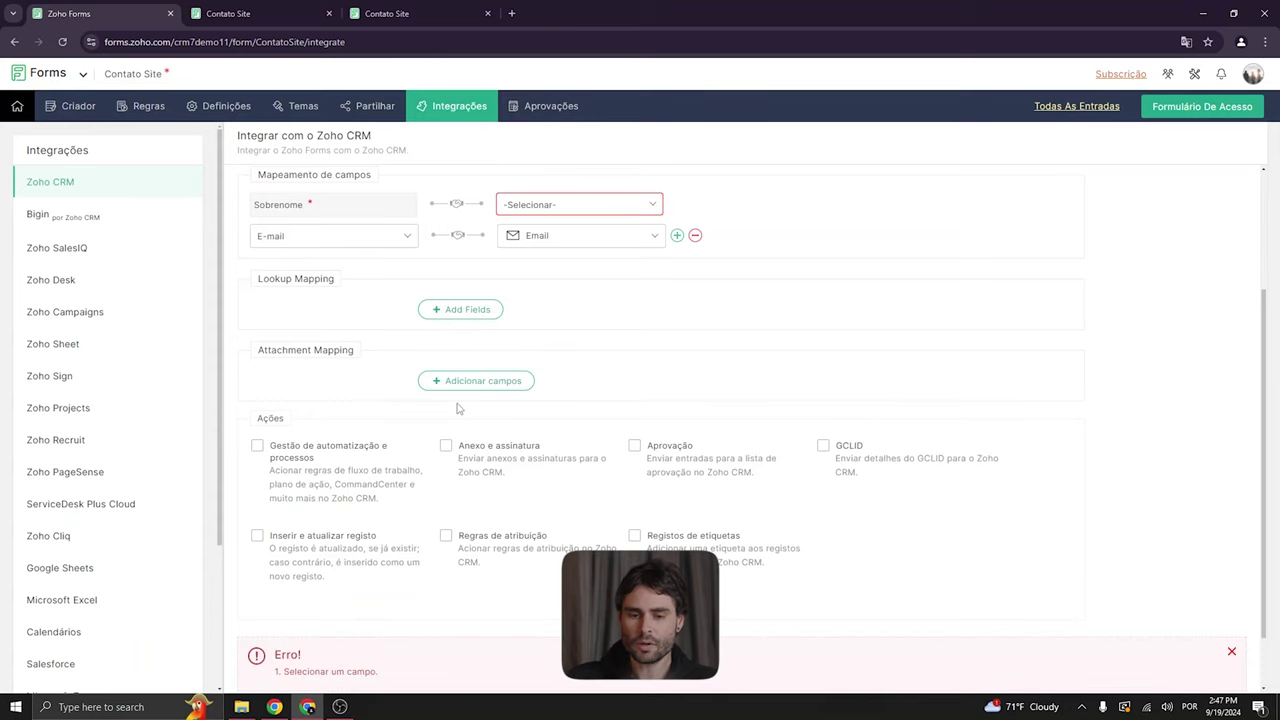
click(594, 205)
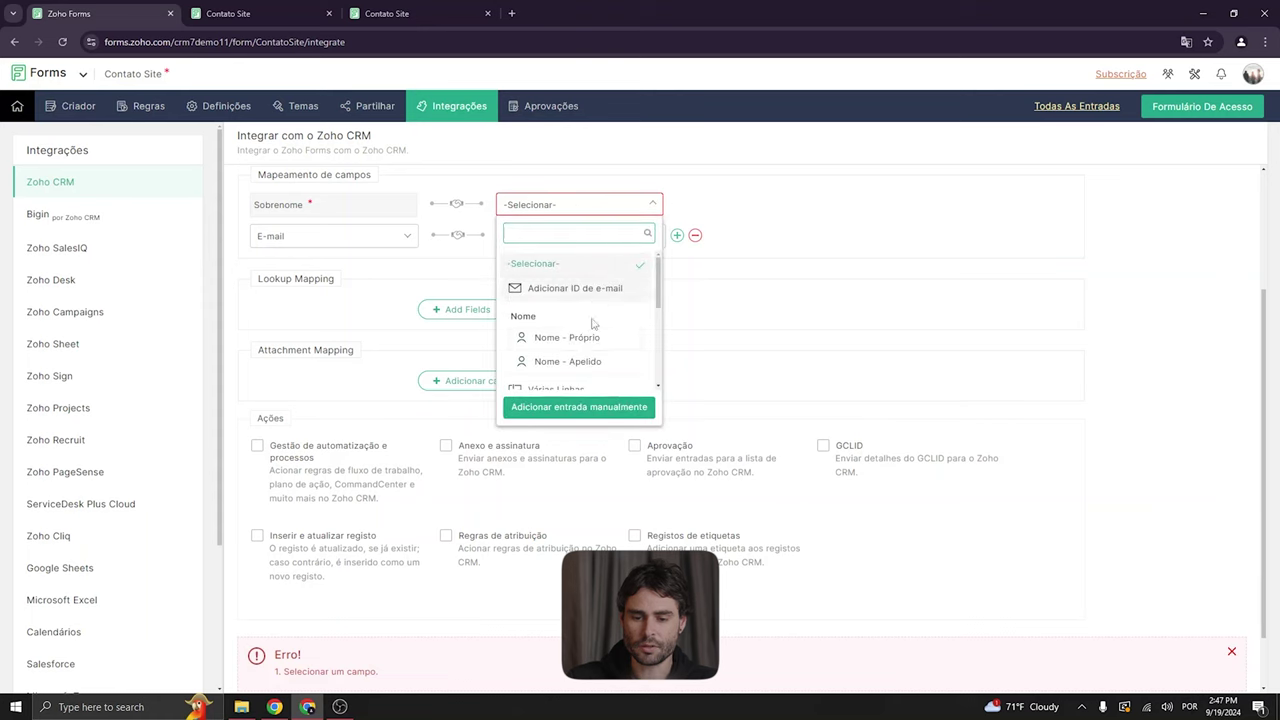
click(592, 363)
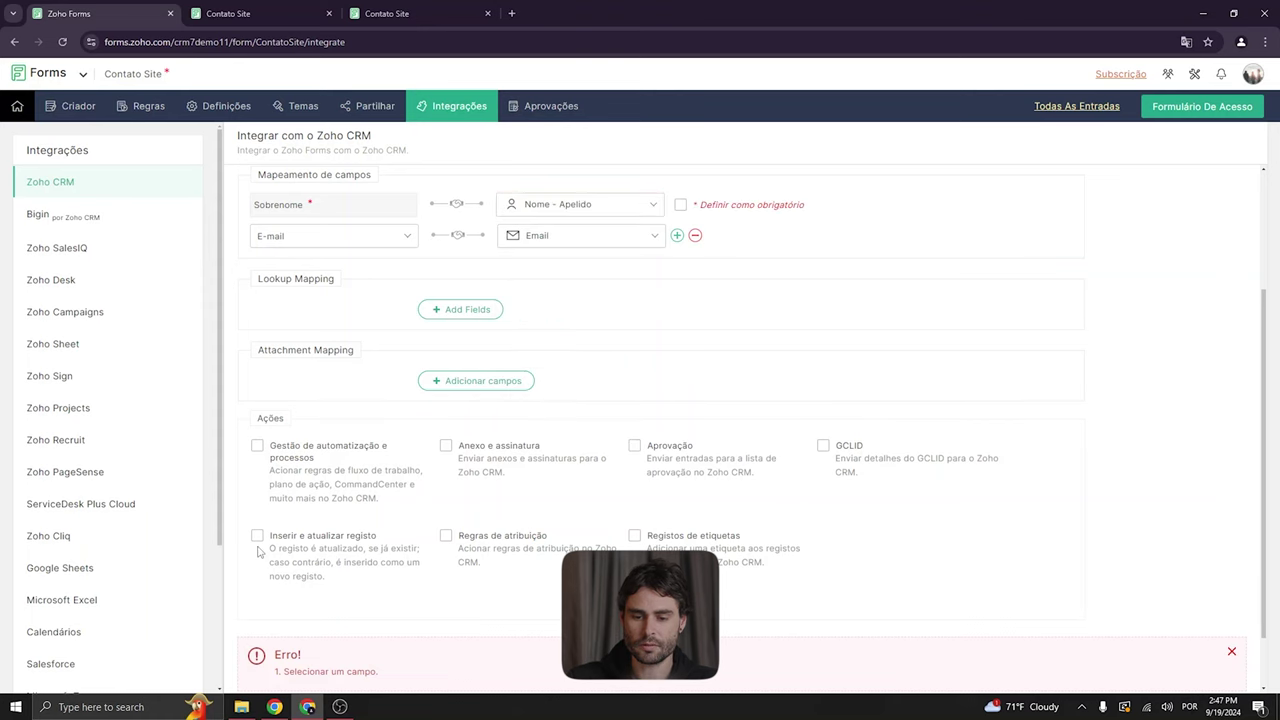
scroll(514, 286, down, 1)
scroll(715, 281, up, 3)
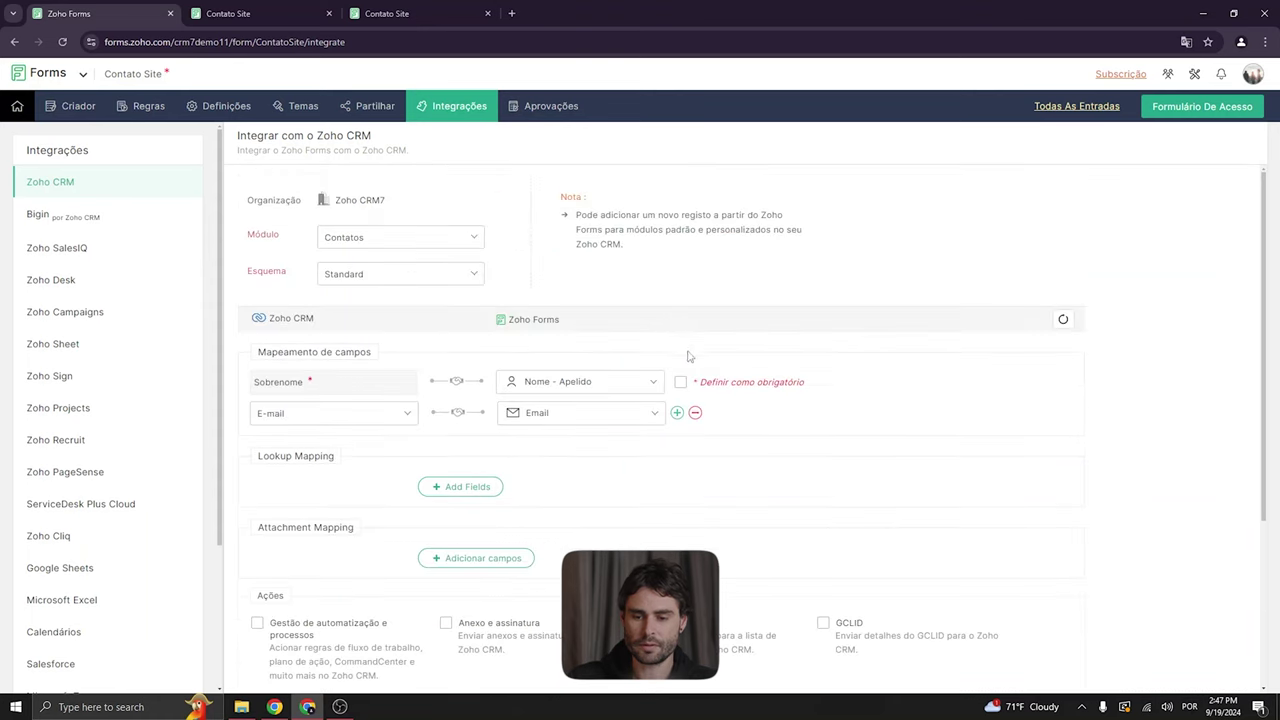
click(681, 382)
scroll(432, 452, down, 3)
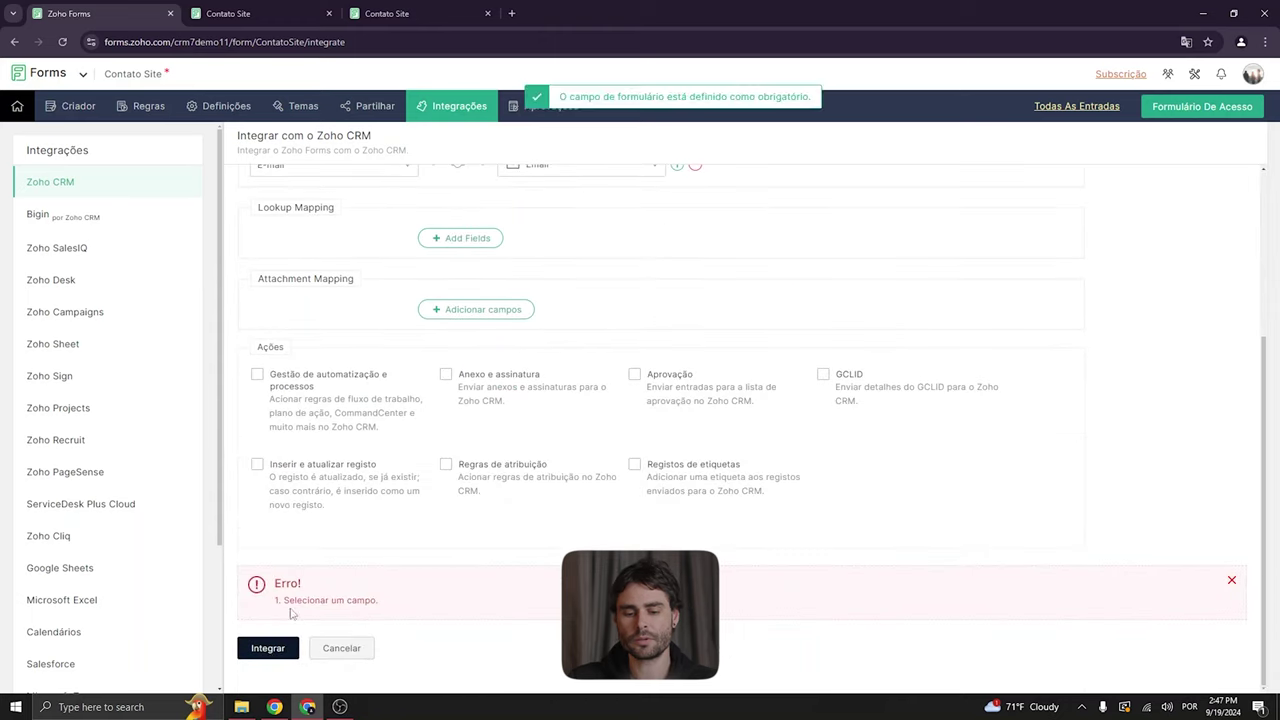
click(267, 650)
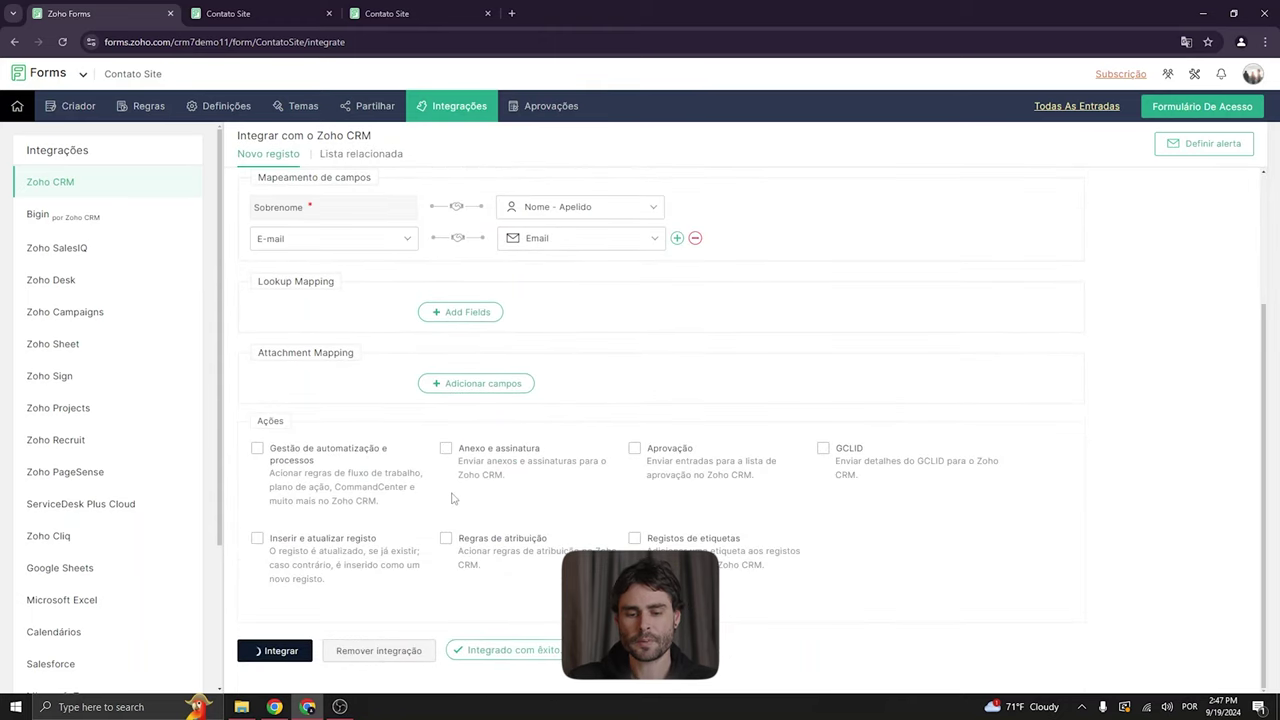
Scroll through the integrations page while the Zoho CRM integration finishes saving
scroll(661, 381, up, 2)
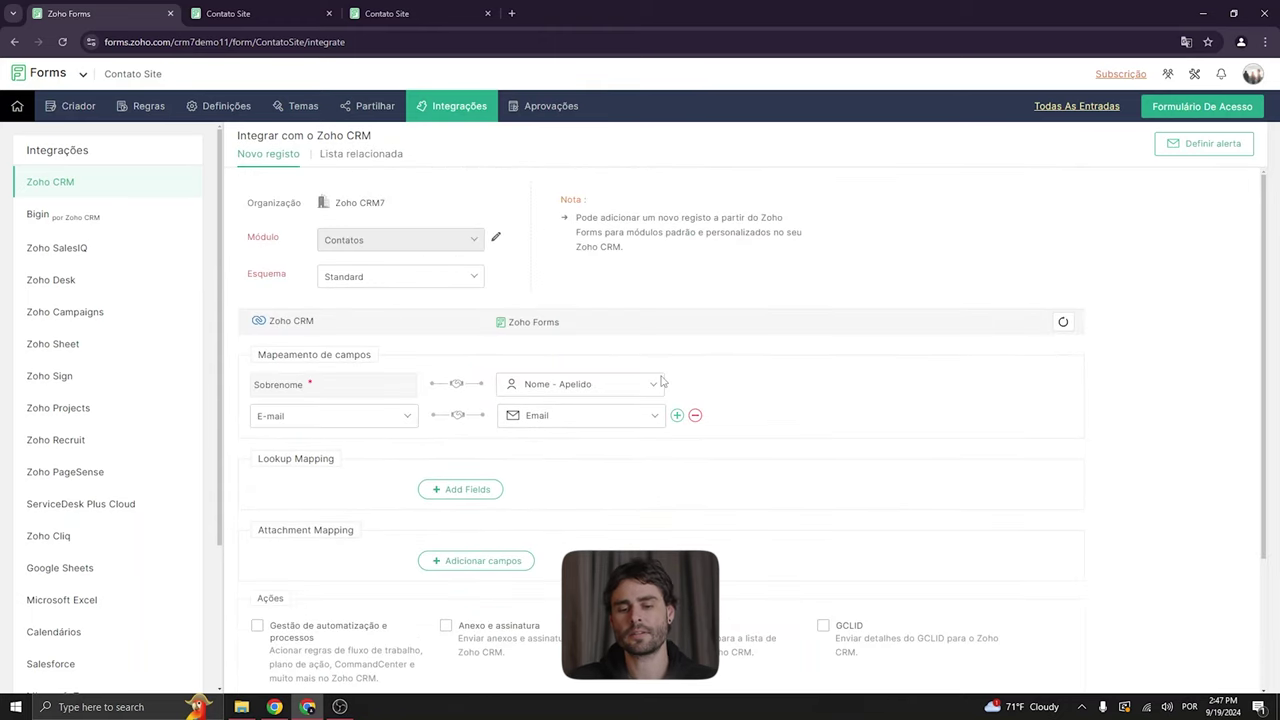
scroll(101, 438, down, 2)
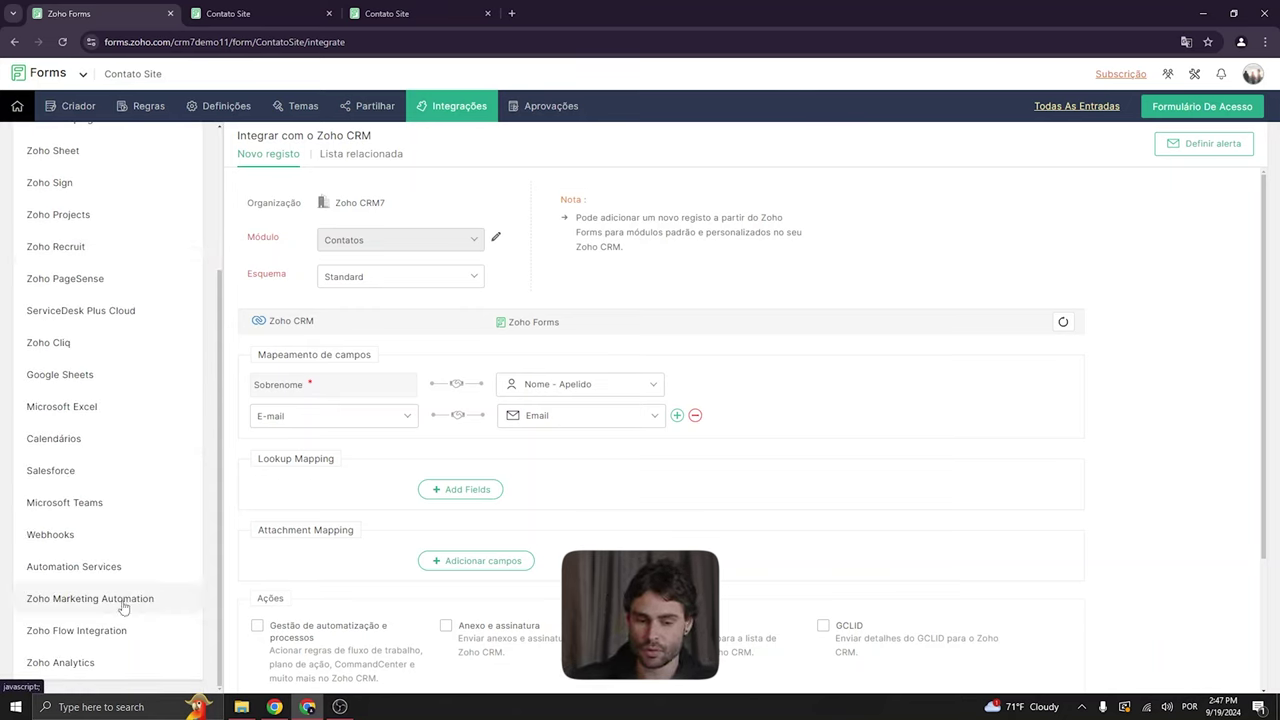
scroll(123, 607, up, 2)
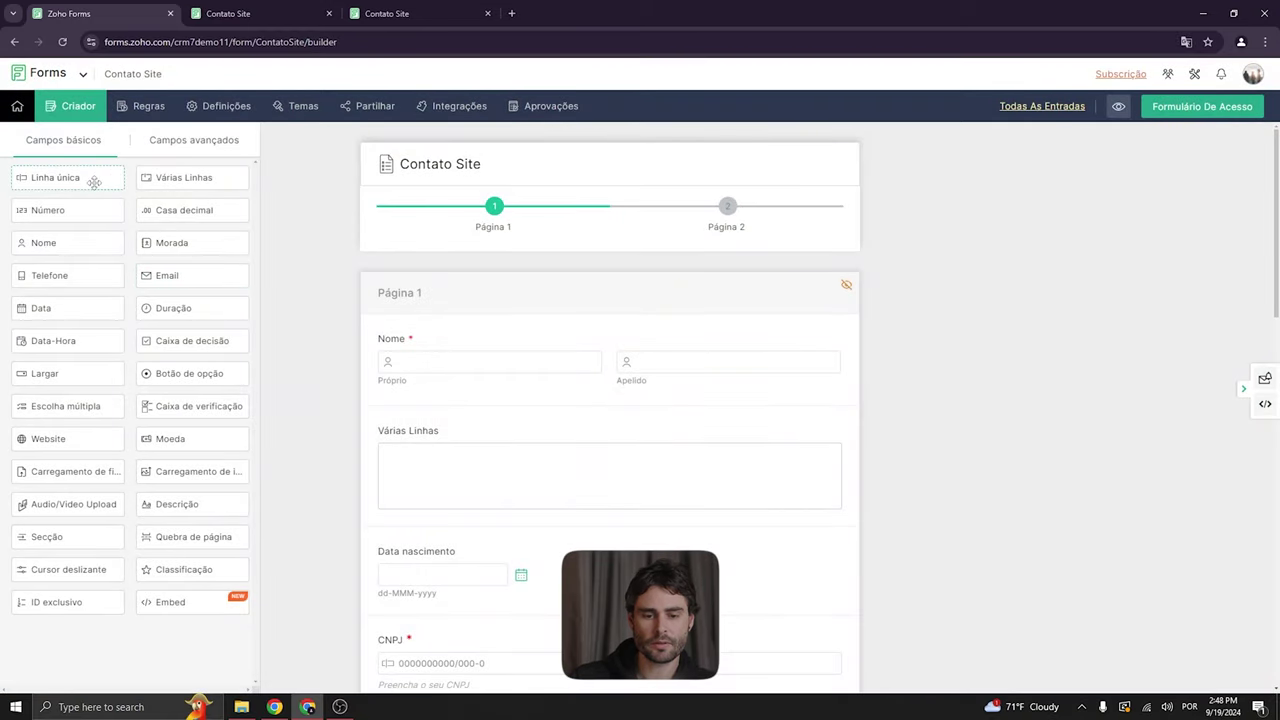
Add a Linha única field labelled 'Fonte de Contato' with initial value Website atop Página 1
drag(94, 182, 449, 343)
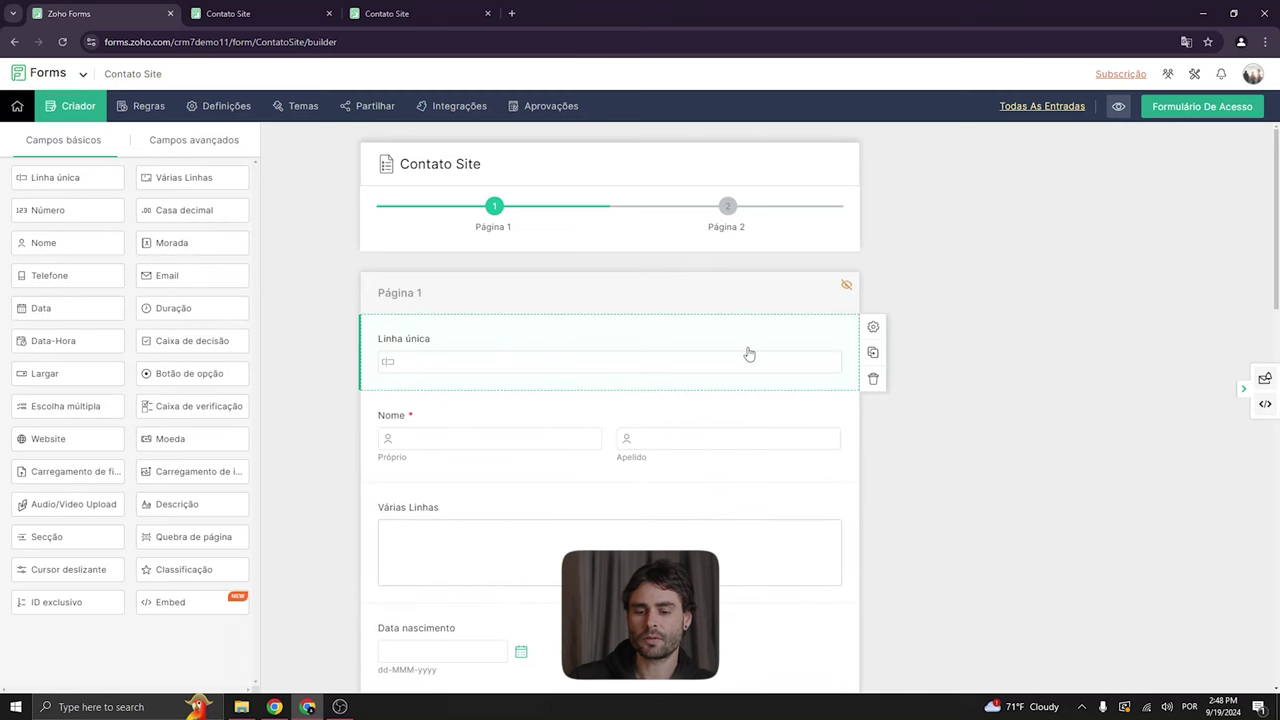
click(748, 351)
text(Fonte de Contato)
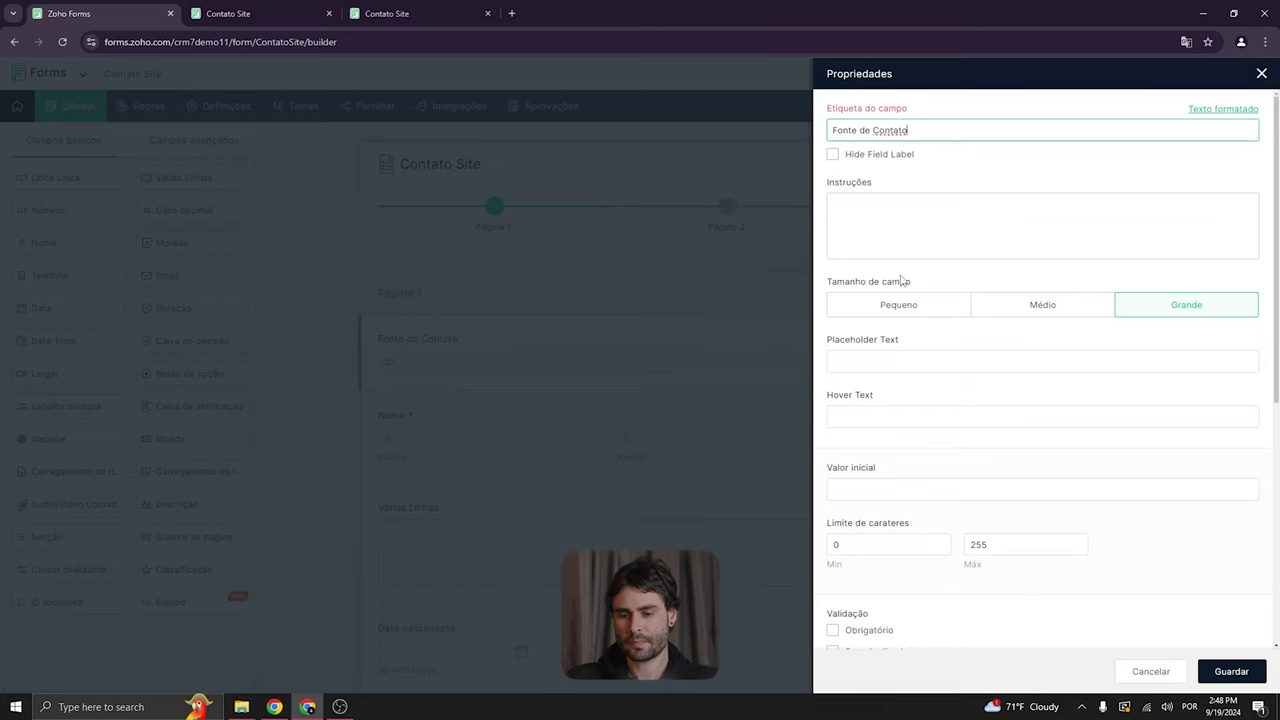
scroll(901, 281, down, 3)
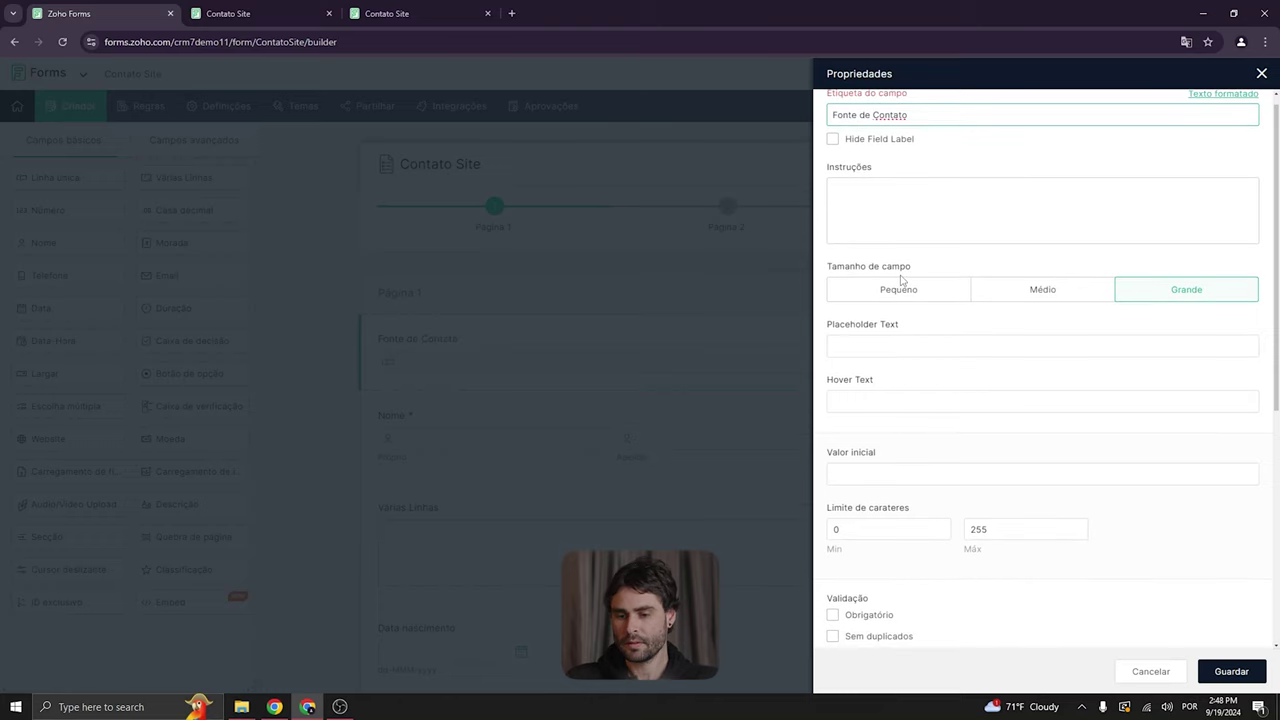
scroll(901, 281, down, 2)
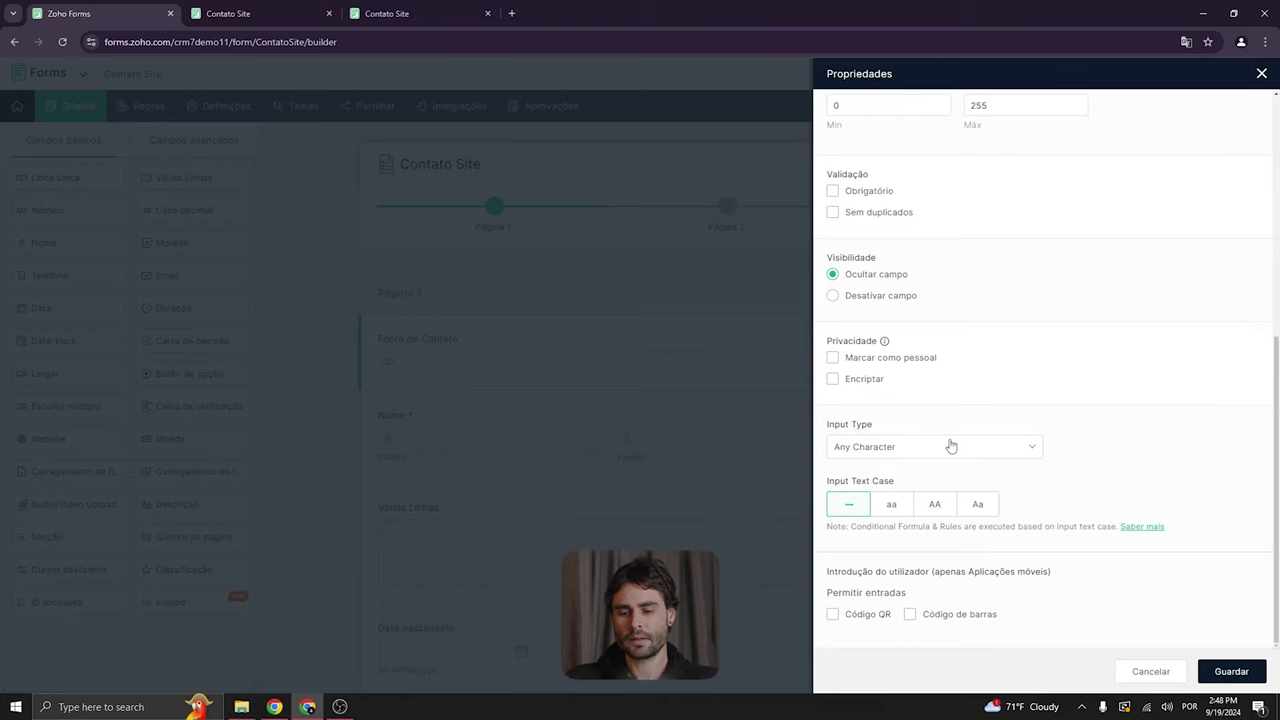
scroll(951, 444, up, 2)
scroll(951, 444, up, 1)
click(901, 339)
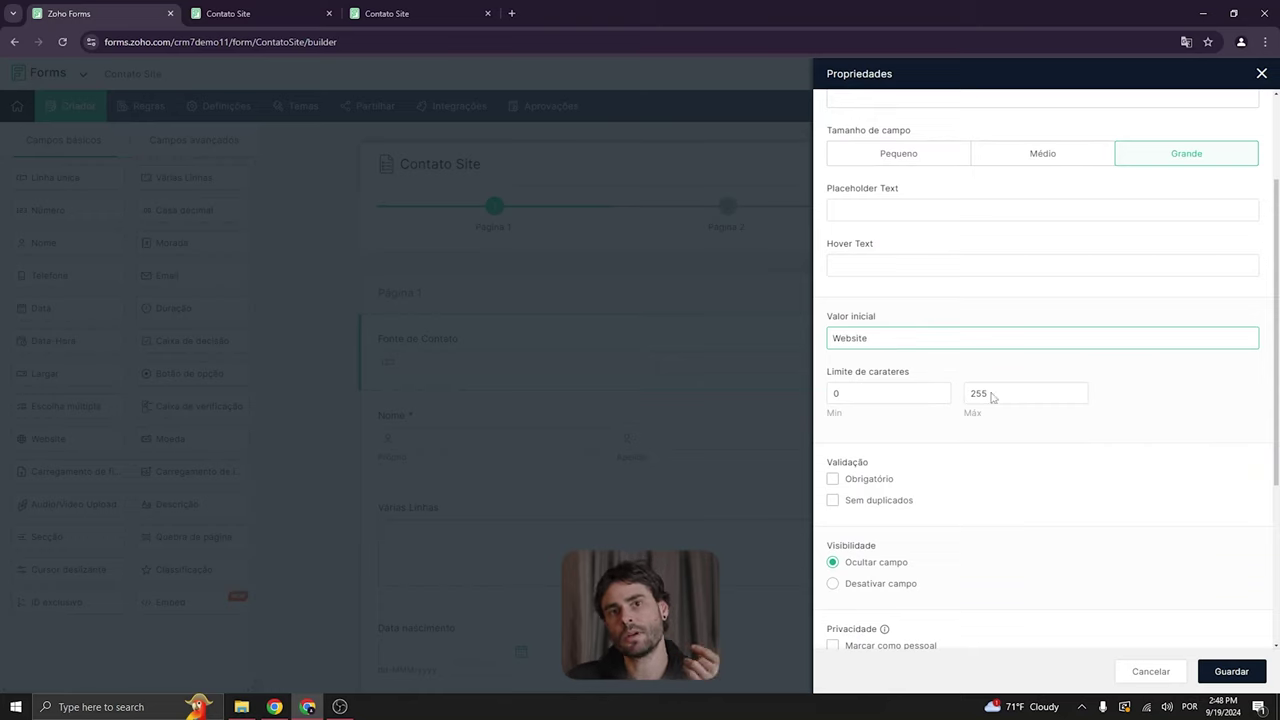
scroll(1018, 437, down, 3)
click(1232, 671)
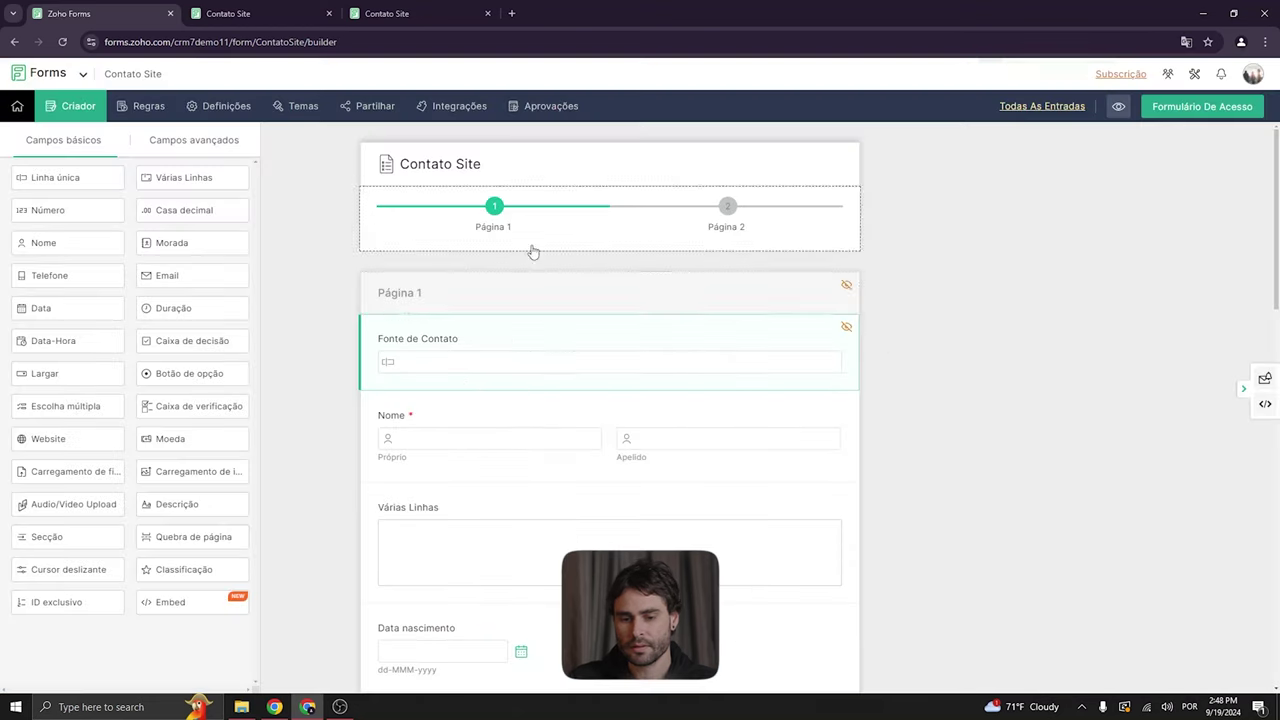
Check the published Contato Site form, then return and reopen its Zoho CRM integration page
click(385, 9)
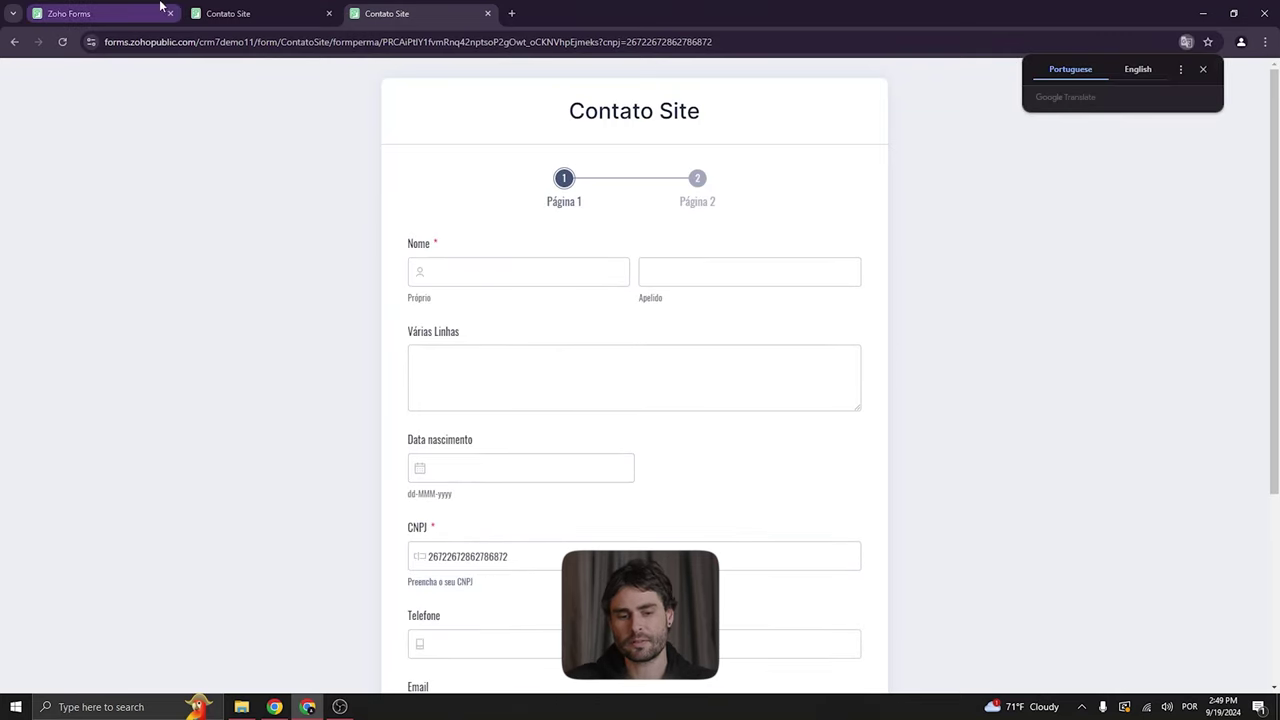
click(160, 6)
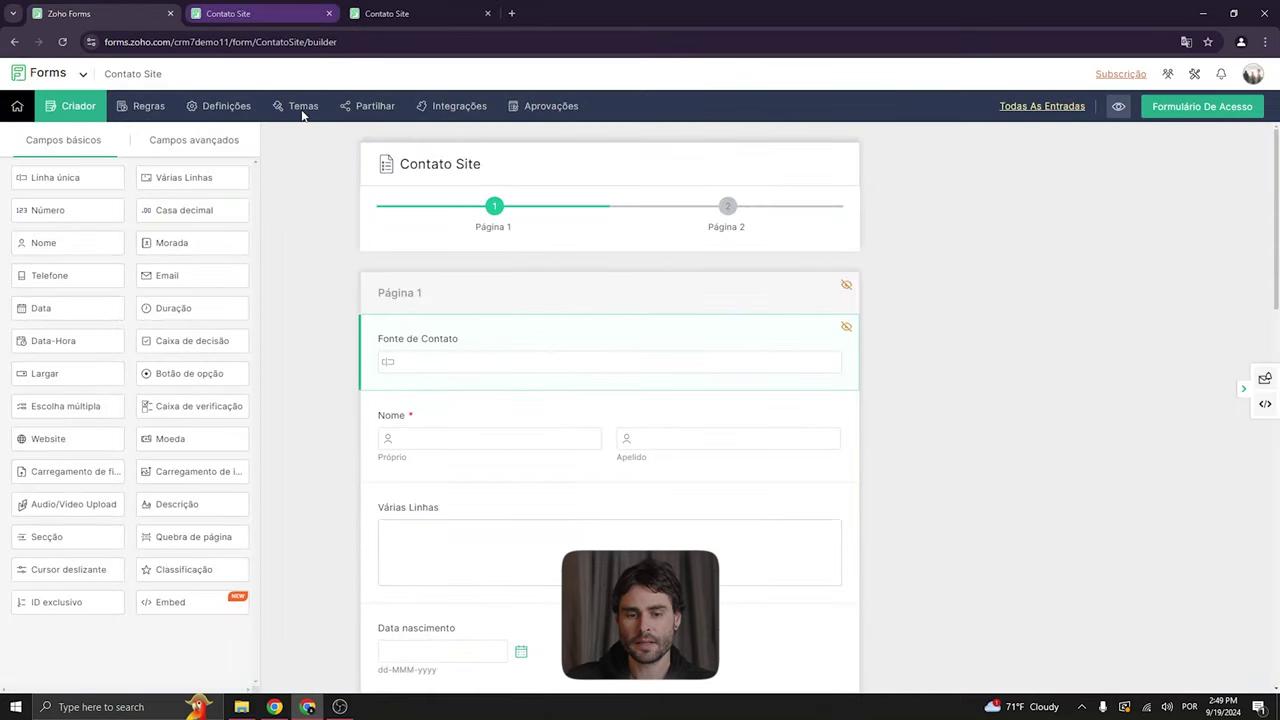
click(458, 108)
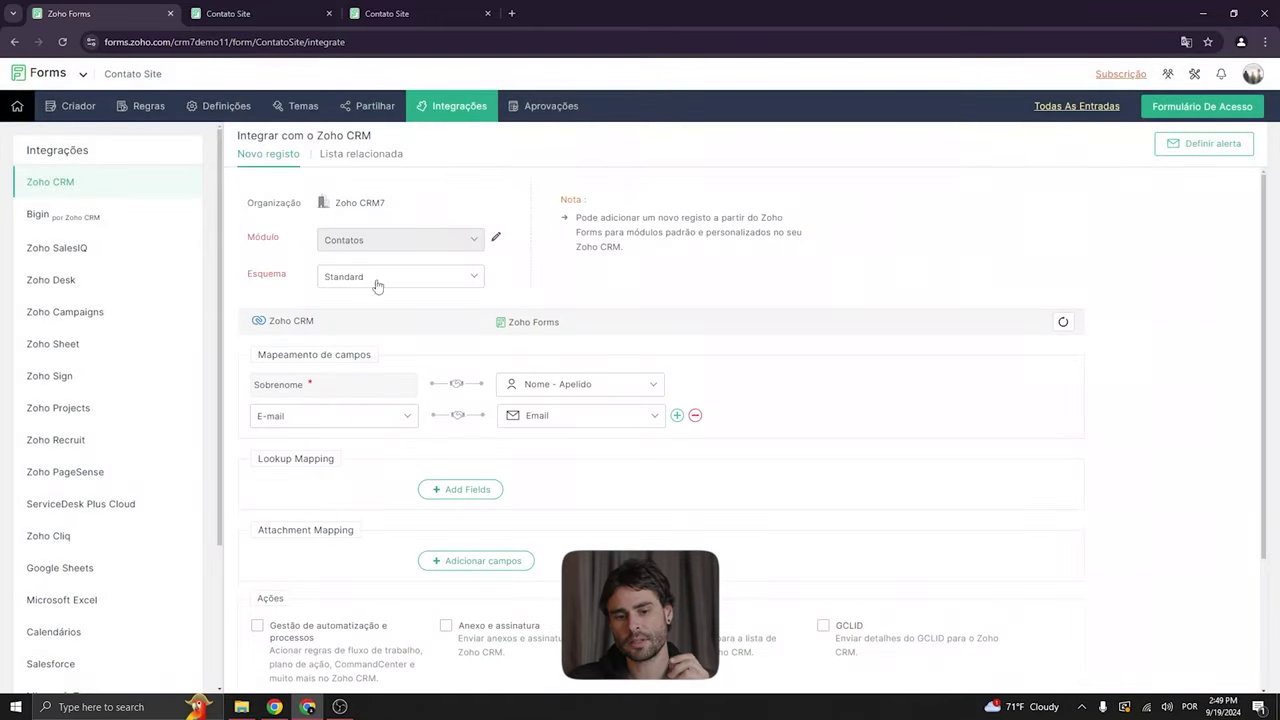
Add a Contatos mapping from Fonte de Cliente potencial to Fonte de Contato and save the integration
click(676, 412)
click(340, 451)
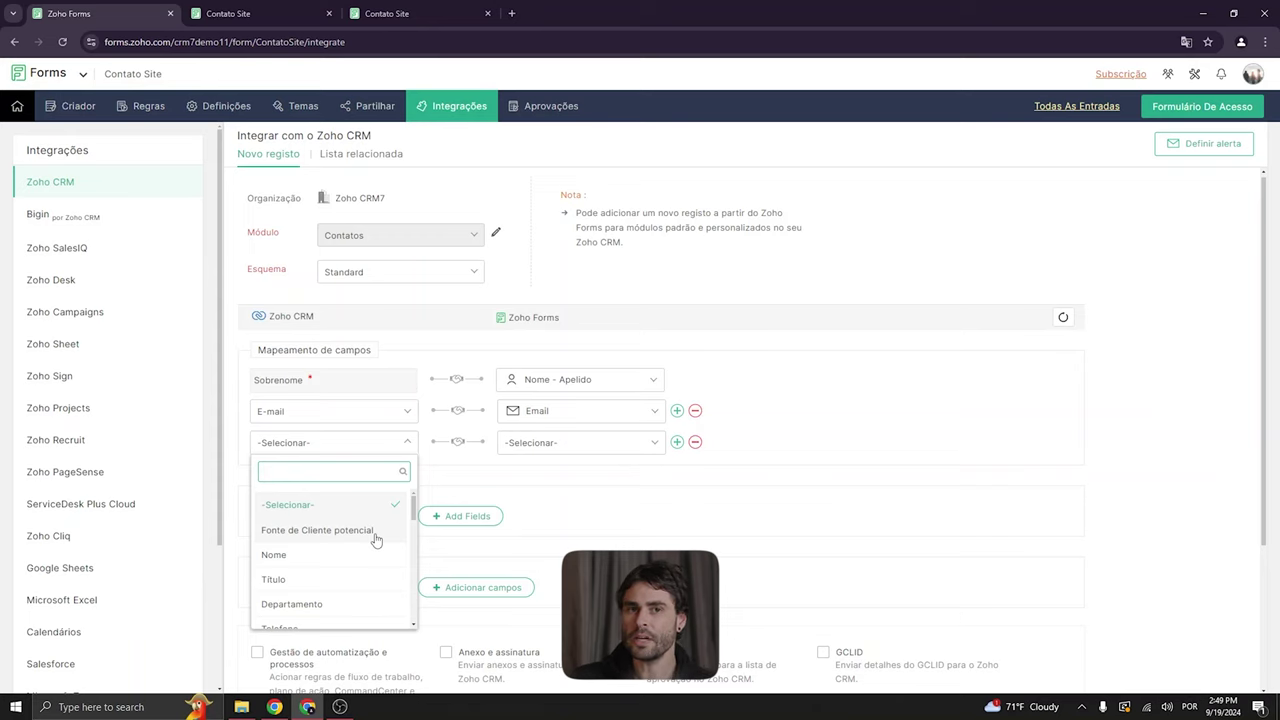
click(375, 540)
click(626, 447)
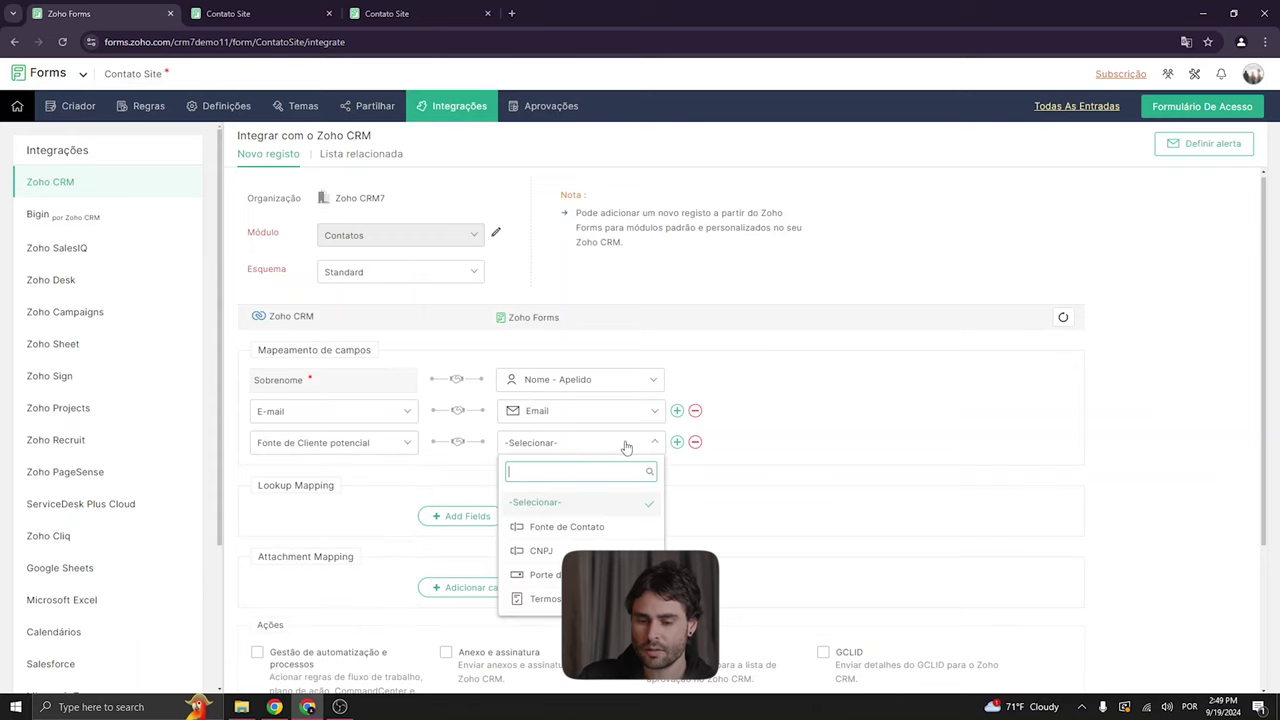
click(617, 527)
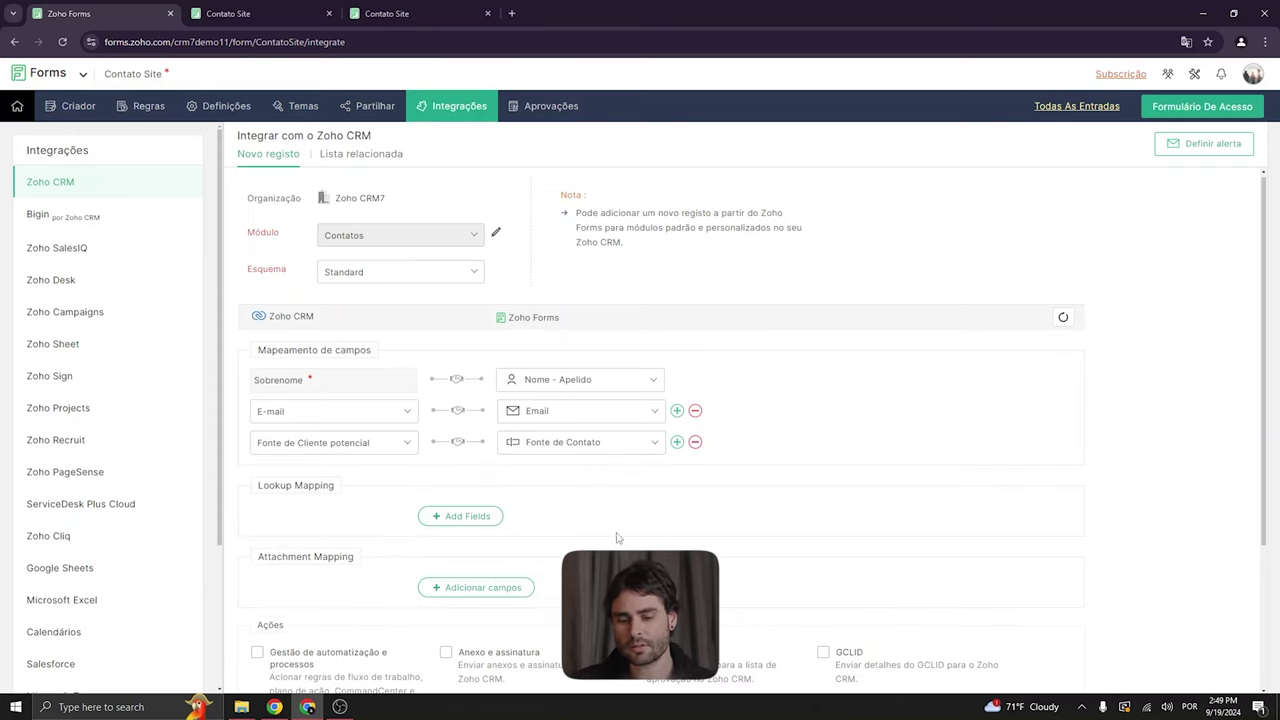
scroll(617, 538, down, 1)
scroll(555, 491, down, 1)
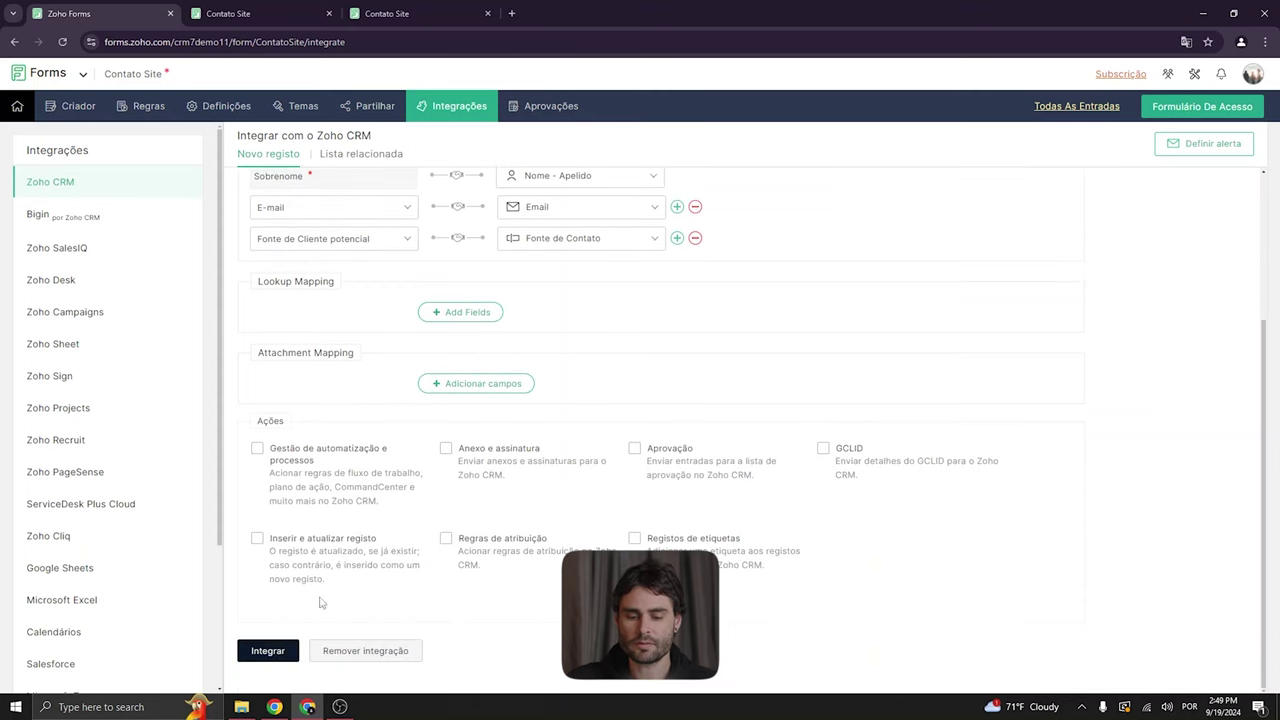
click(281, 653)
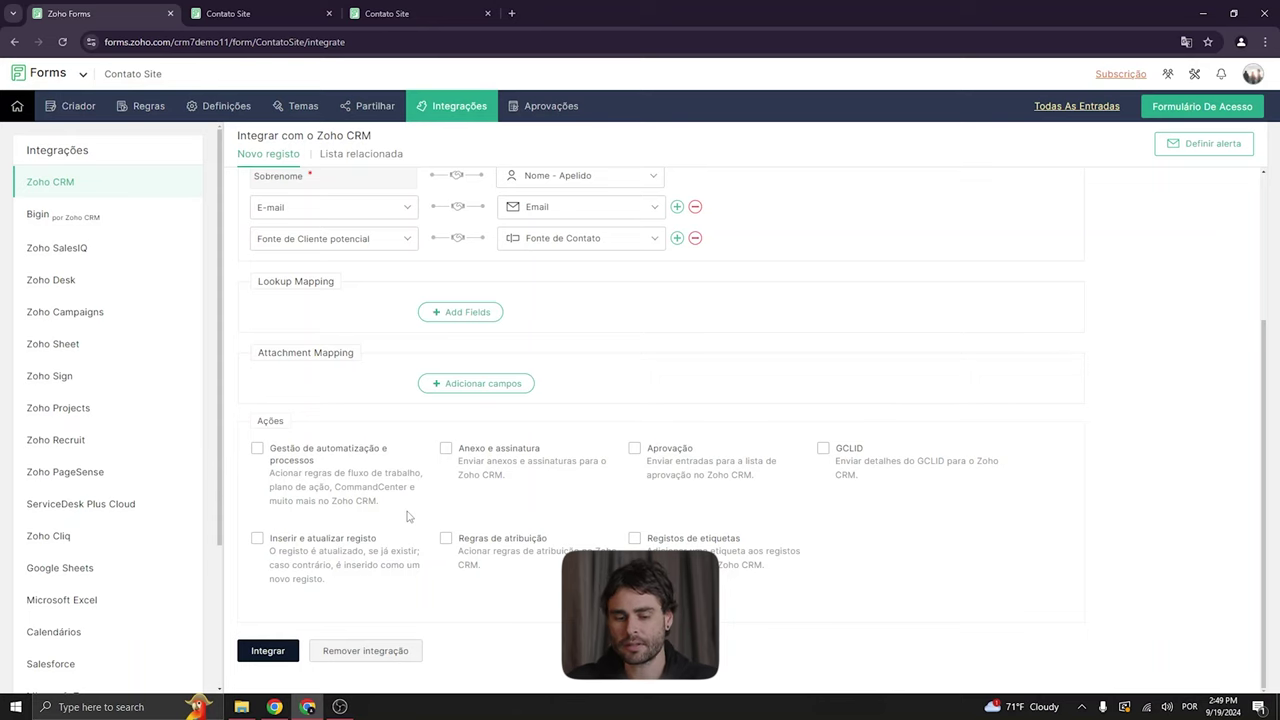
scroll(575, 417, up, 3)
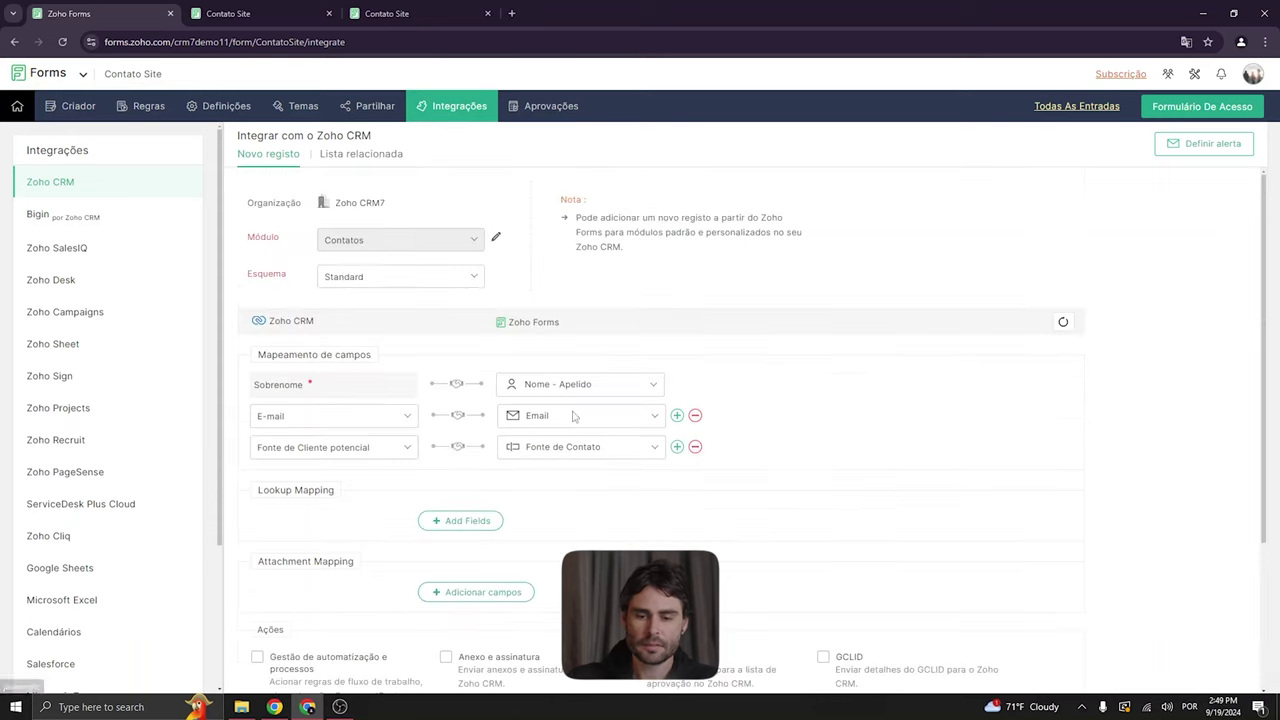
click(551, 105)
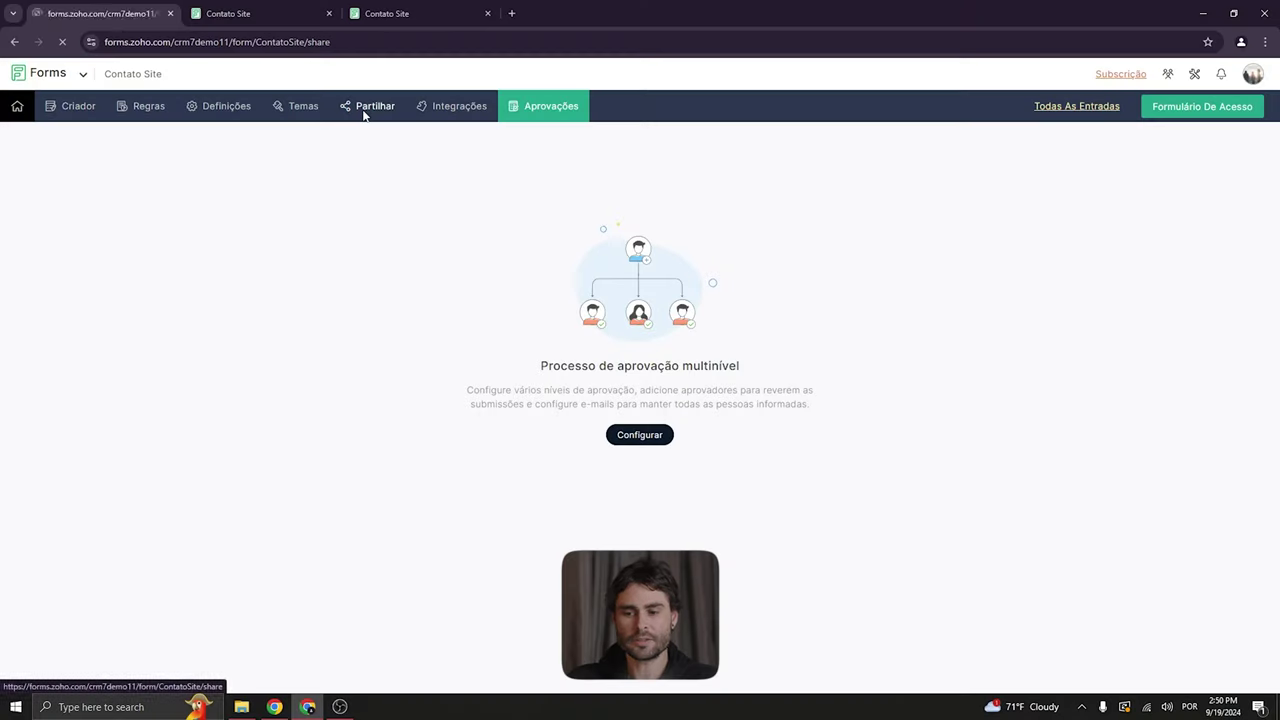
Copy the Contato Site form's permanent and short public links from its sharing options
click(364, 112)
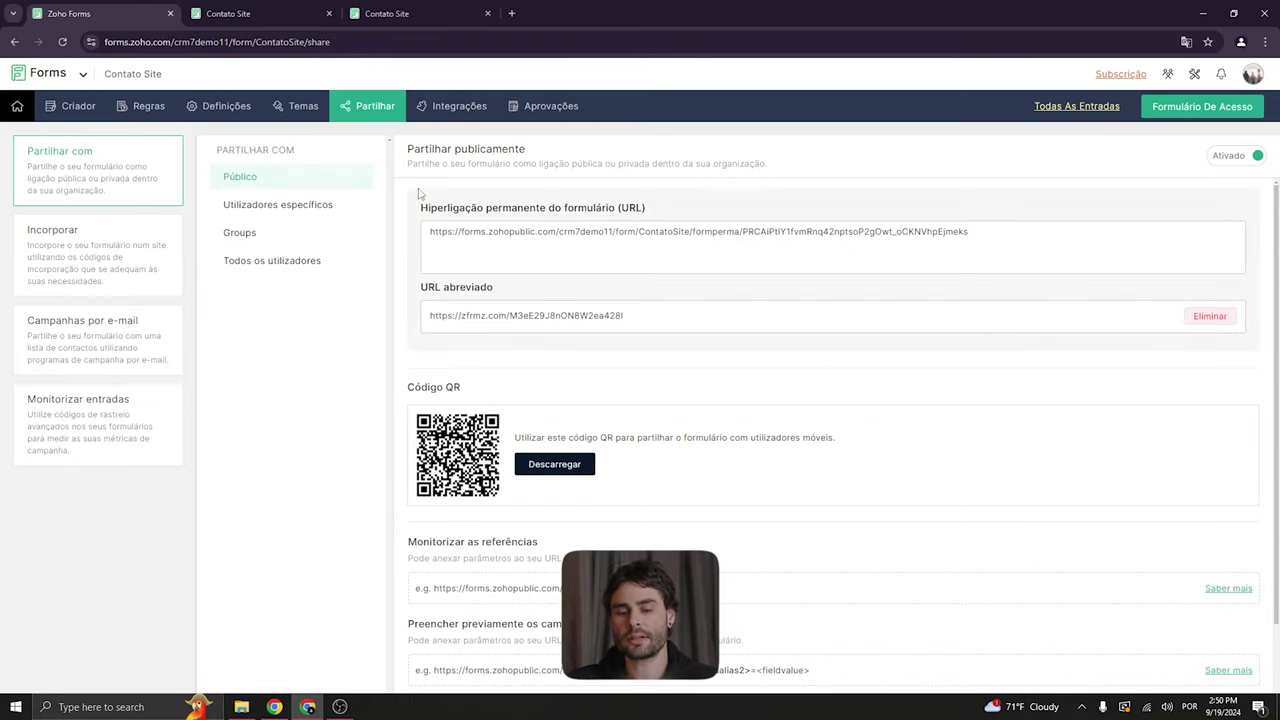
click(591, 262)
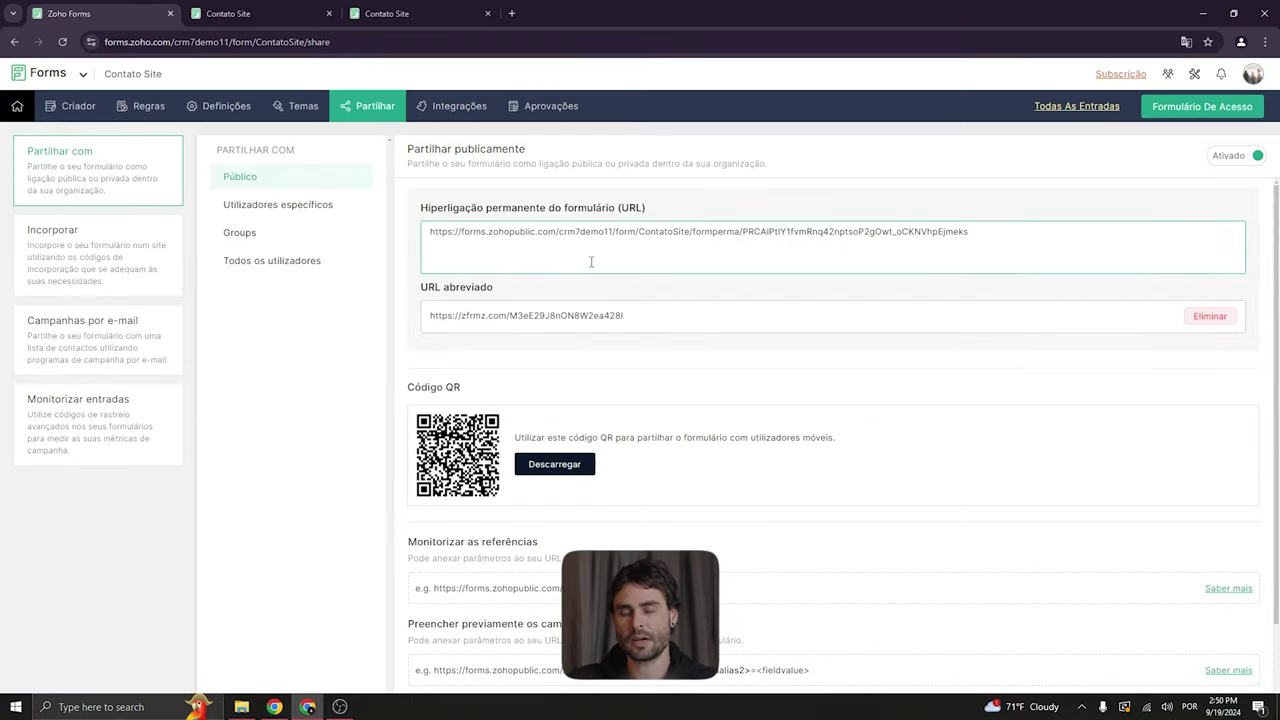
click(591, 262)
click(591, 315)
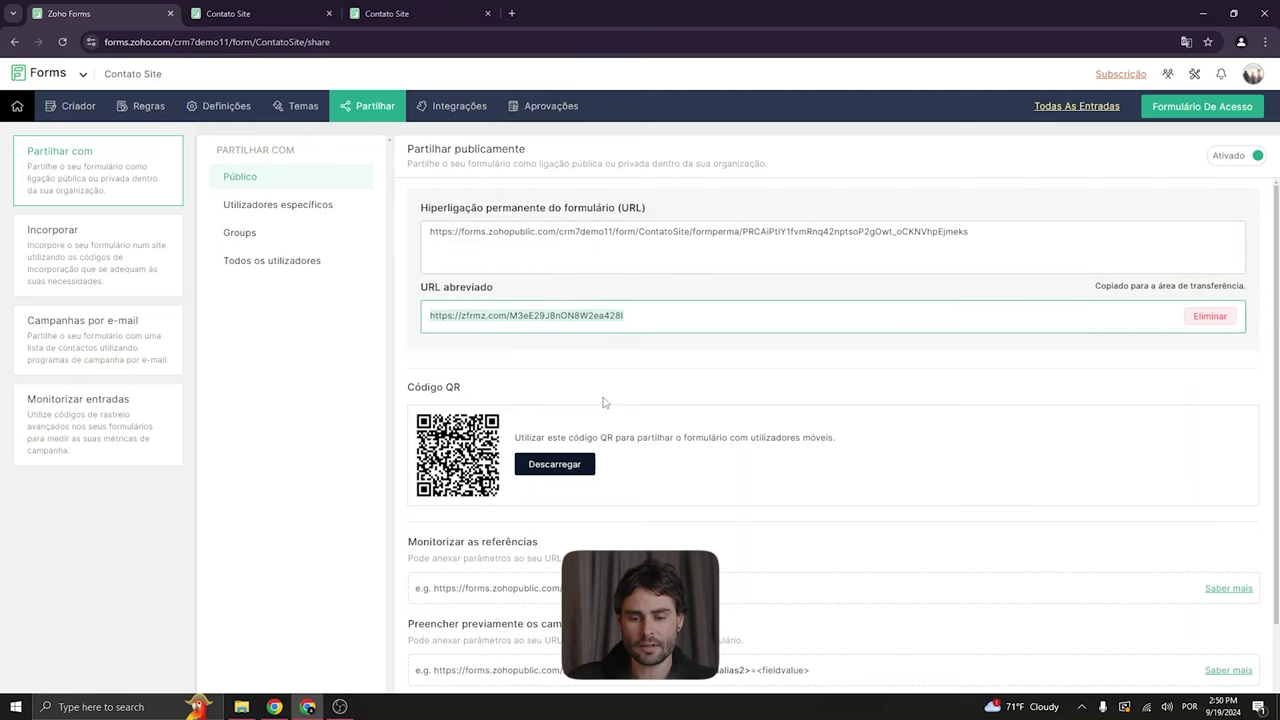
scroll(603, 400, down, 1)
scroll(615, 408, up, 1)
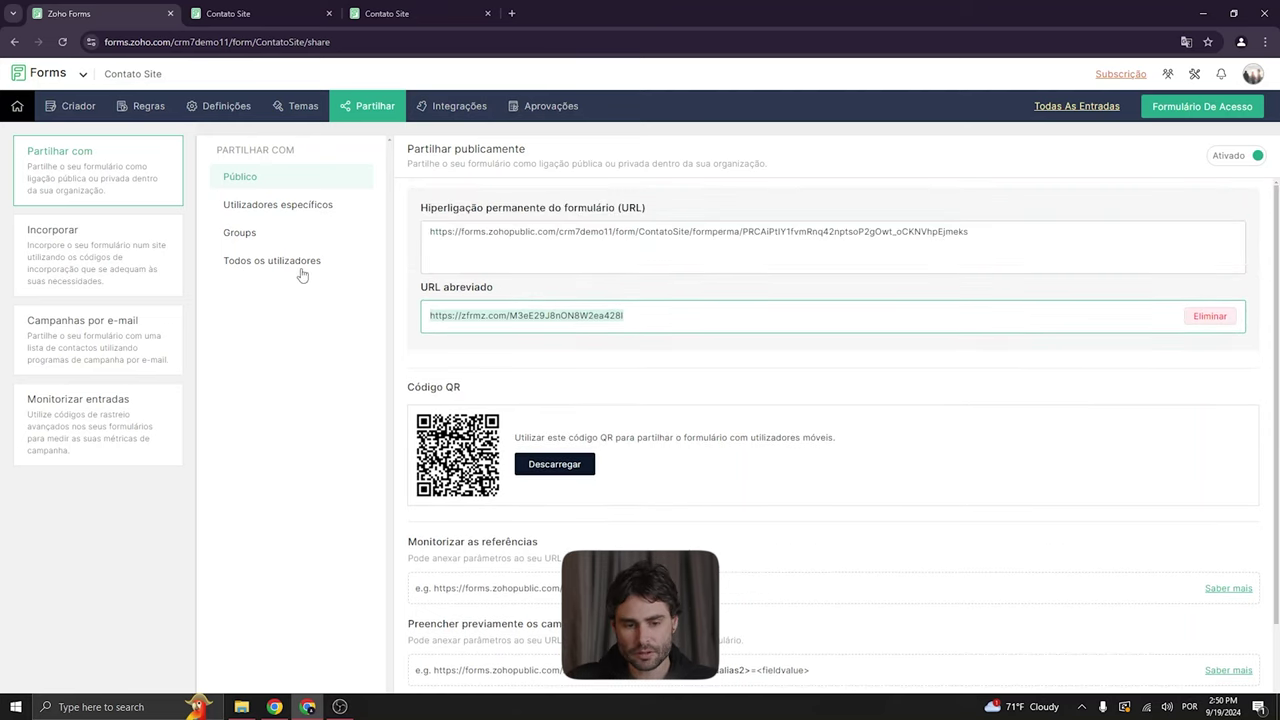
Review the iFrame and JavaScript embed codes, then the e-mail campaign sharing options
click(99, 228)
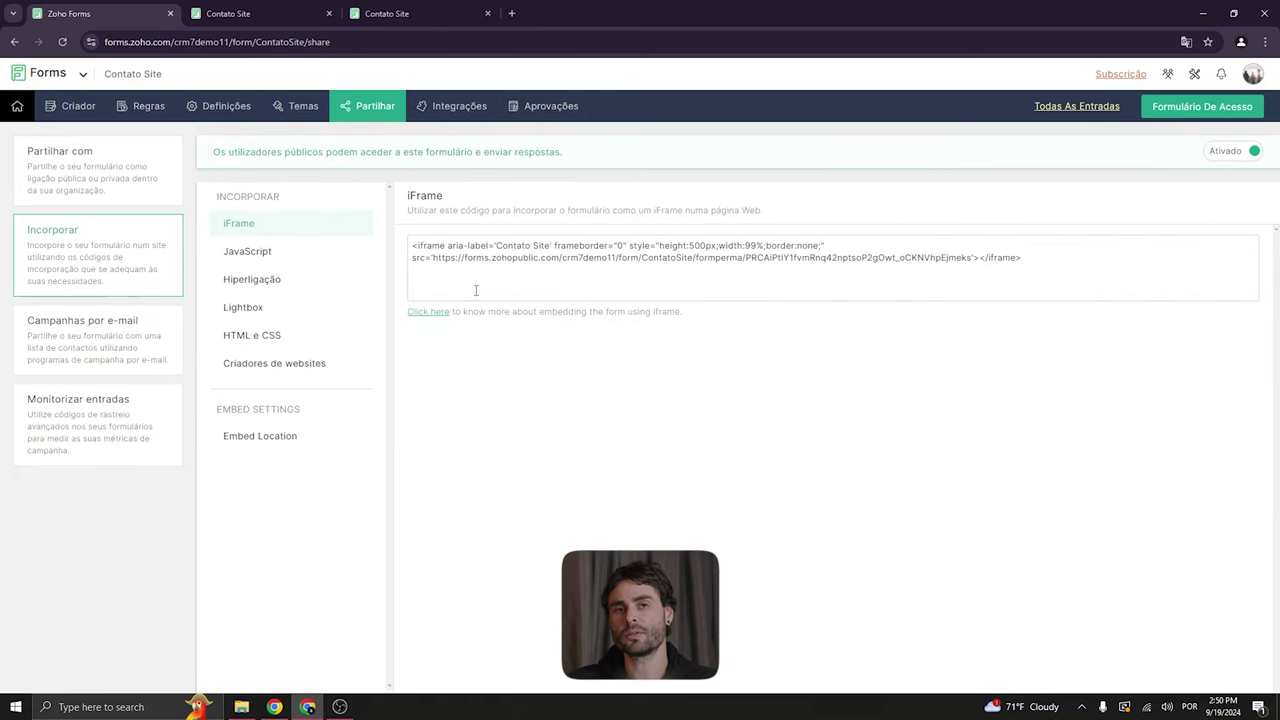
click(535, 268)
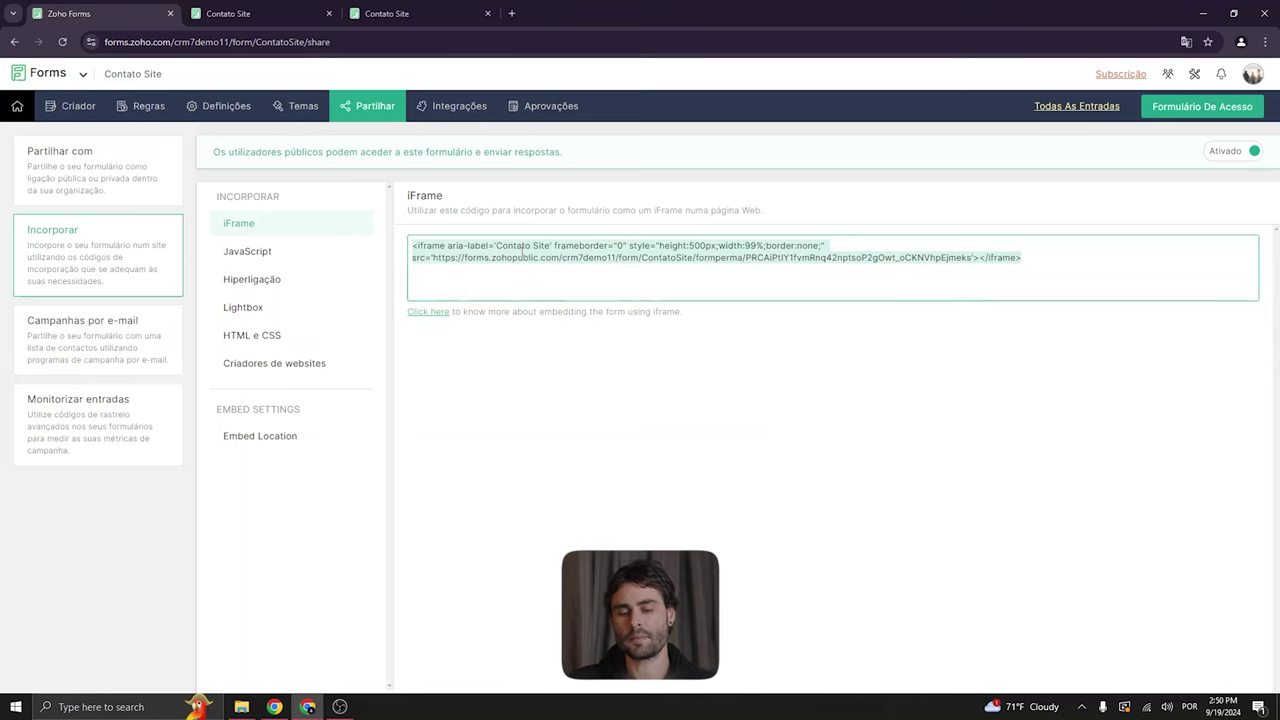
click(297, 251)
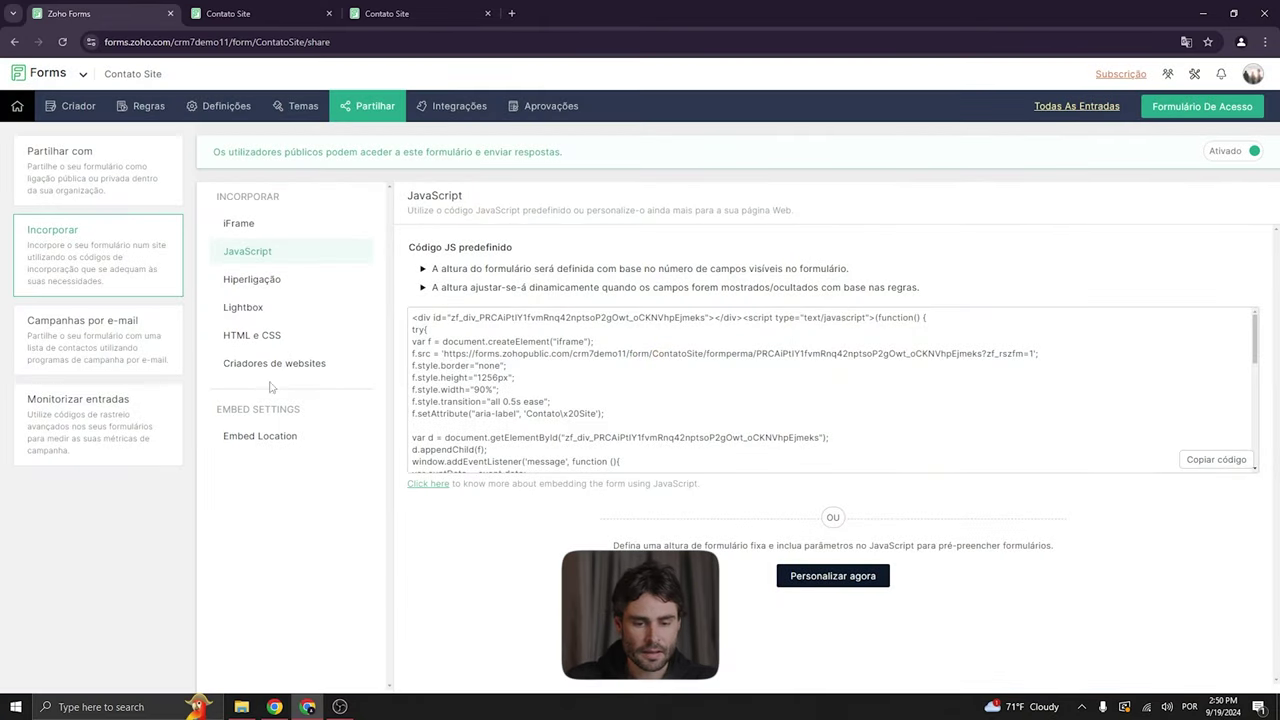
click(131, 356)
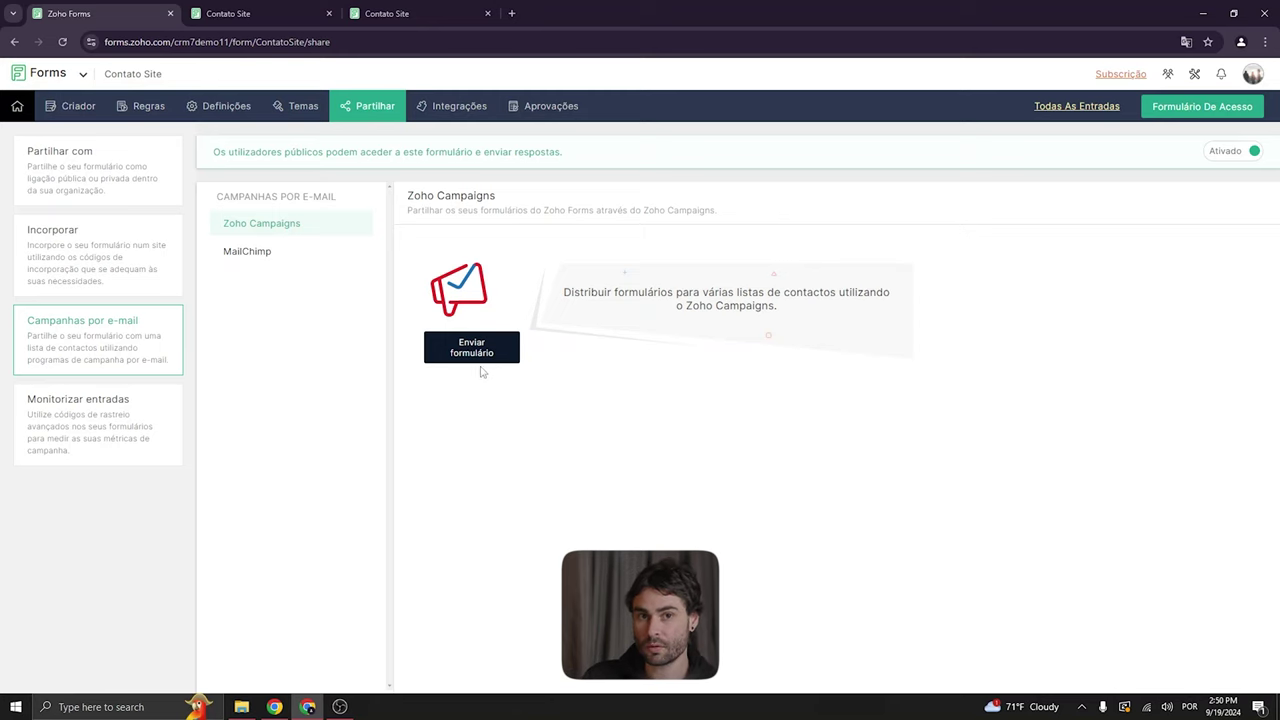
Show the Monitorizar entradas UTM tracking page, then the home quick-navigation dropdown
click(88, 437)
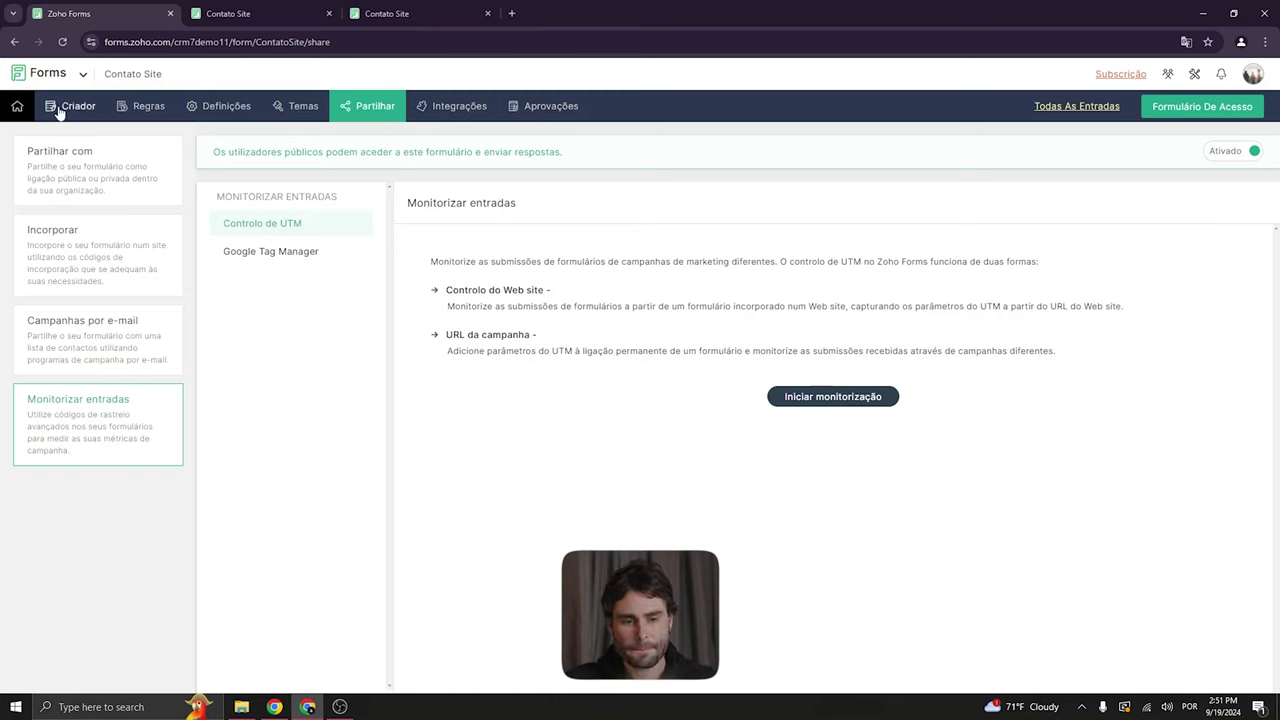
click(14, 107)
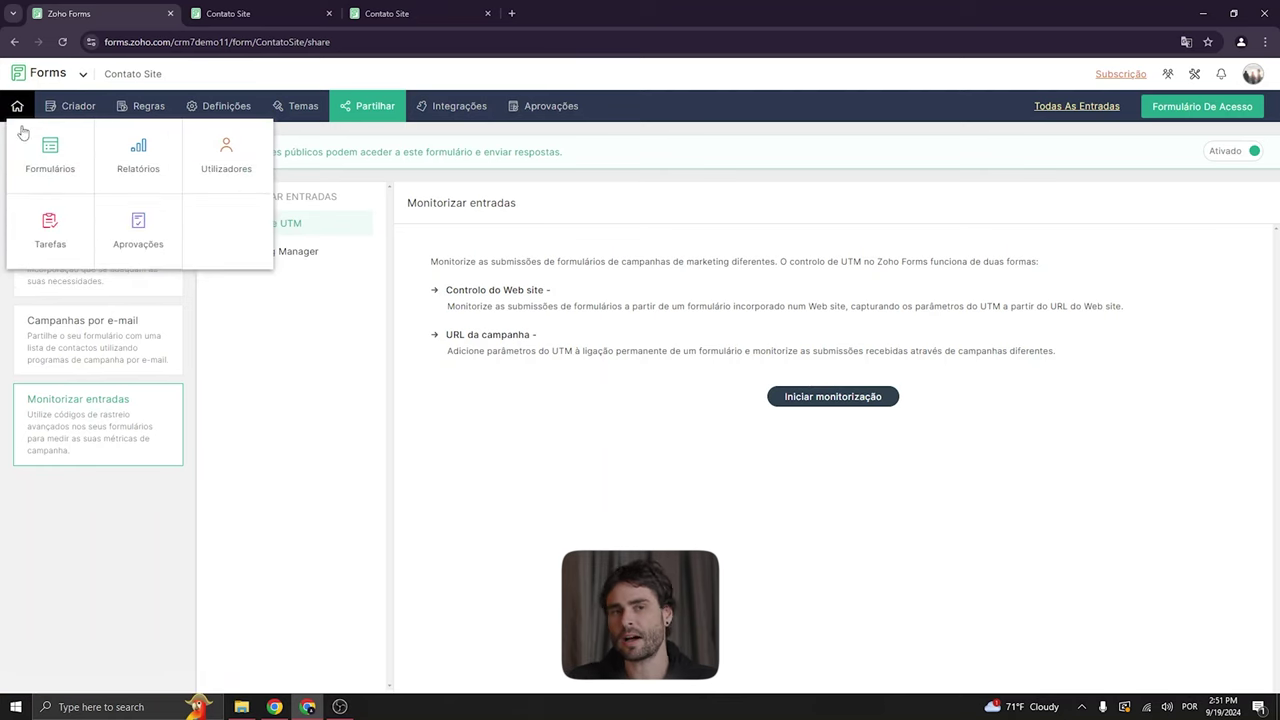
Create a new Card-layout form titled Teste
click(28, 155)
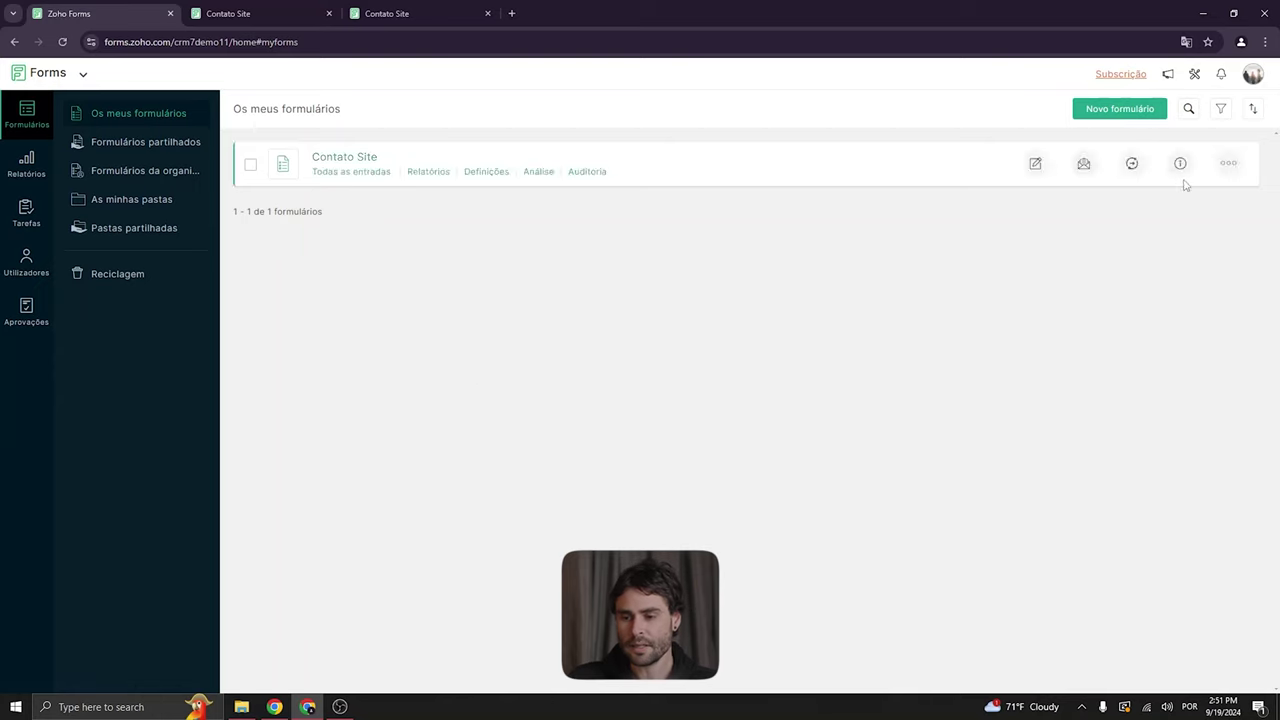
click(1130, 108)
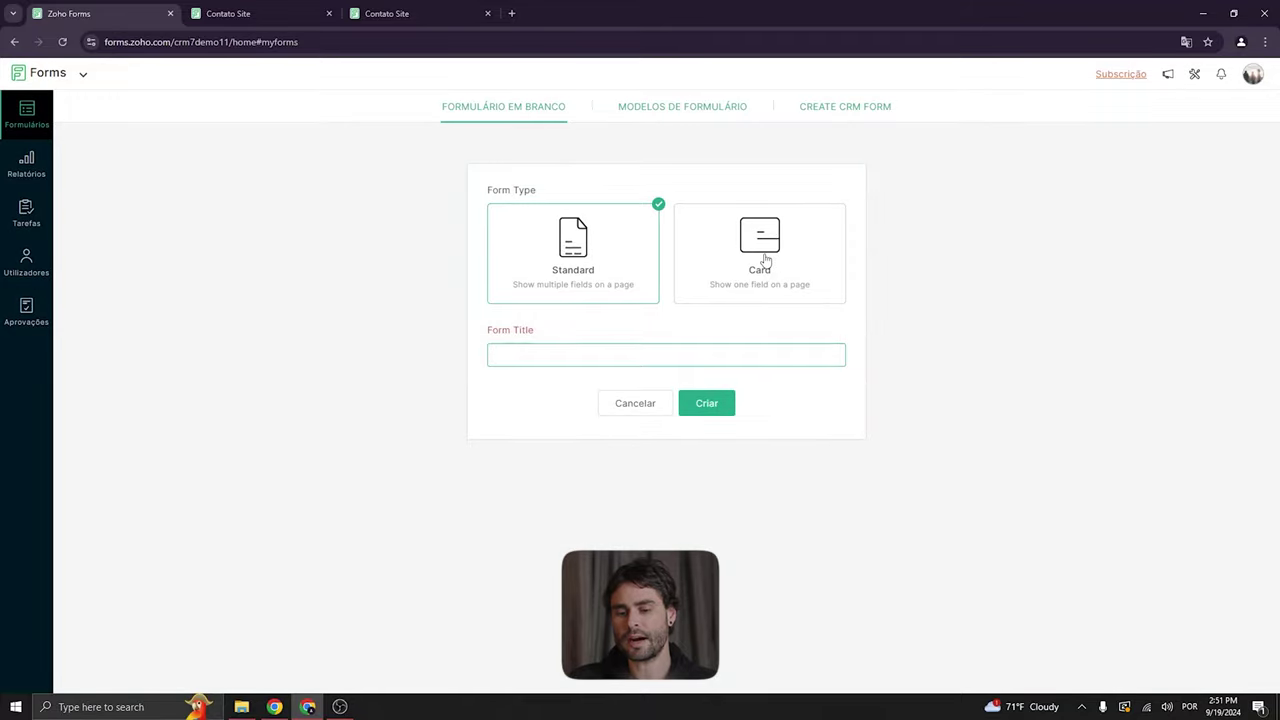
click(765, 258)
click(684, 355)
text(Teste)
click(724, 409)
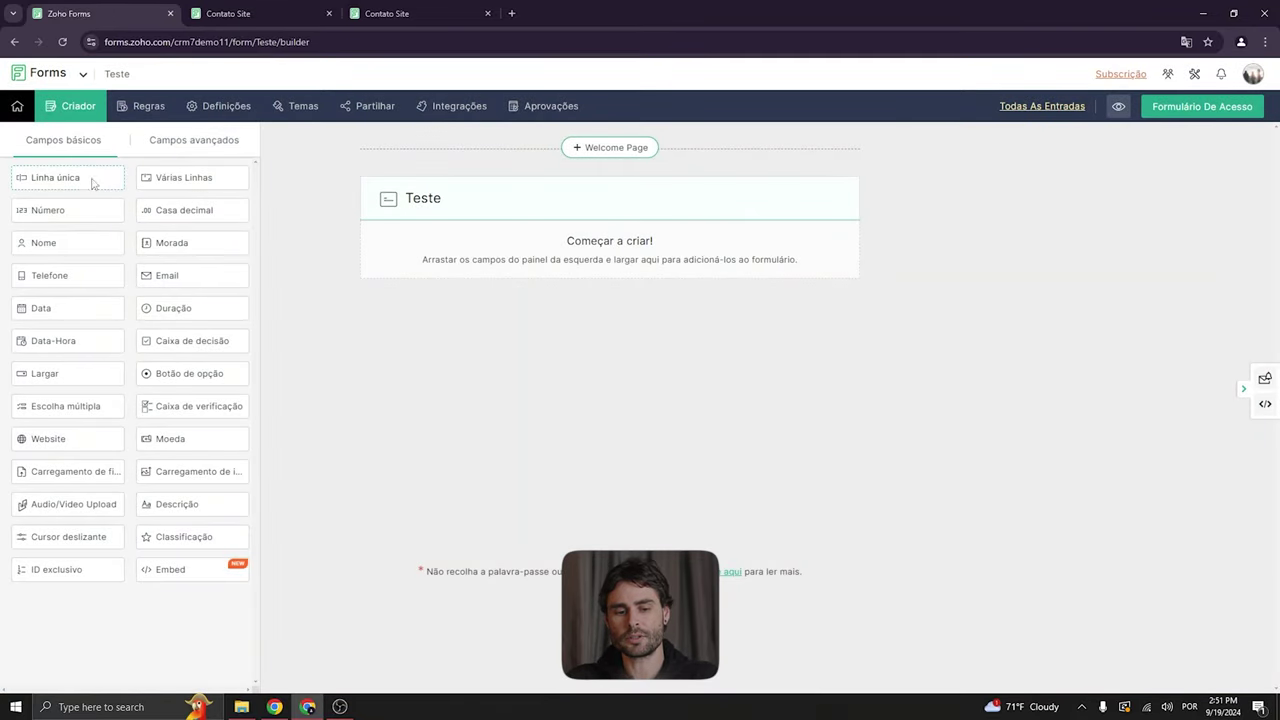
Add Linha única, Número and Nome fields to the Teste form
drag(92, 182, 491, 268)
drag(73, 213, 430, 345)
drag(119, 249, 455, 408)
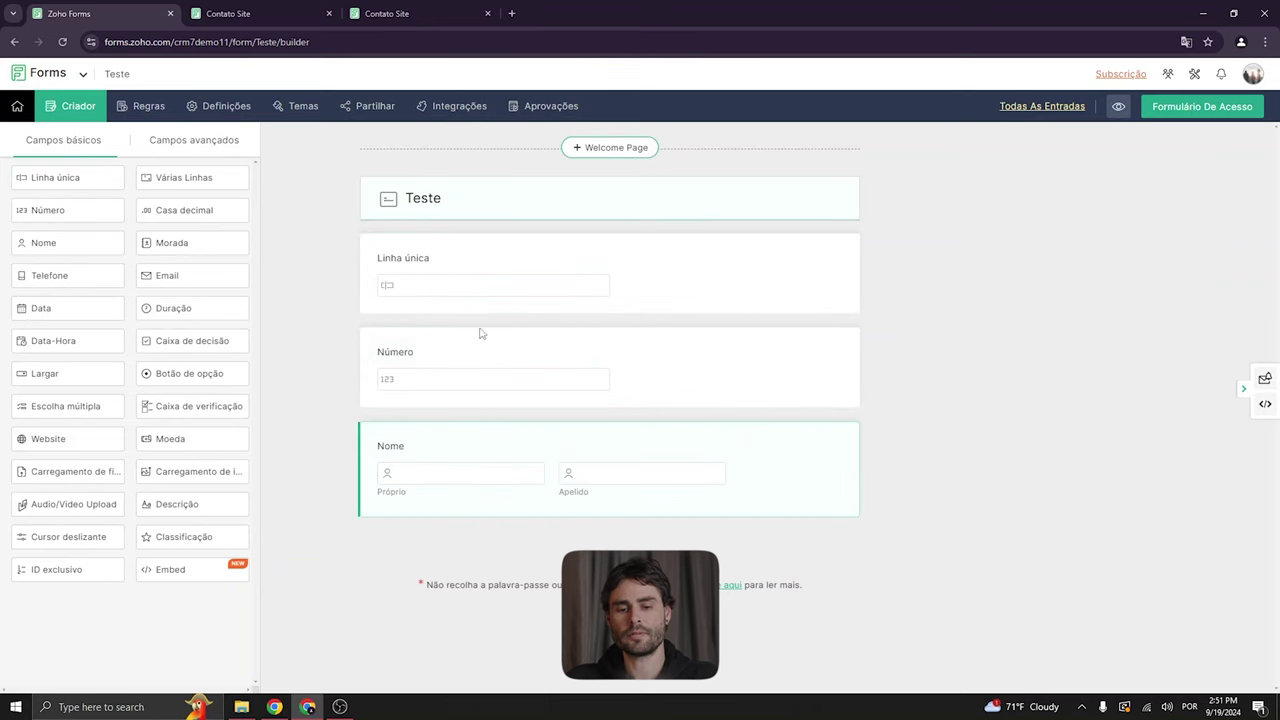
click(1117, 106)
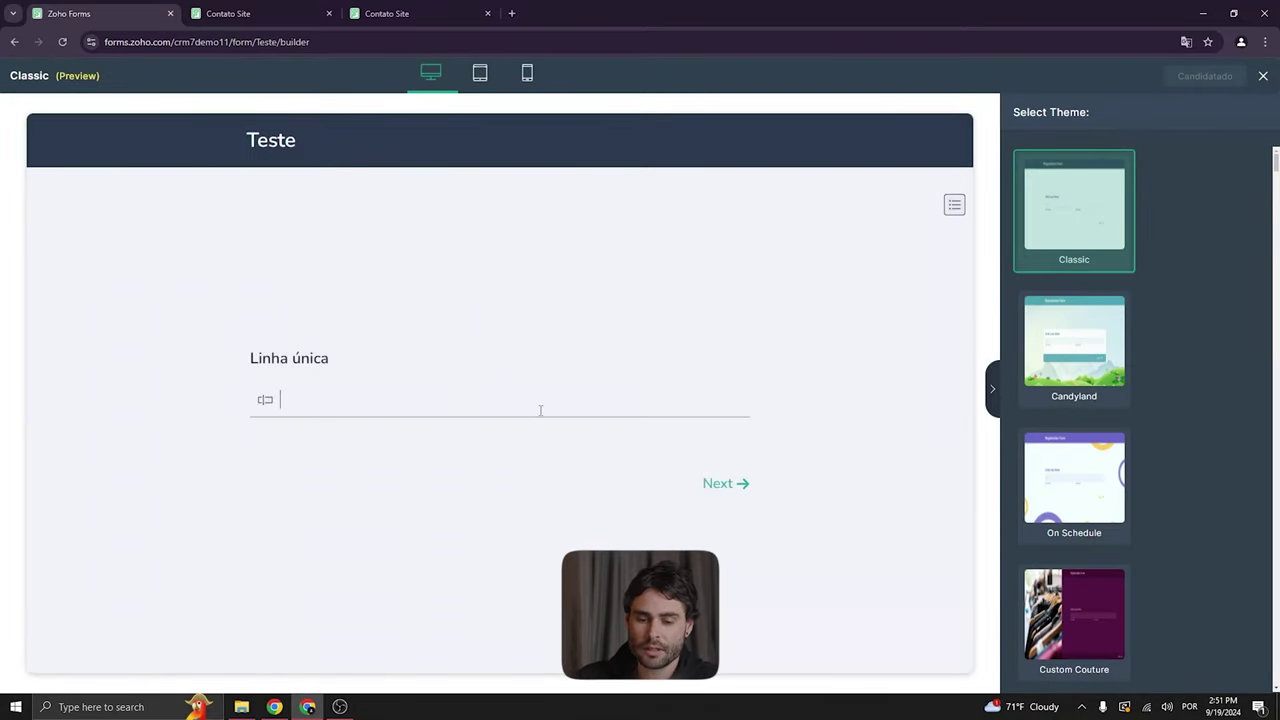
click(529, 75)
text(Maria)
key(Return)
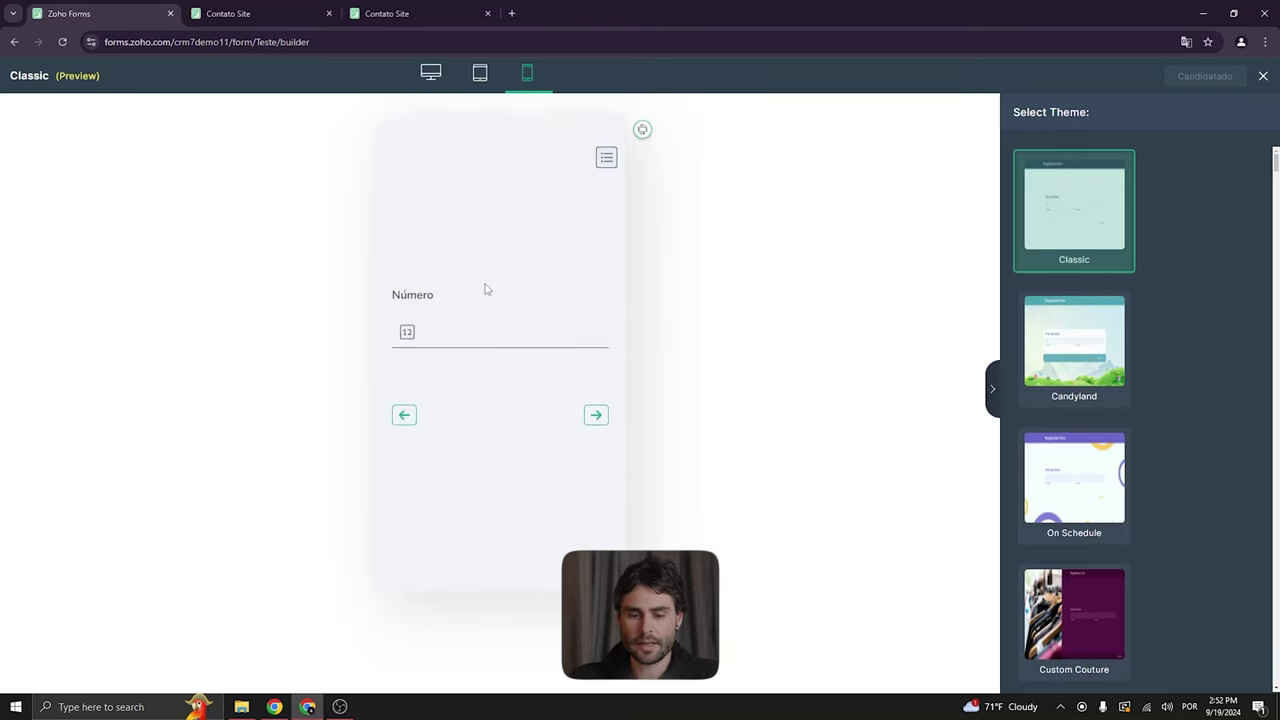
text(1234)
key(Return)
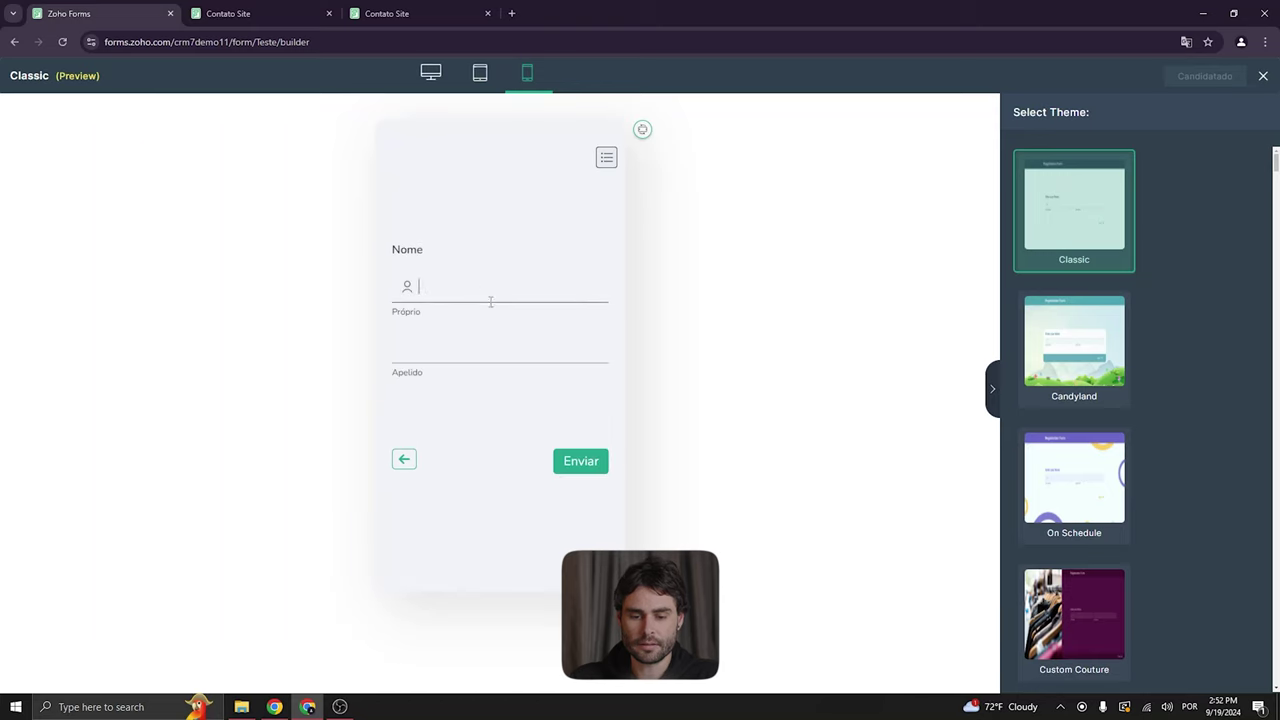
key(Tab)
text(4343)
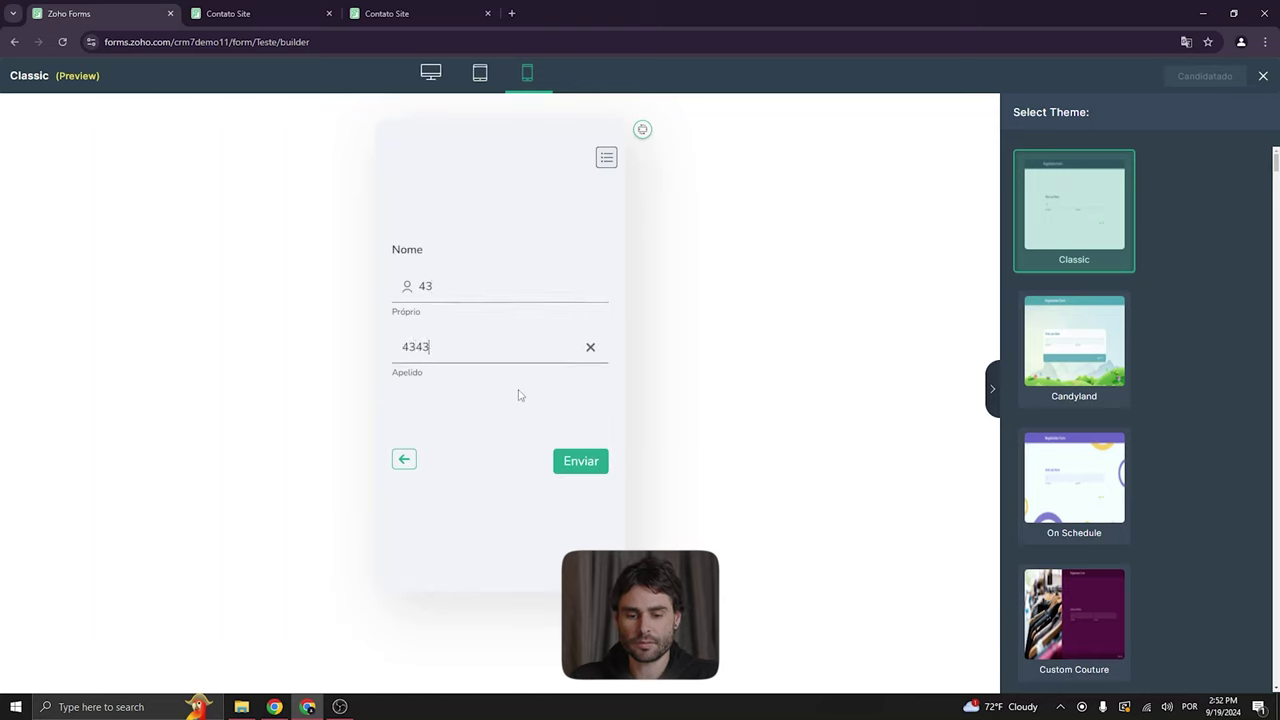
double_click(582, 462)
drag(582, 462, 584, 470)
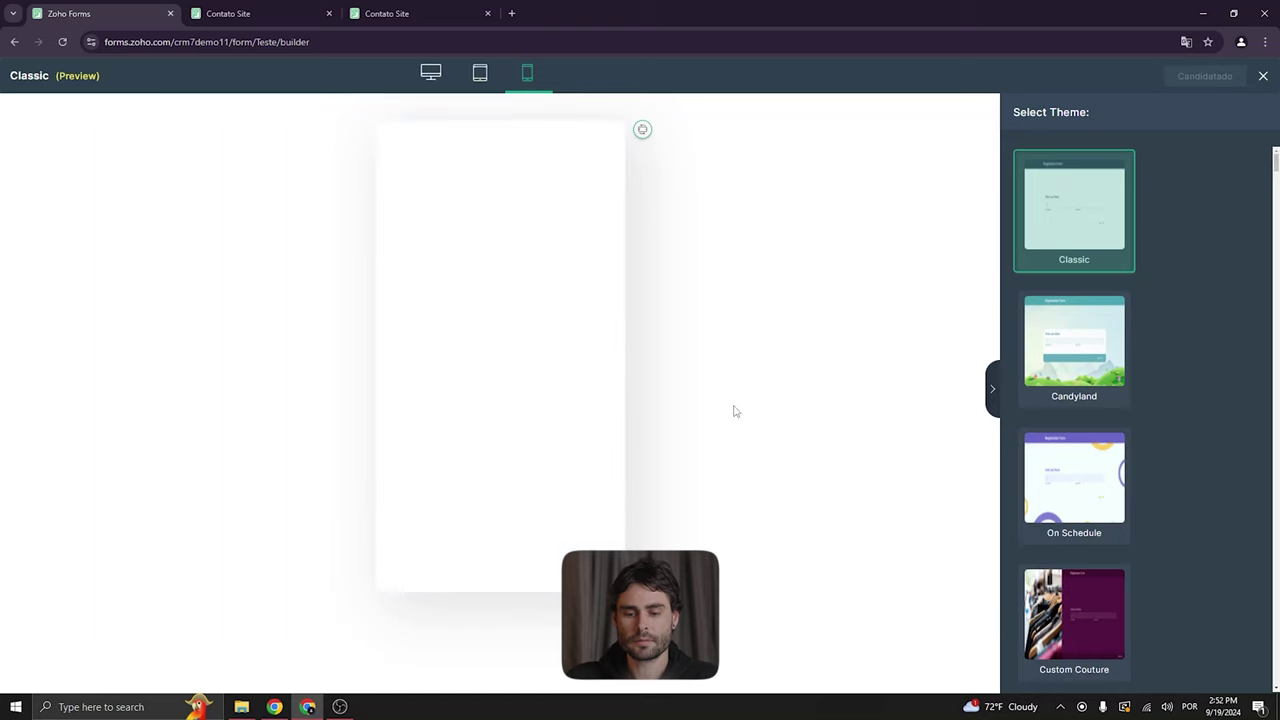
click(1263, 77)
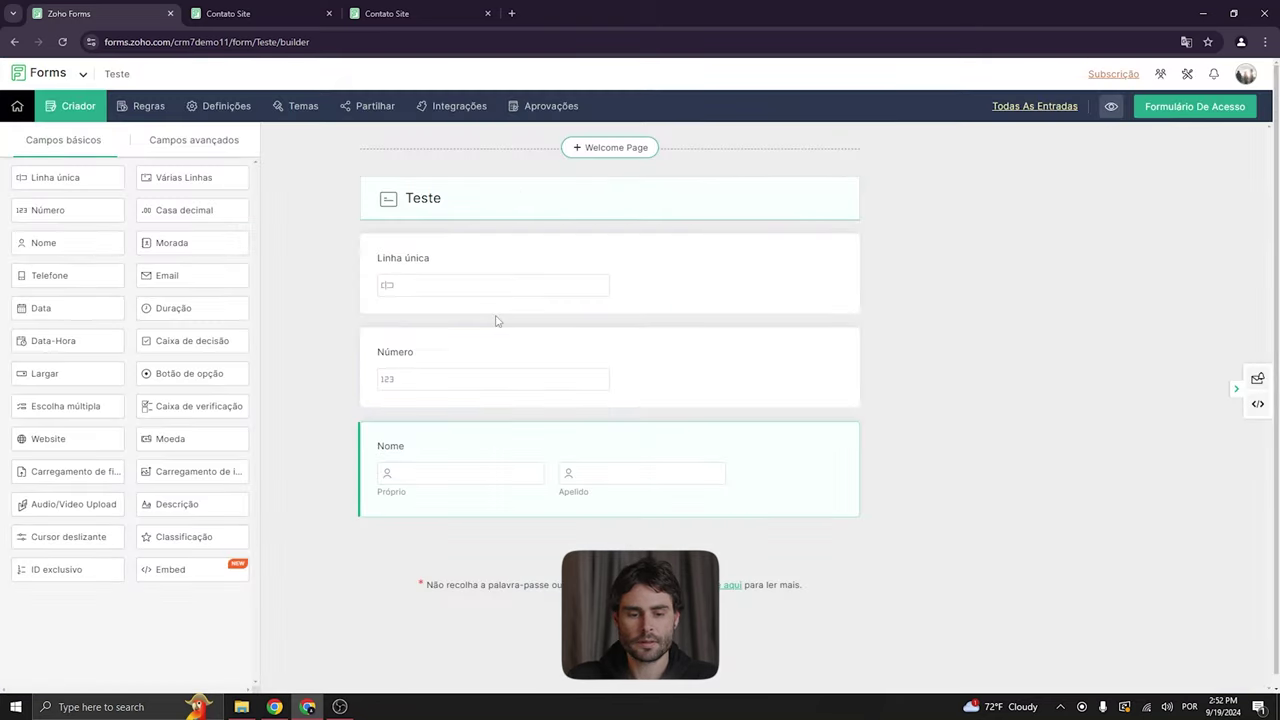
Open the public Contato Site form and enter the contact's first name and surname
click(22, 108)
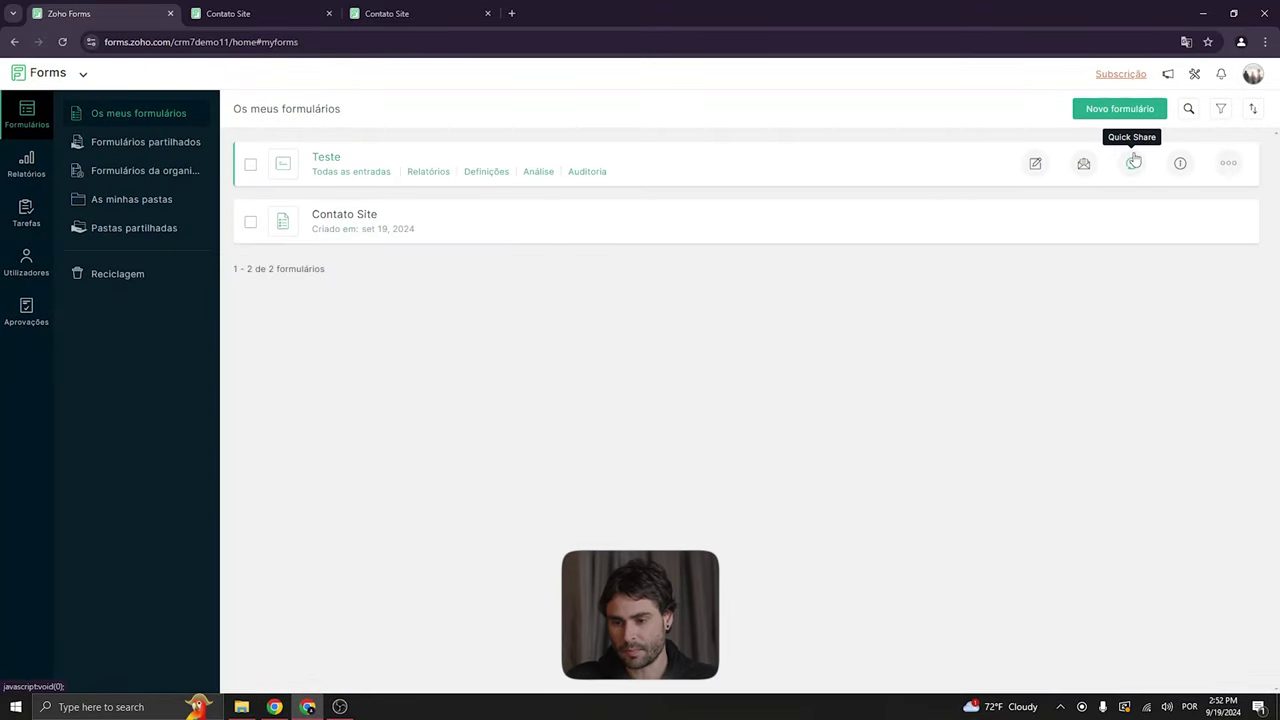
click(400, 8)
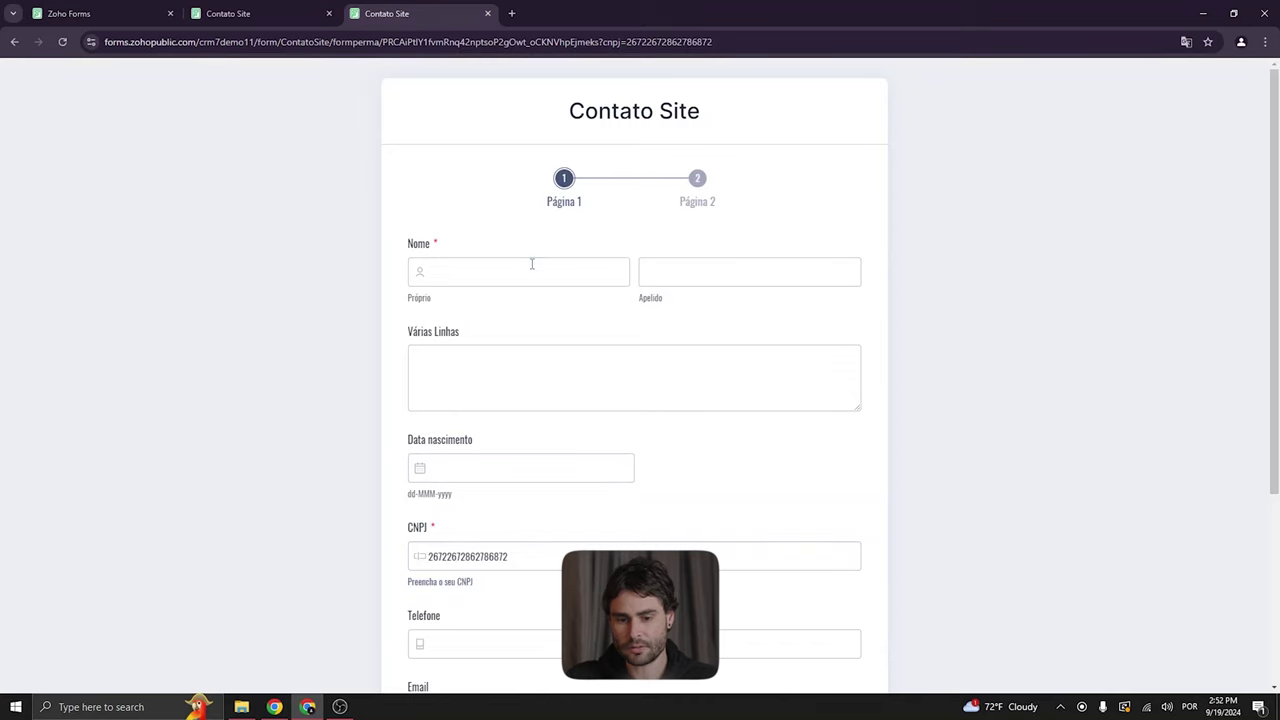
click(532, 264)
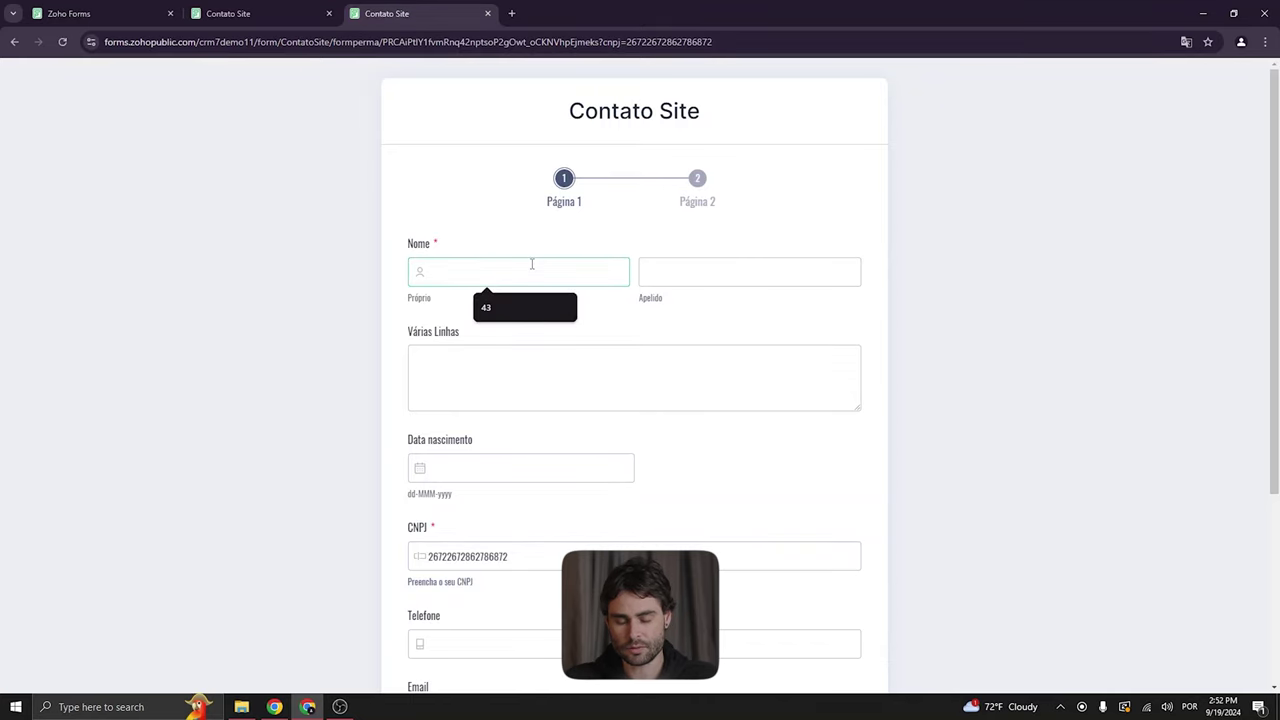
key(Tab)
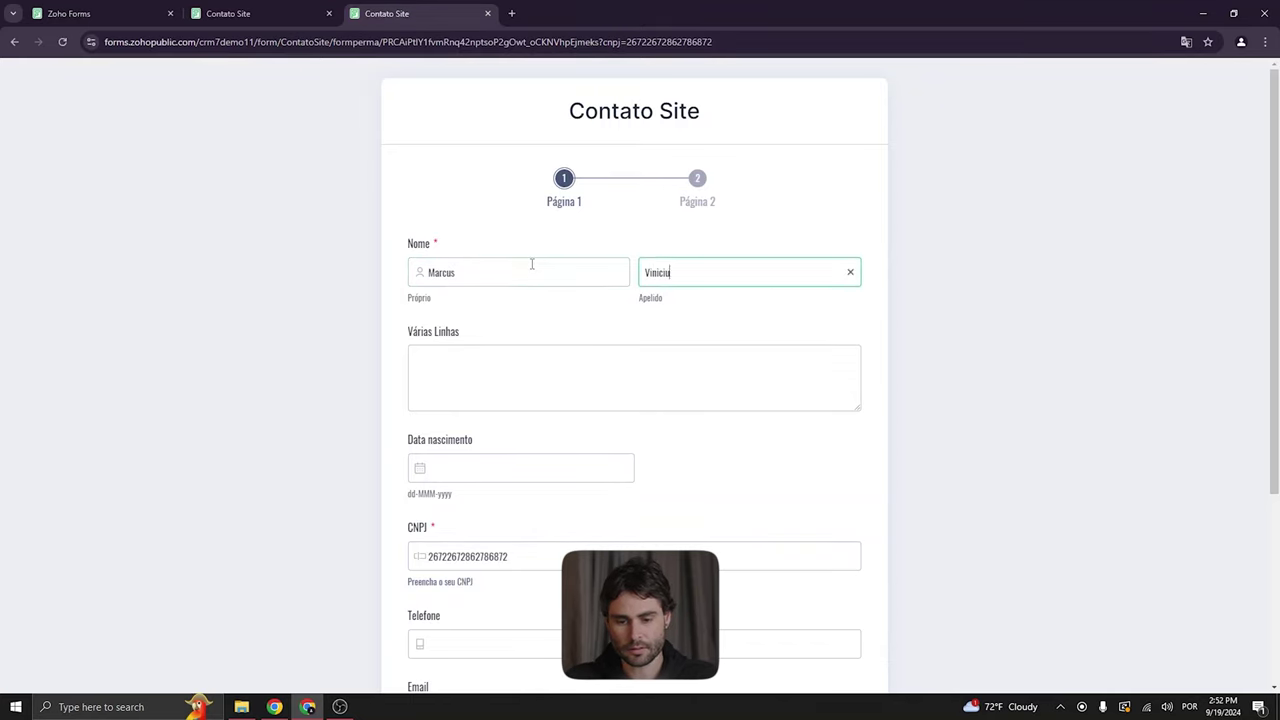
key(Tab)
scroll(533, 270, down, 2)
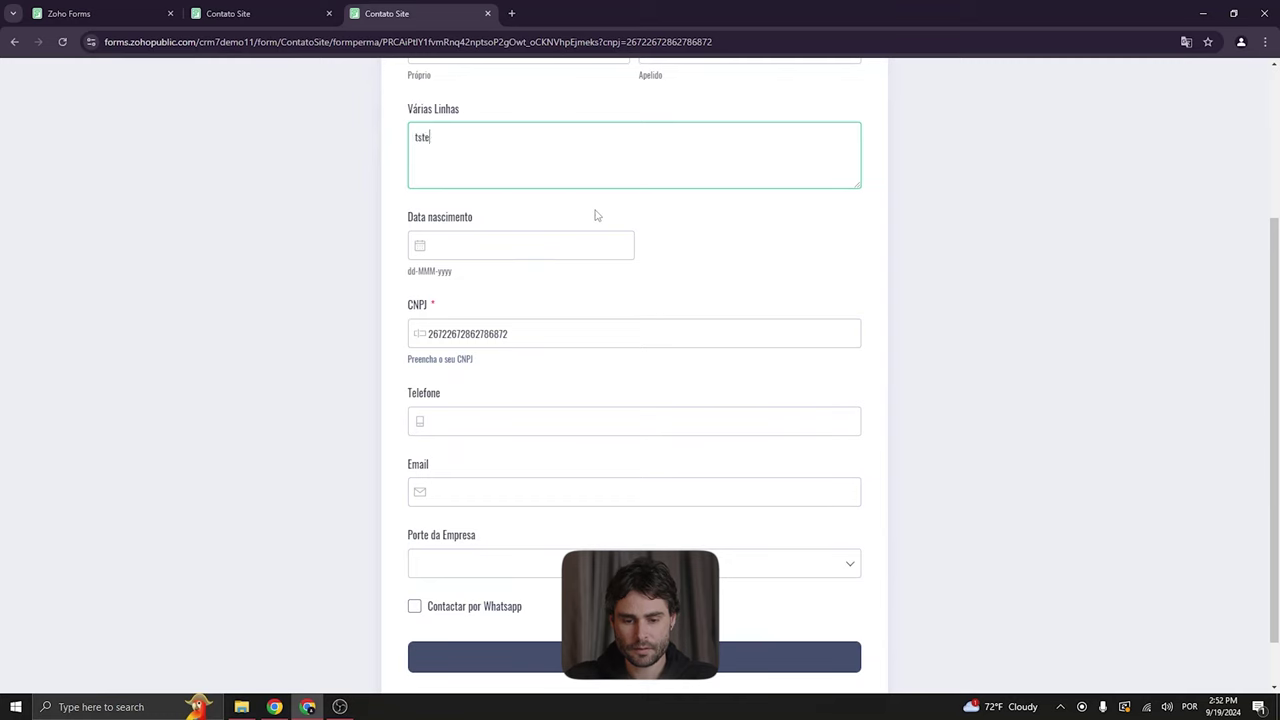
Set Data nascimento to 19-Sep-2024, enter the contact's e-mail, and choose Grande Porte
click(538, 252)
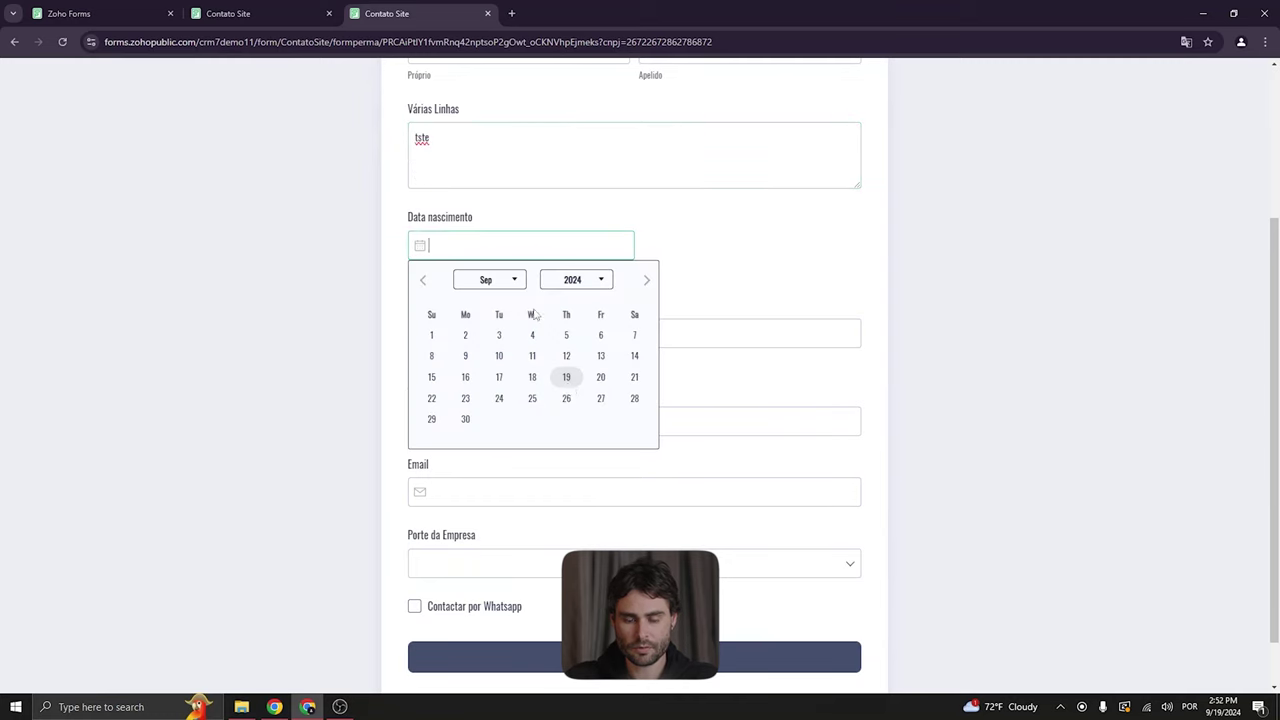
click(569, 386)
scroll(572, 386, down, 1)
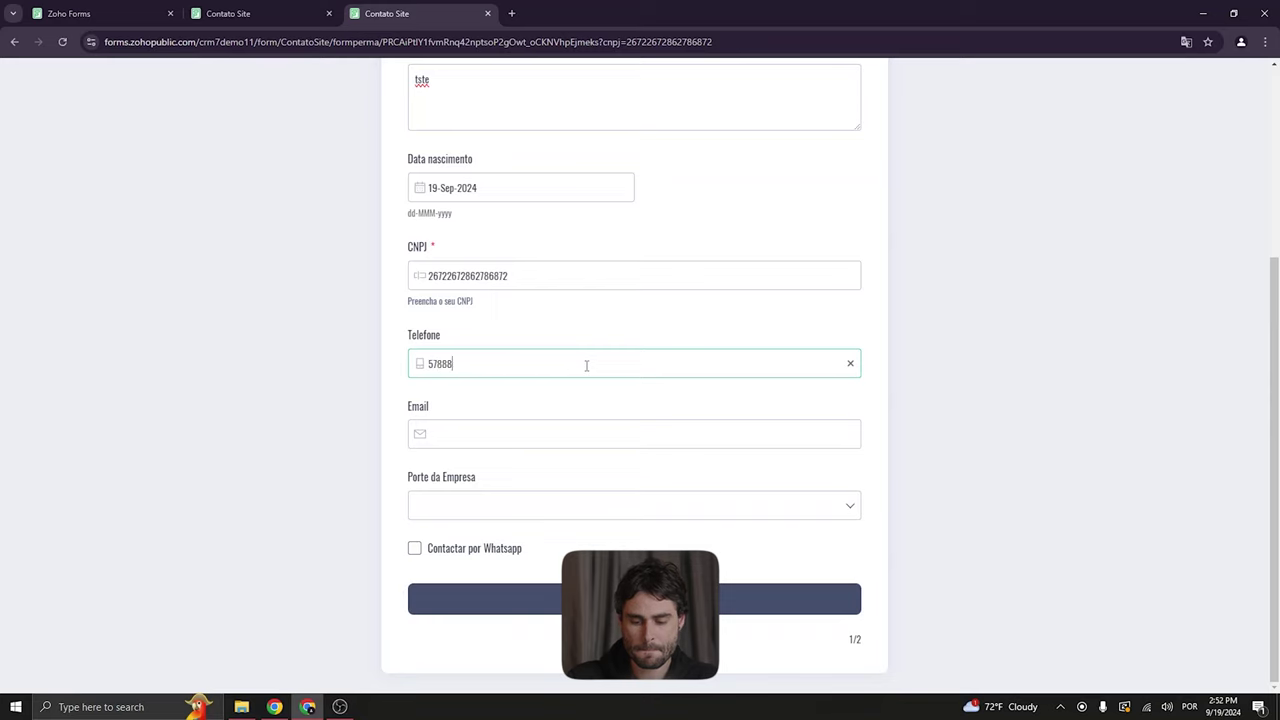
click(502, 518)
click(517, 562)
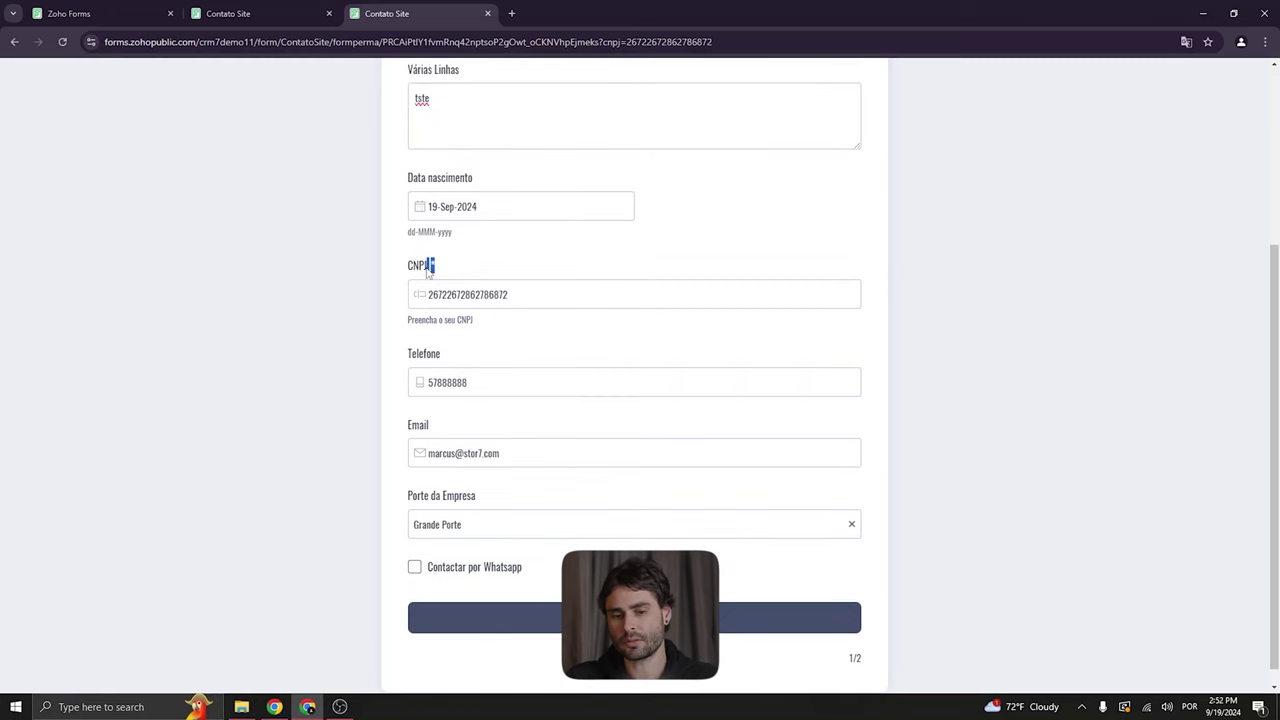
On Página 2, set employee count to 67, sign, accept the terms and submit
click(489, 603)
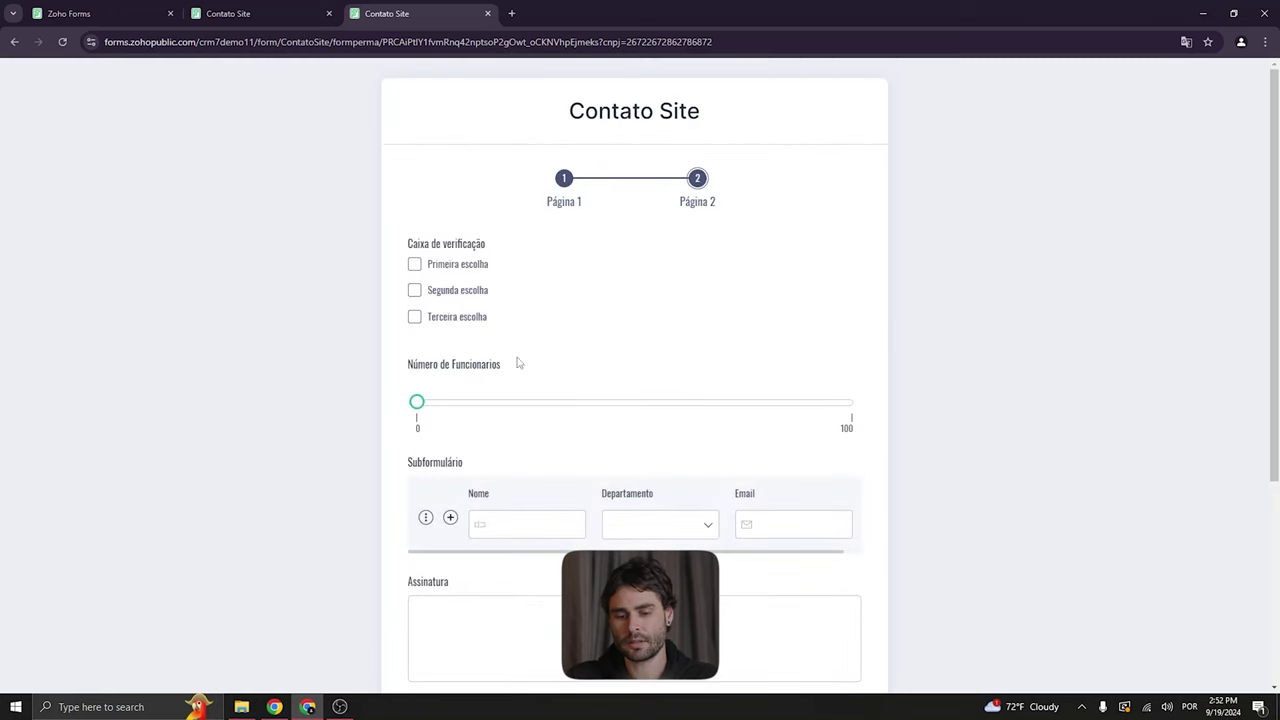
scroll(578, 435, down, 1)
drag(425, 343, 714, 366)
scroll(735, 352, down, 3)
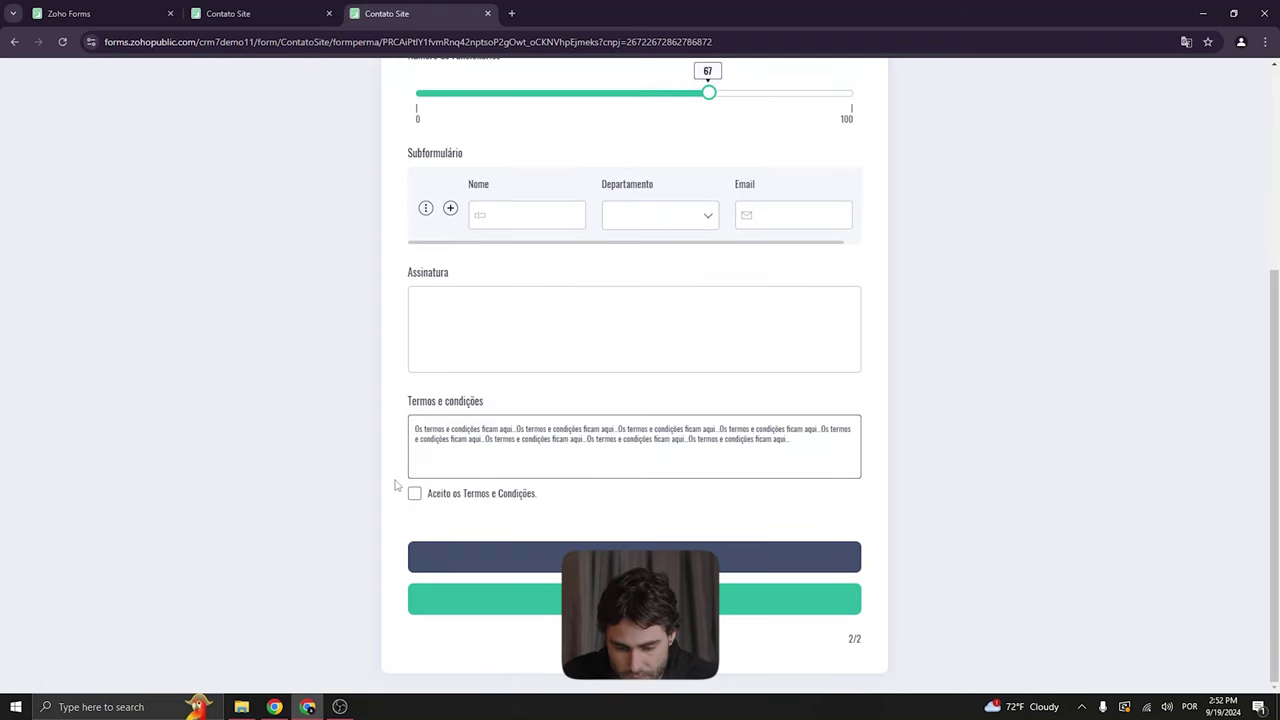
drag(523, 289, 498, 346)
mouse_move(572, 309)
mouse_down()
mouse_move(640, 335)
mouse_move(860, 312)
mouse_up()
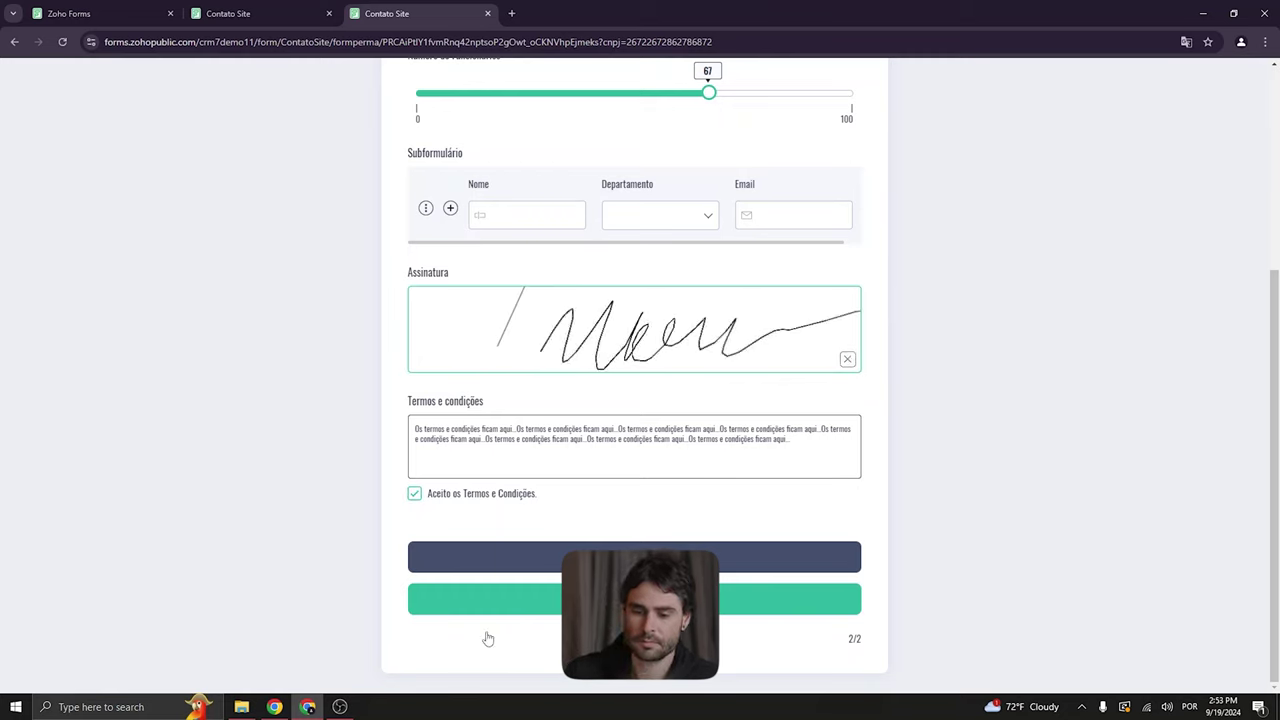
click(485, 600)
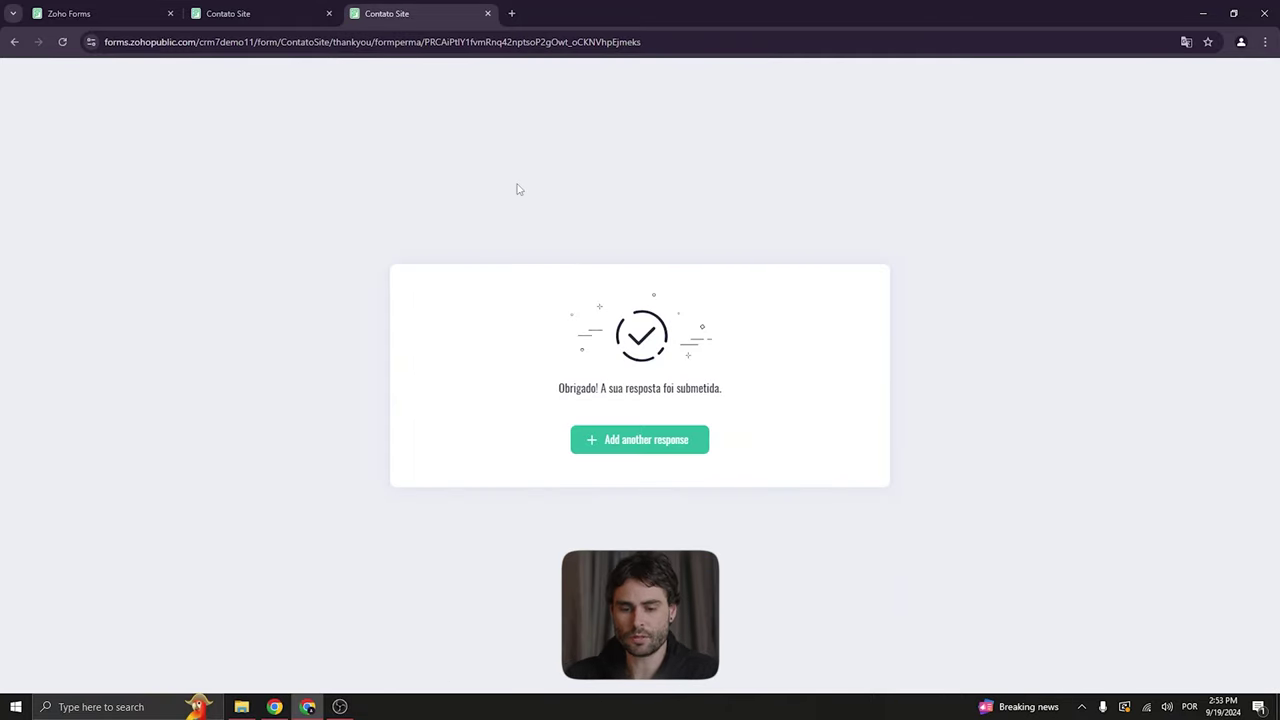
Leave the Contato Site tabs and return to the Zoho Forms tab
click(270, 8)
click(103, 10)
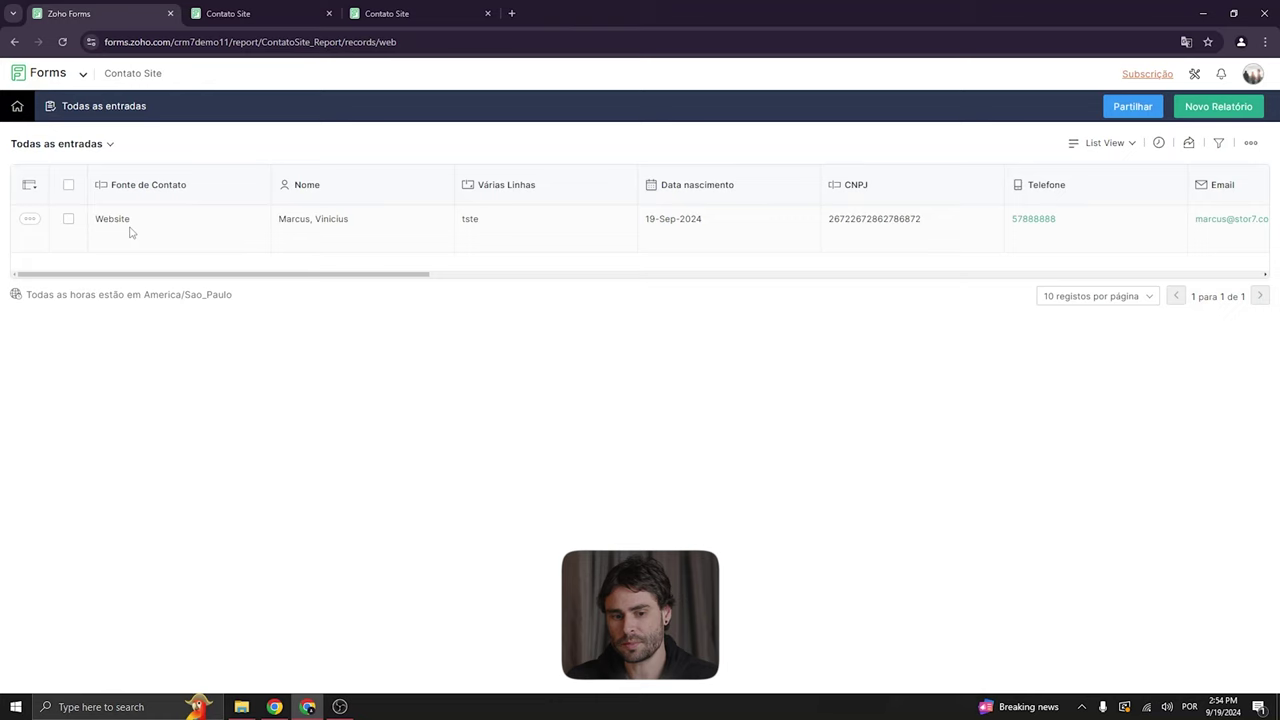
drag(374, 277, 153, 307)
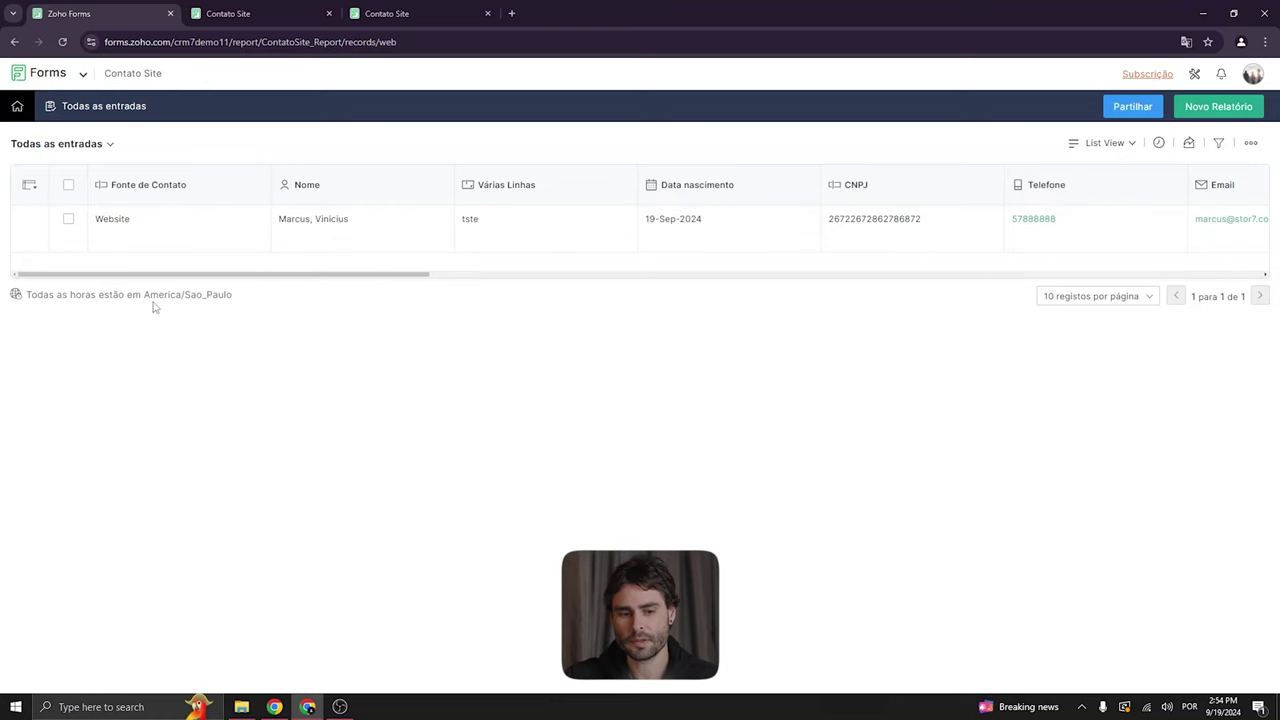
click(30, 186)
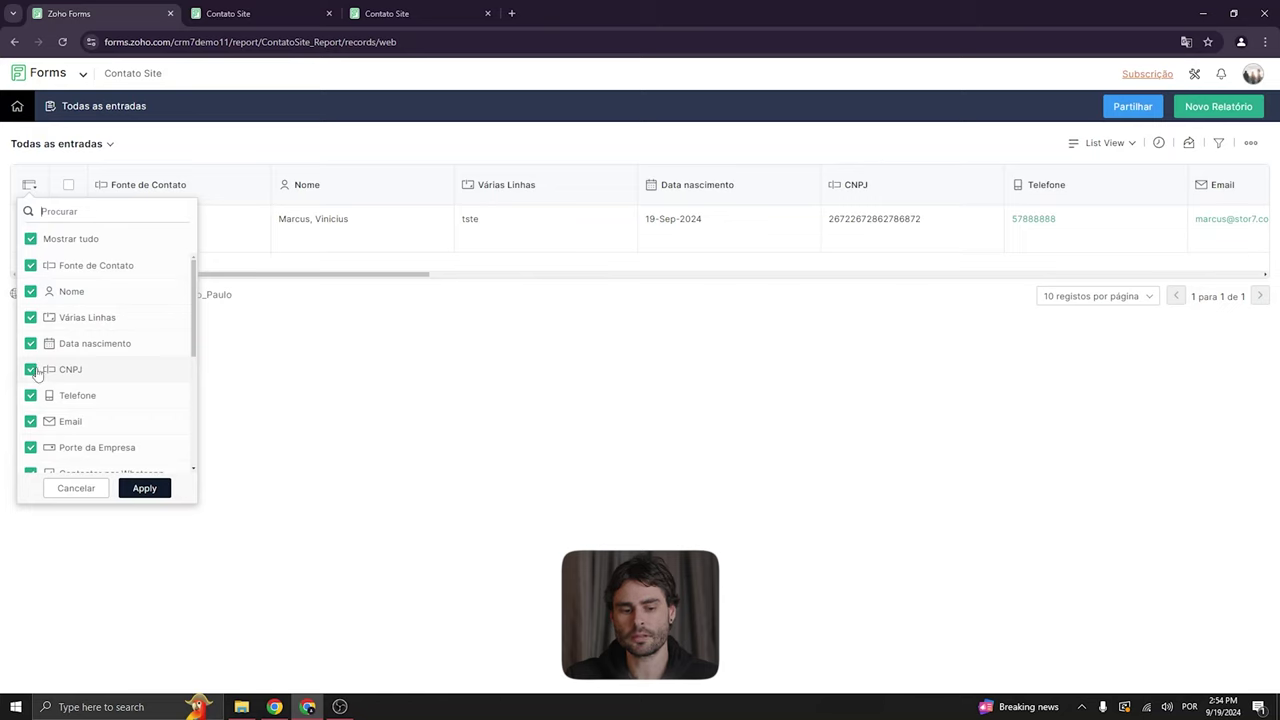
click(74, 182)
click(69, 185)
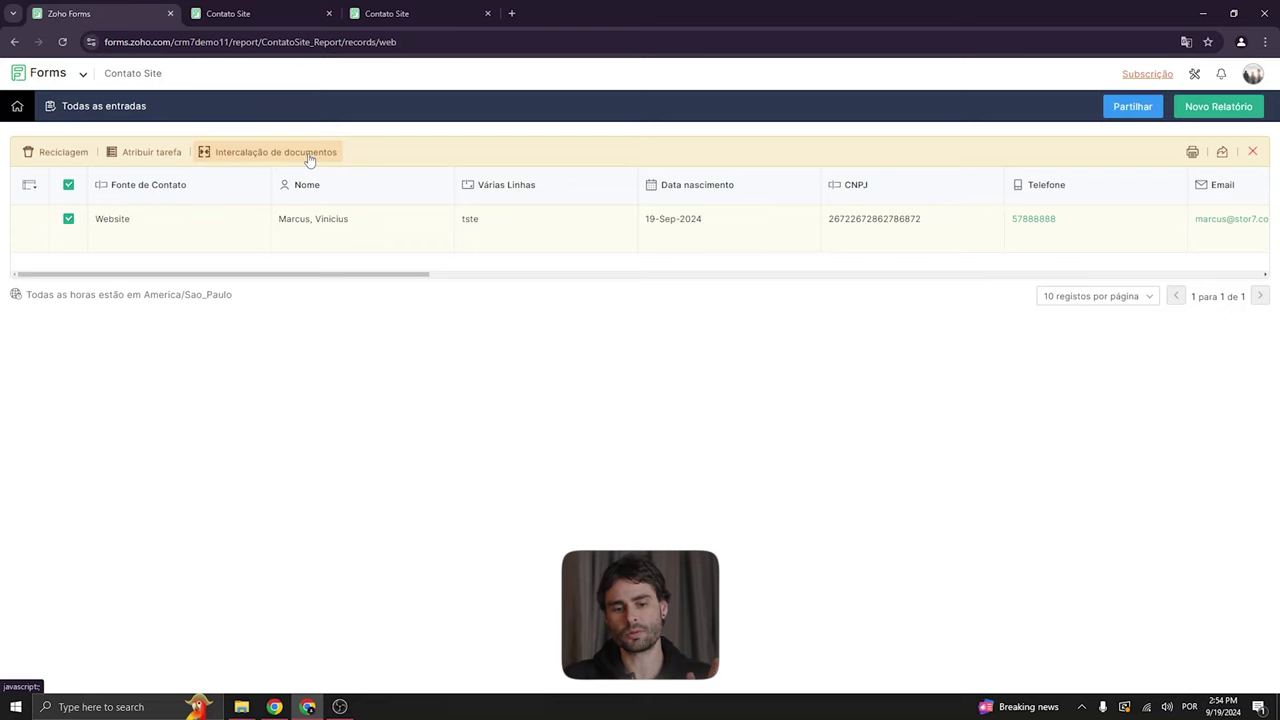
click(309, 153)
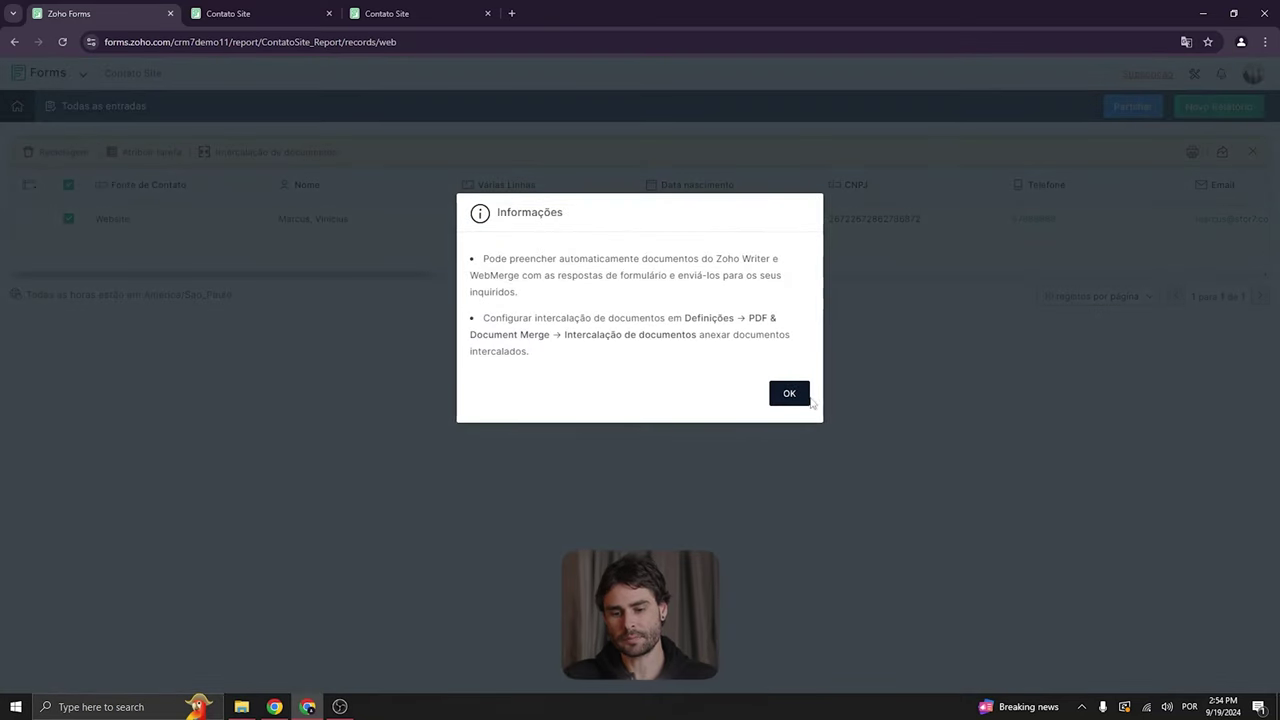
click(788, 394)
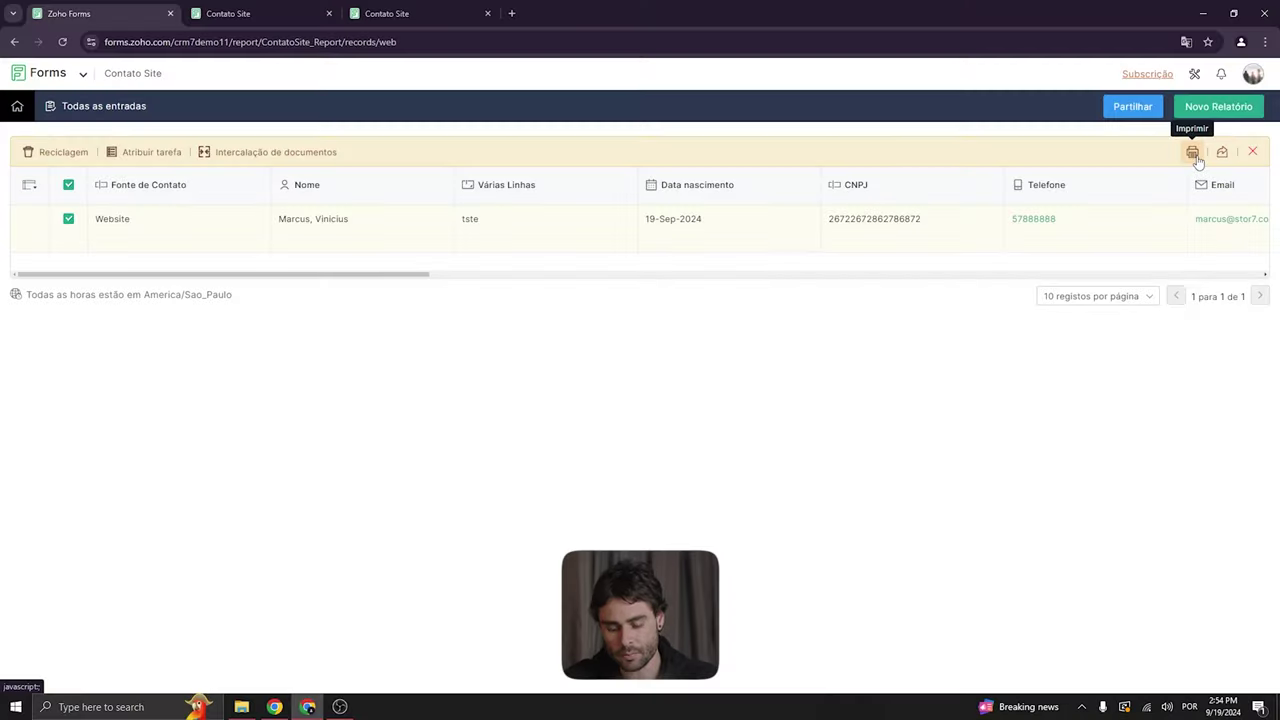
click(1192, 152)
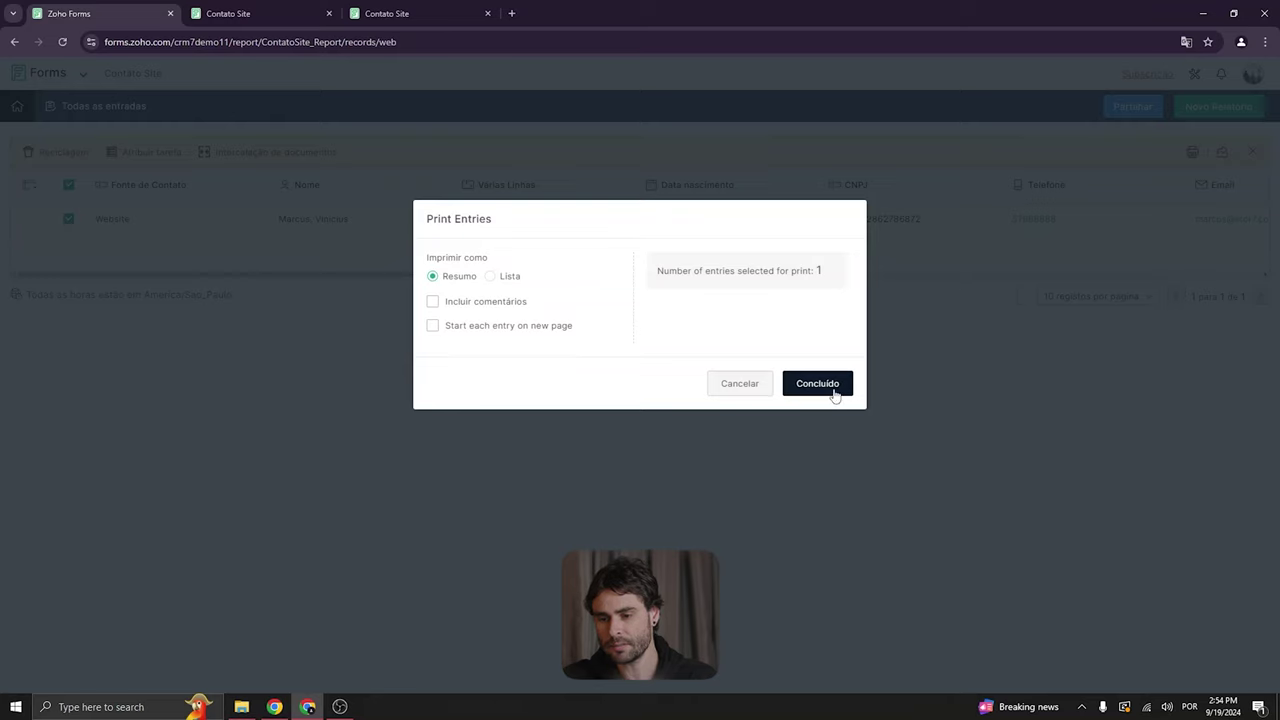
click(740, 381)
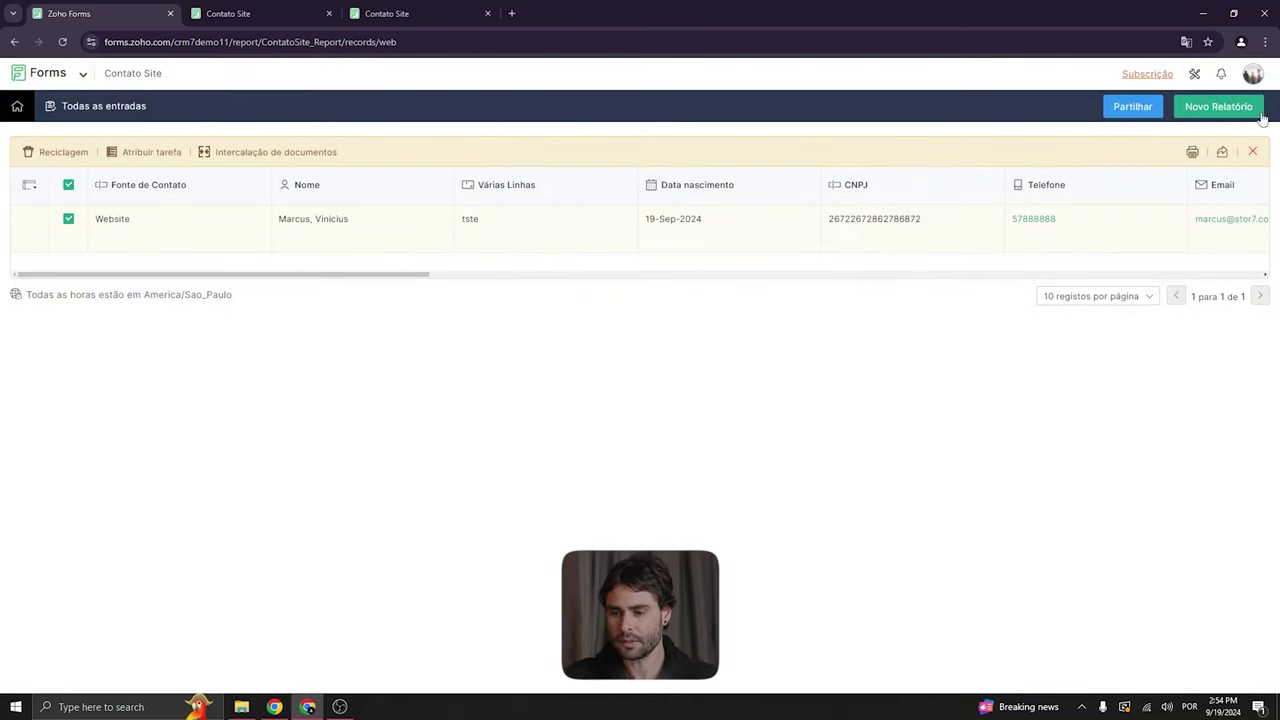
click(1252, 151)
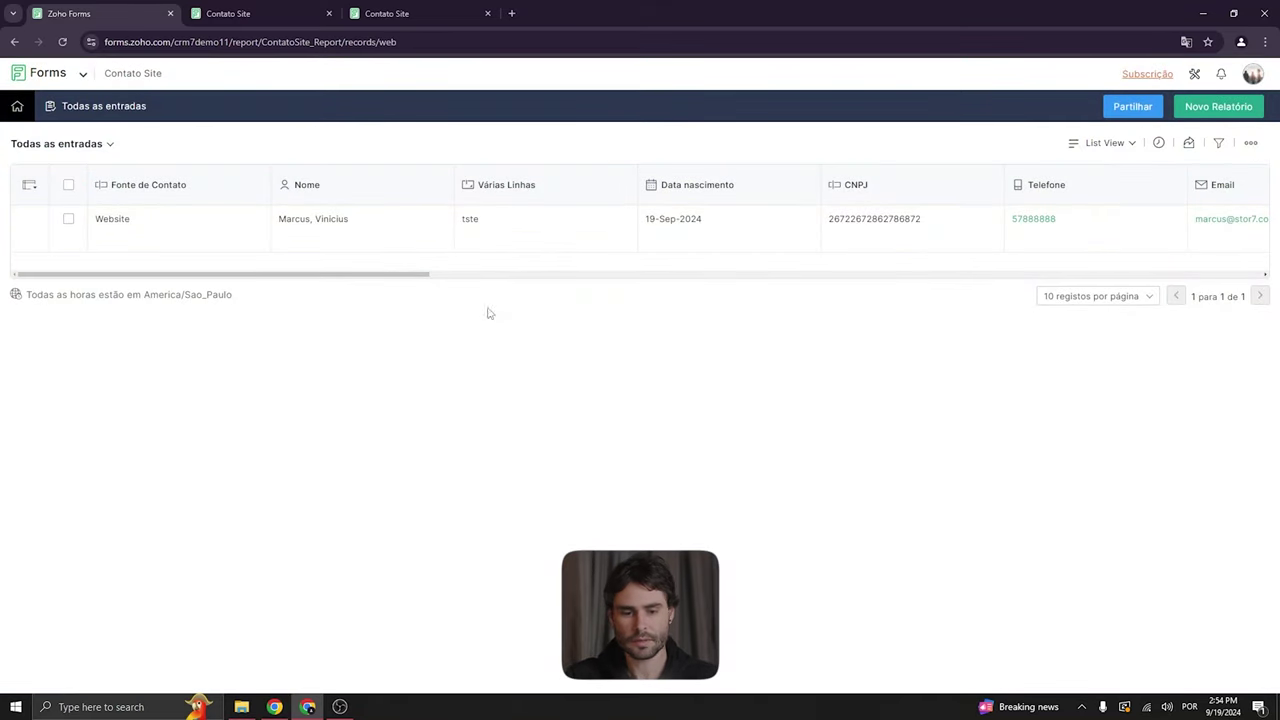
click(17, 106)
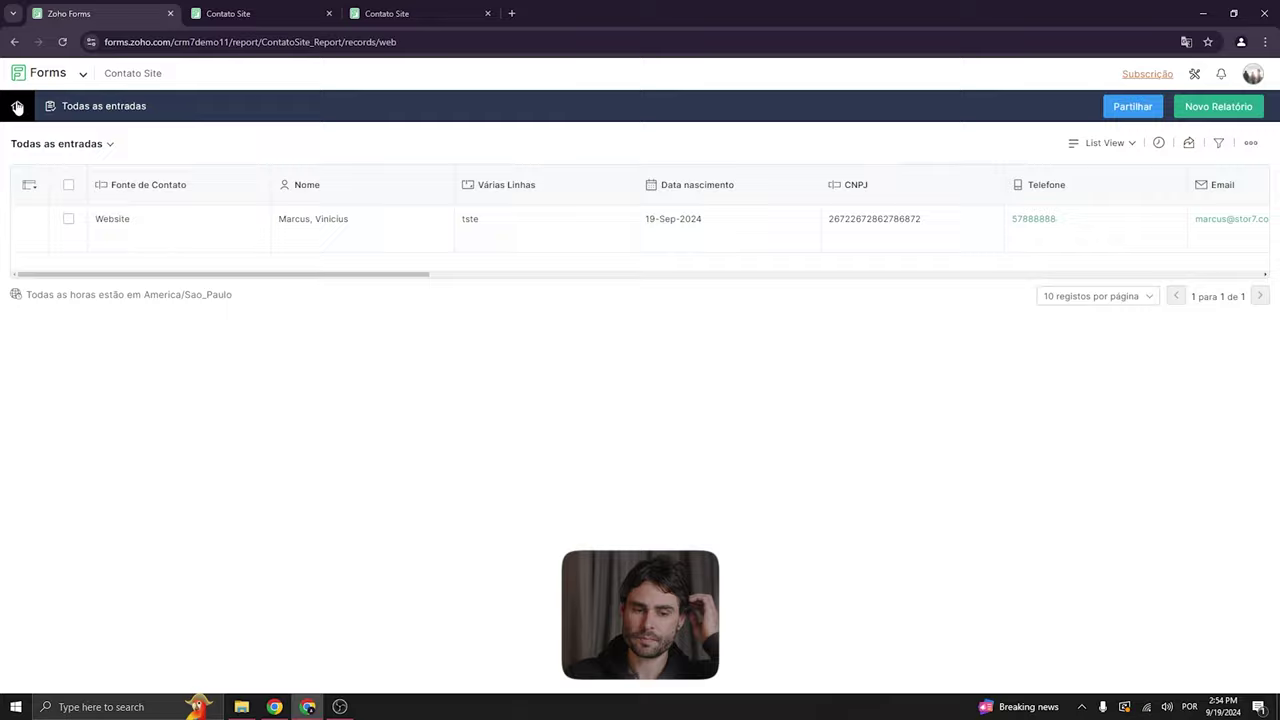